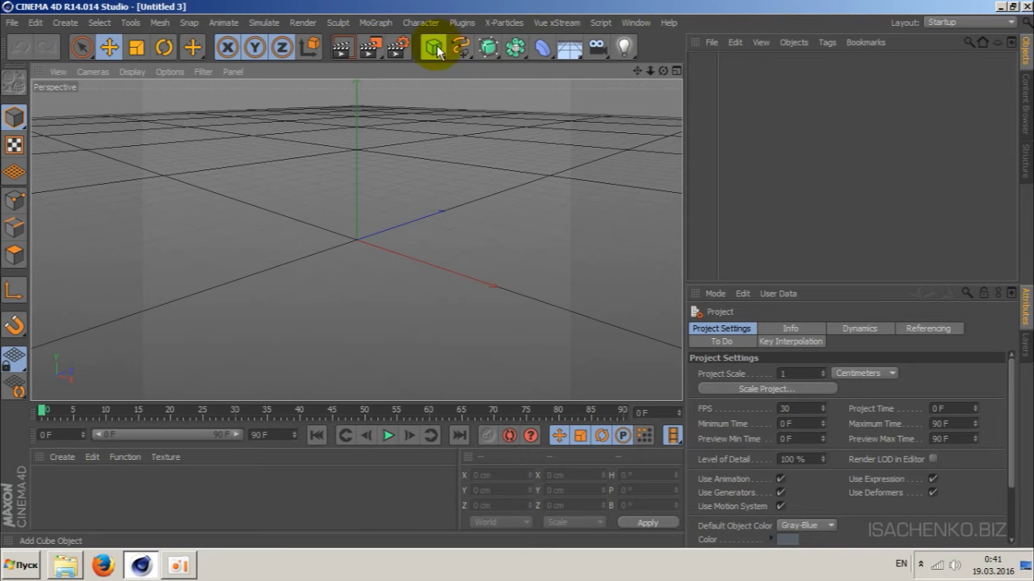
Add a 400 x 400 cm Plane with 20 width and height segments to the scene.
left_click_drag(434, 50, 549, 127)
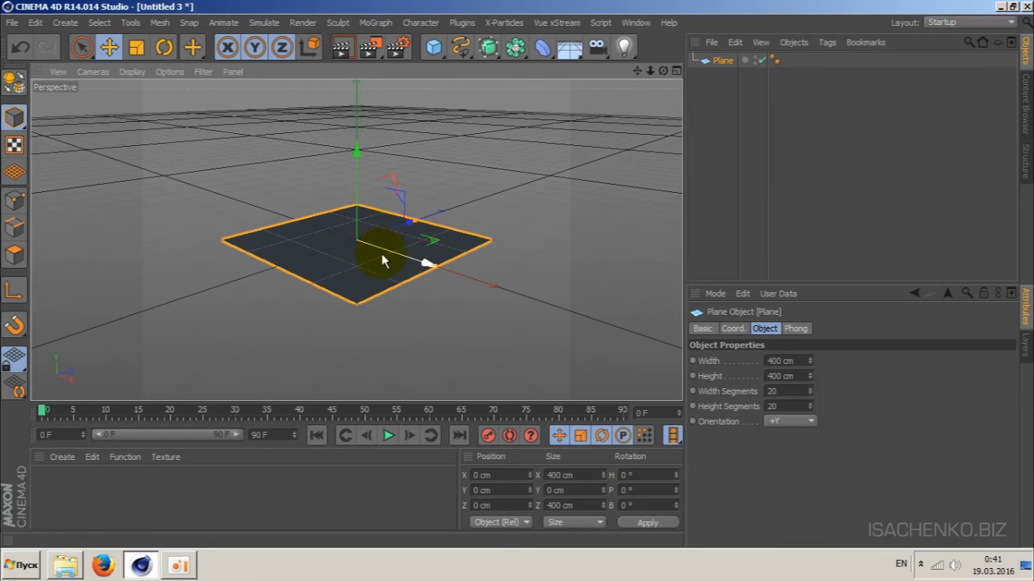
left_click(433, 48)
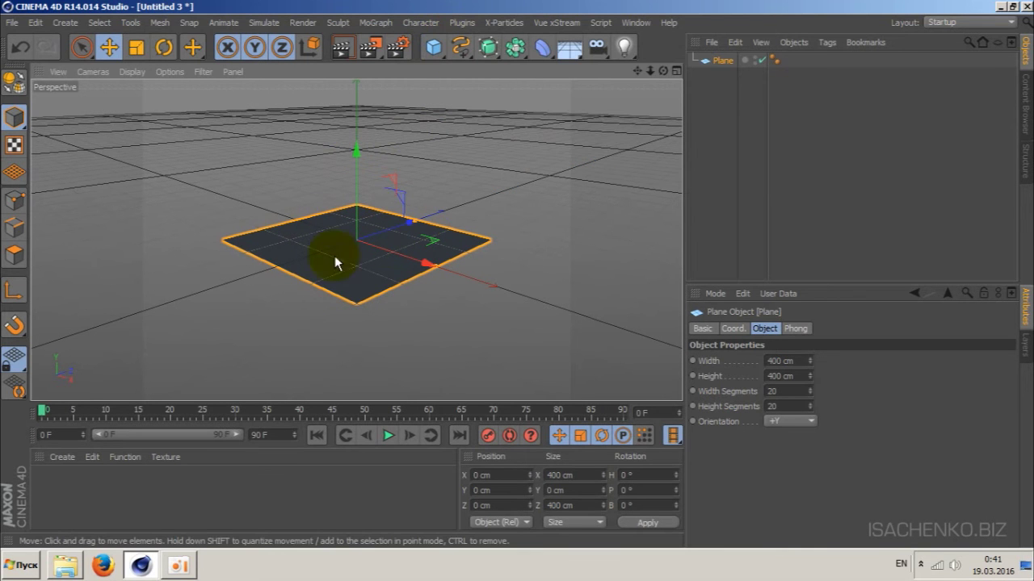
Add an X-Particles Emitter, set its Emitter Plane to Y-, and raise it about 300 cm.
left_click(504, 23)
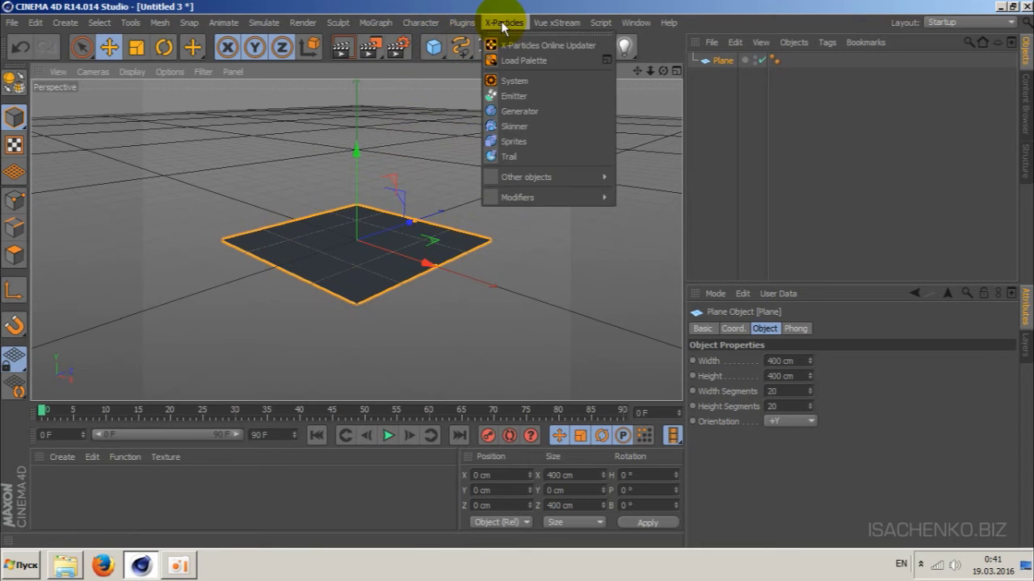
left_click(513, 96)
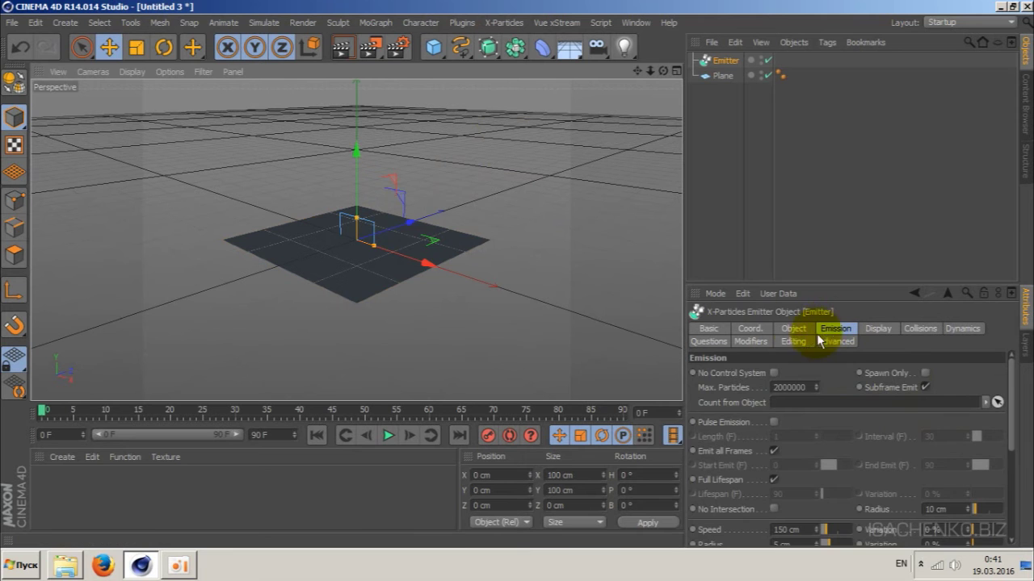
left_click(793, 331)
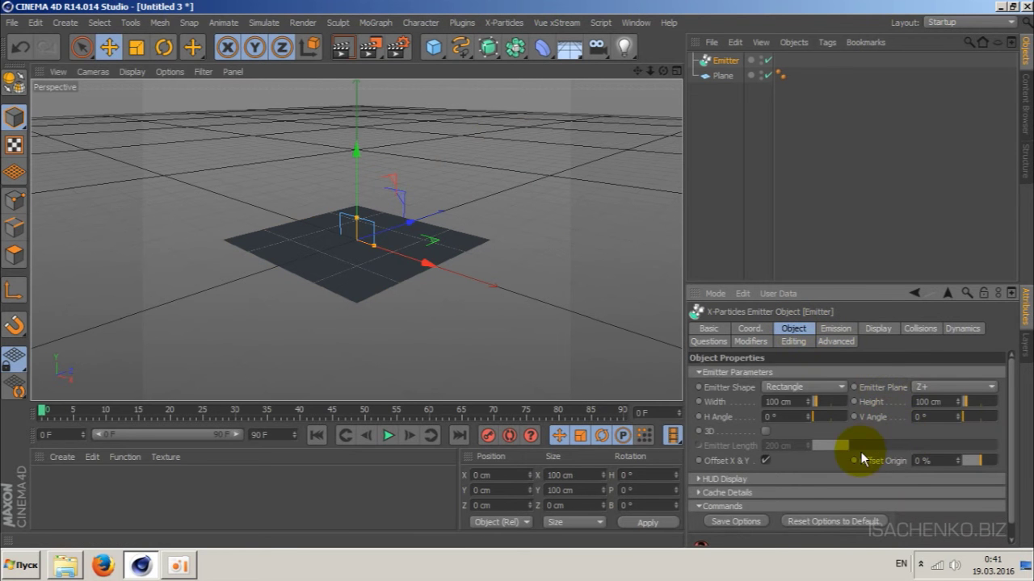
left_click(942, 387)
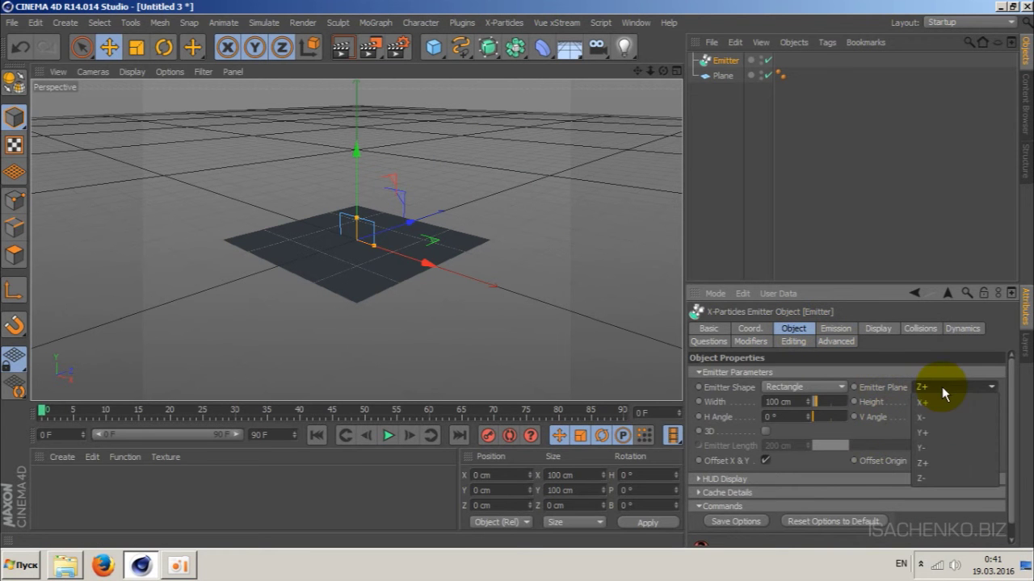
left_click(944, 444)
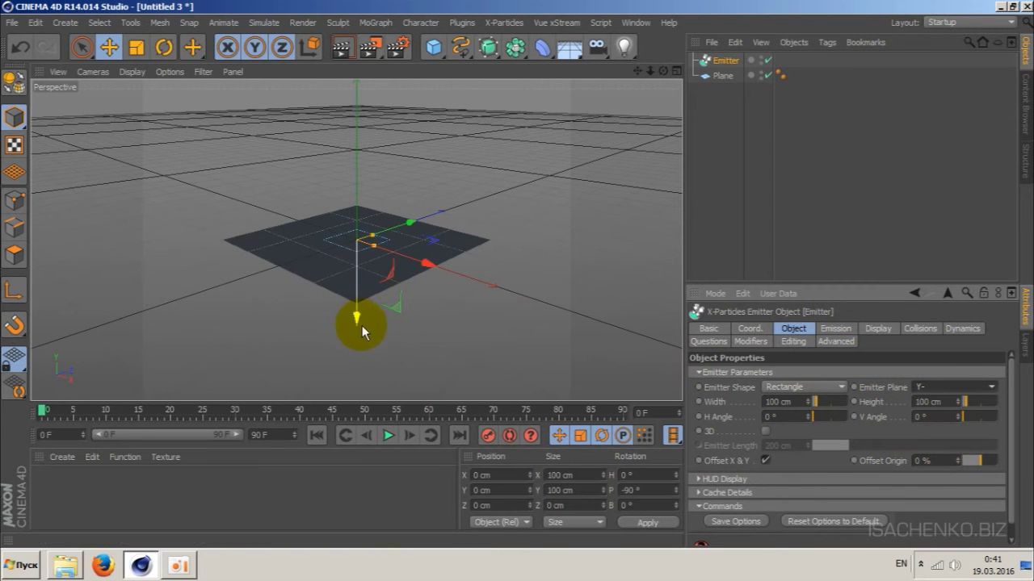
left_click_drag(357, 323, 355, 181)
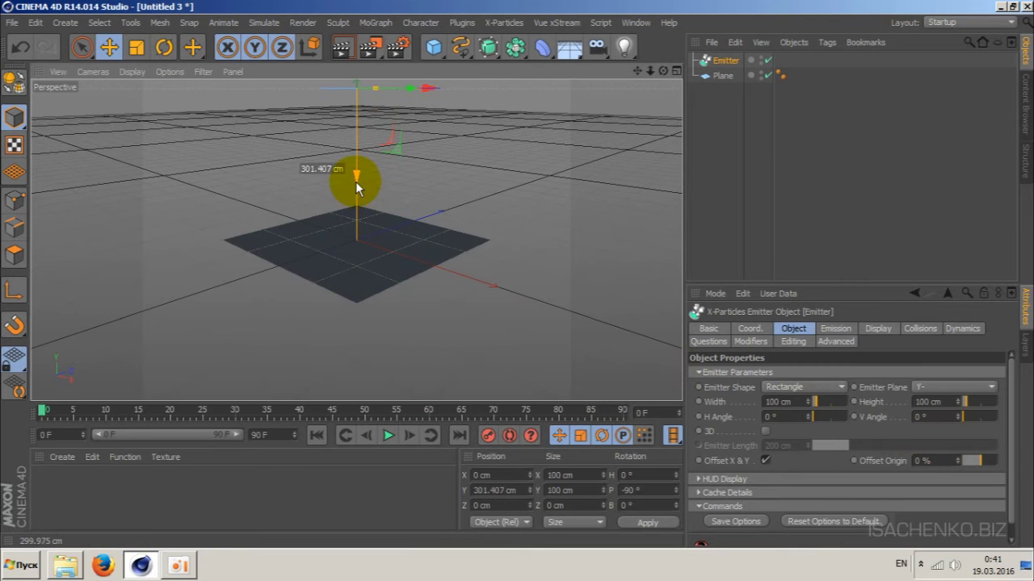
left_click(387, 435)
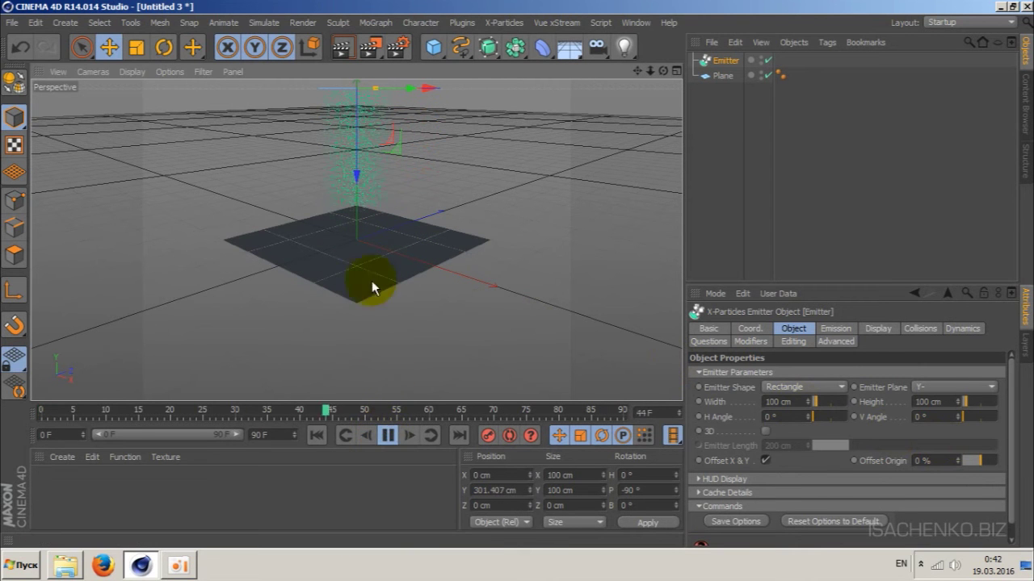
left_click(388, 436)
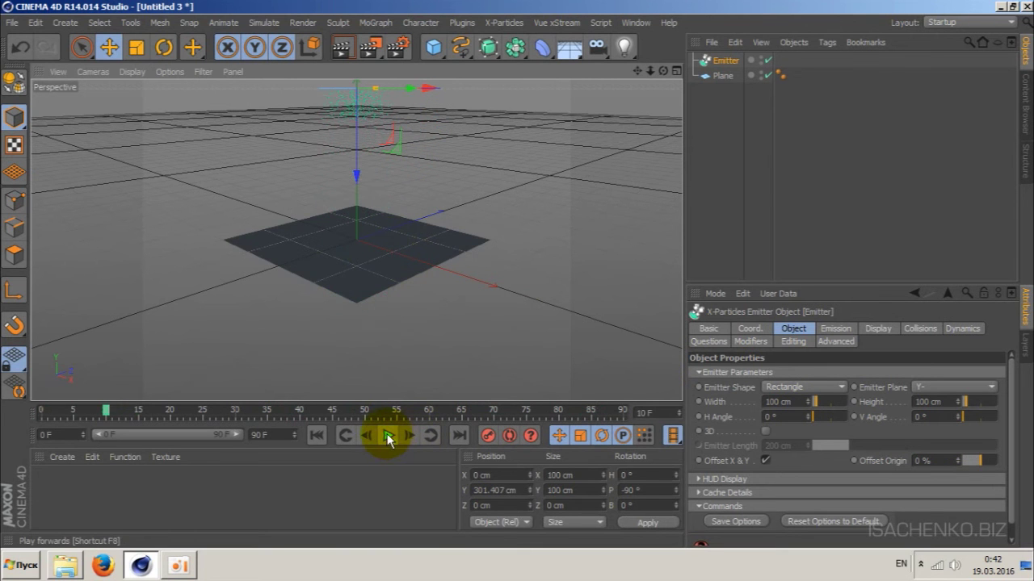
left_click(387, 435)
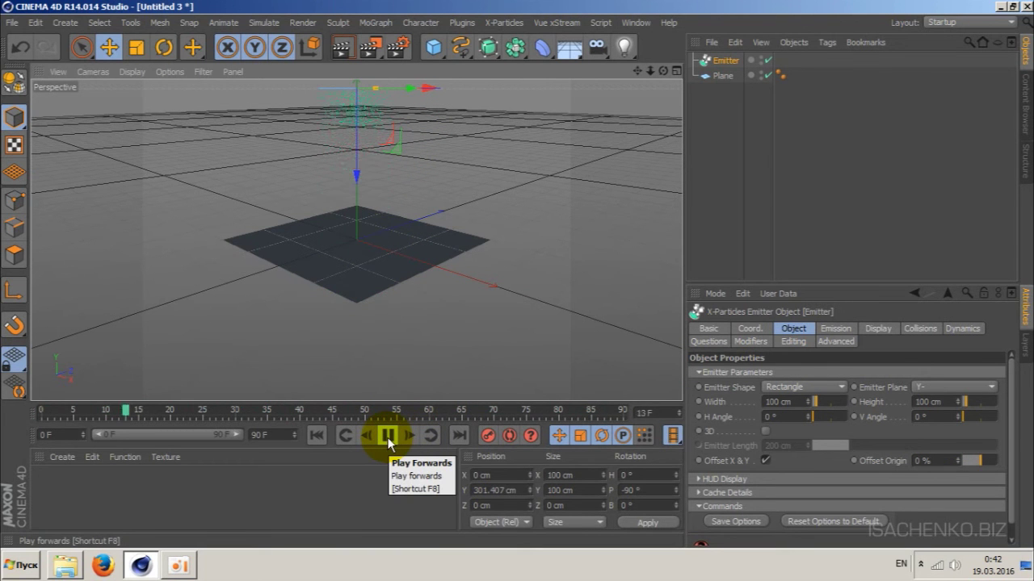
left_click(388, 436)
left_click(324, 433)
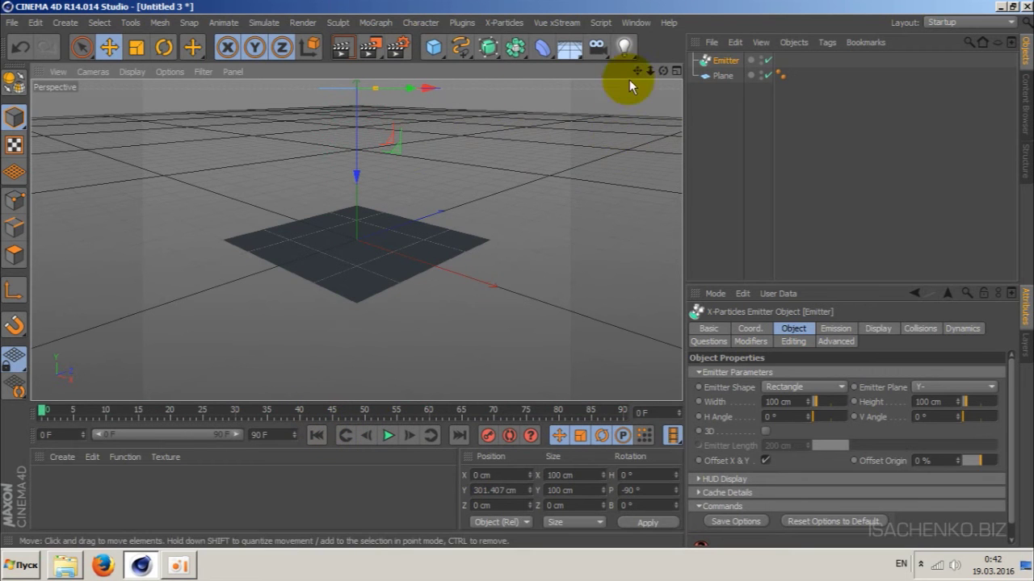
left_click_drag(650, 71, 517, 69)
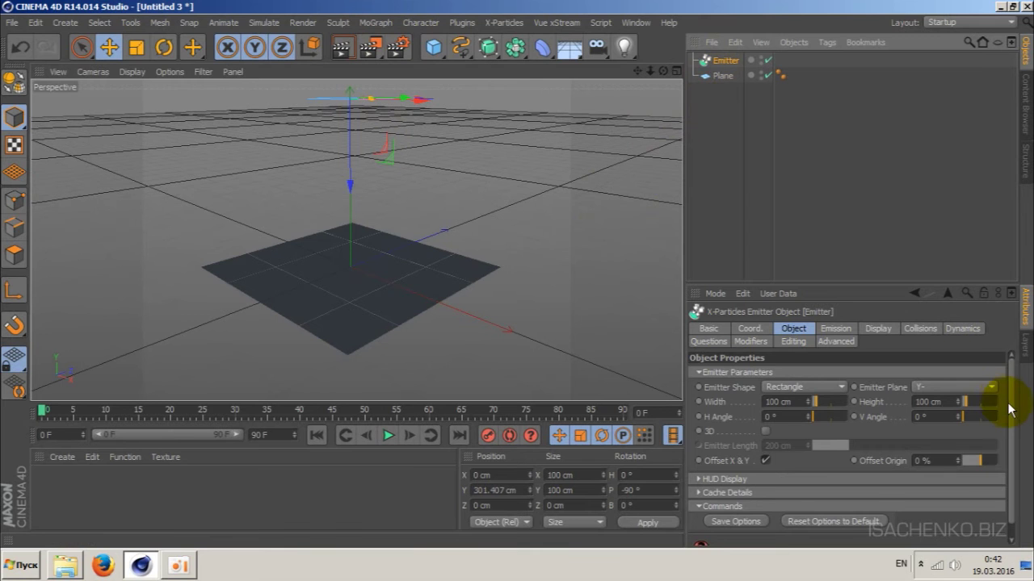
On the emitter's Emission tab, set Birthrate to 2500 and Speed to 0 cm.
left_click(835, 327)
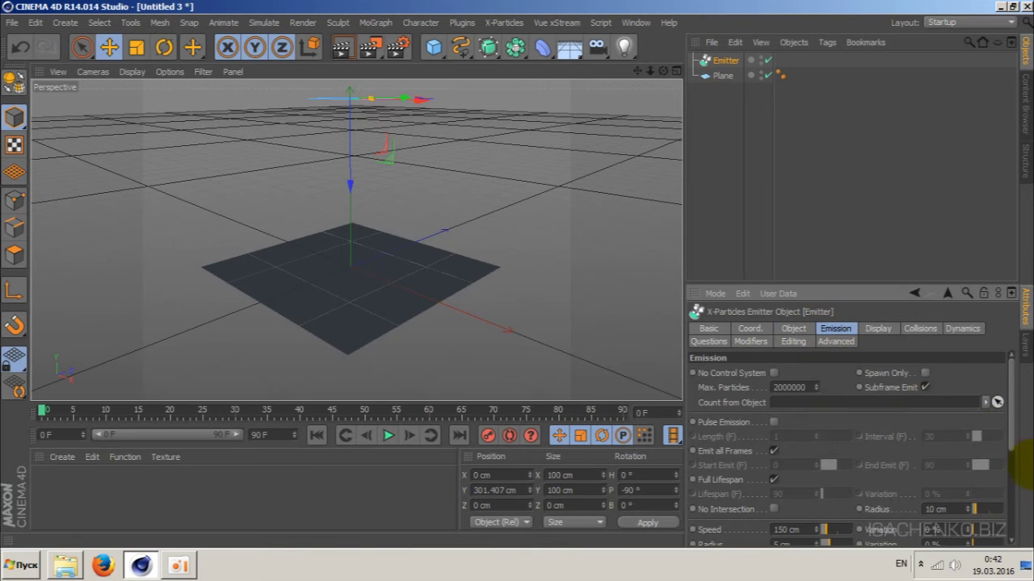
left_click_drag(1015, 430, 998, 485)
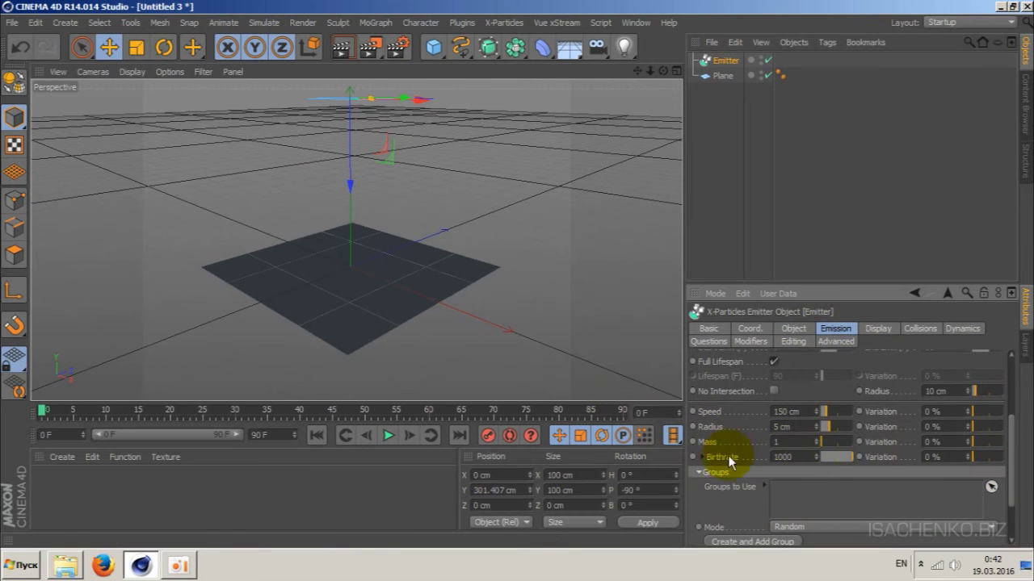
left_click(785, 457)
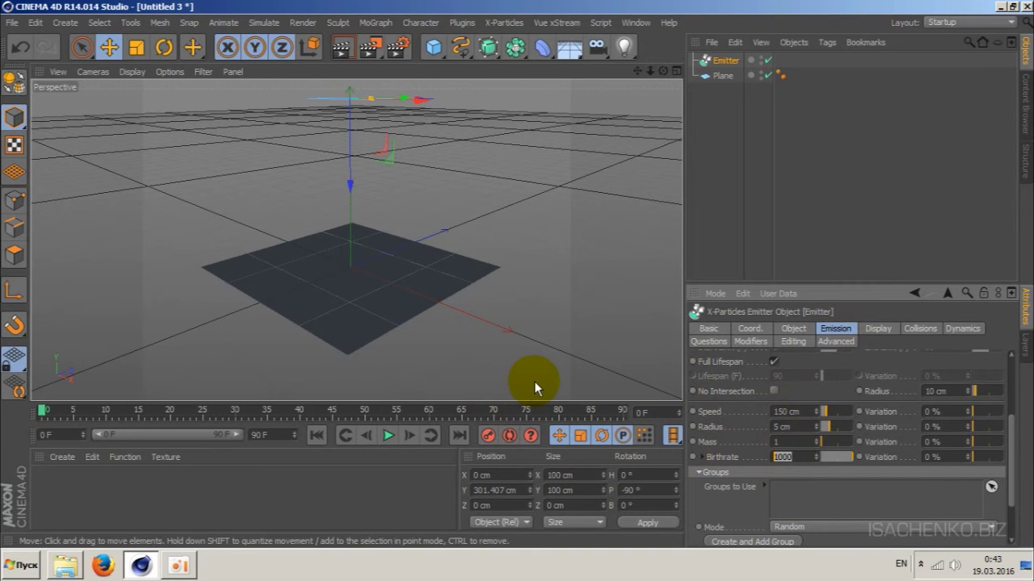
type("2500")
key("Return")
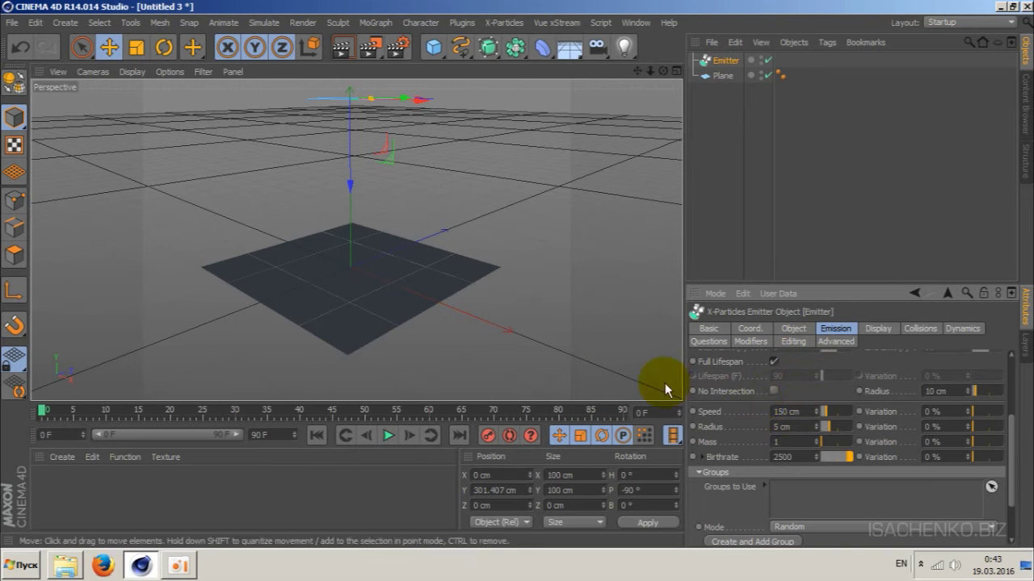
double_click(784, 411)
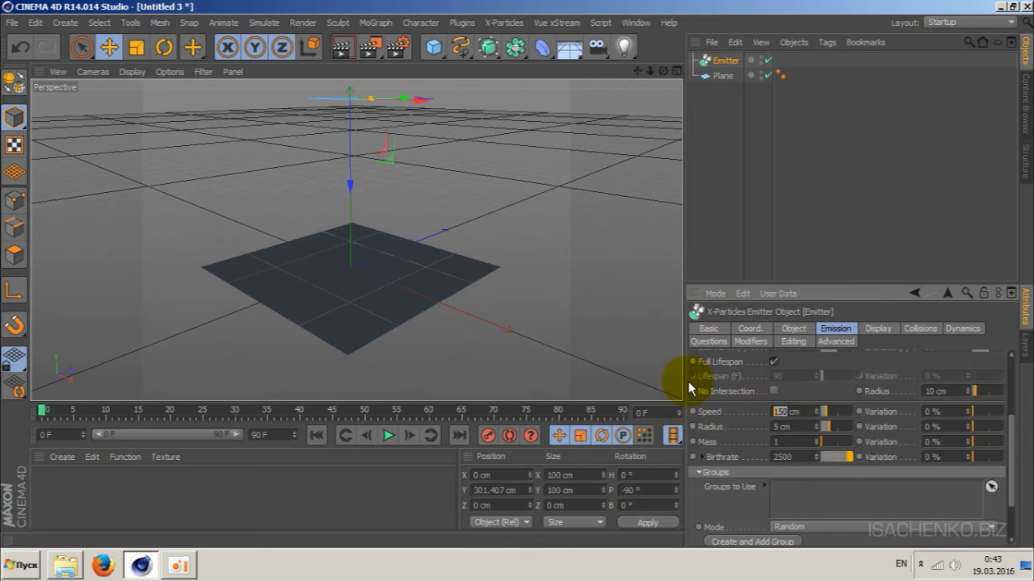
type("0")
key("Return")
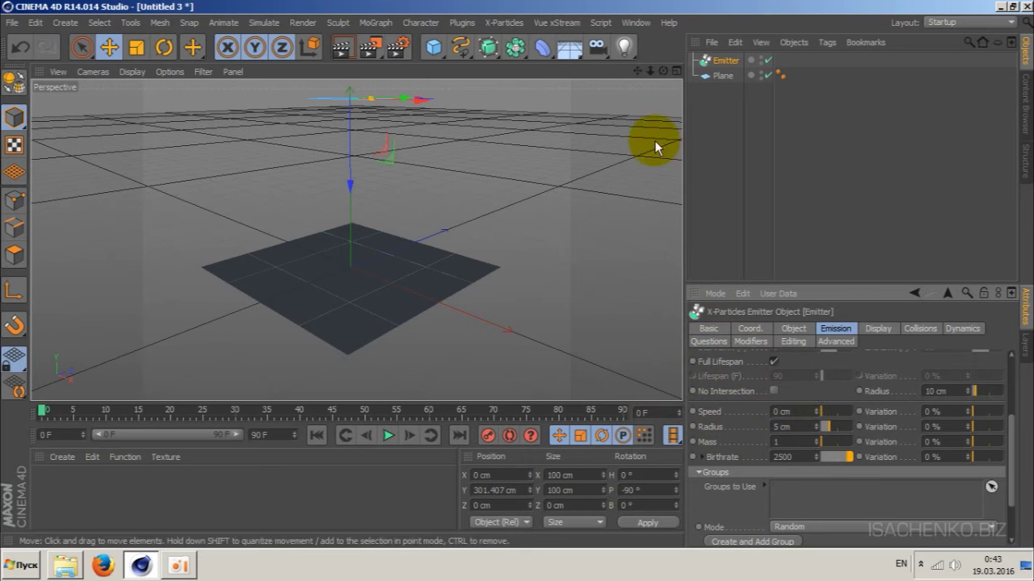
Add an X-Particles Gravity modifier, preview the falling particles, and rewind to frame 0.
left_click(506, 24)
mouse_move(517, 197)
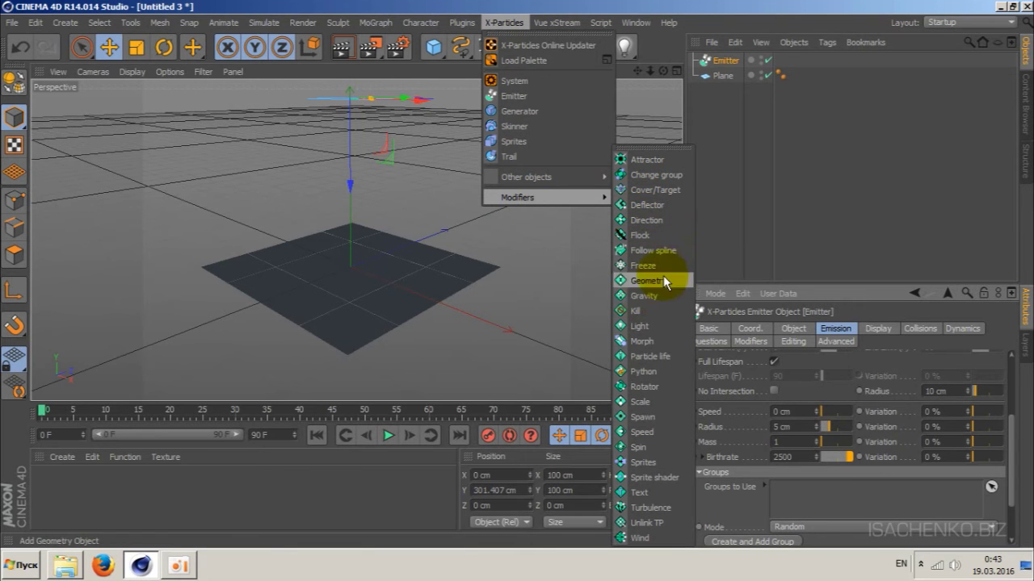
left_click(654, 296)
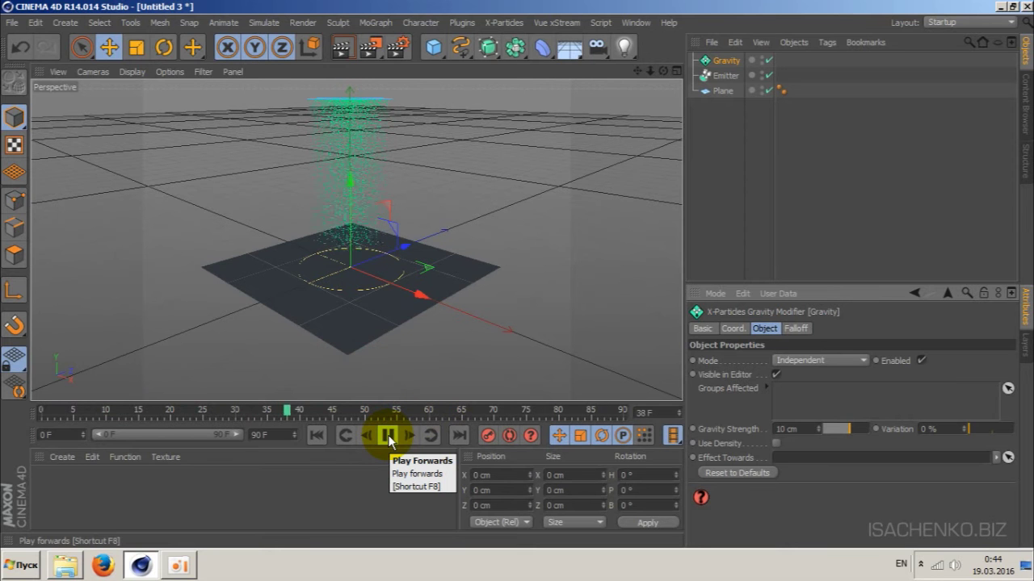
left_click(388, 437)
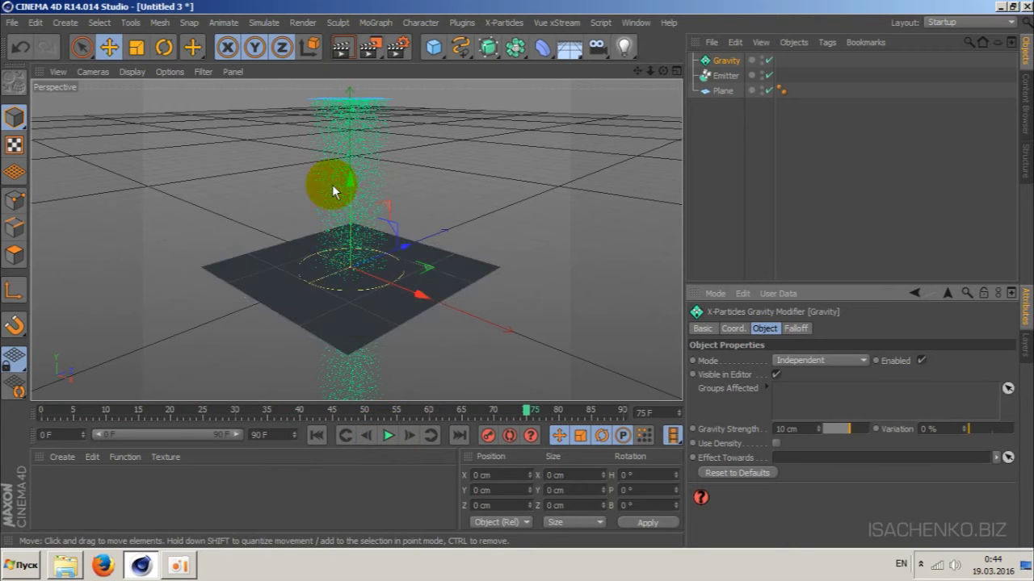
left_click(315, 435)
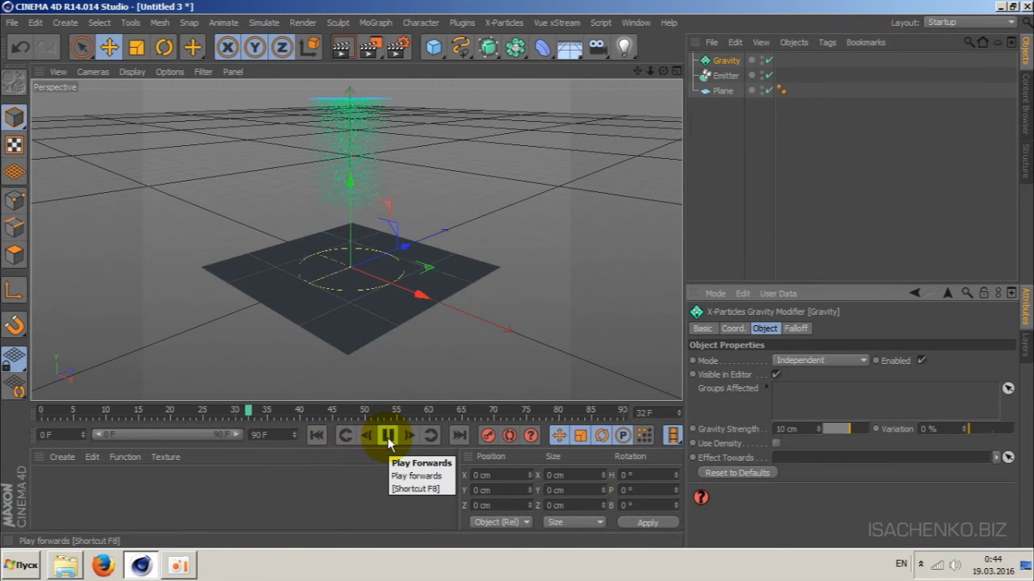
left_click(388, 436)
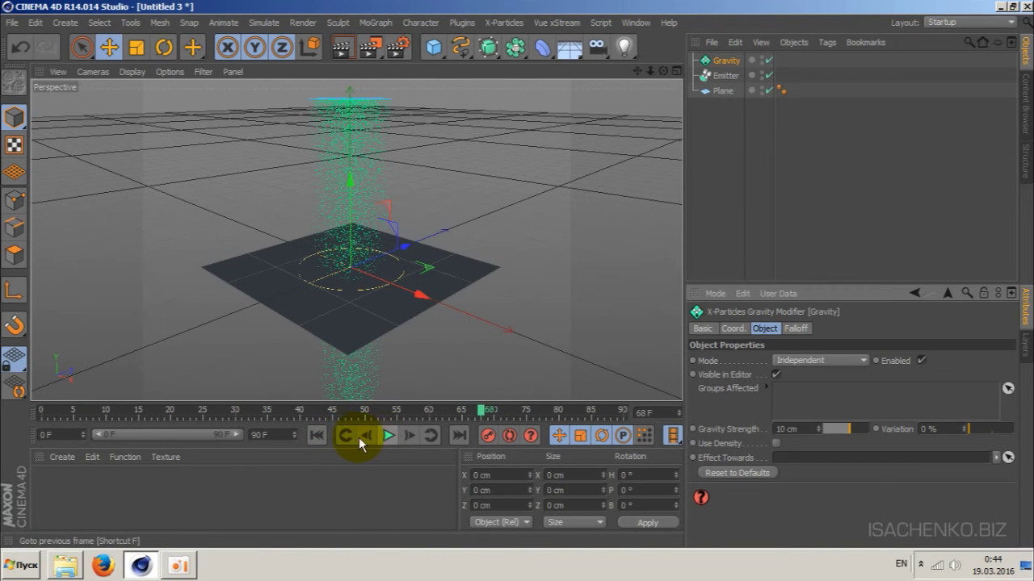
left_click(316, 435)
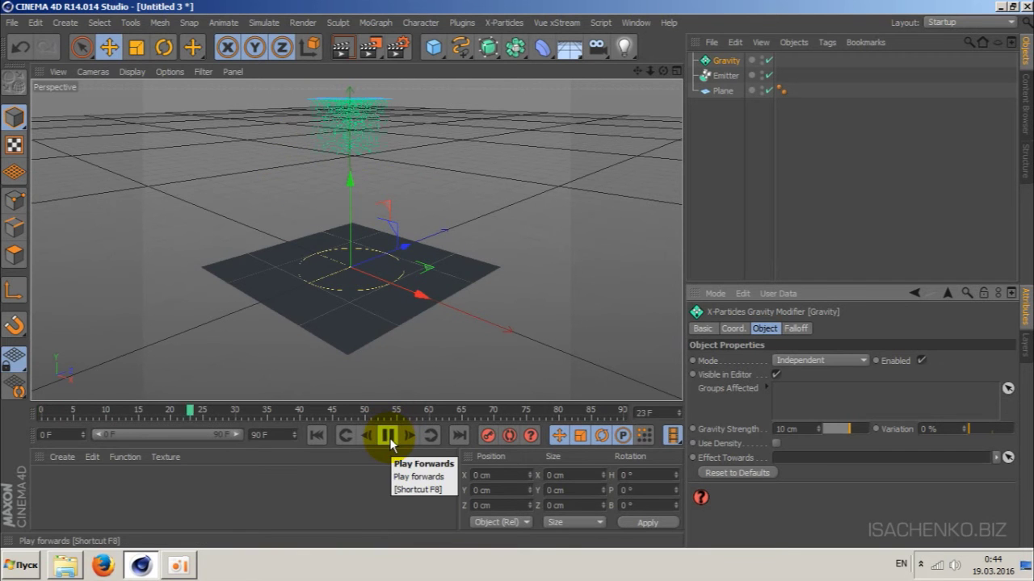
left_click(389, 437)
left_click(317, 436)
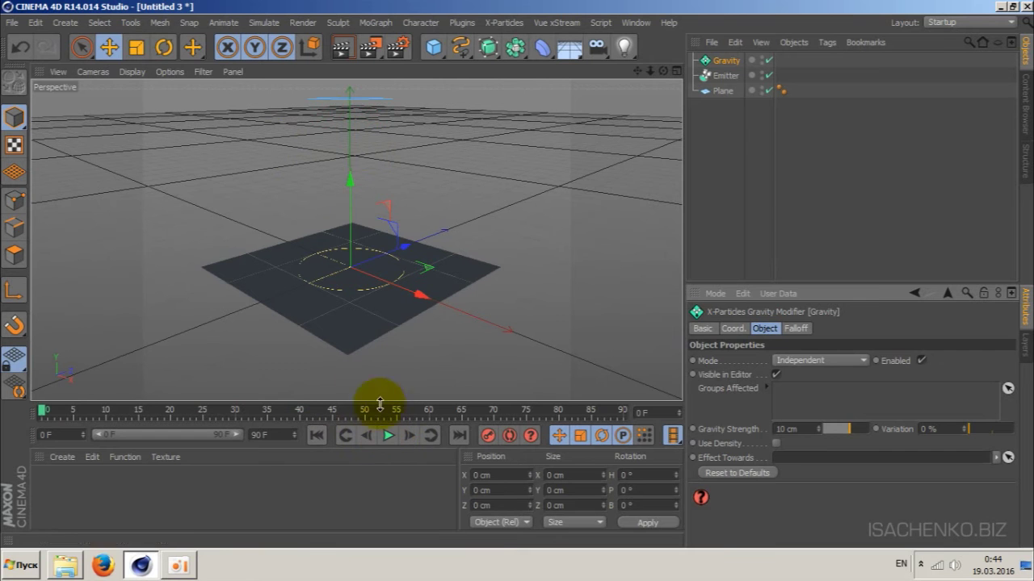
left_click(723, 75)
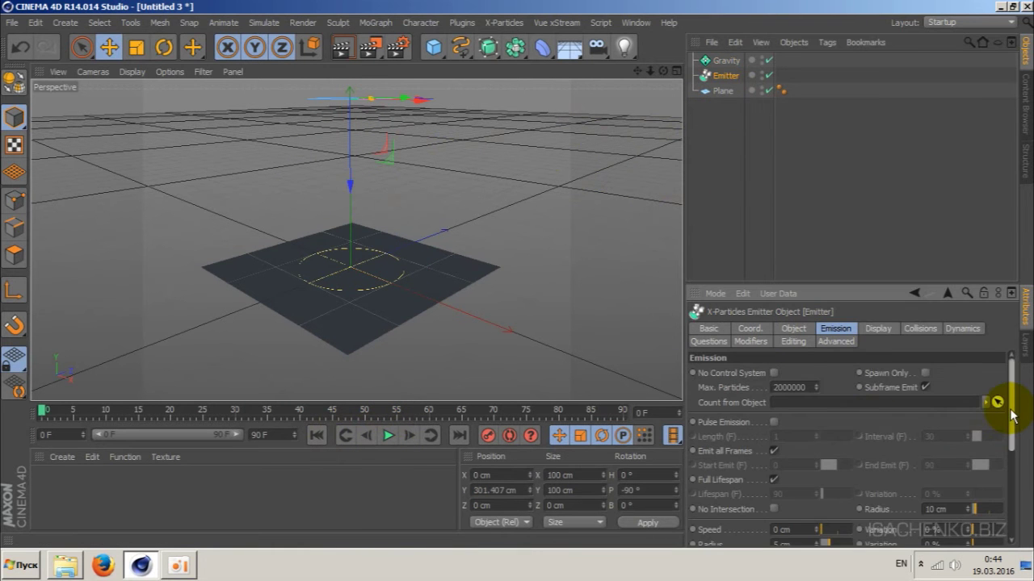
left_click_drag(1013, 416, 1013, 462)
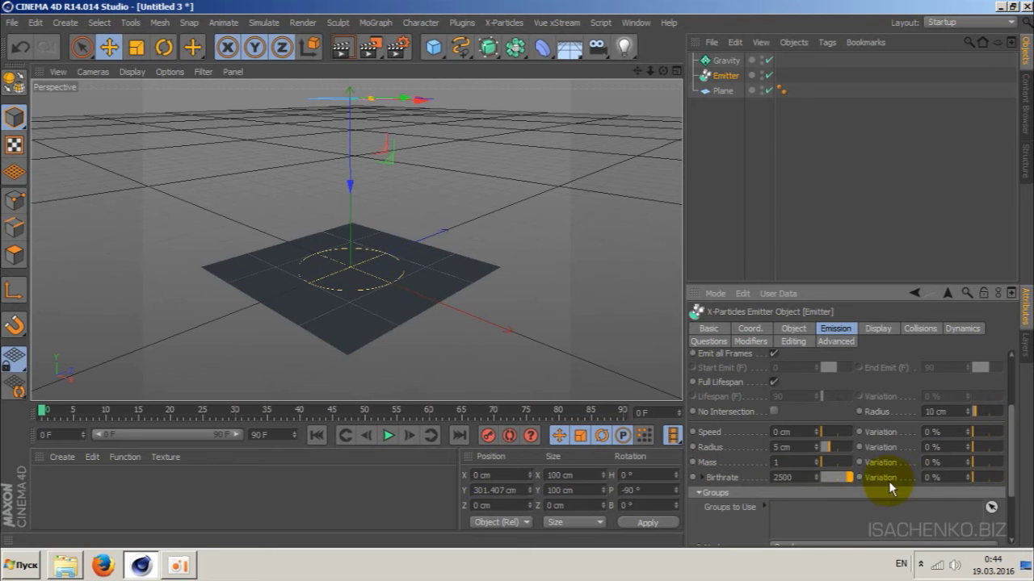
double_click(946, 478)
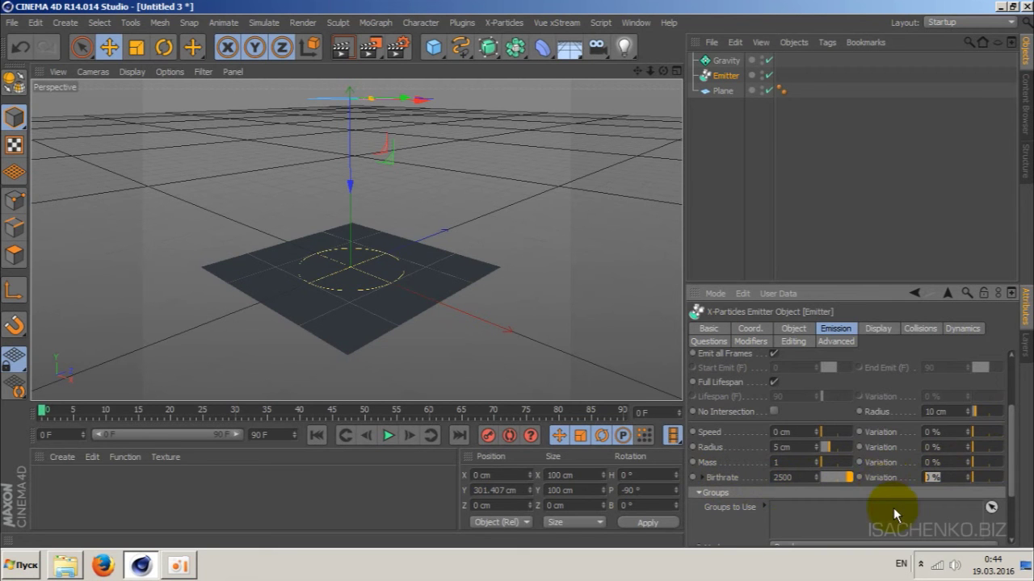
type("15")
key("Return")
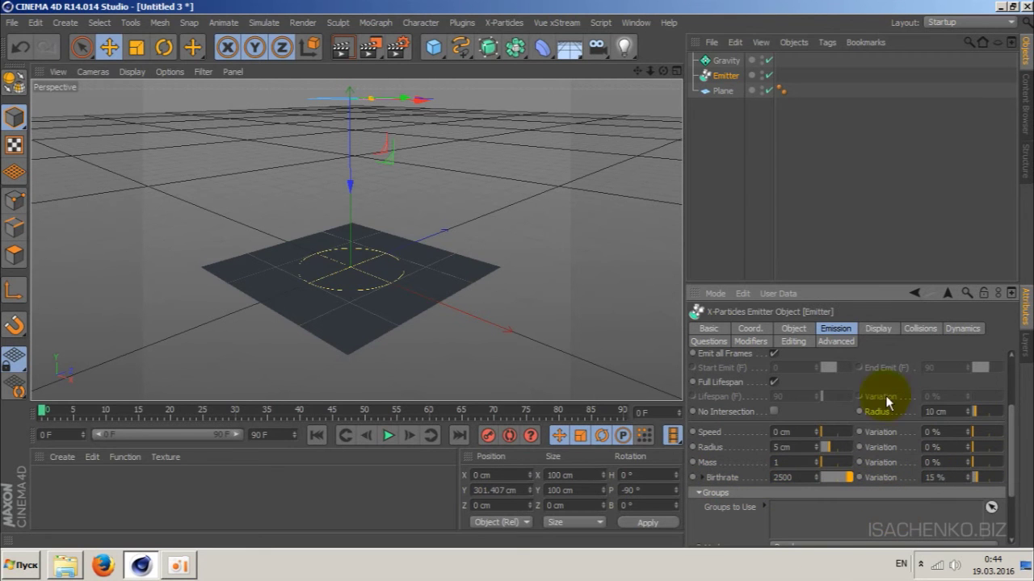
double_click(785, 478)
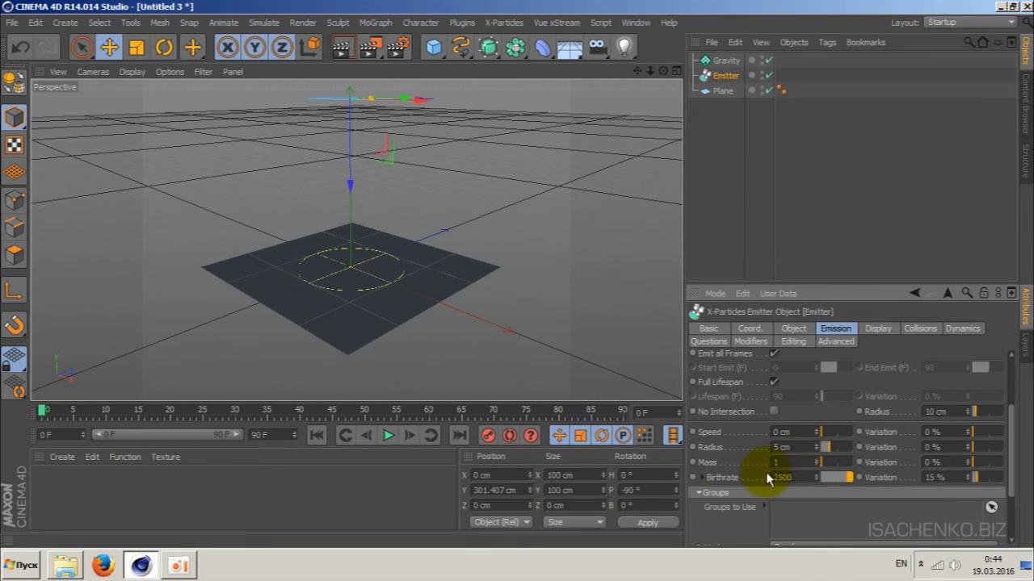
key("Return")
left_click(388, 437)
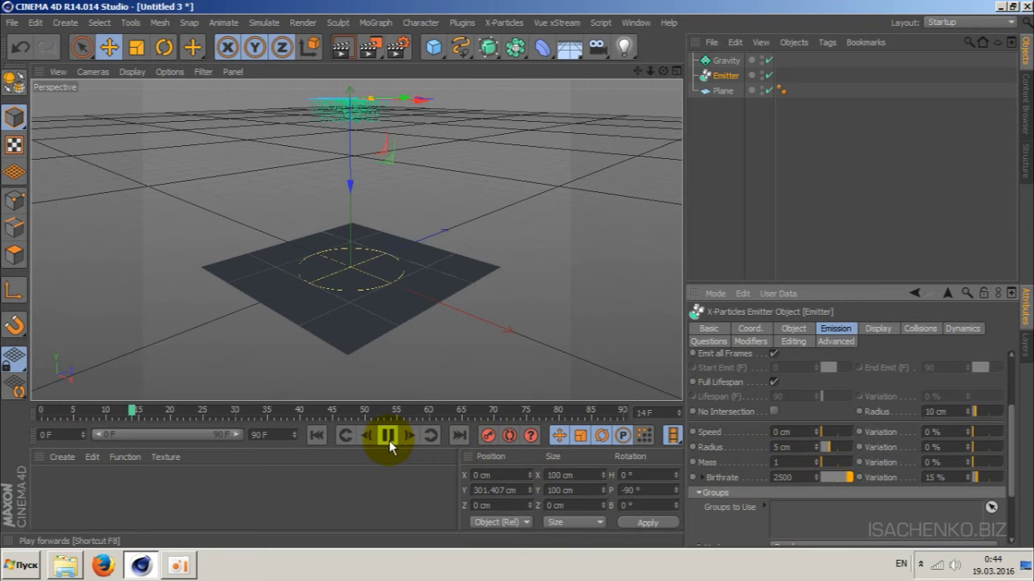
left_click(389, 437)
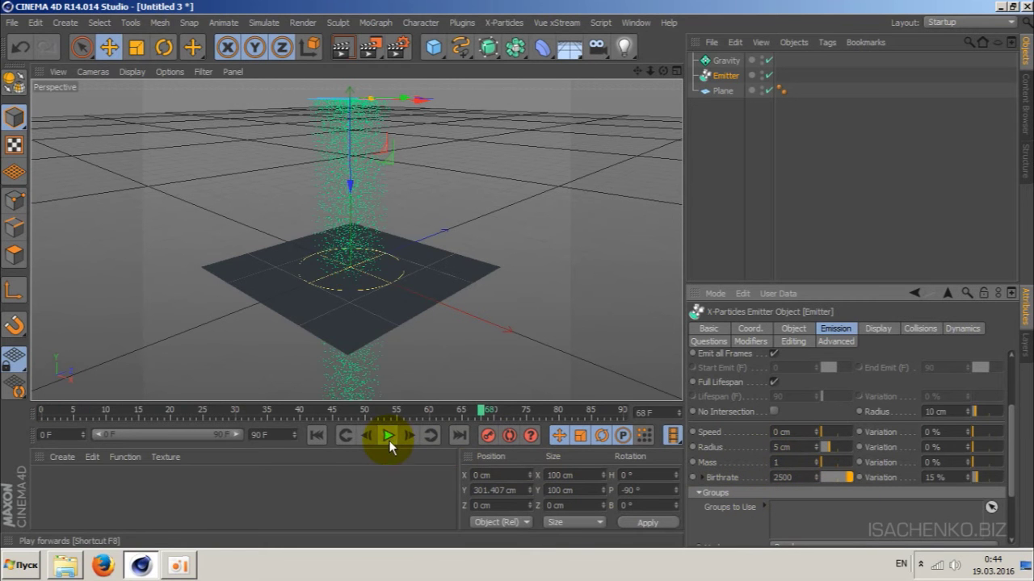
left_click(315, 436)
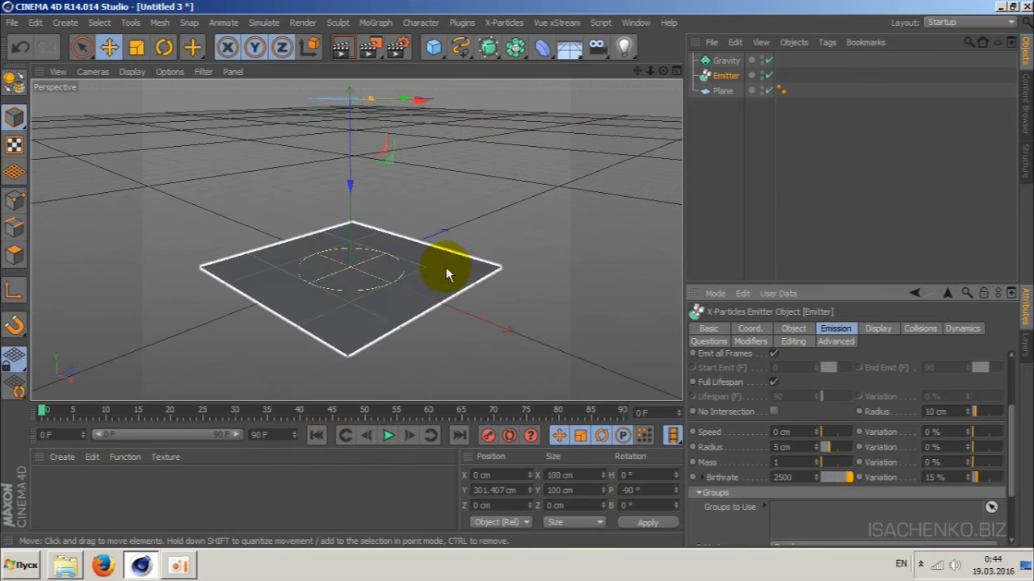
left_click(387, 436)
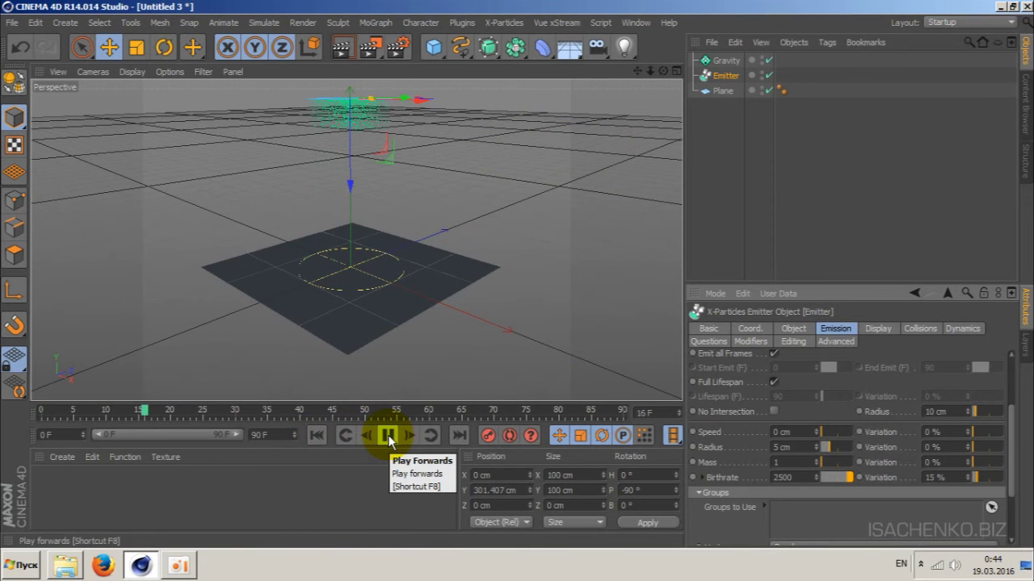
left_click(388, 436)
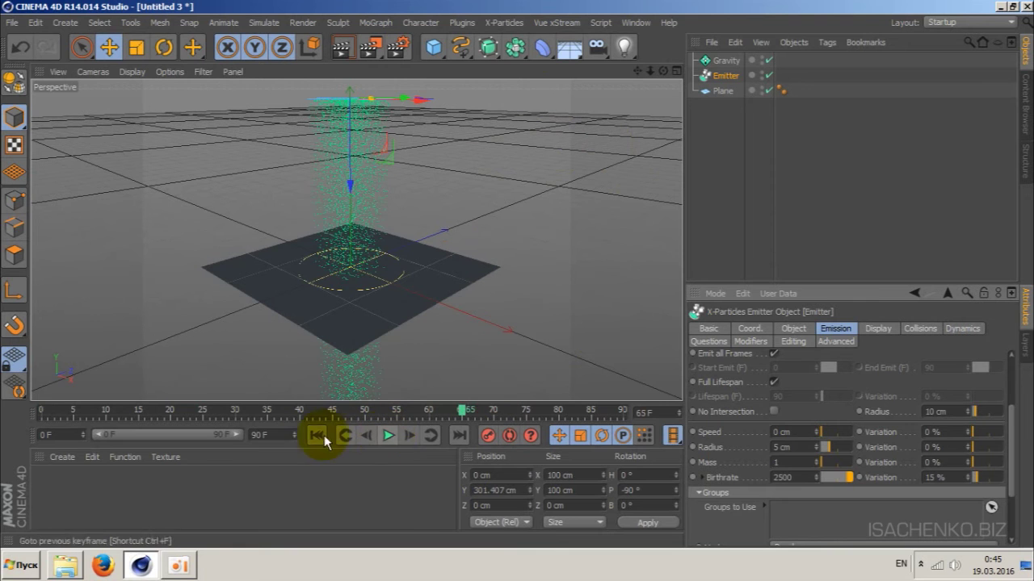
left_click(318, 436)
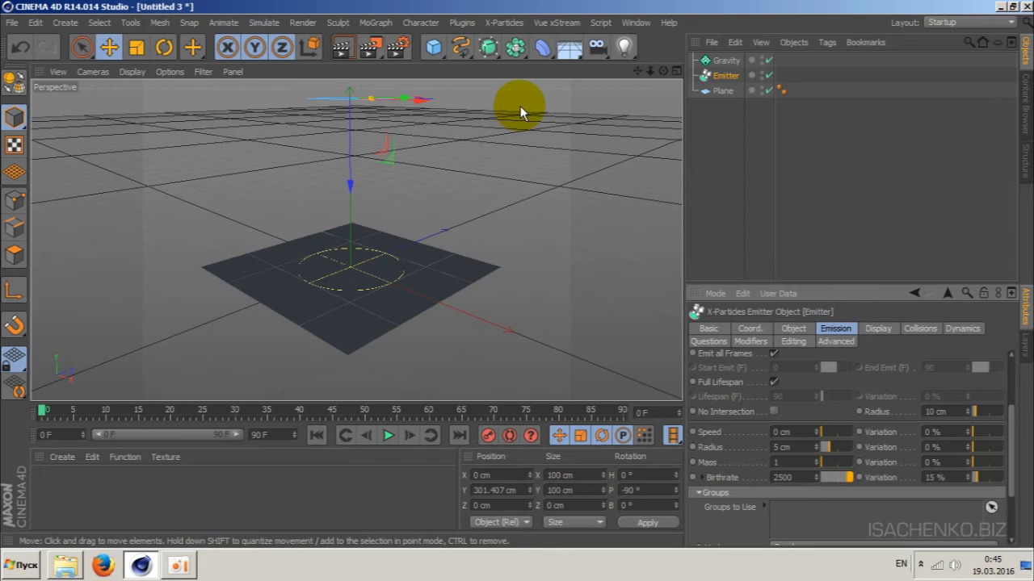
Add an X-Particles Turbulence modifier and preview its effect, rewinding to frame 0.
left_click(506, 24)
mouse_move(517, 197)
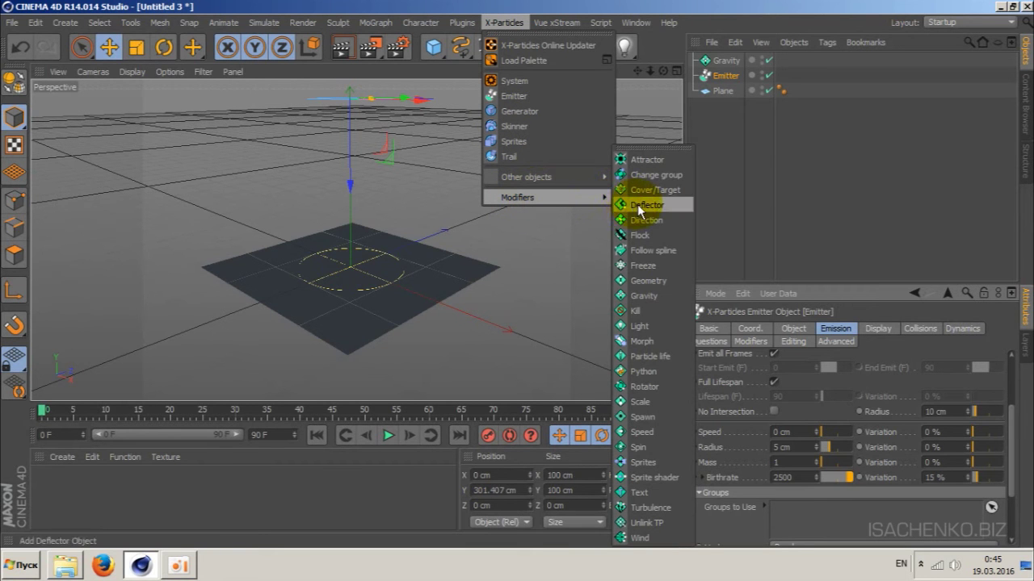
left_click(651, 507)
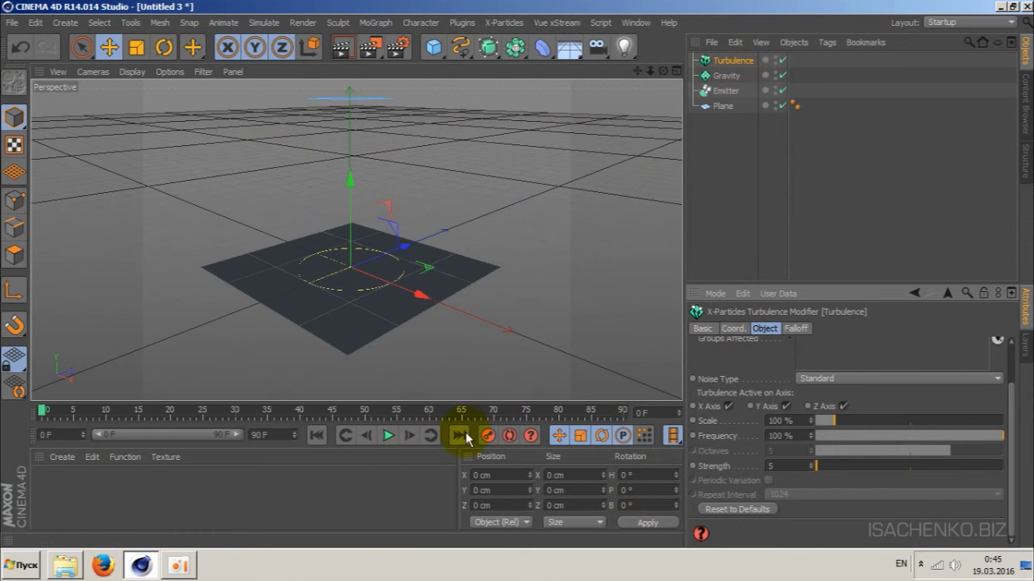
left_click(389, 435)
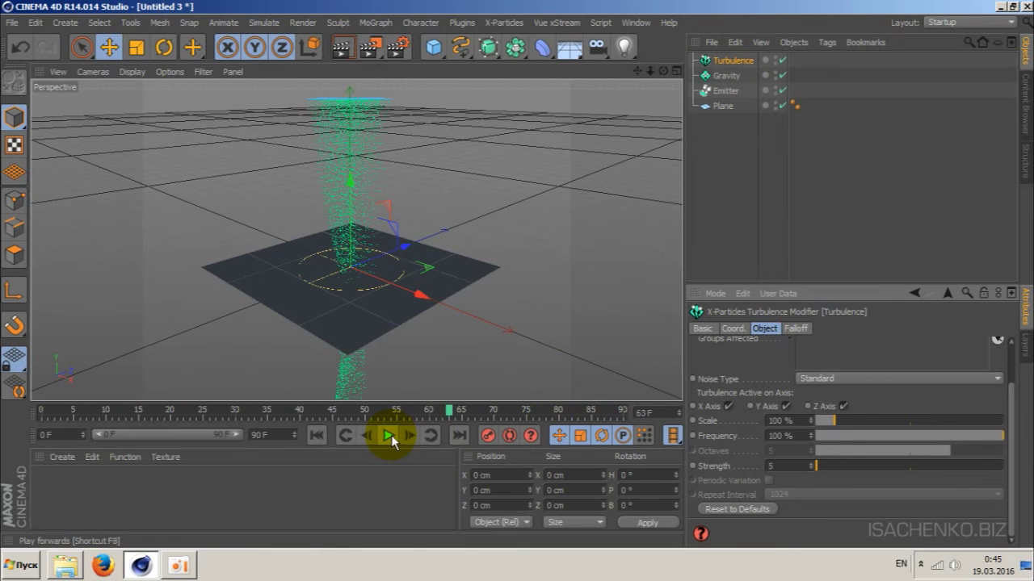
left_click(317, 436)
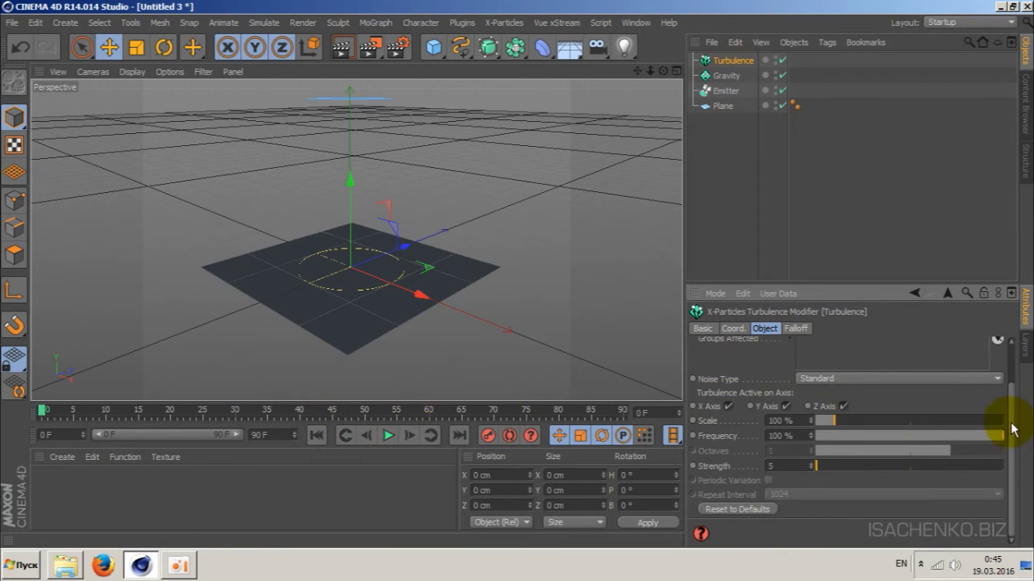
Switch the Turbulence noise type to Wavy Turbulence and replay the simulation to check it.
left_click_drag(1006, 438, 1009, 371)
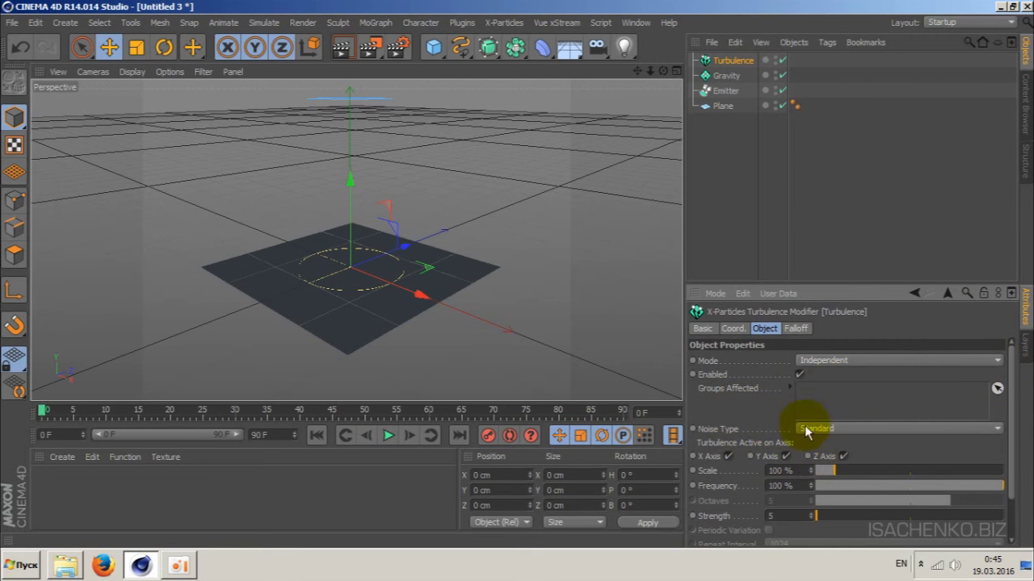
left_click(885, 427)
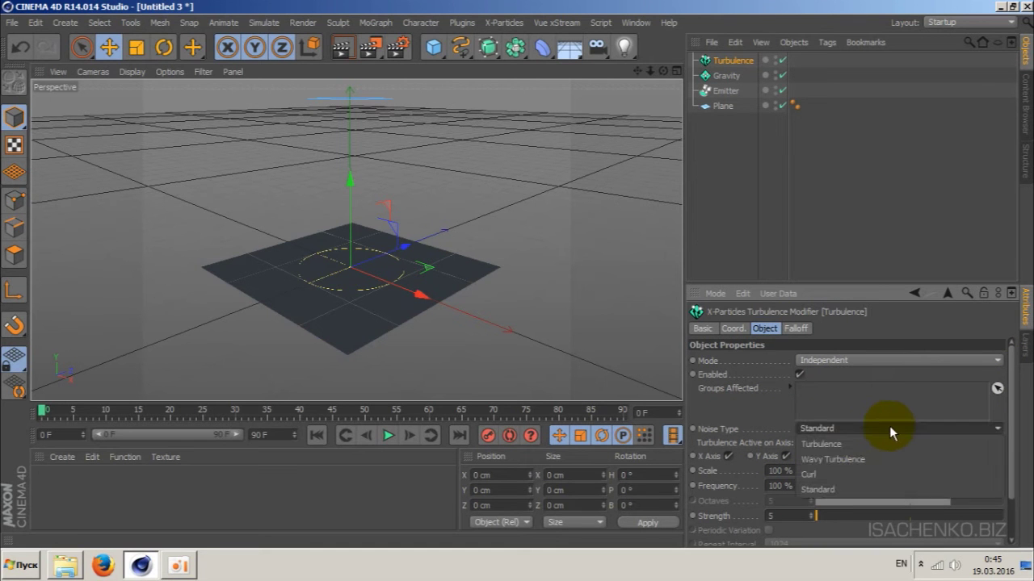
left_click(849, 458)
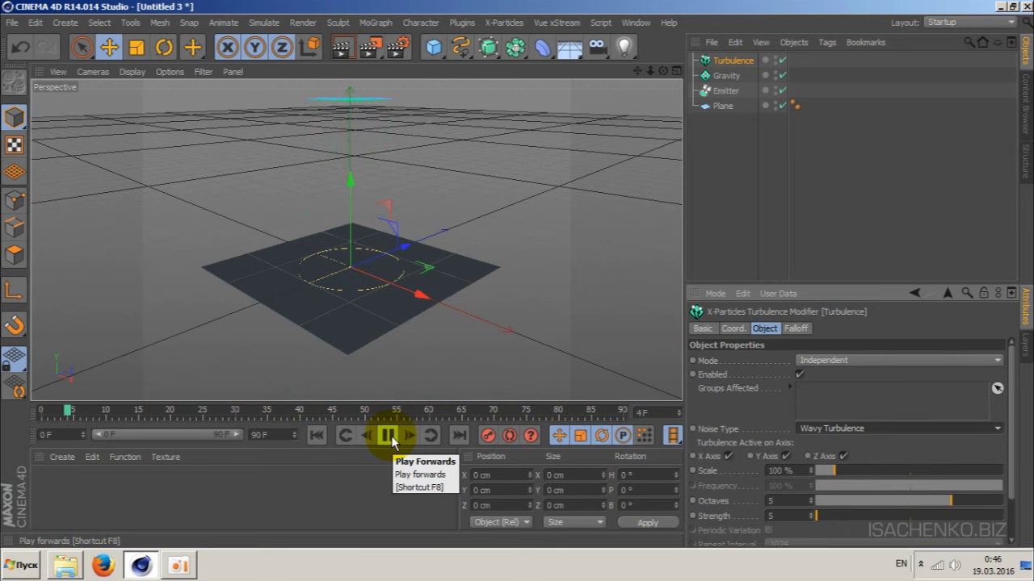
left_click(391, 435)
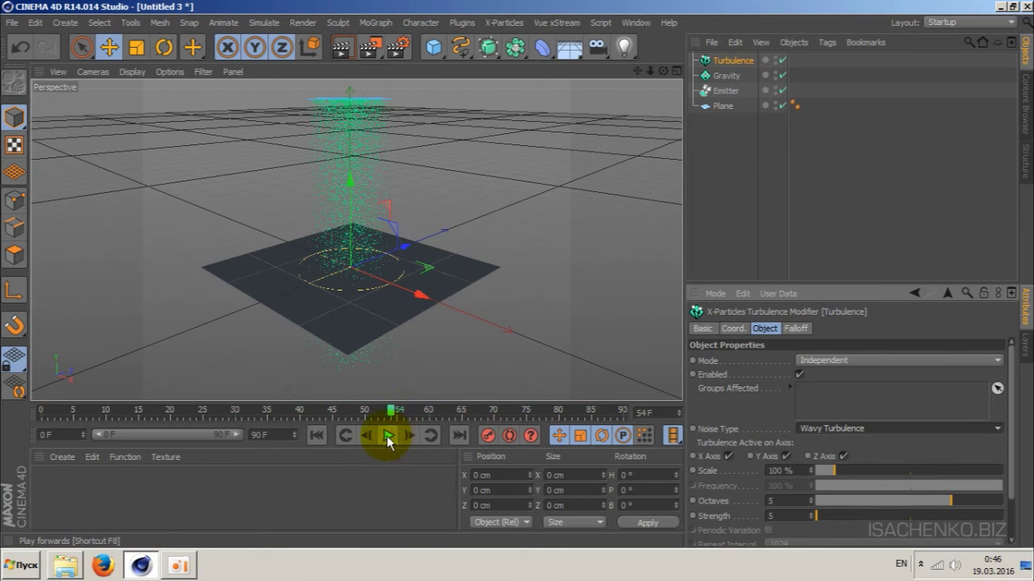
left_click(315, 435)
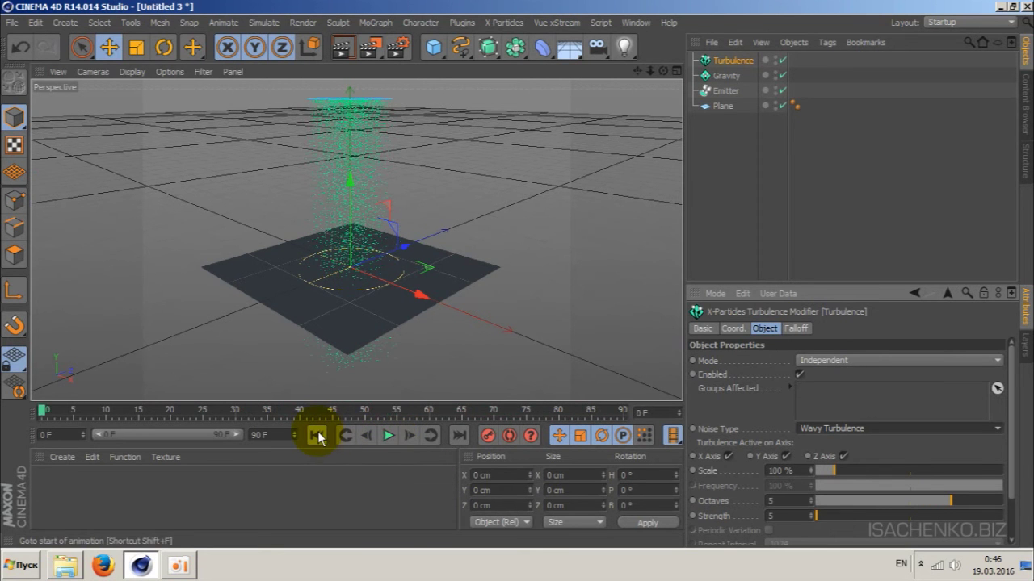
left_click(436, 268)
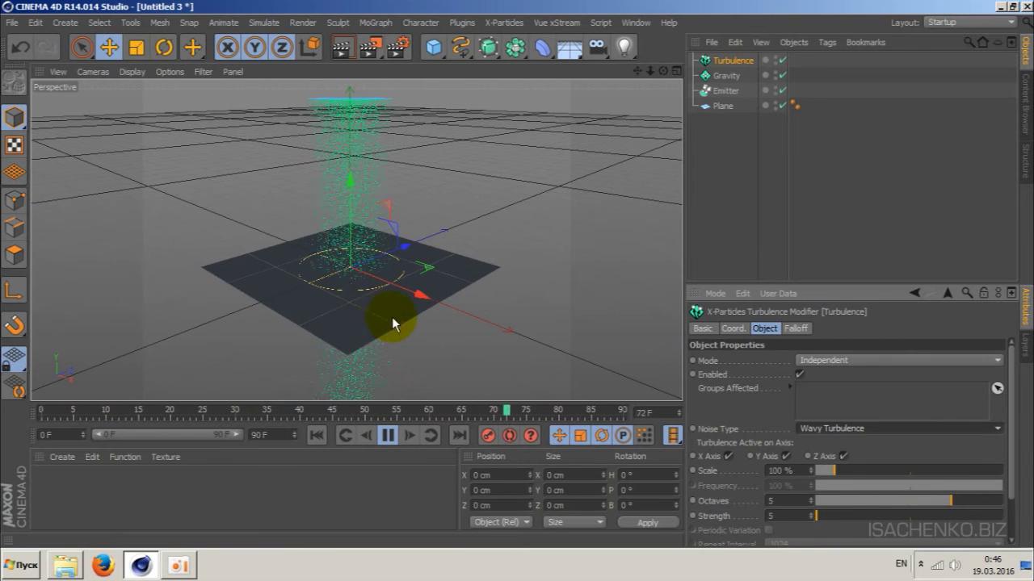
left_click(387, 437)
left_click(315, 437)
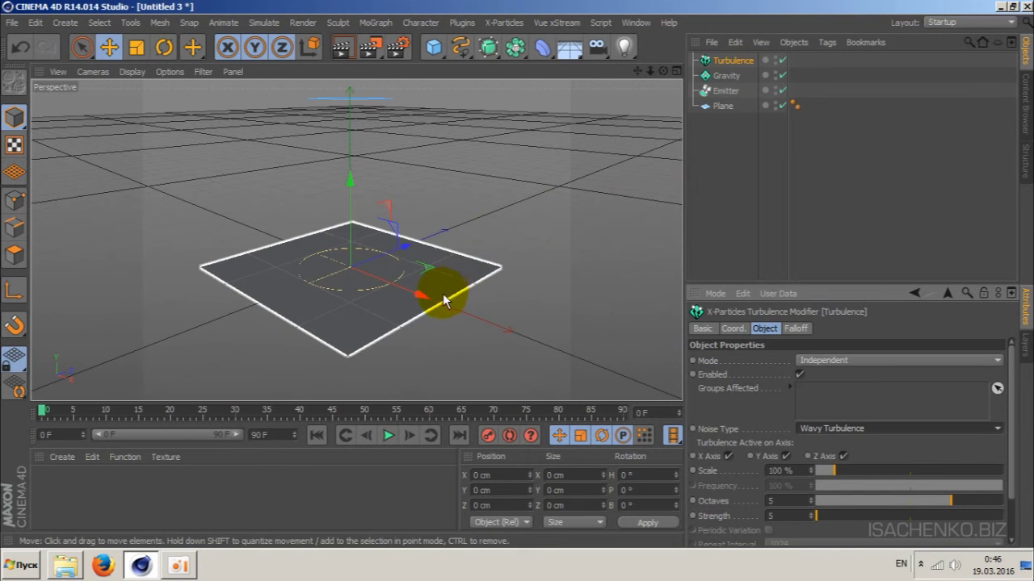
Tag the Plane with an X-Particles Collider so particles bounce off it.
right_click(724, 114)
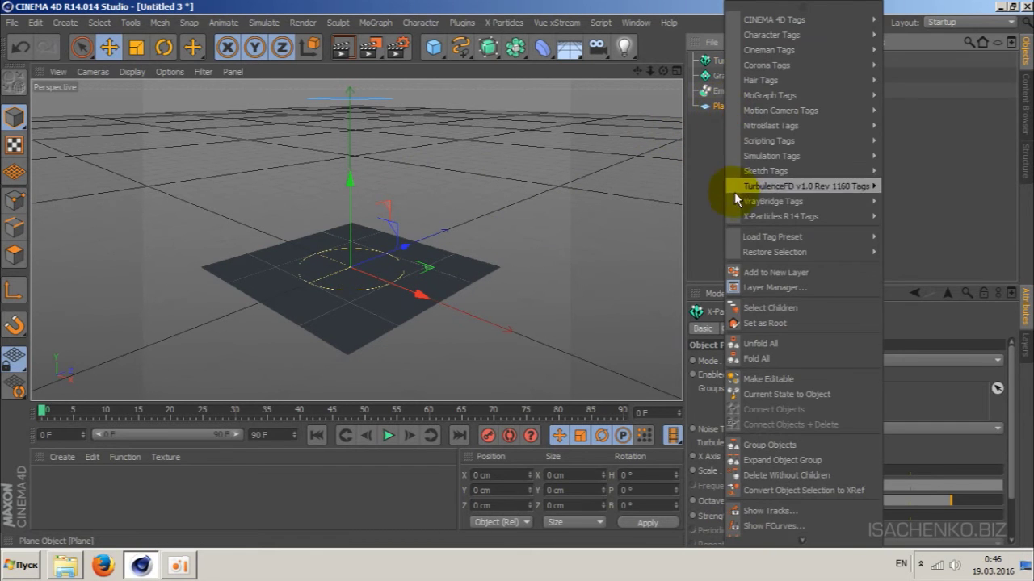
mouse_move(780, 217)
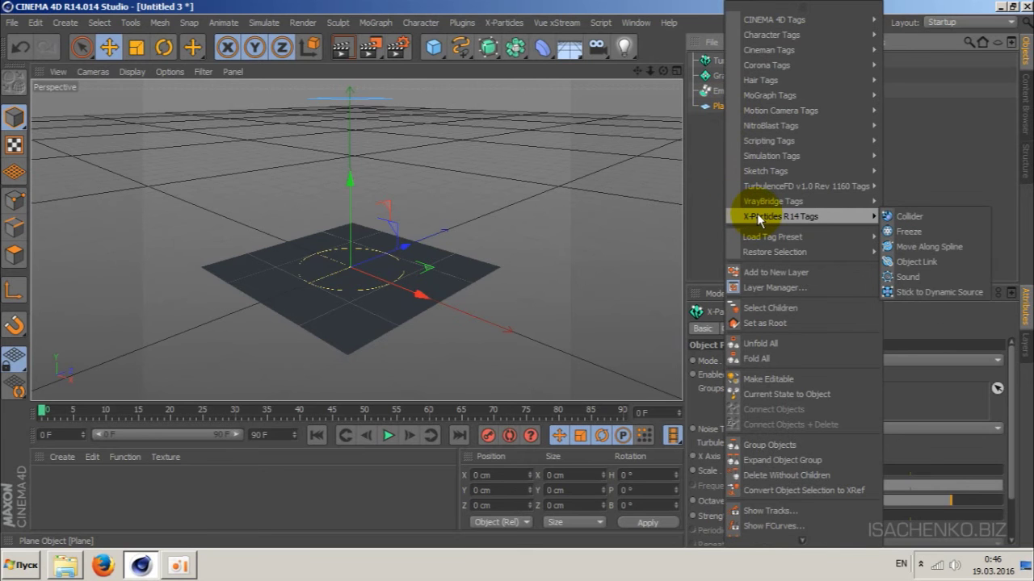
left_click(909, 217)
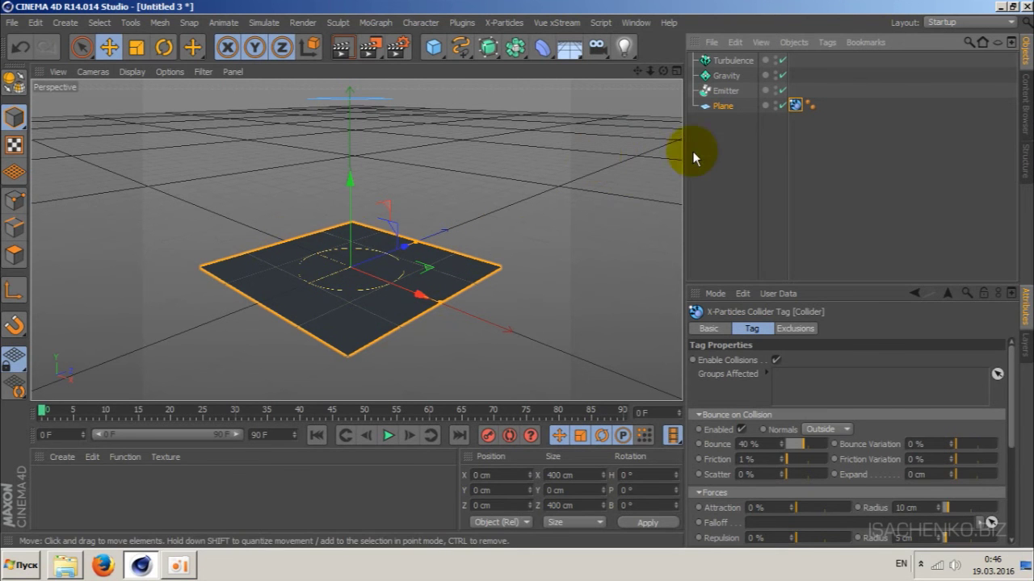
right_click(723, 111)
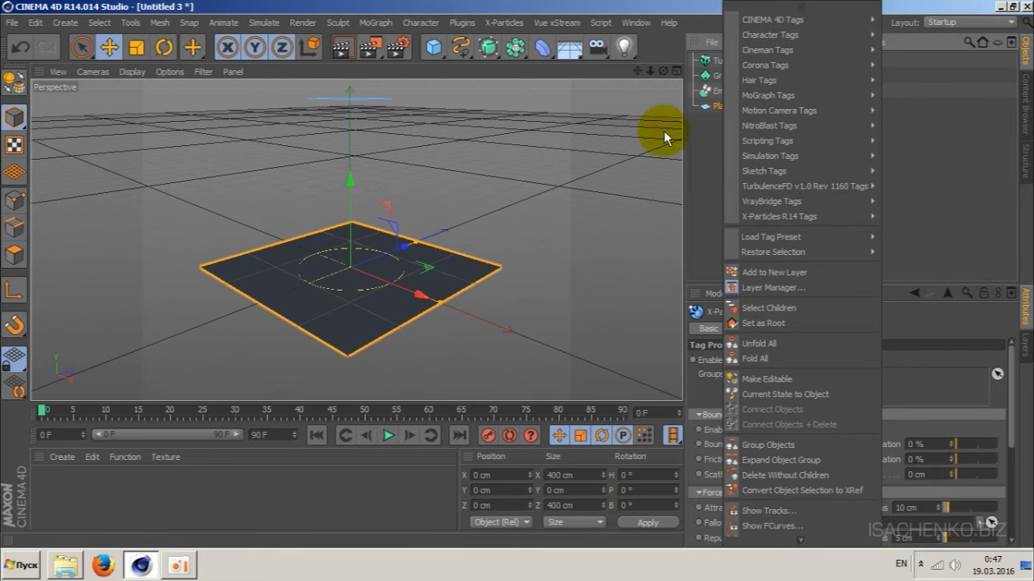
left_click(595, 9)
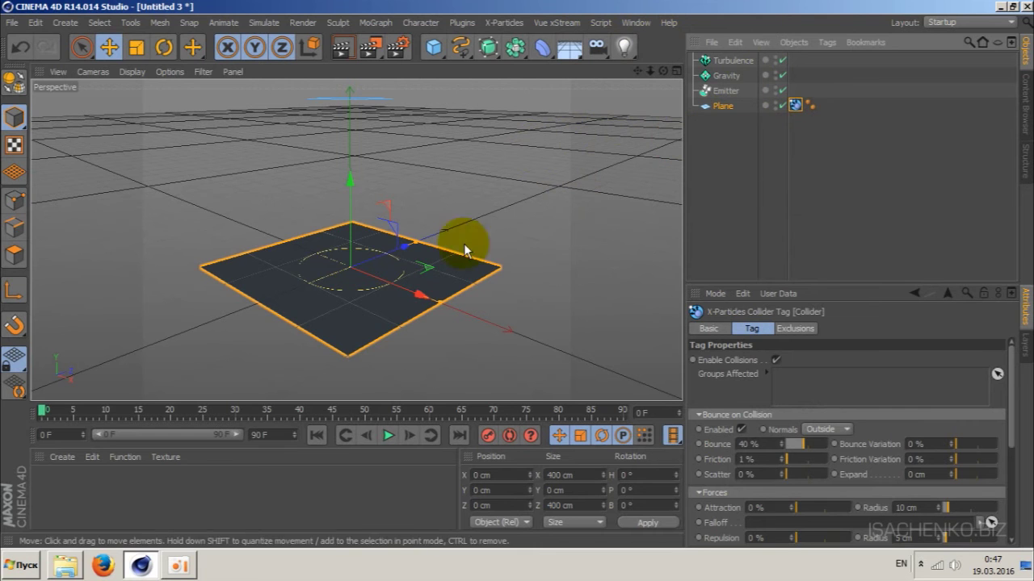
Set the animation length and the preview range end to 250 frames.
double_click(270, 435)
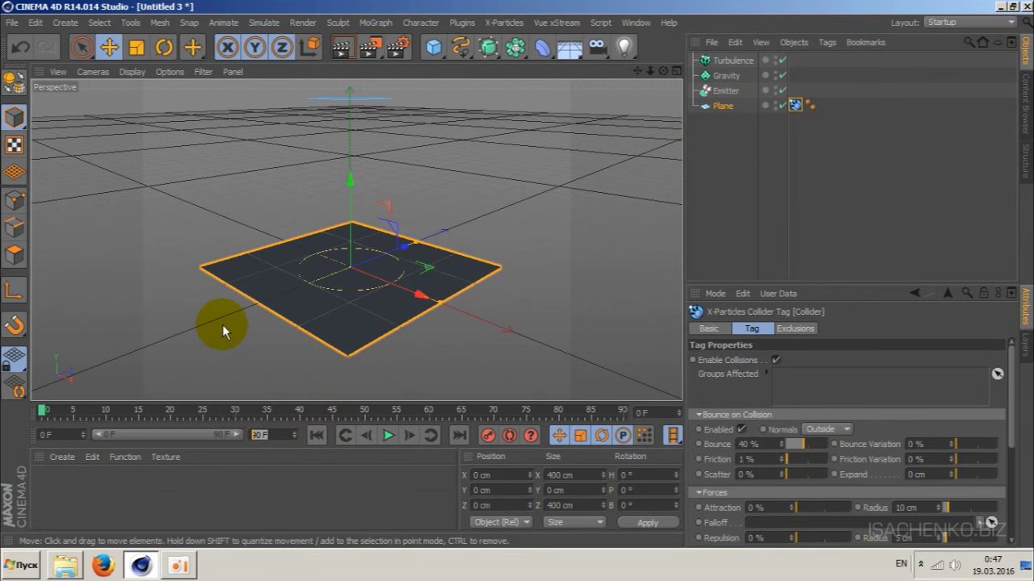
type("250")
key("Return")
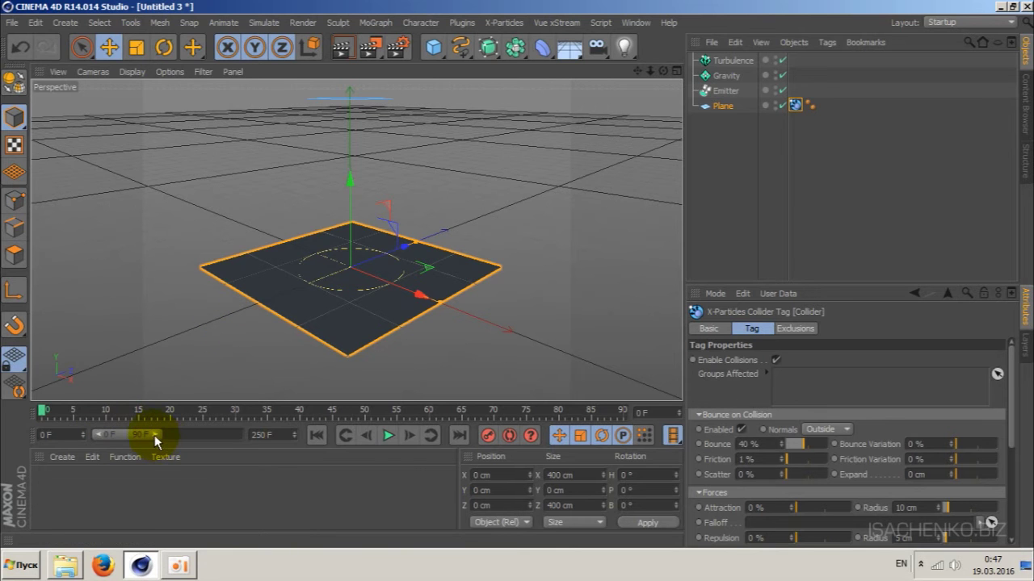
left_click_drag(154, 435, 239, 437)
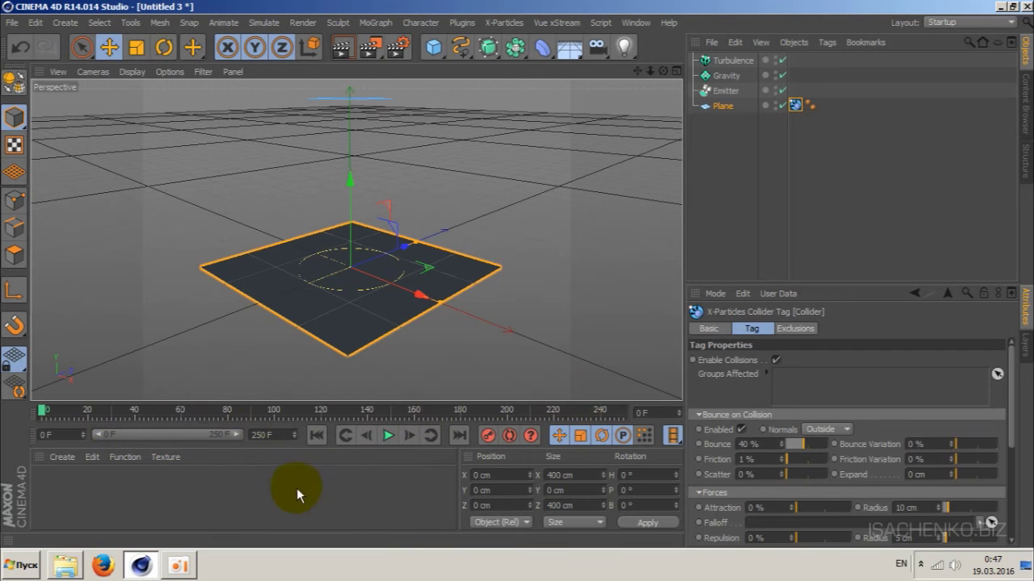
Play the 250-frame simulation and inspect the particles landing and gathering on the Plane.
left_click(388, 437)
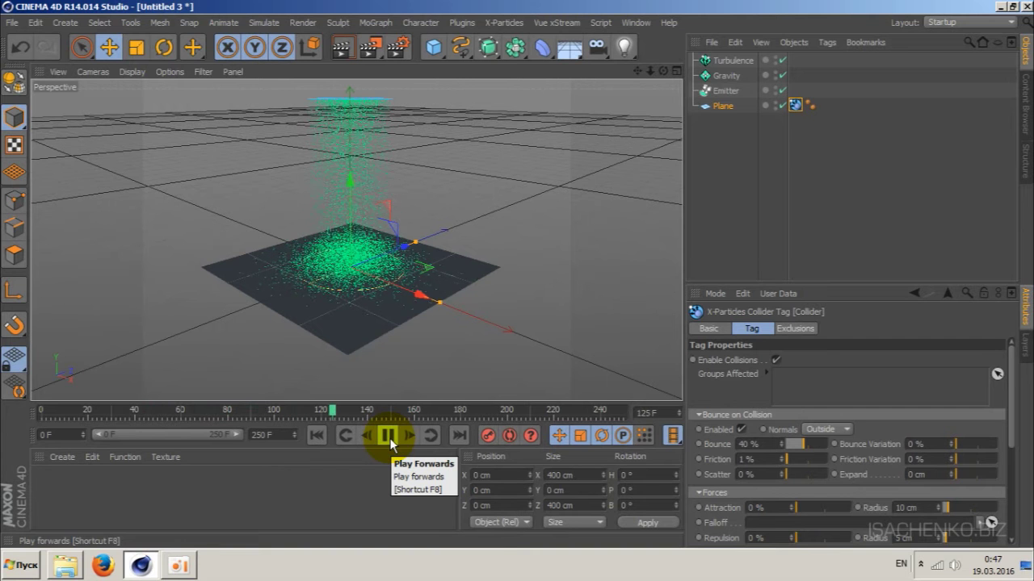
left_click(389, 438)
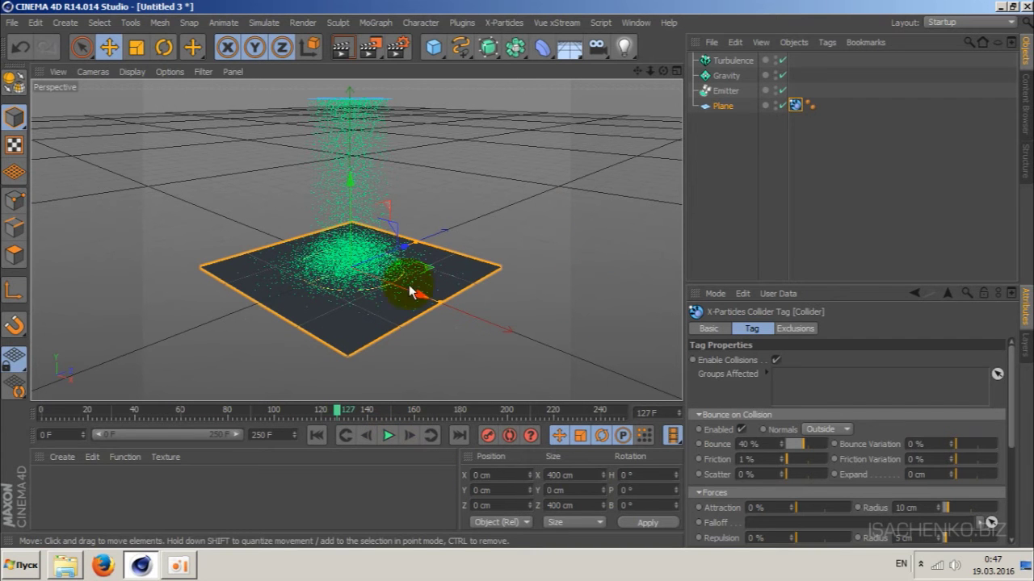
left_click_drag(356, 279, 311, 244)
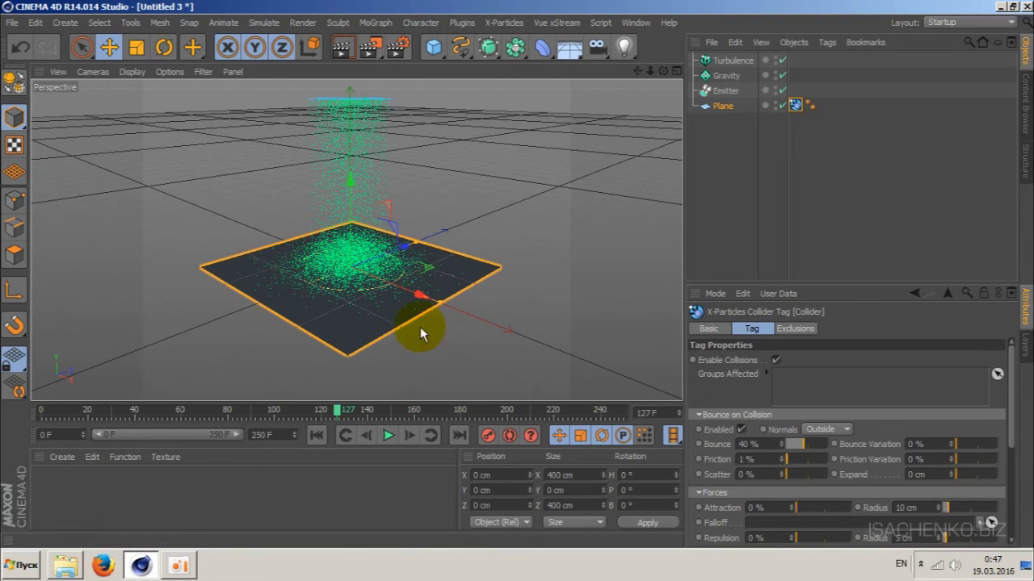
left_click(316, 435)
left_click(387, 435)
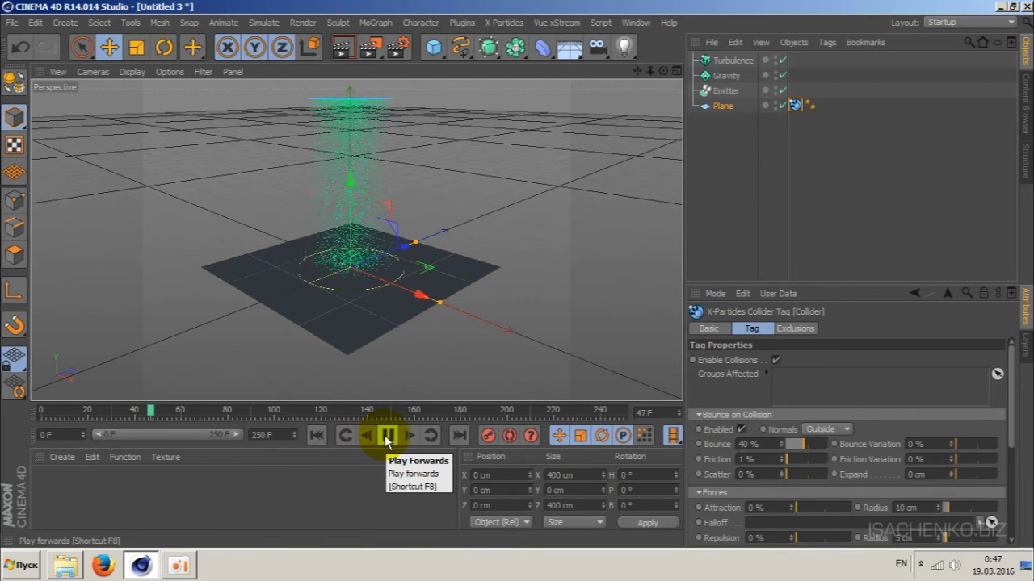
left_click(388, 436)
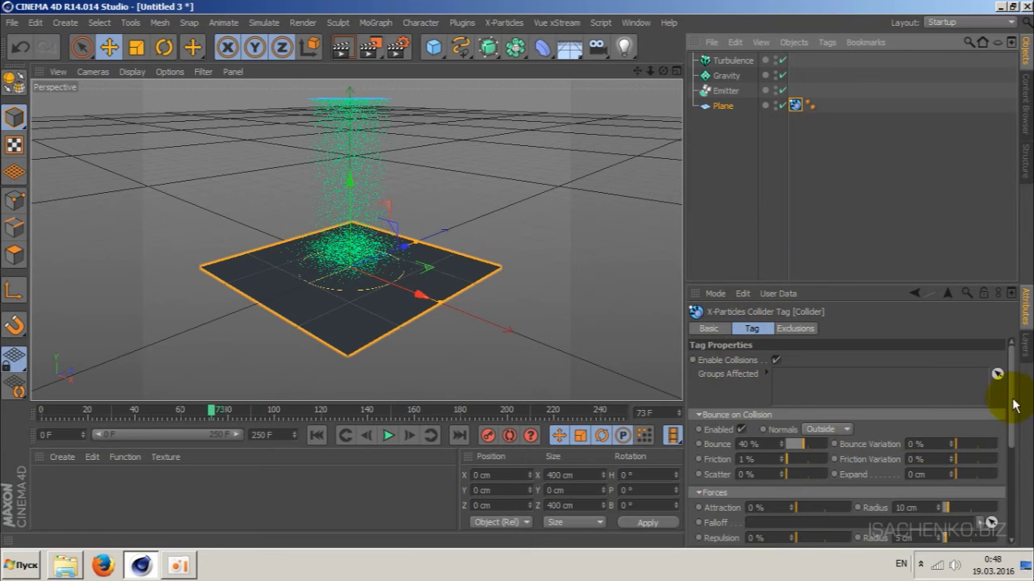
left_click_drag(1011, 404, 1014, 398)
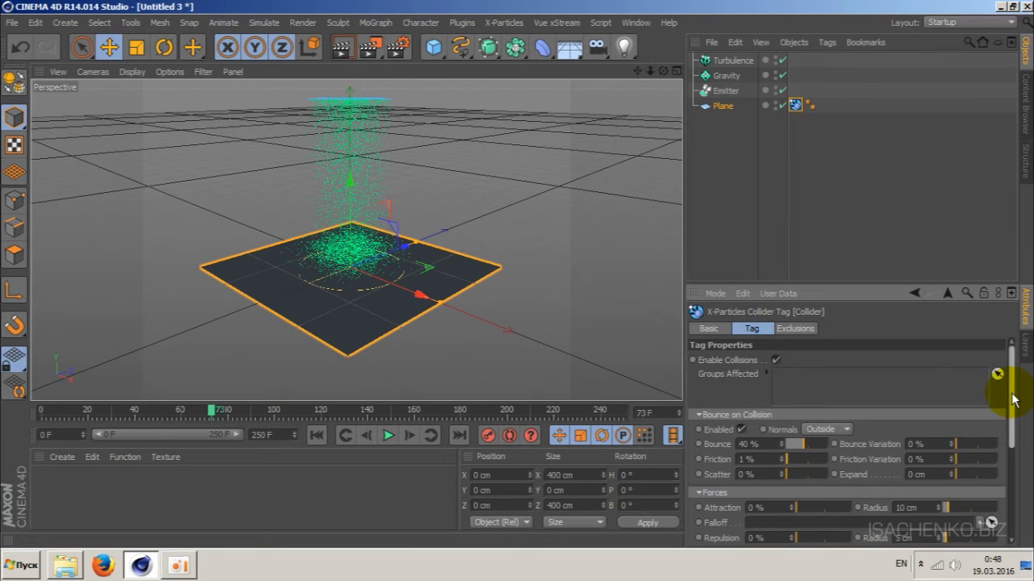
left_click_drag(1013, 398, 1010, 422)
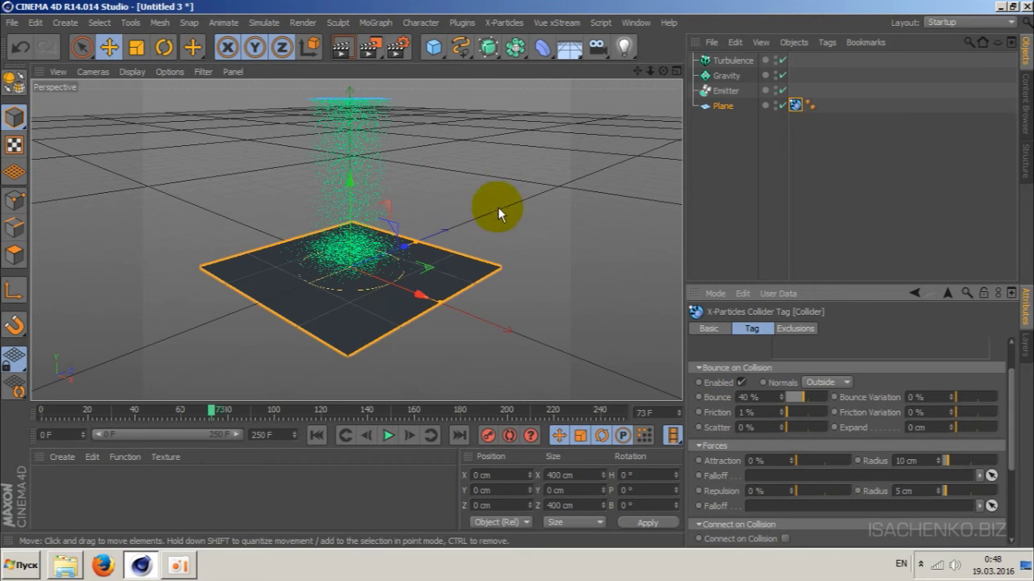
Set the Collider tag's Scatter to 20 % and play the simulation to see the effect.
left_click(316, 435)
left_click(387, 435)
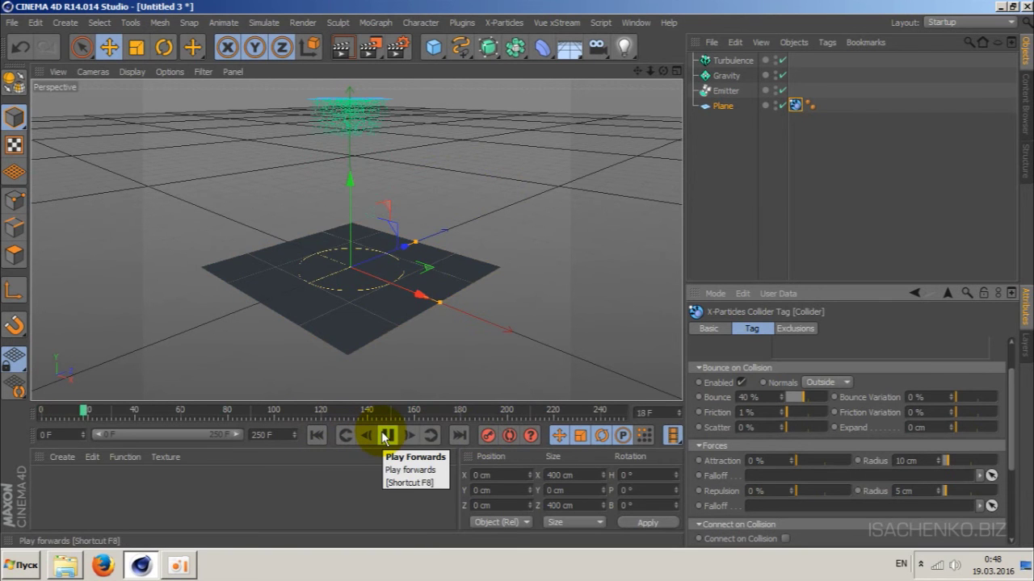
left_click(387, 435)
left_click(334, 288)
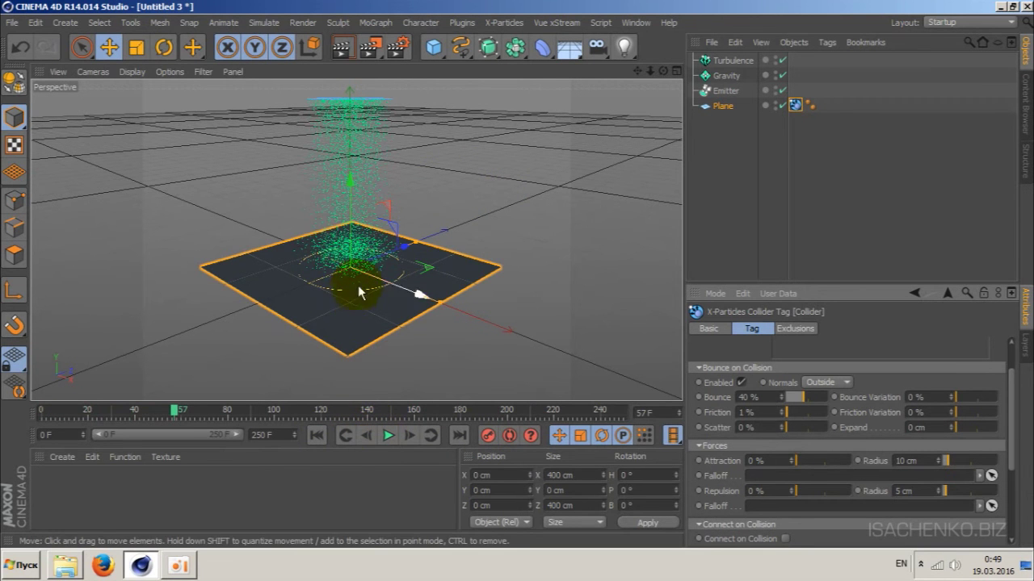
left_click(315, 436)
left_click_drag(763, 427, 692, 417)
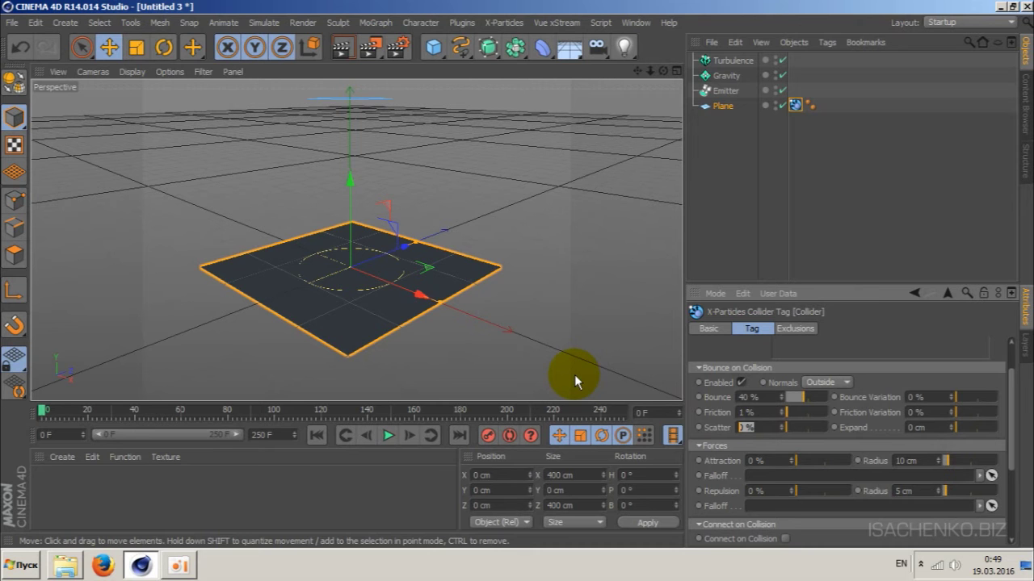
type("20")
key("Return")
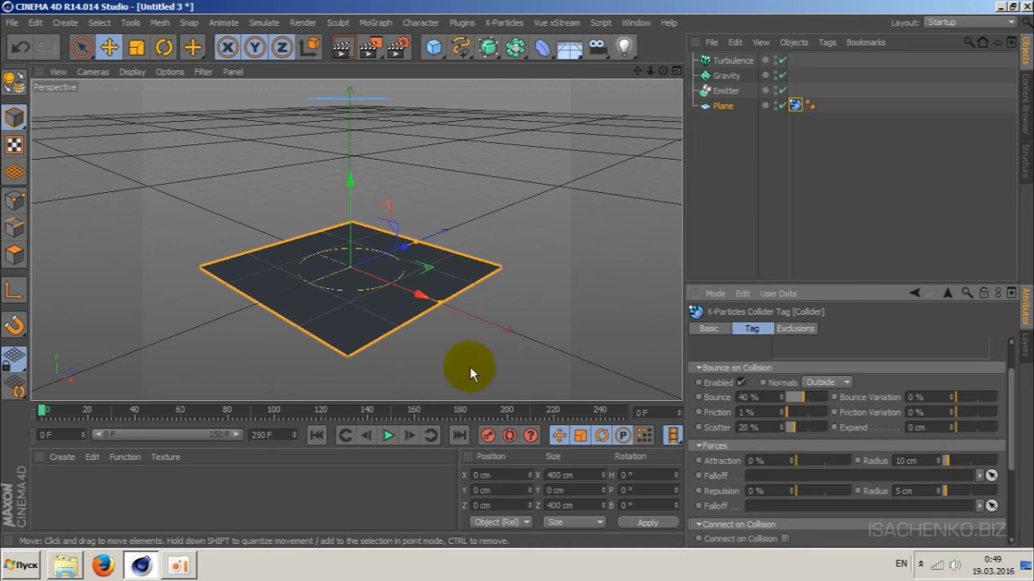
left_click(386, 436)
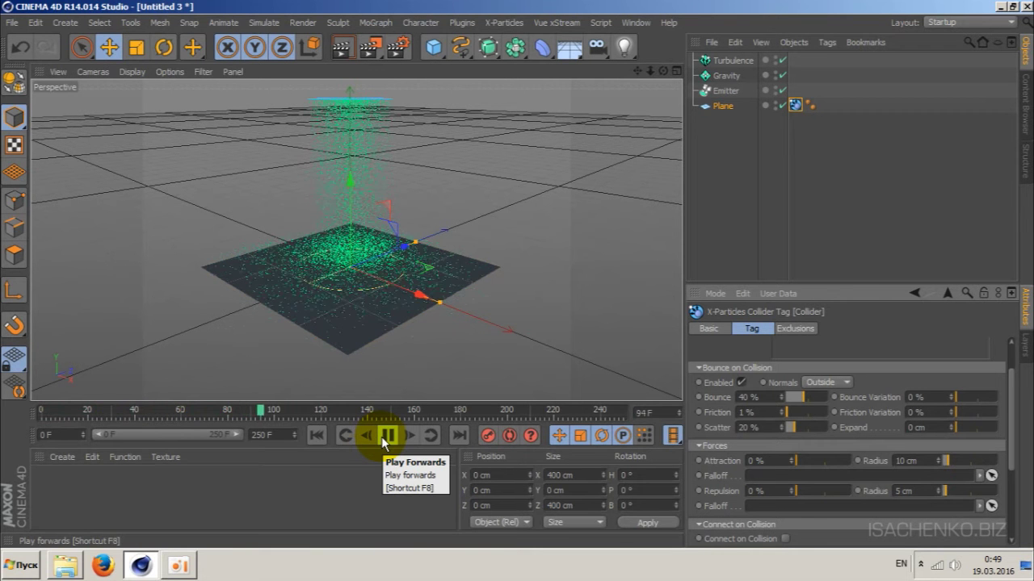
left_click(386, 436)
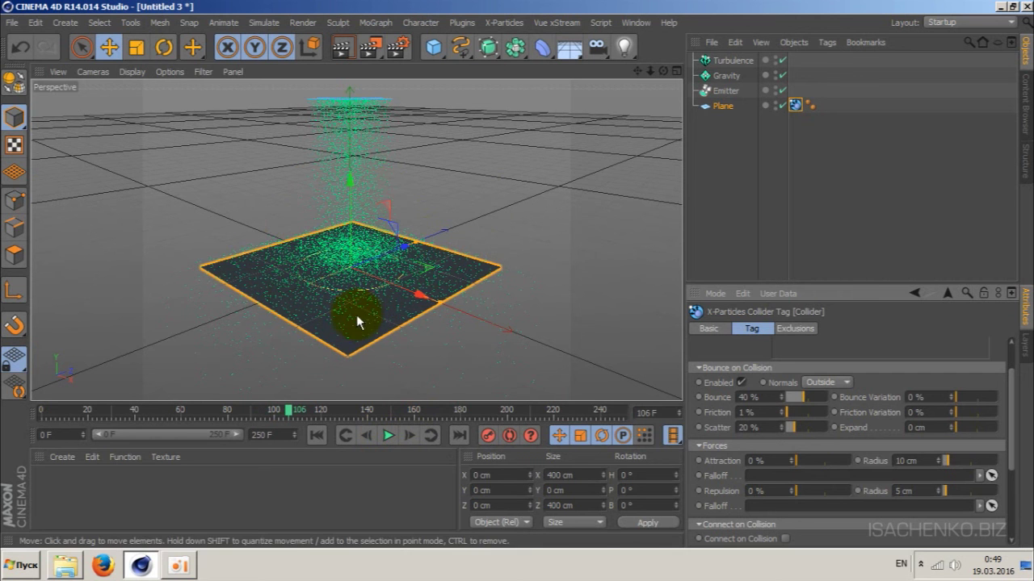
Set the Collider's Friction to 35 % and replay the simulation from the start.
left_click(750, 412)
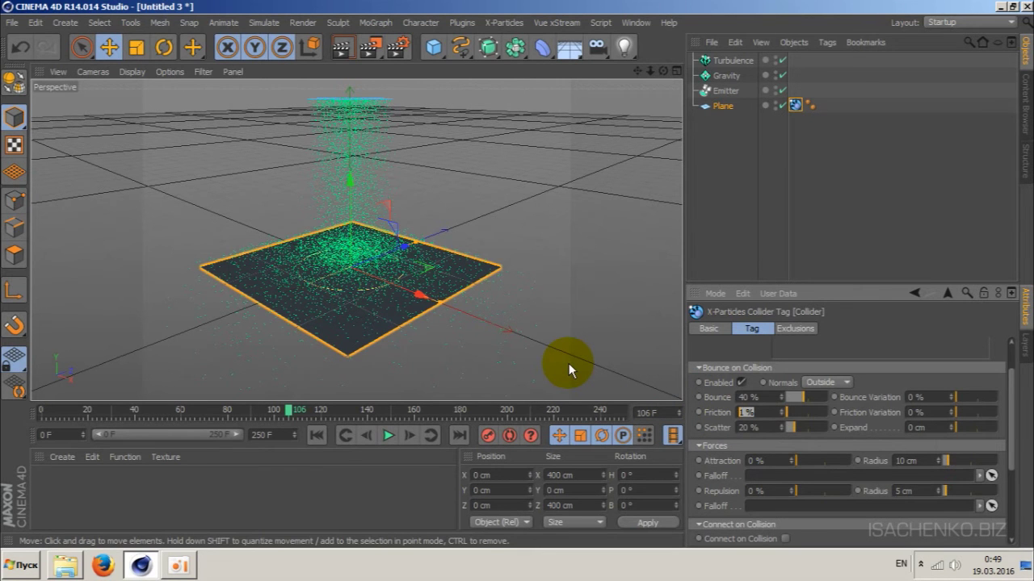
type("35")
key("Return")
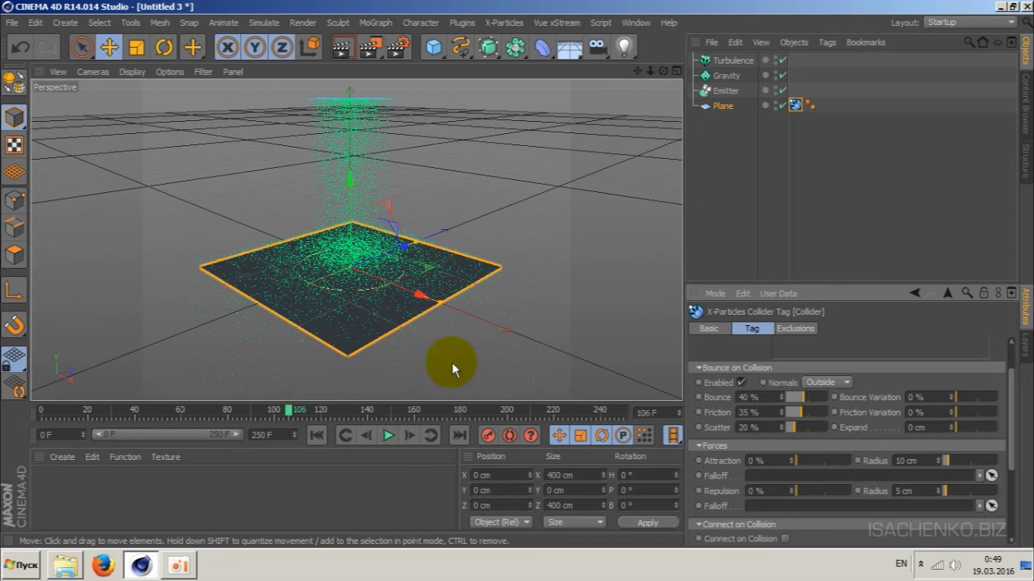
left_click(315, 435)
left_click(389, 436)
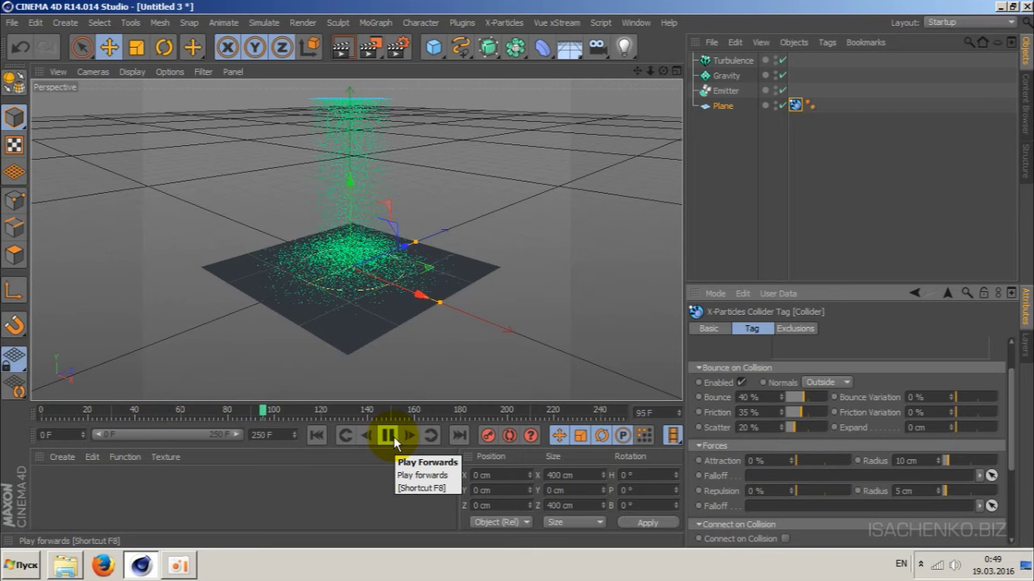
left_click(392, 440)
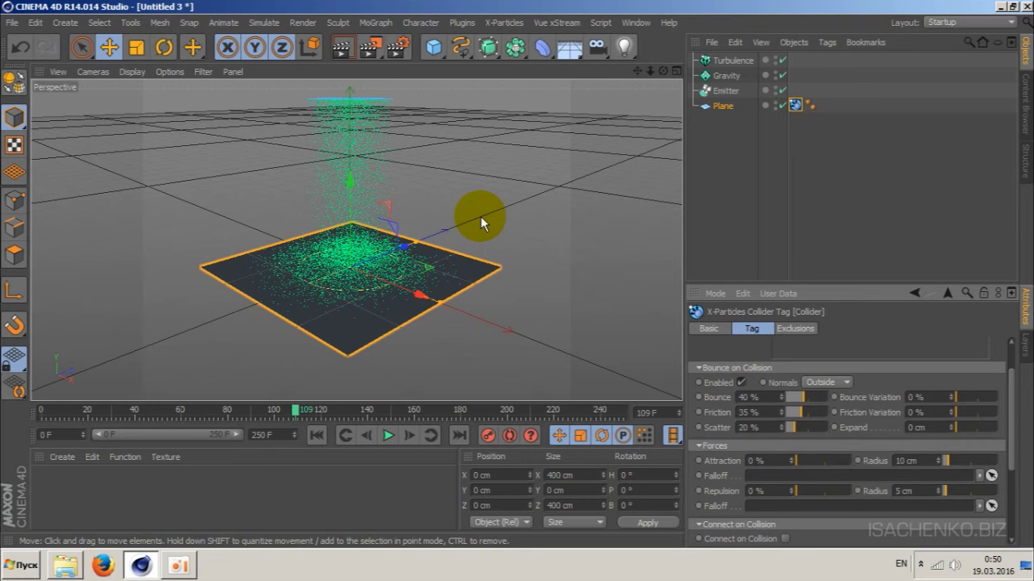
Add an X-Particles Spawn modifier, which appears at the top of the object list.
left_click(499, 23)
mouse_move(532, 197)
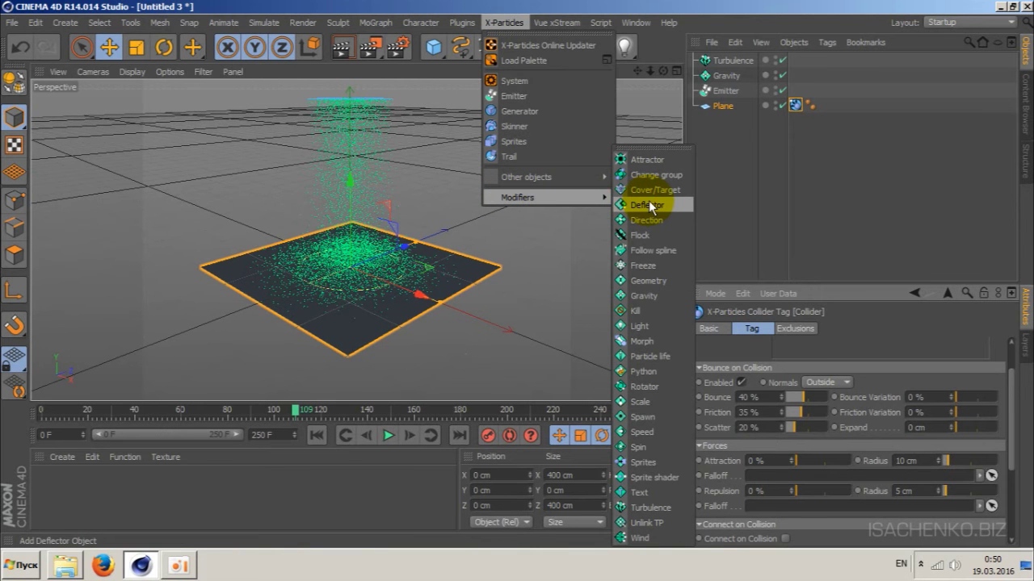
left_click(645, 417)
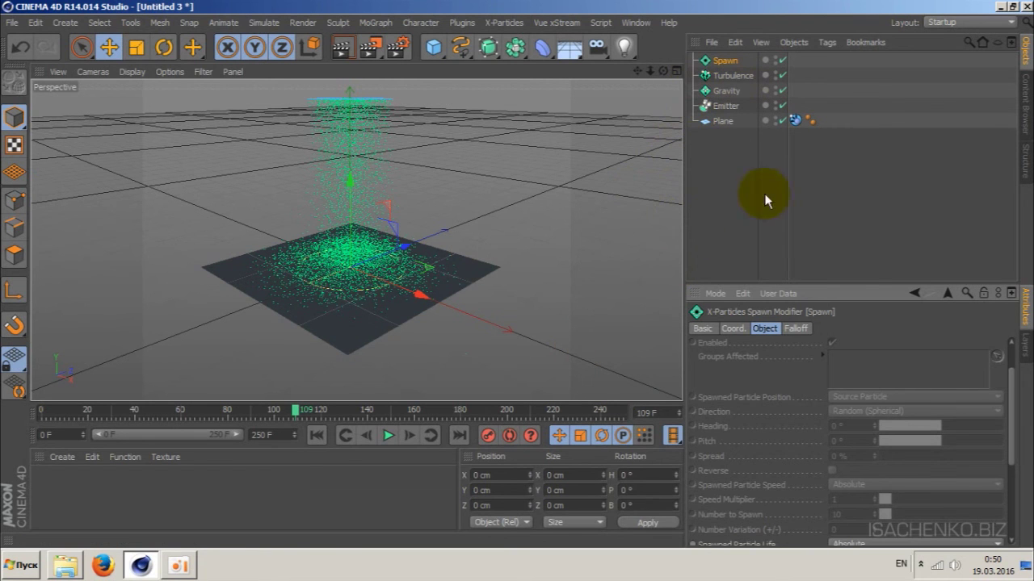
scroll(1008, 395, "up", 2)
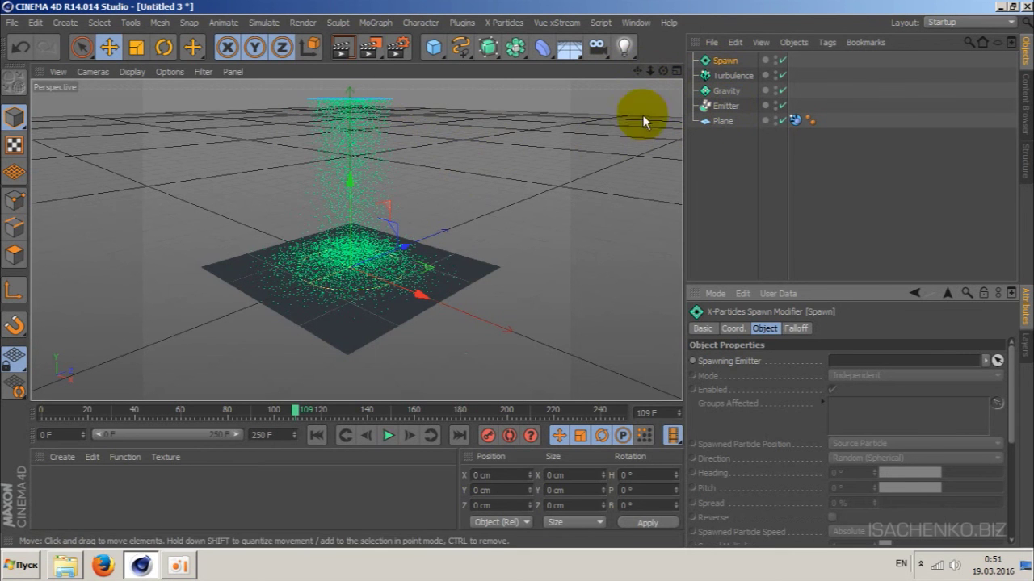
left_click_drag(370, 119, 369, 153)
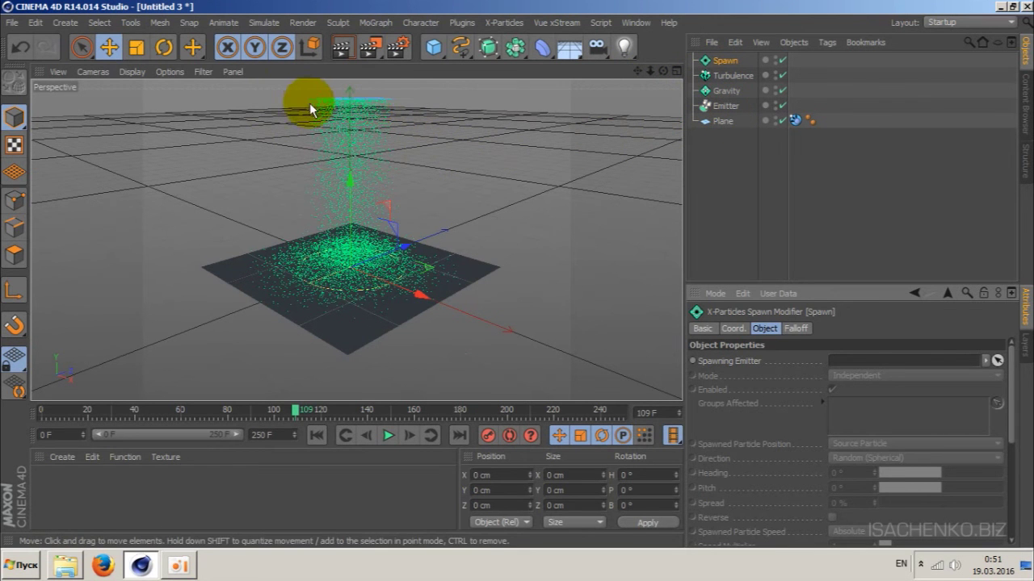
left_click(350, 115)
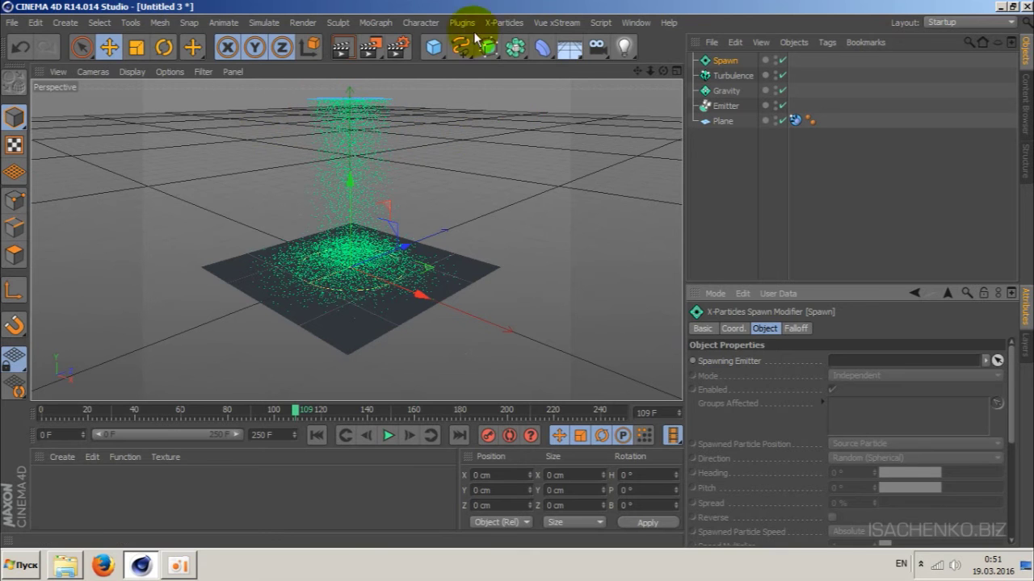
Add a second X-Particles emitter and rename it 'Spawn emitter'.
left_click(503, 23)
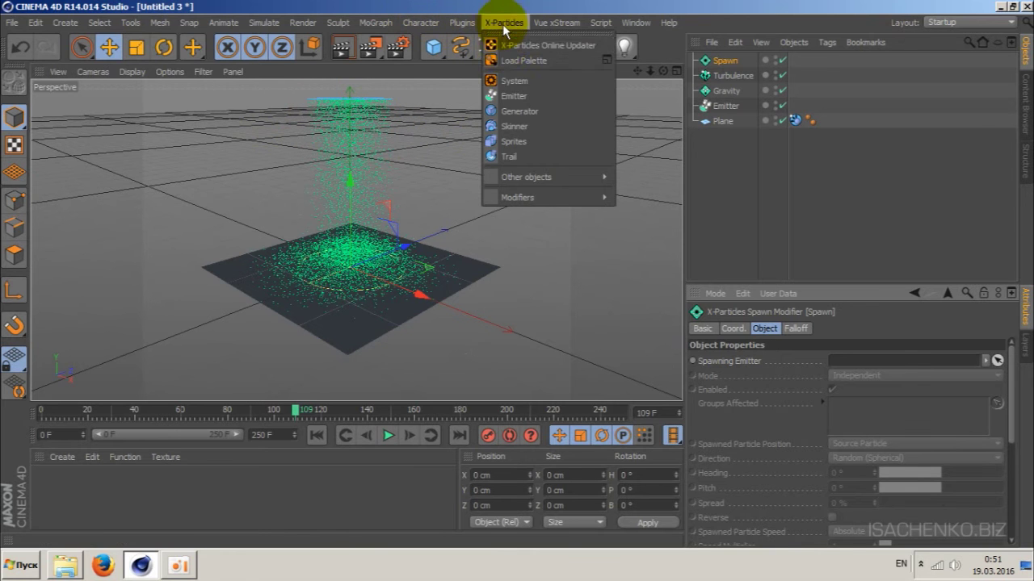
left_click(514, 97)
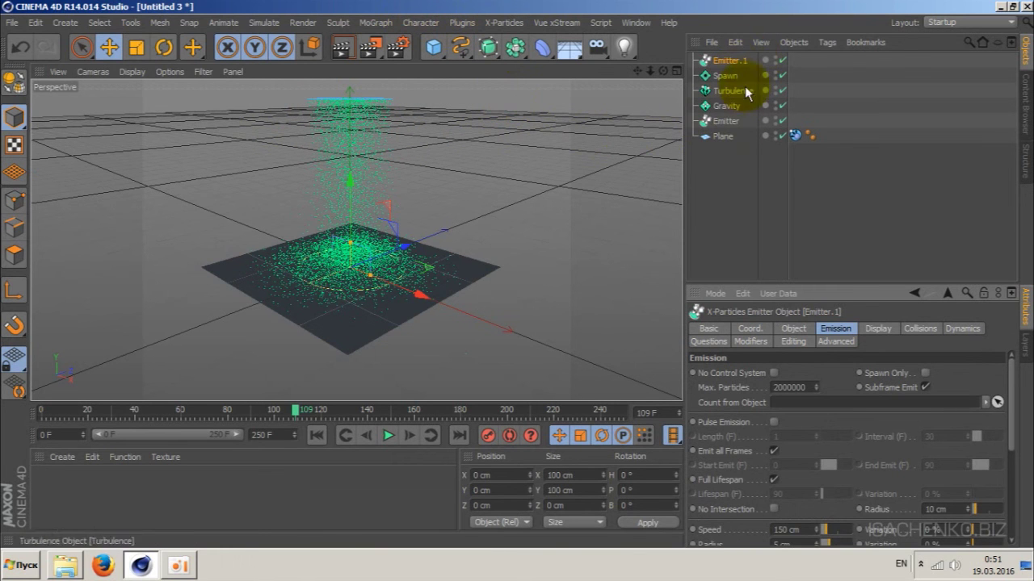
double_click(731, 63)
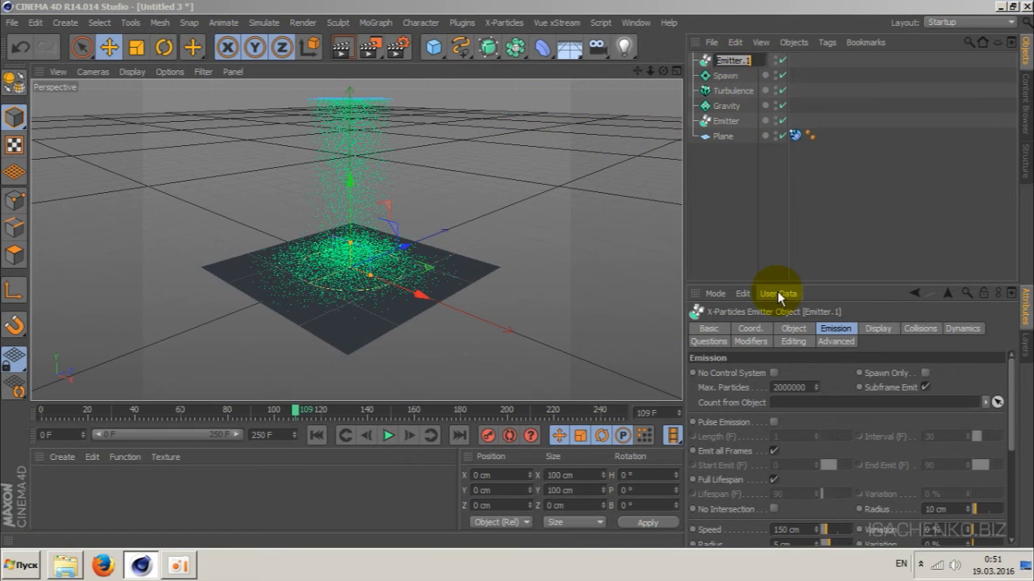
type("Spa")
type("wn e")
type("mi")
type("tter")
key("Return")
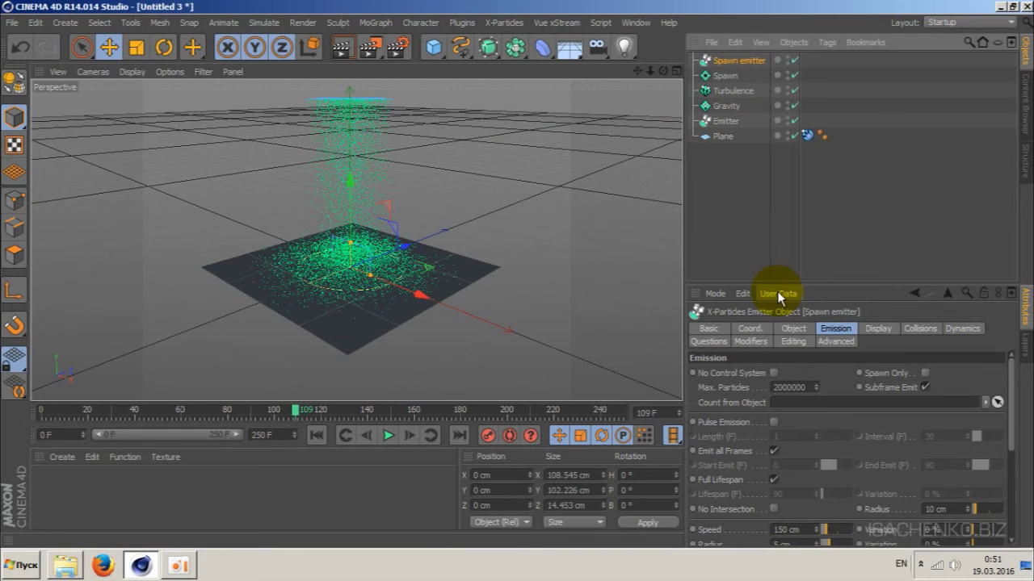
Assign Spawn emitter as the Spawn modifier's Spawning Emitter.
left_click(729, 78)
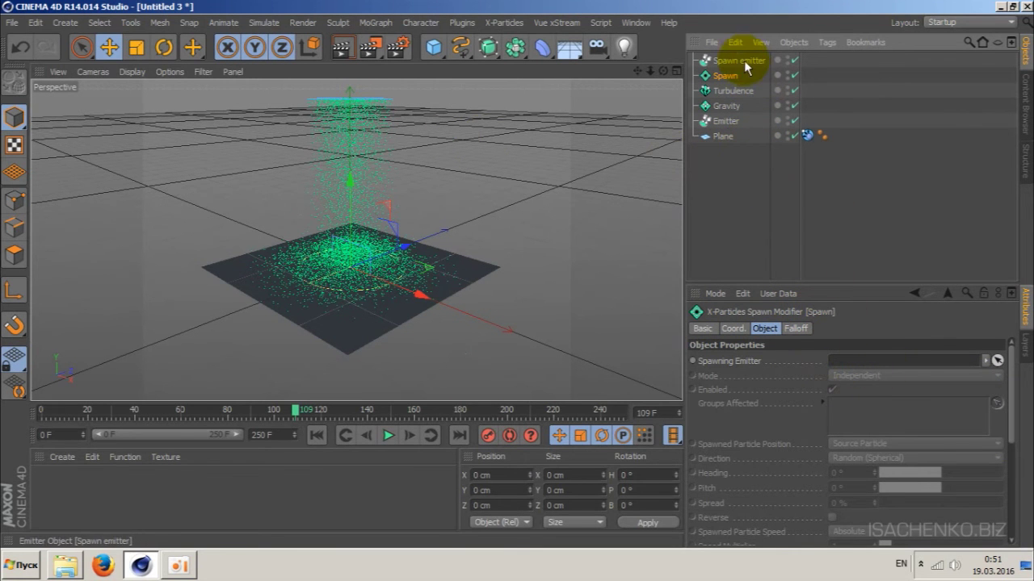
mouse_move(744, 60)
left_mouse_down()
mouse_move(793, 128)
mouse_move(856, 361)
left_mouse_up()
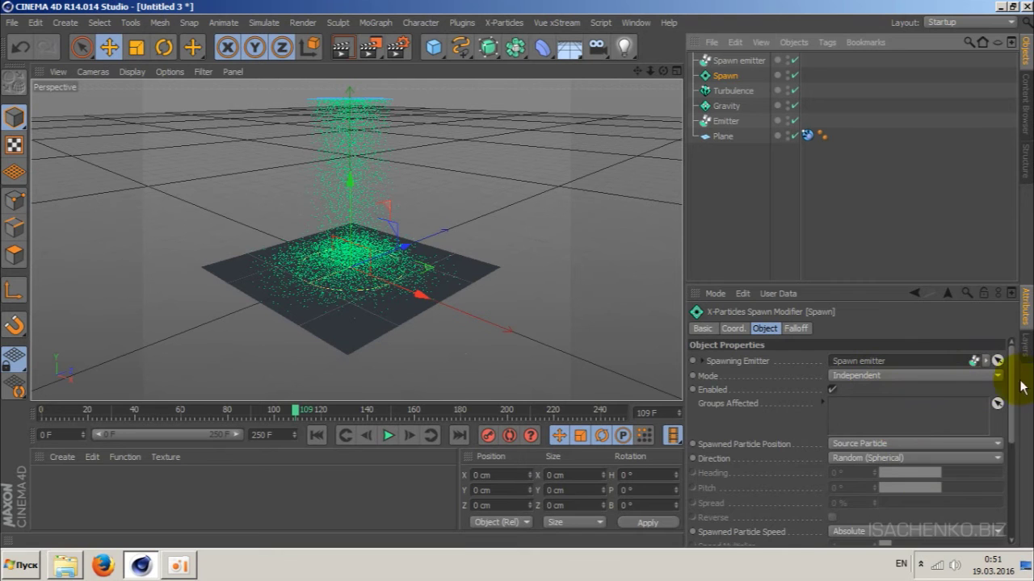
left_click_drag(1010, 394, 1011, 421)
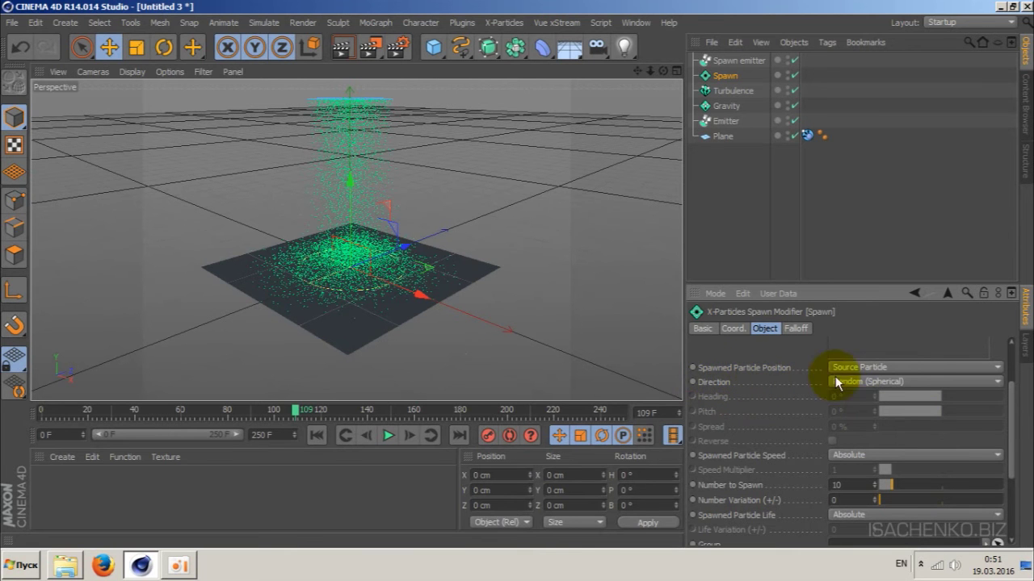
left_click(912, 368)
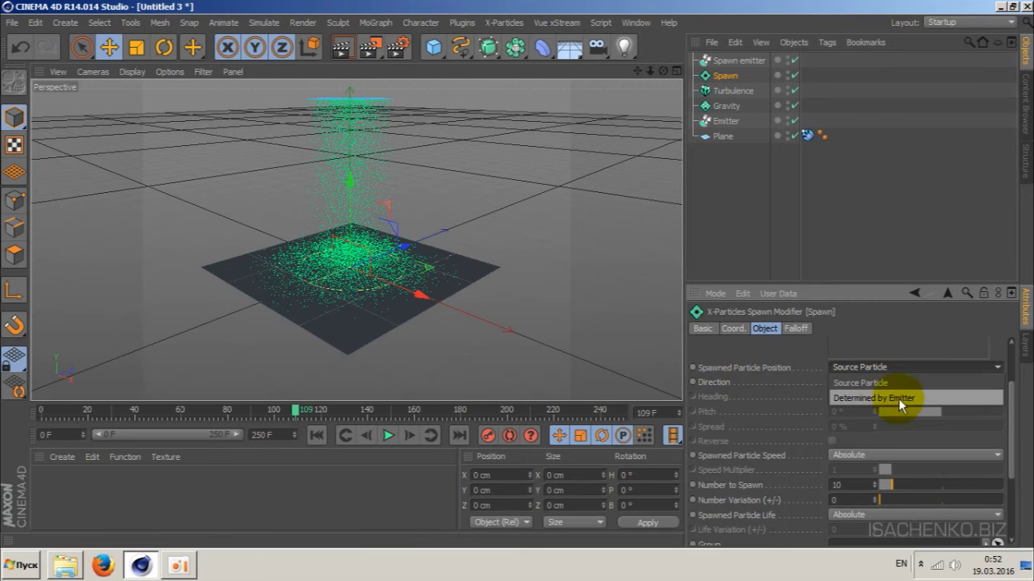
left_click(838, 368)
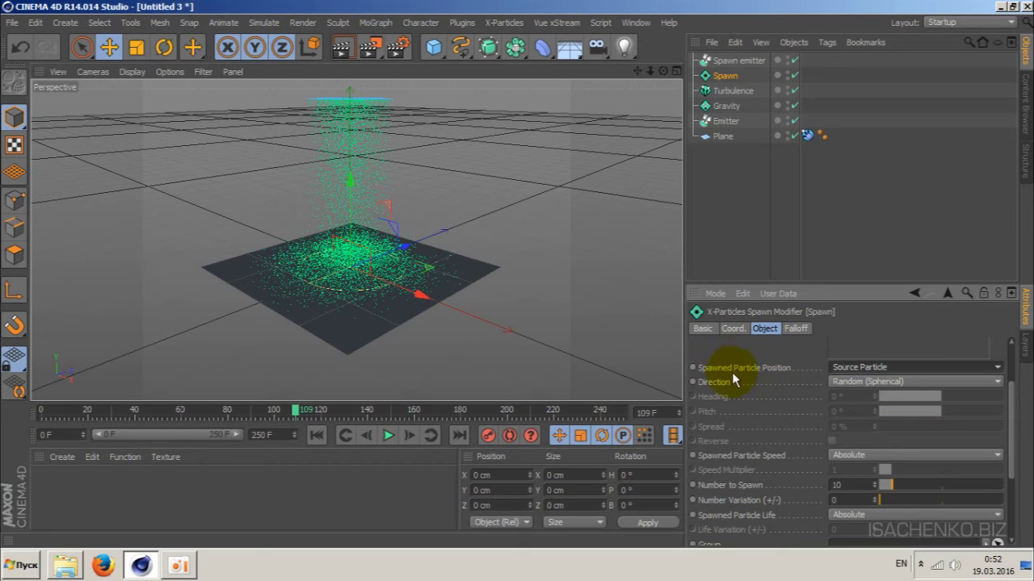
left_click(872, 369)
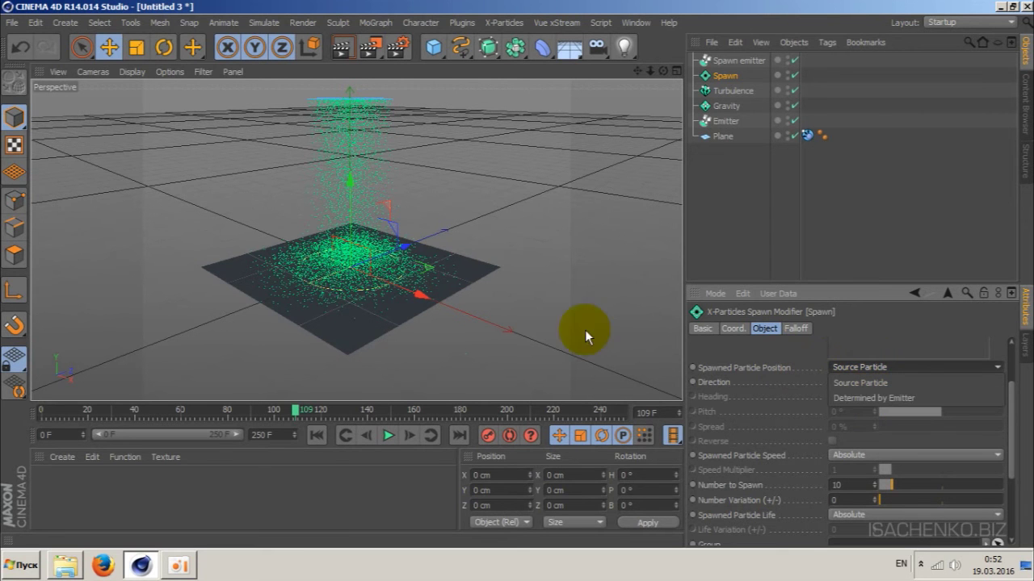
left_click(898, 370)
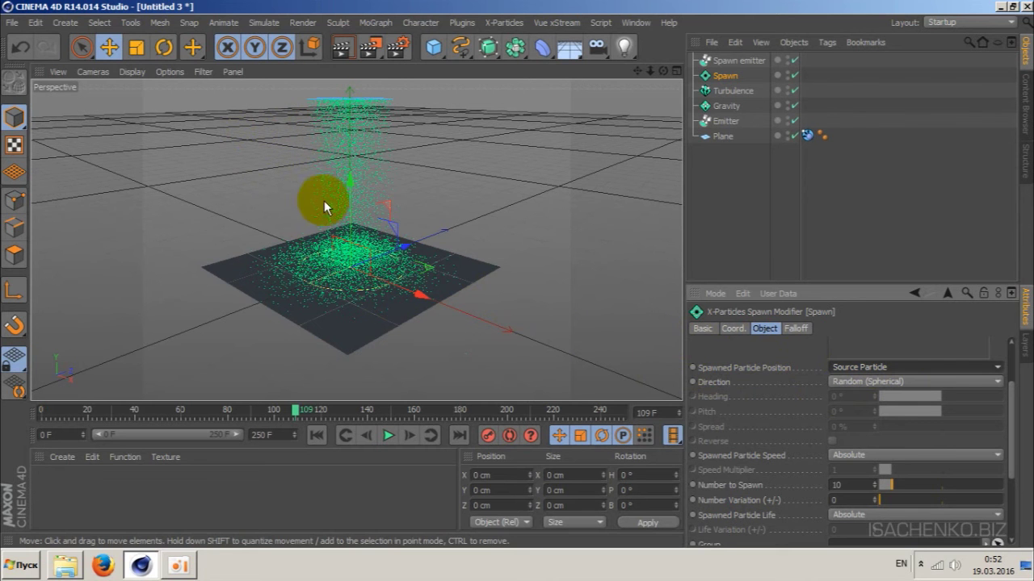
left_click(898, 368)
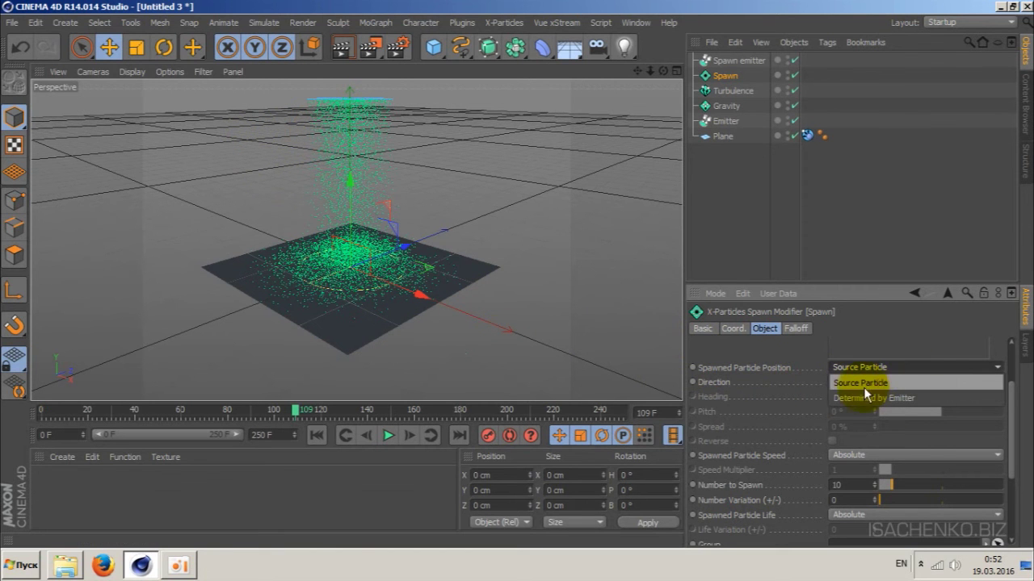
left_click(870, 383)
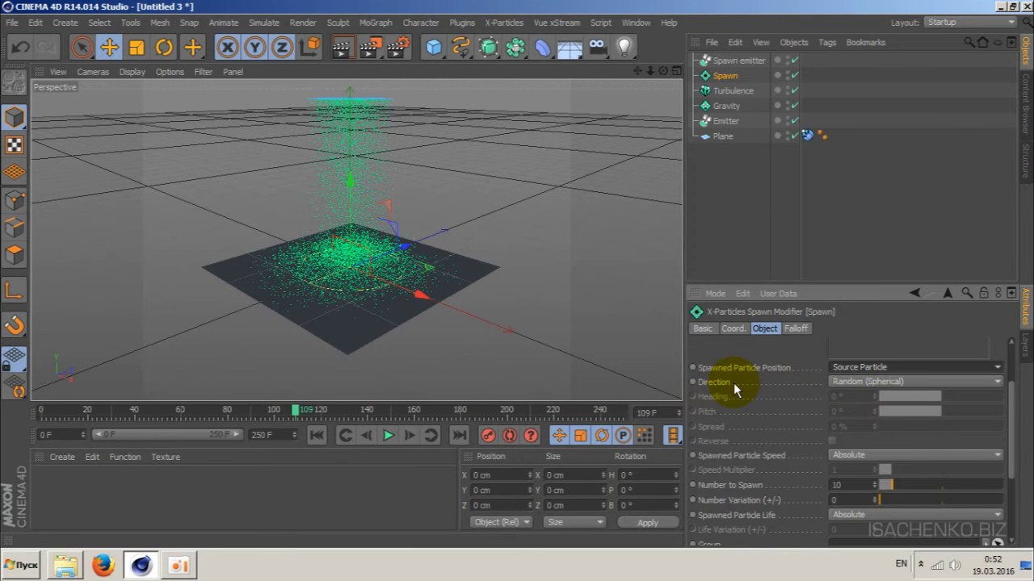
left_click(865, 383)
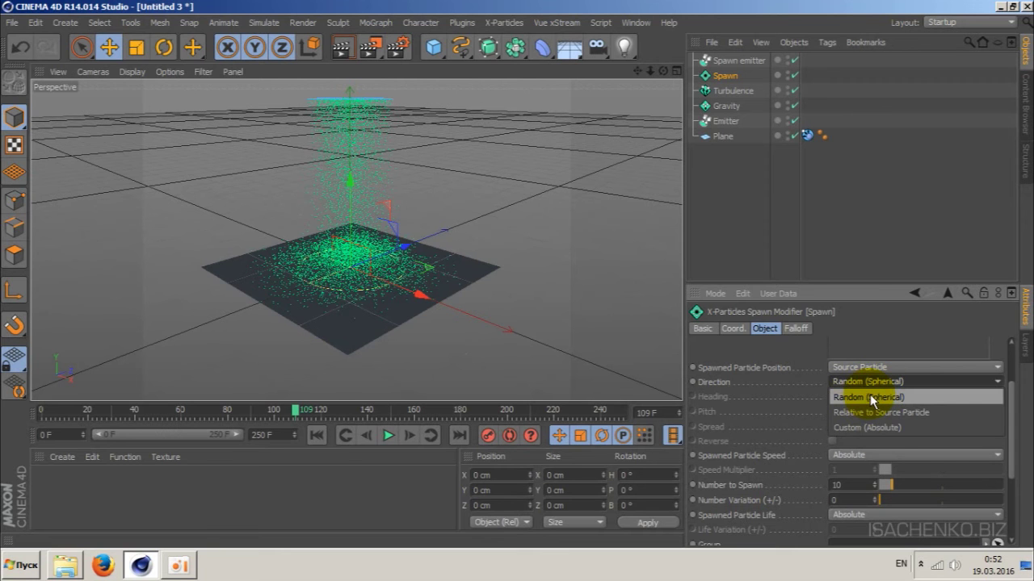
left_click(874, 381)
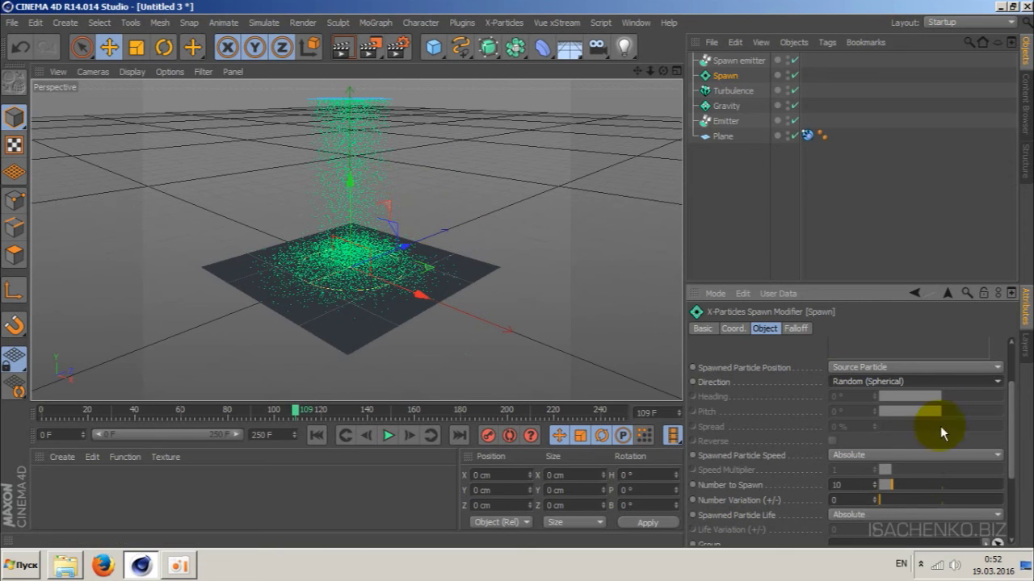
Set the Spawn direction to Relative to Source Particle with a 5% Spread.
left_click(885, 383)
left_click(874, 407)
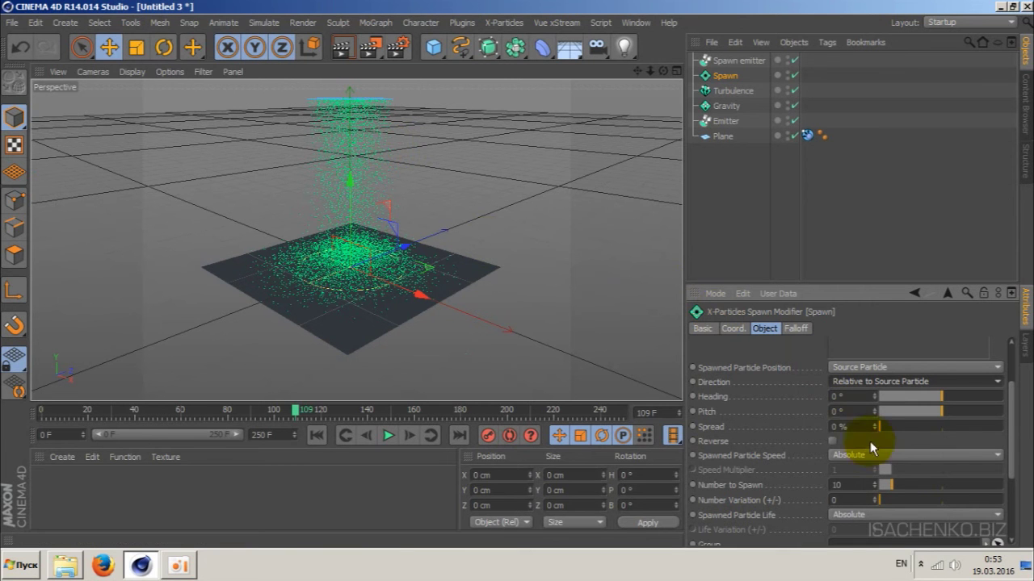
left_click_drag(1010, 415, 1011, 444)
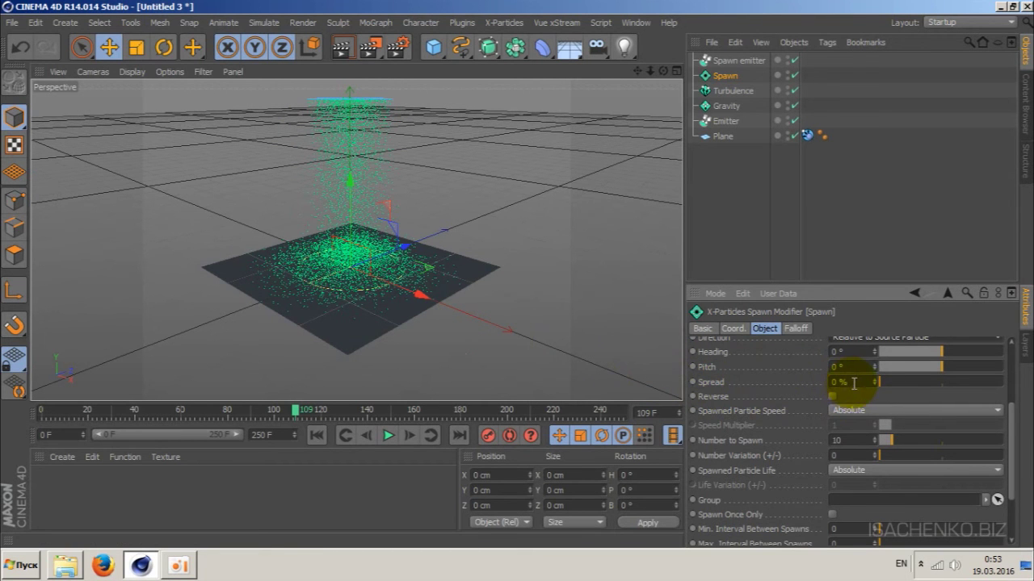
left_click(842, 382)
type("5")
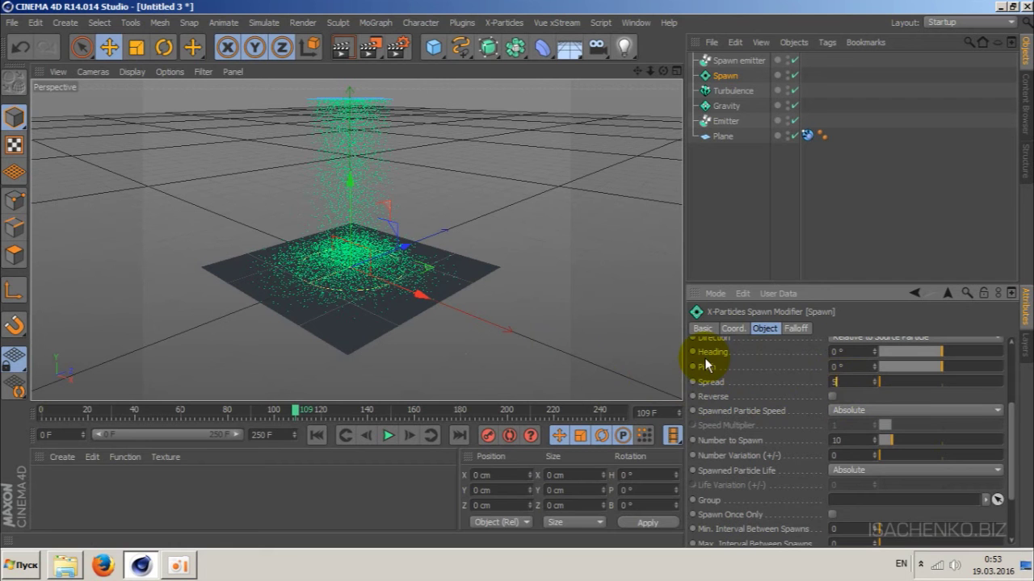
key("Return")
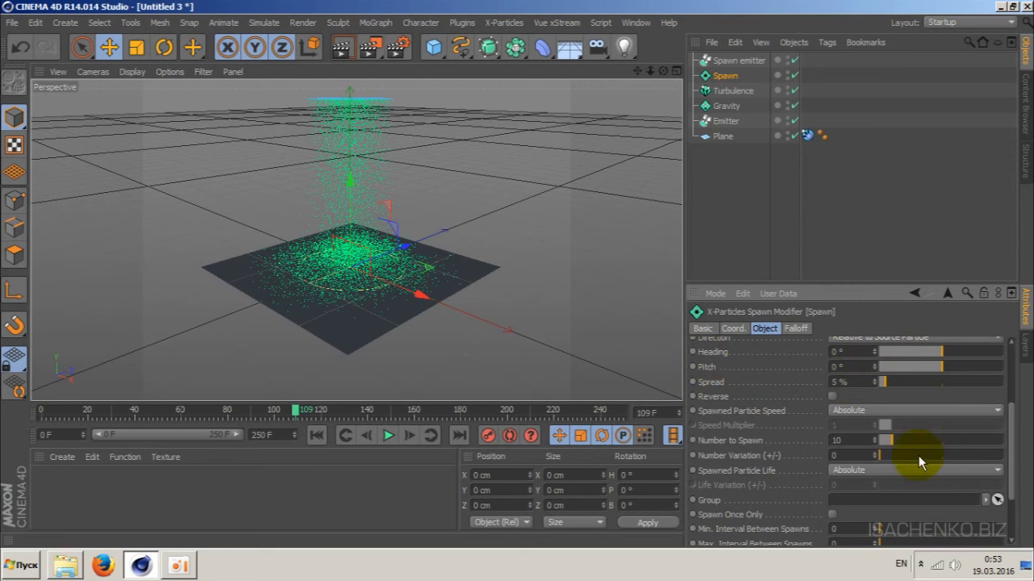
Set Spawned Particle Speed to Relative to Source Particle.
scroll(1011, 441, "down", 1)
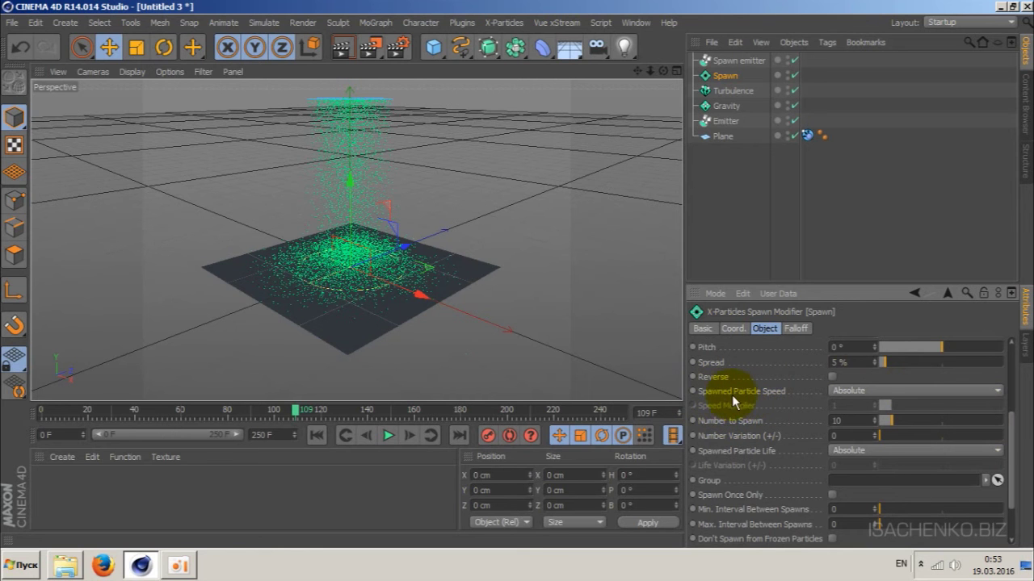
left_click(858, 396)
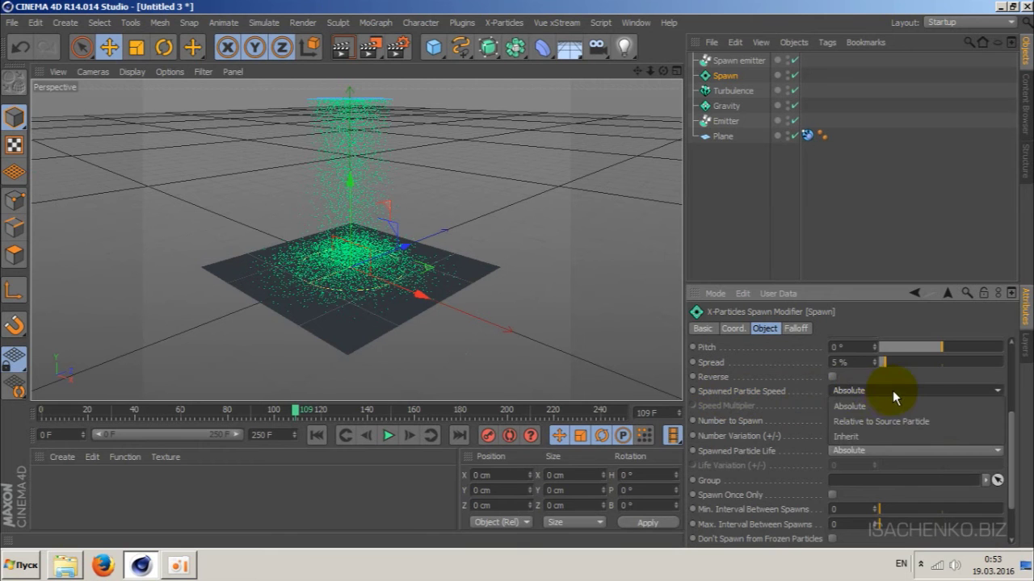
left_click(902, 423)
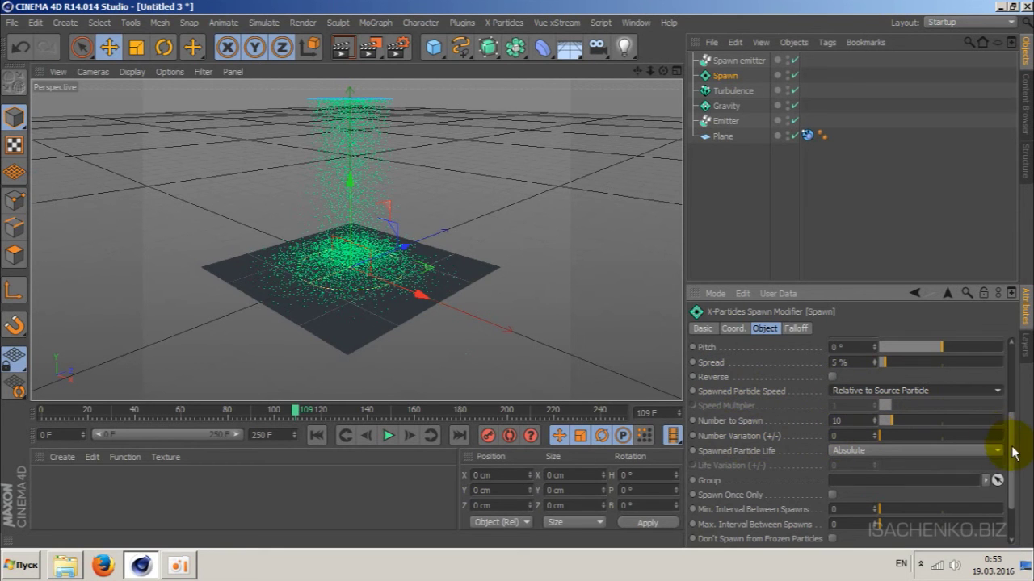
Set the Spawn modifier's Number to Spawn to 5.
left_click_drag(1011, 451, 1013, 475)
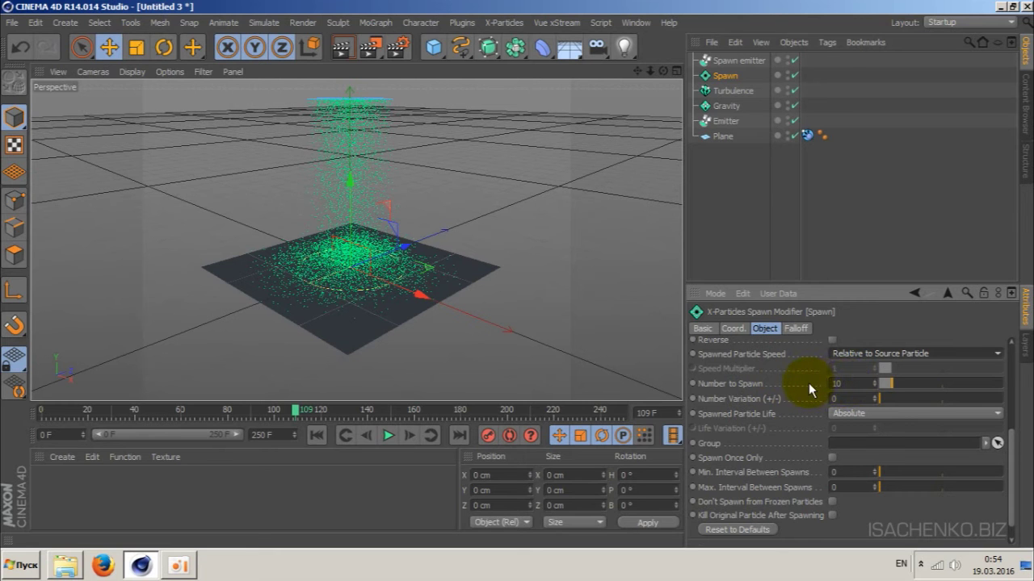
left_click(851, 383)
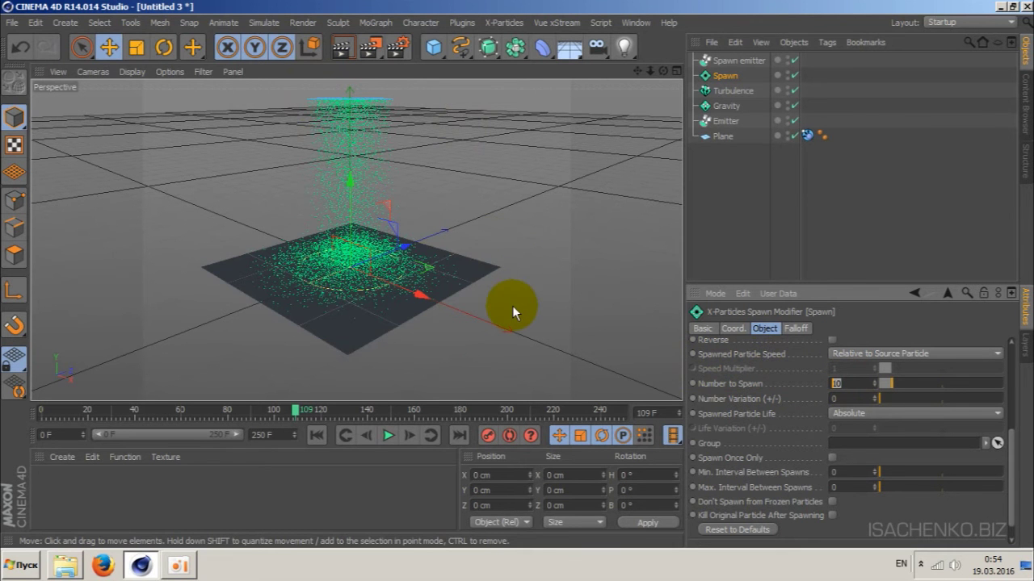
type("5")
key("Return")
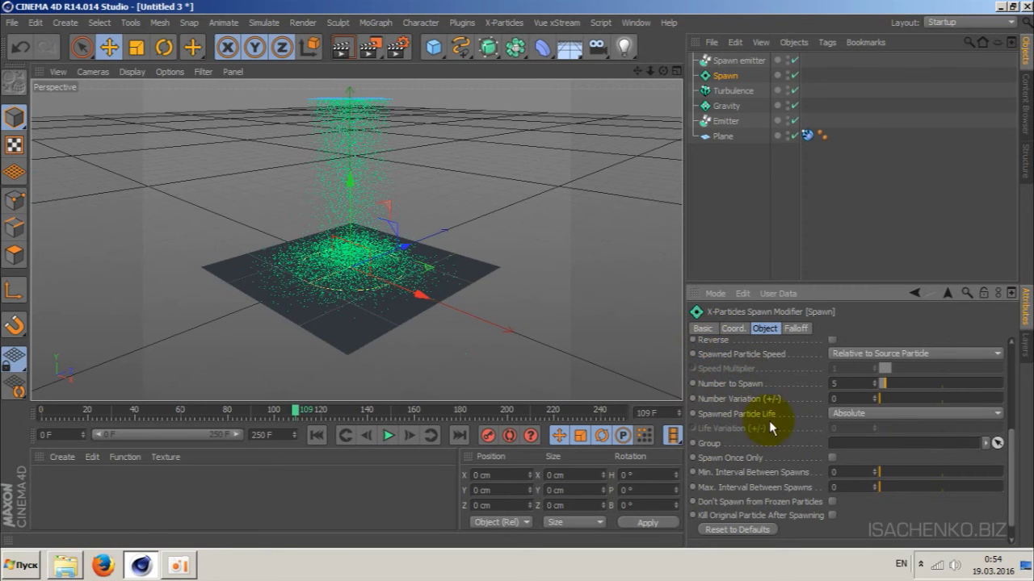
Set Spawned Particle Life to Relative to Source Particle.
scroll(1015, 448, "down", 1)
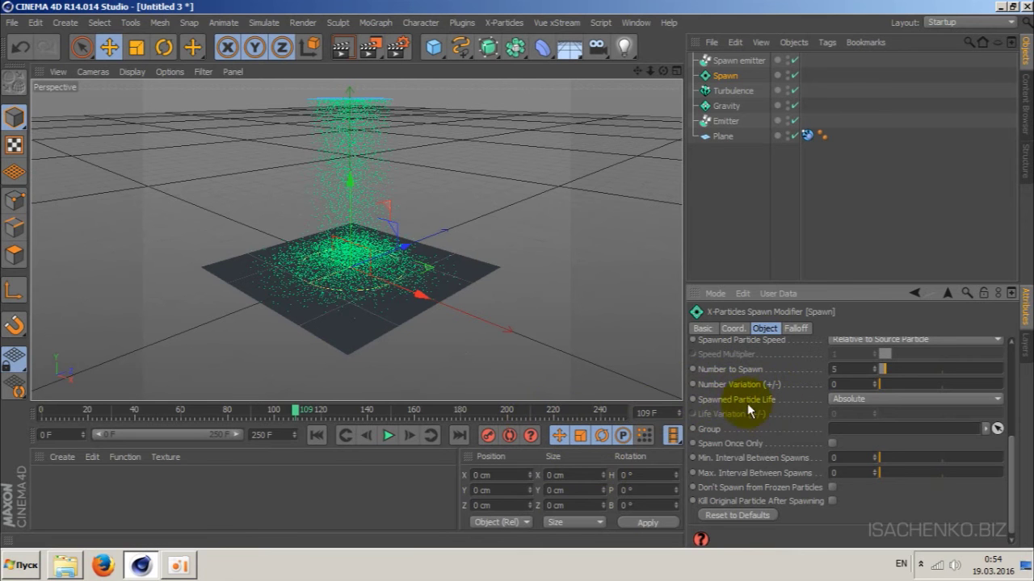
left_click(848, 398)
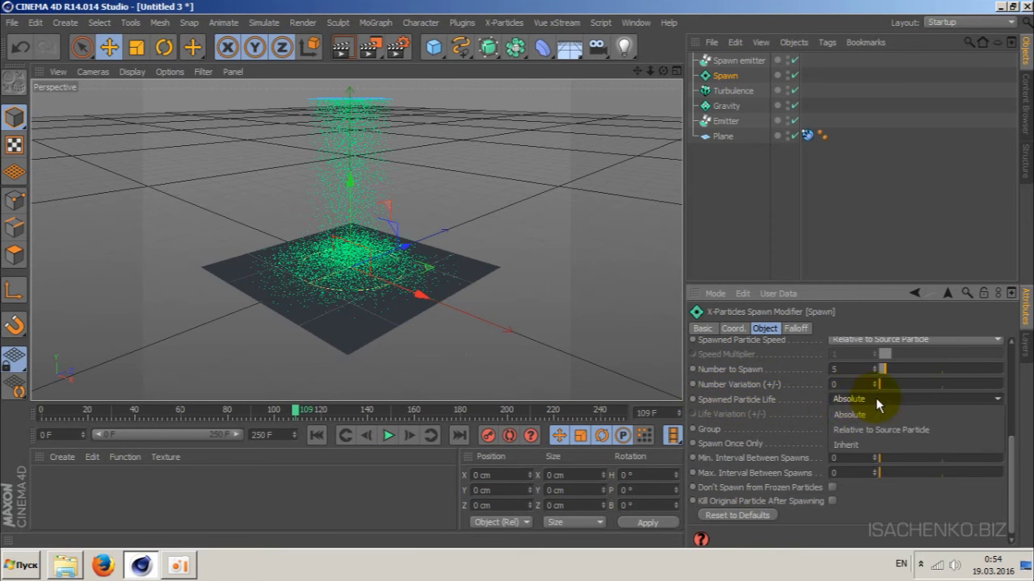
left_click(892, 432)
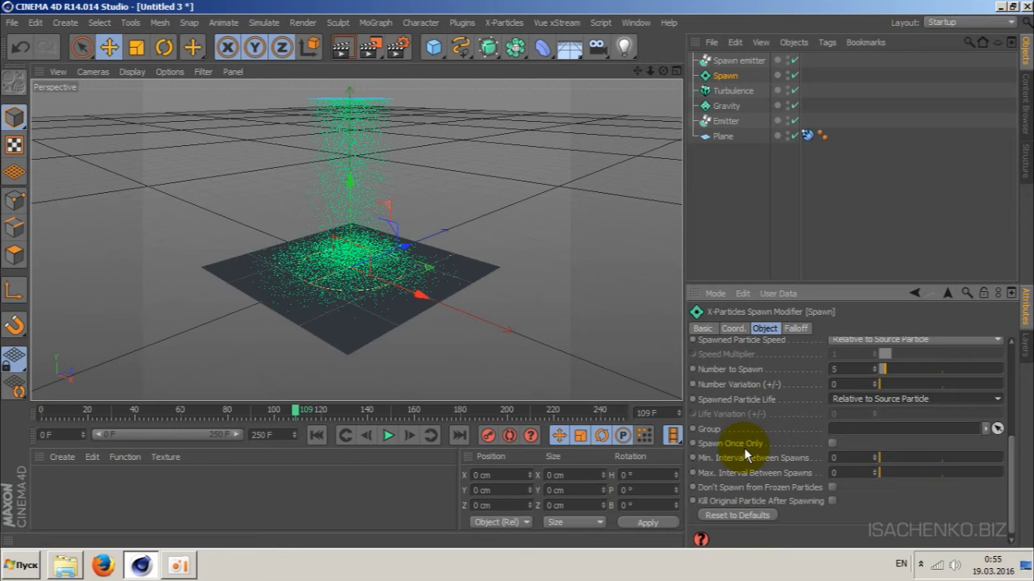
left_click(412, 280)
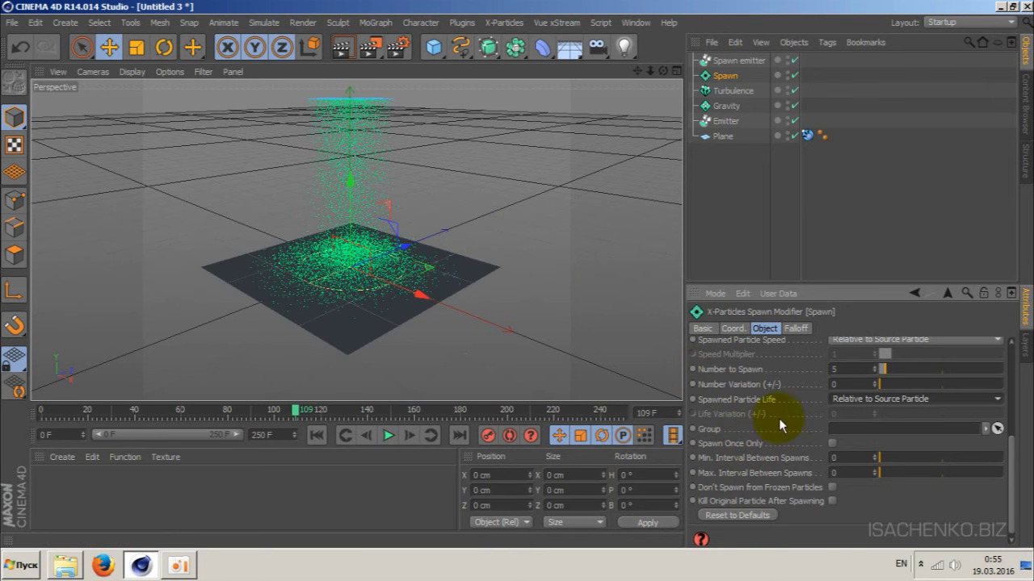
Enable Spawn Once Only and preview the simulation from the first frame.
left_click(832, 444)
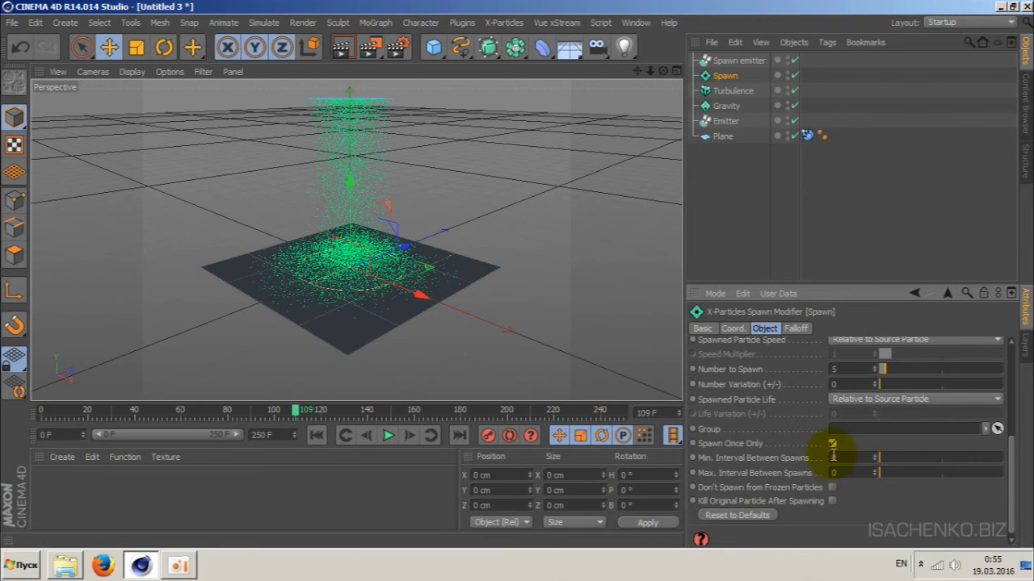
left_click(317, 437)
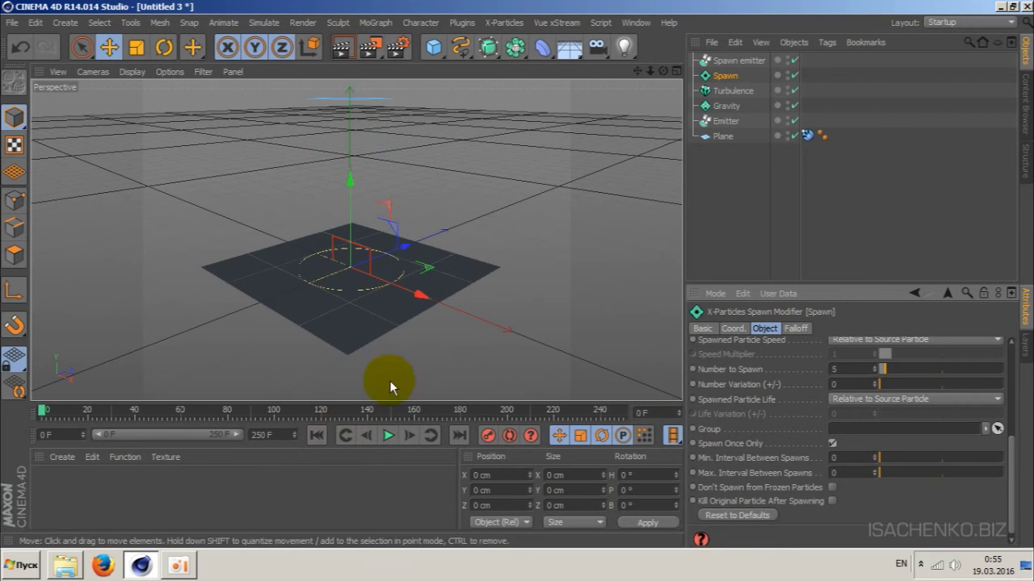
left_click(388, 436)
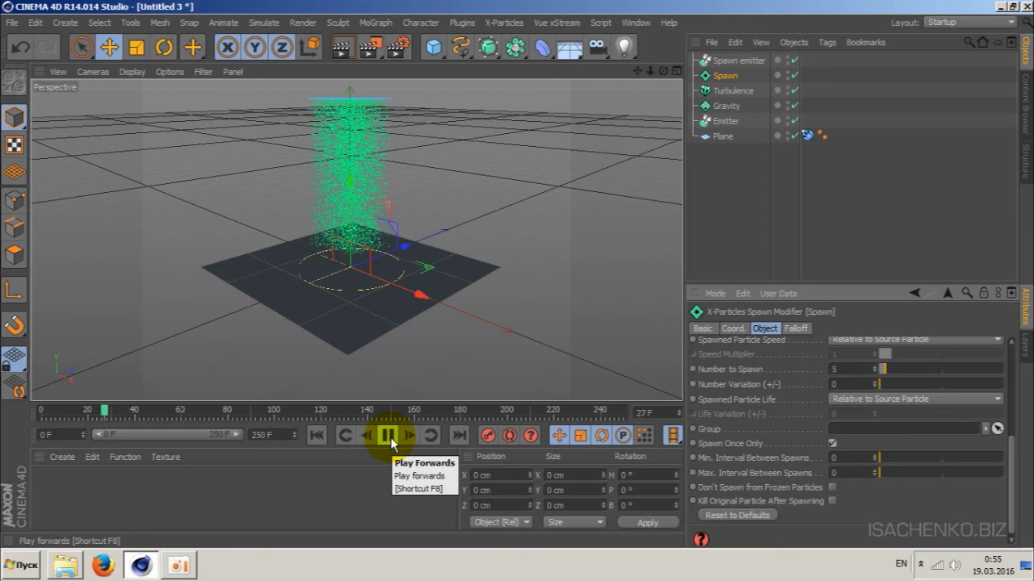
left_click(388, 436)
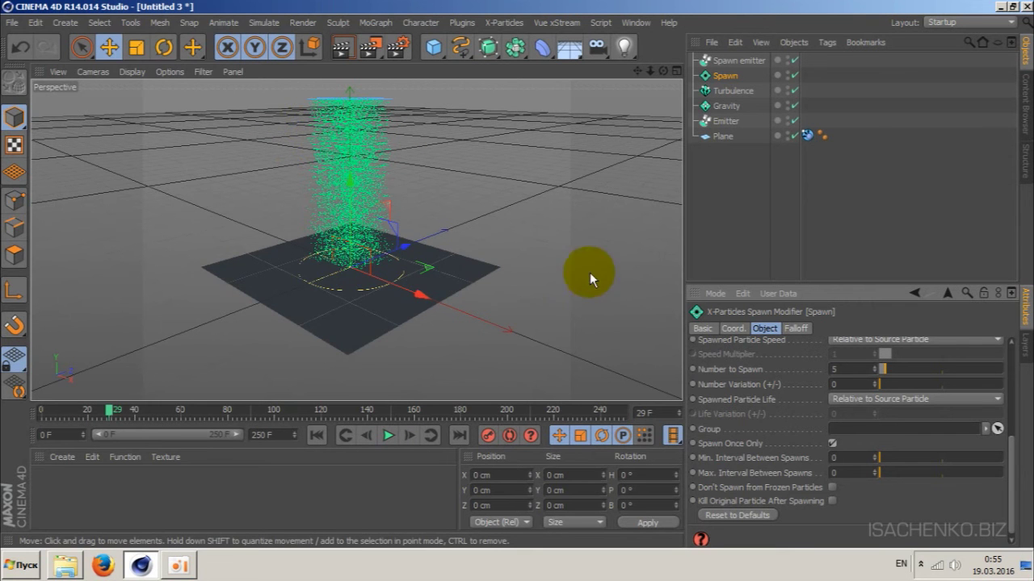
Turn Spawn Once Only off and replay from the start, stopping at frame 24.
left_click(832, 443)
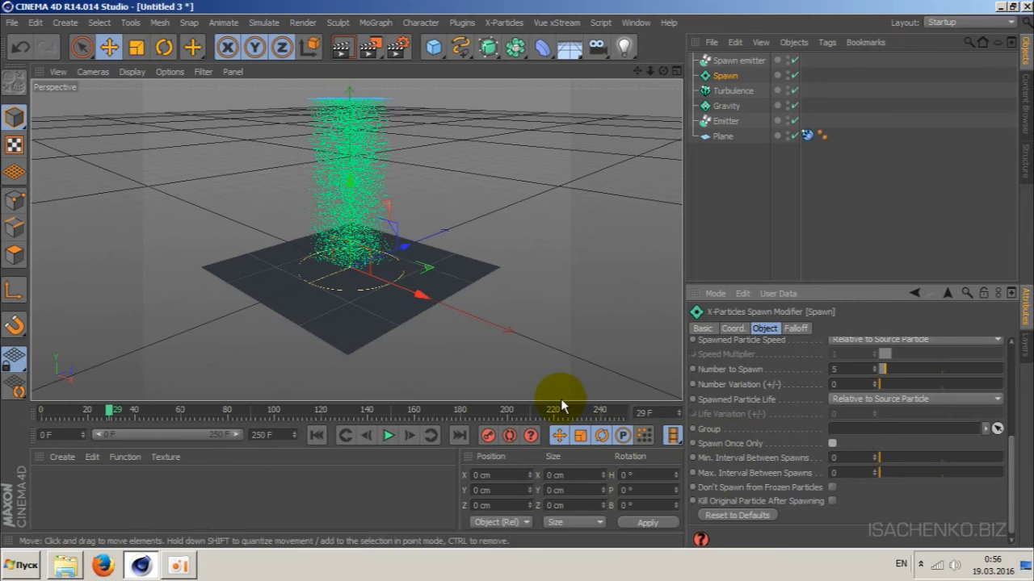
left_click(315, 435)
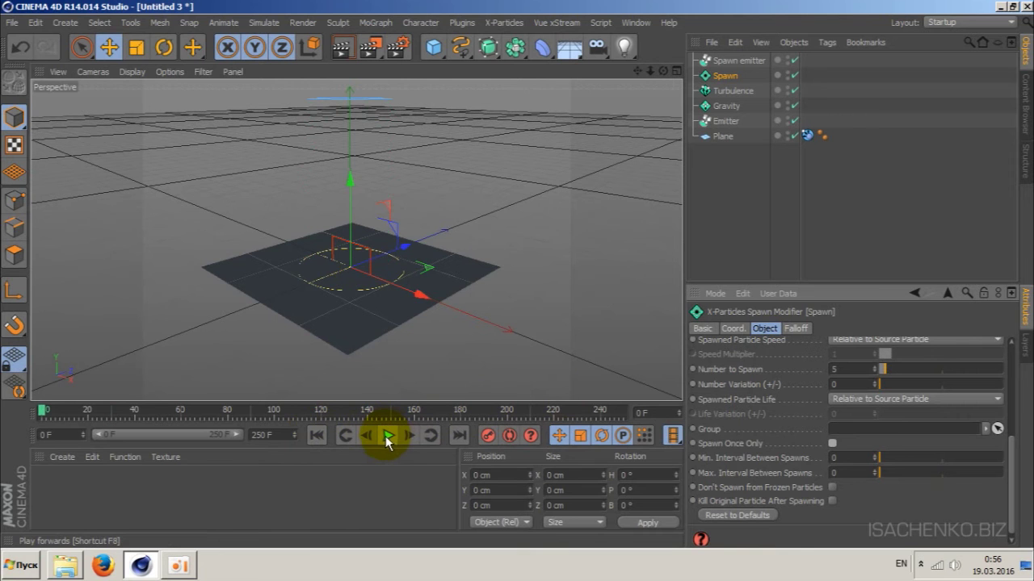
left_click(387, 437)
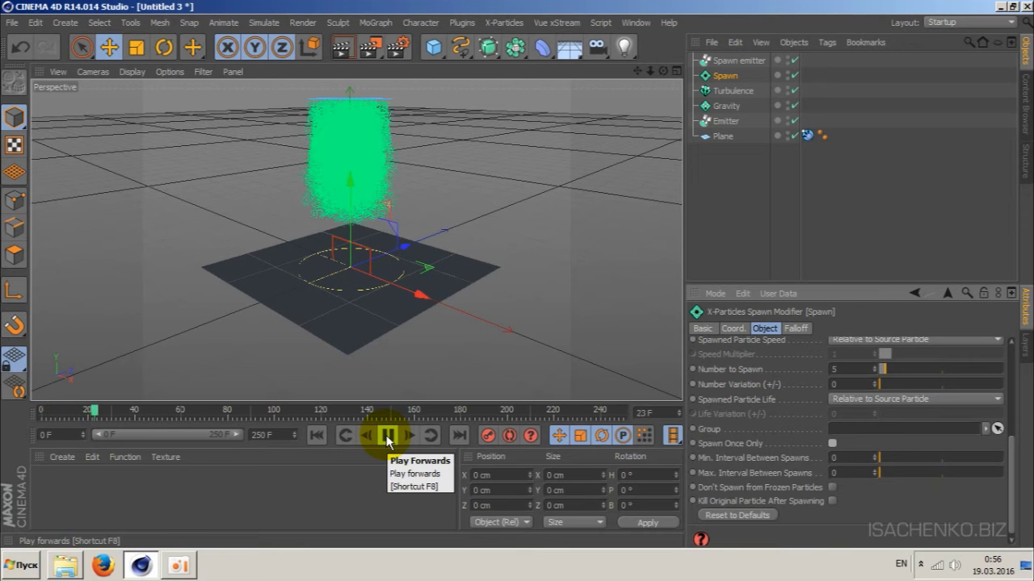
left_click(387, 437)
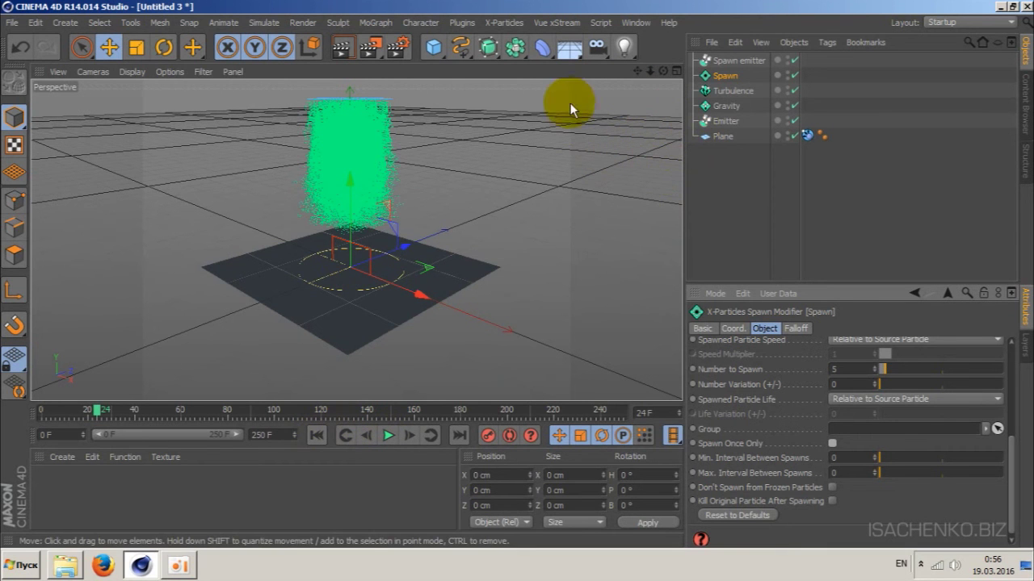
Change the Spawn emitter's Emission Speed from 150 cm to 0 cm.
left_click(733, 63)
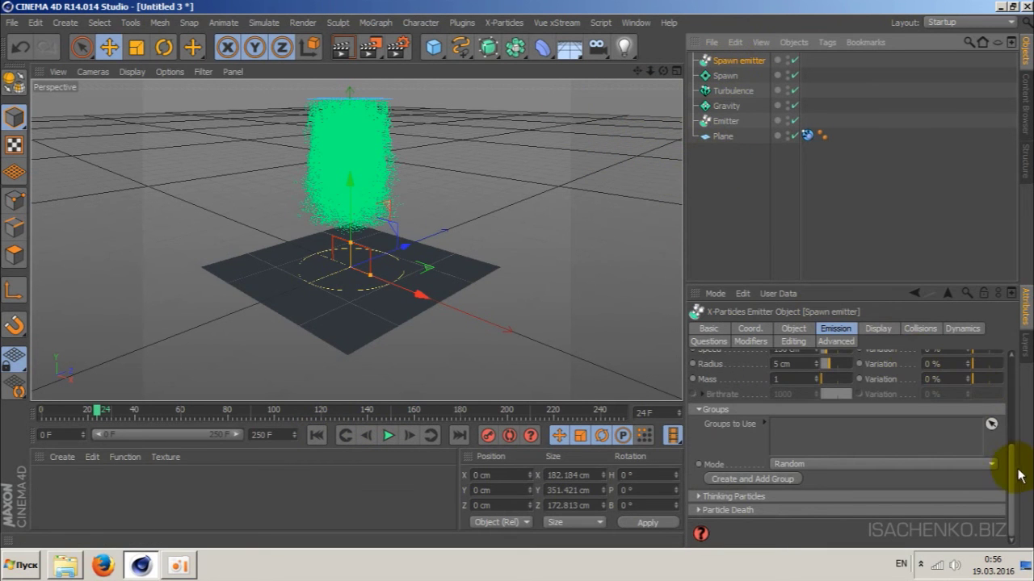
left_click_drag(1011, 477, 1011, 444)
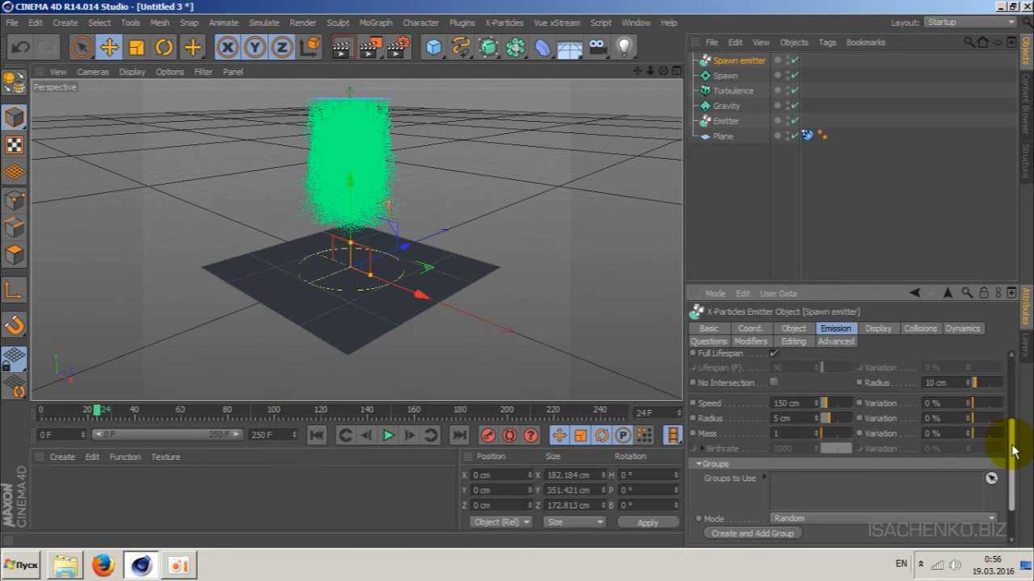
left_click_drag(1014, 443, 1011, 457)
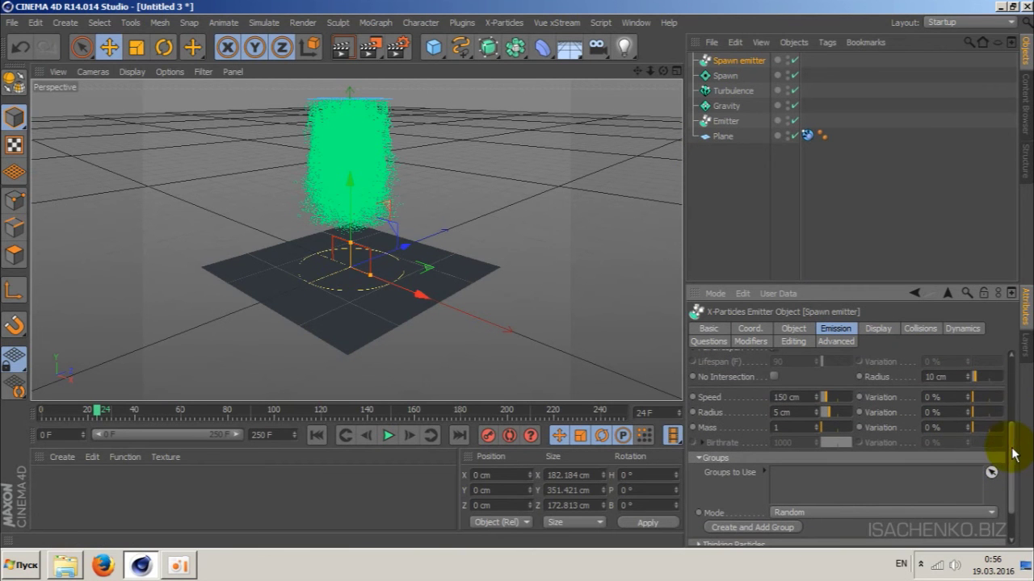
double_click(788, 398)
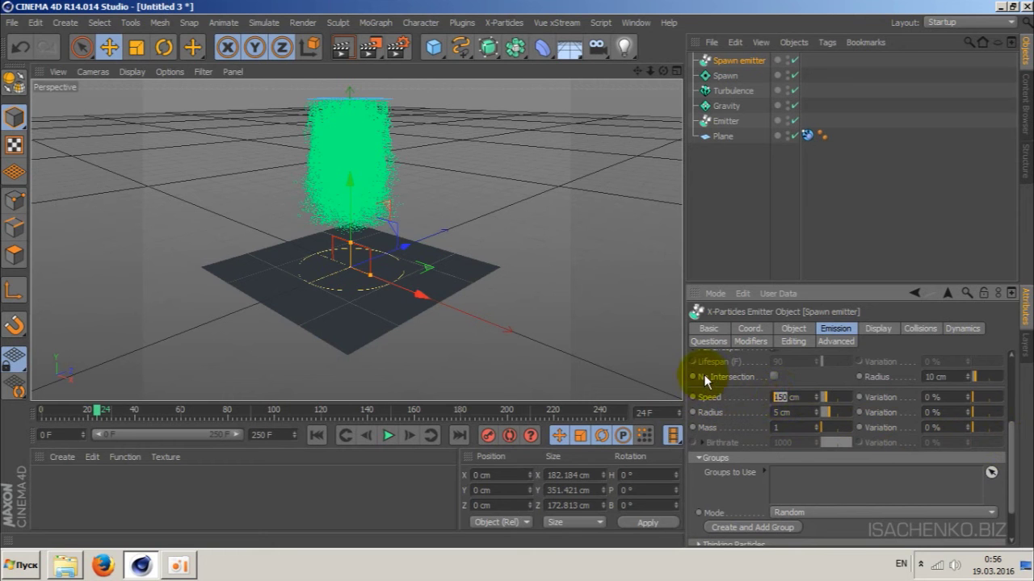
type("0")
key("Return")
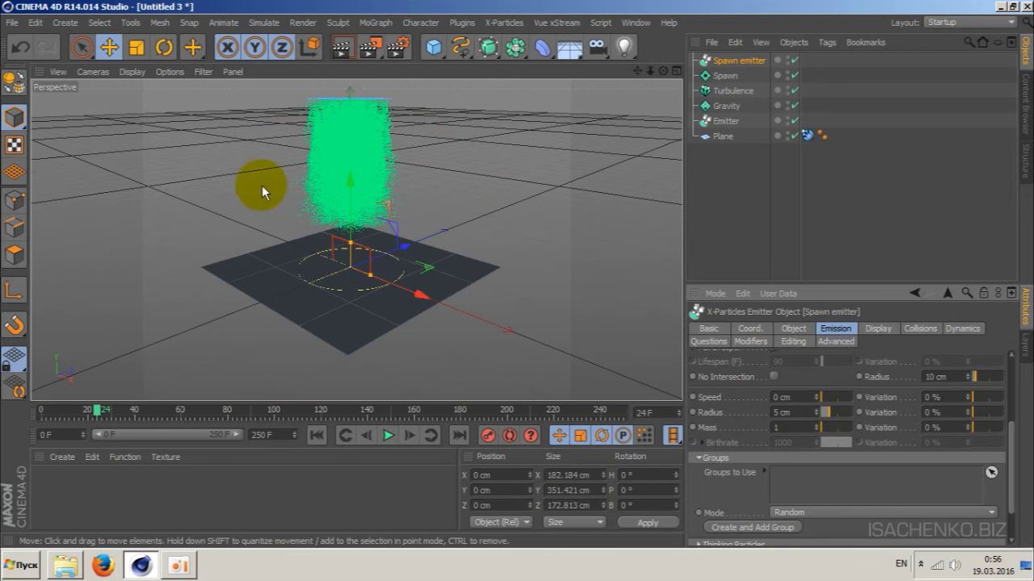
Play the sand simulation from the start to frame 60 and render a test view.
left_click(315, 435)
left_click(389, 435)
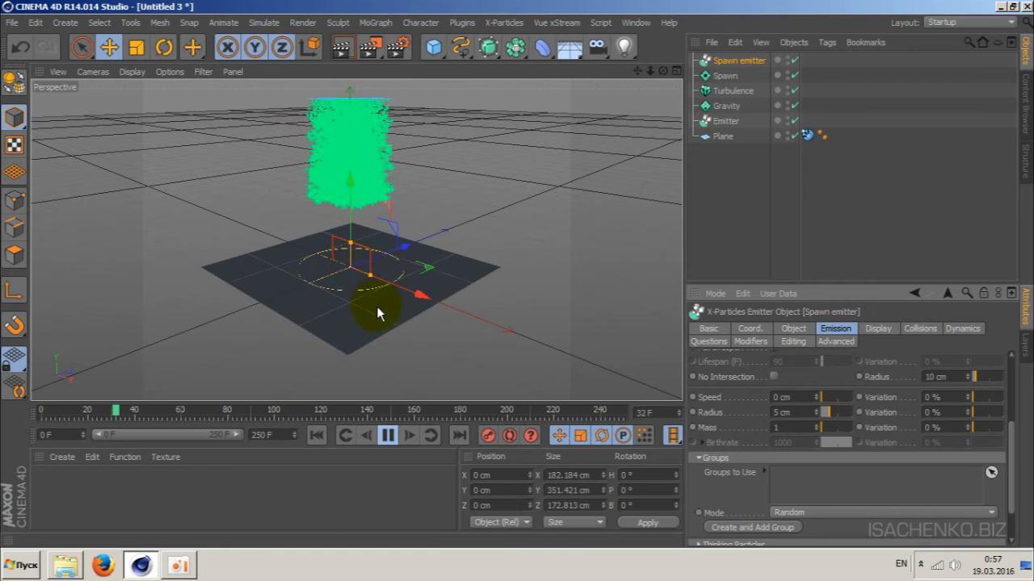
key("F8")
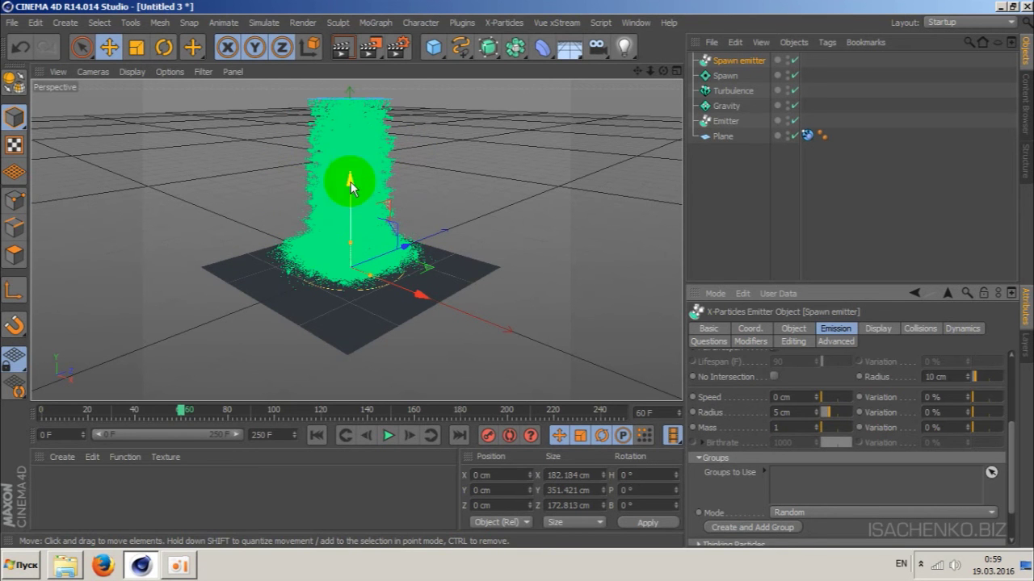
left_click_drag(350, 184, 357, 157)
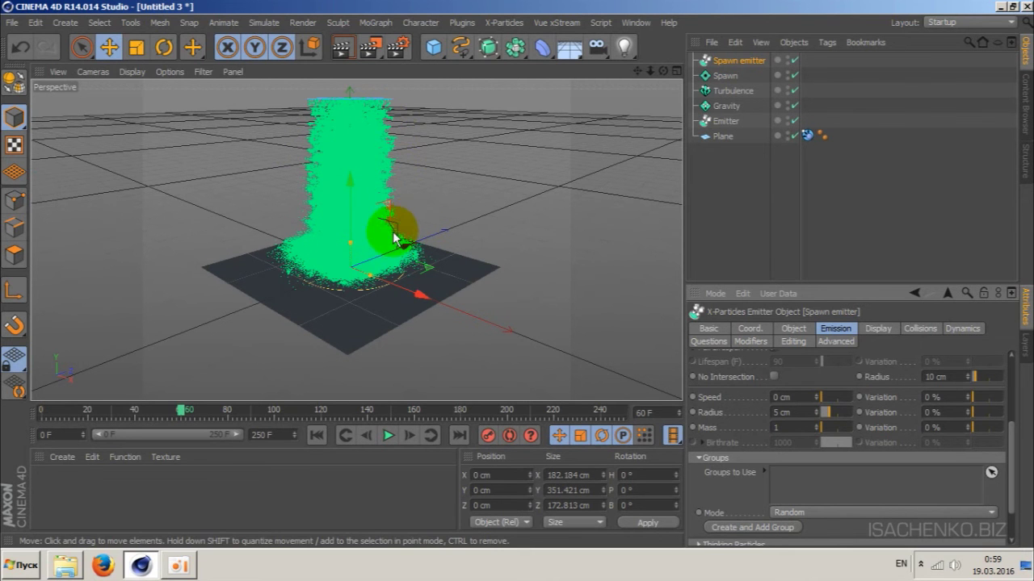
left_click_drag(393, 237, 415, 194)
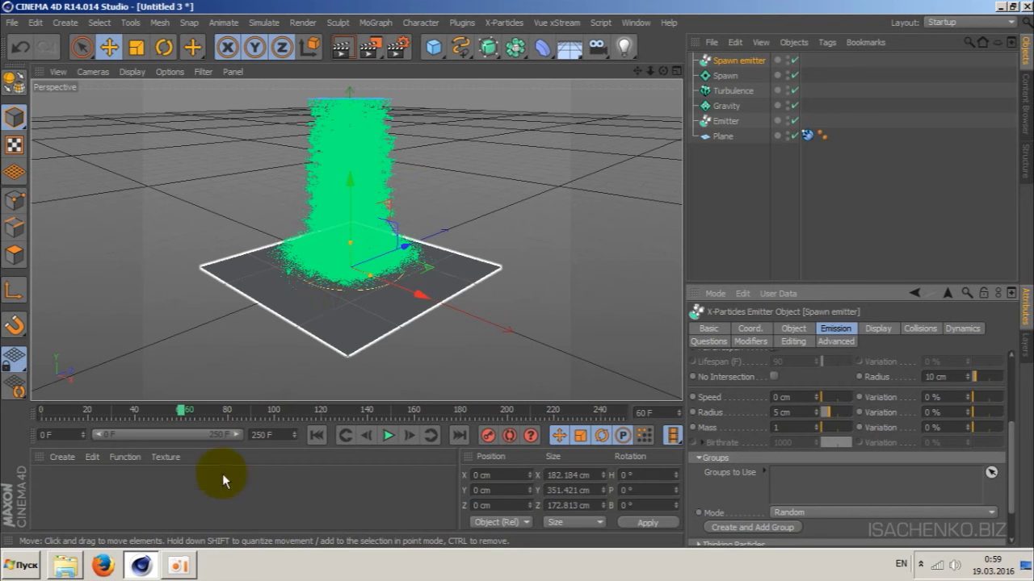
left_click(344, 50)
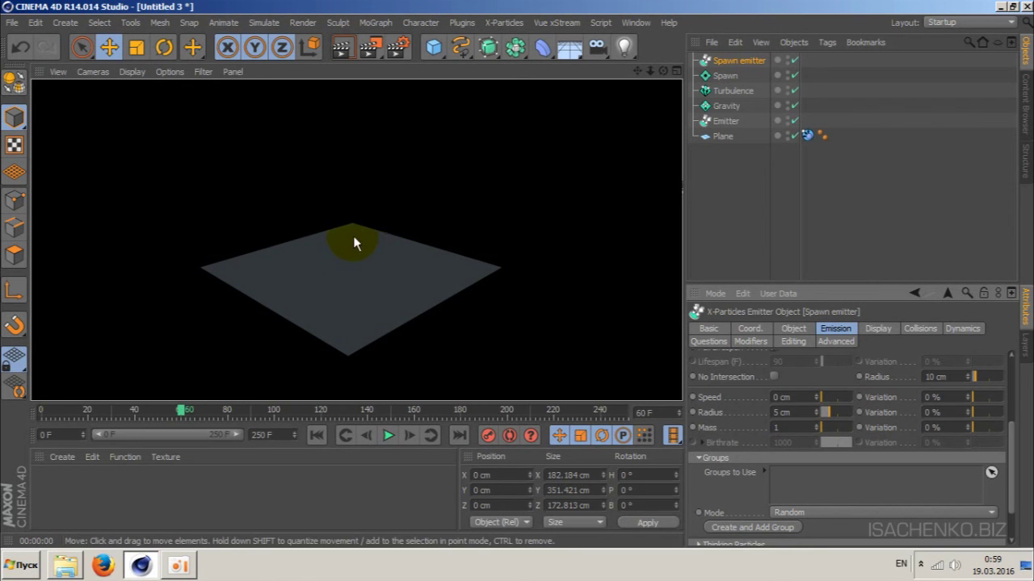
Clear the test render and open the Material Manager's Create menu.
left_click(735, 61)
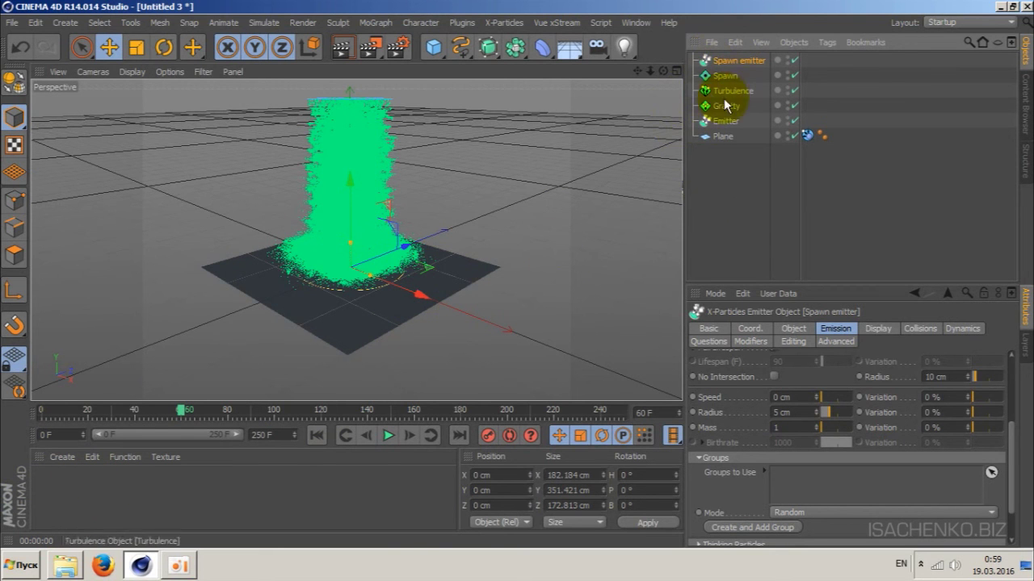
left_click(65, 457)
mouse_move(78, 348)
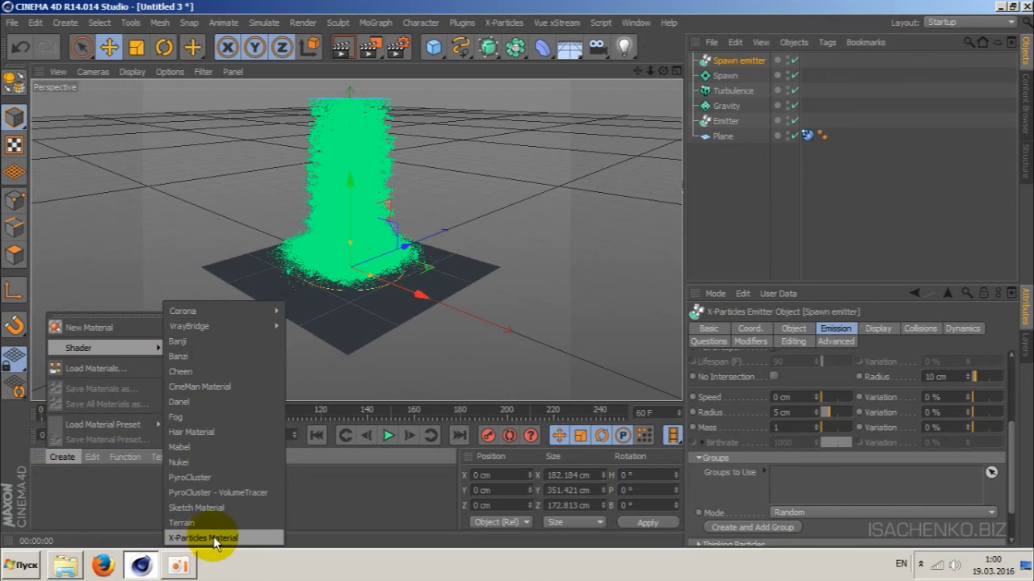
Create an X-Particles Material and drag it onto the Emitter.
left_click(214, 539)
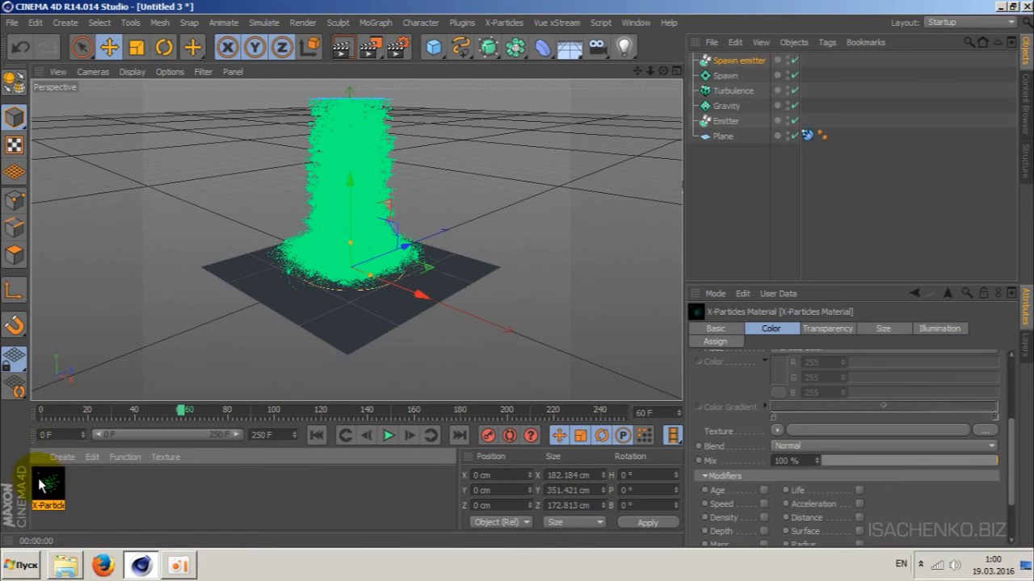
left_click_drag(49, 488, 731, 125)
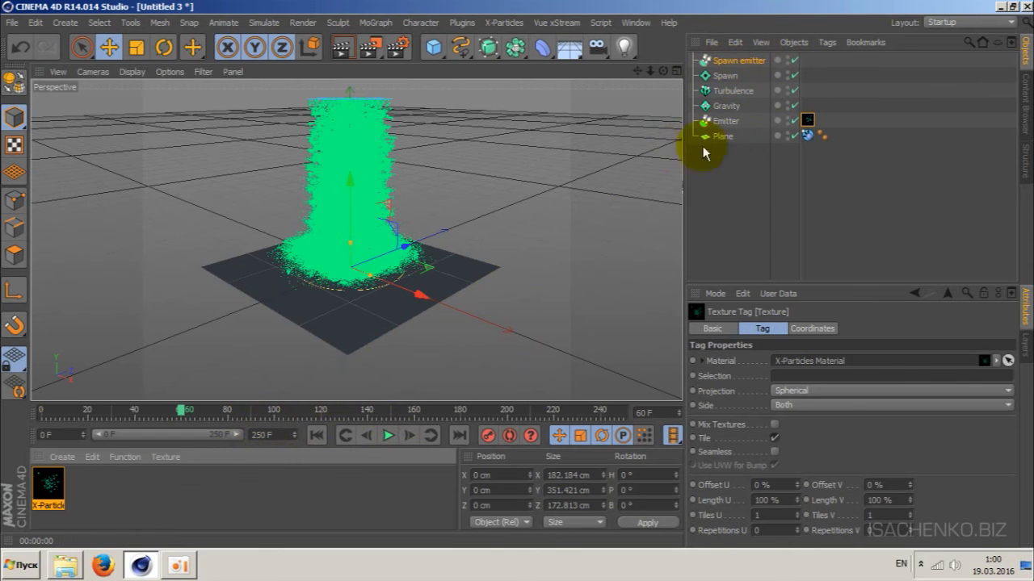
Render a preview showing the particles as teal spheres, then clear it from the viewport.
left_click(338, 68)
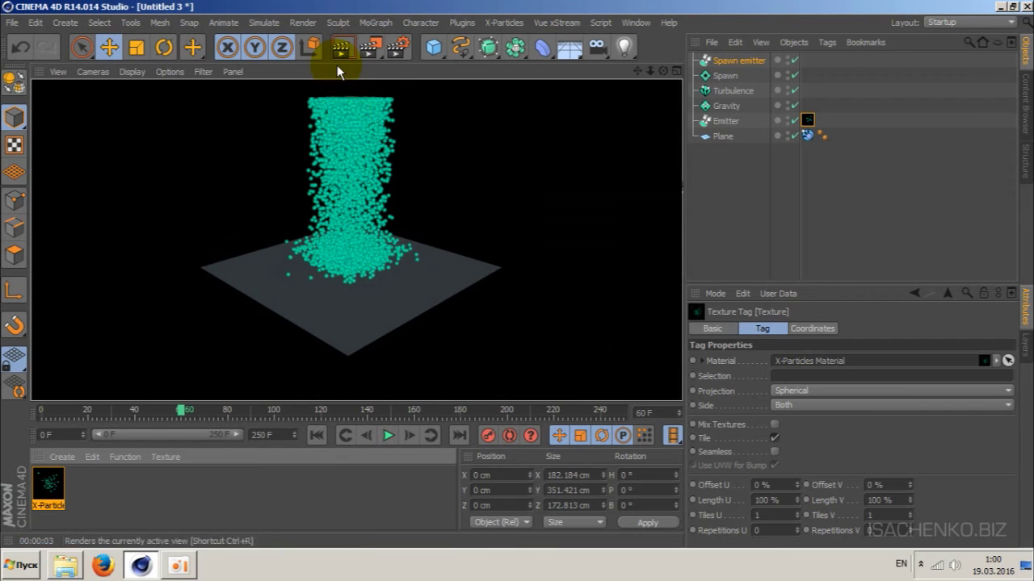
left_click(363, 121)
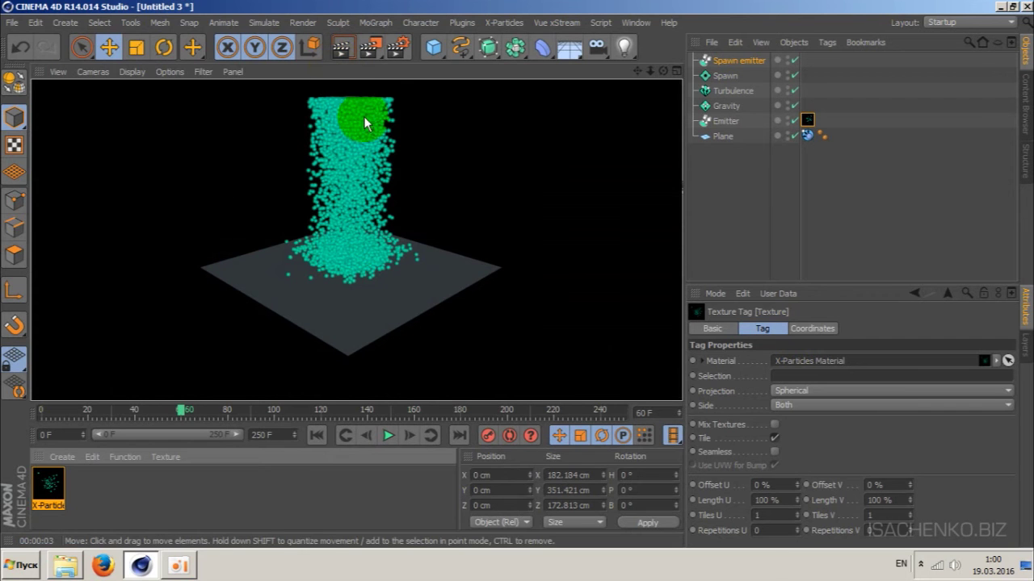
left_click(329, 241)
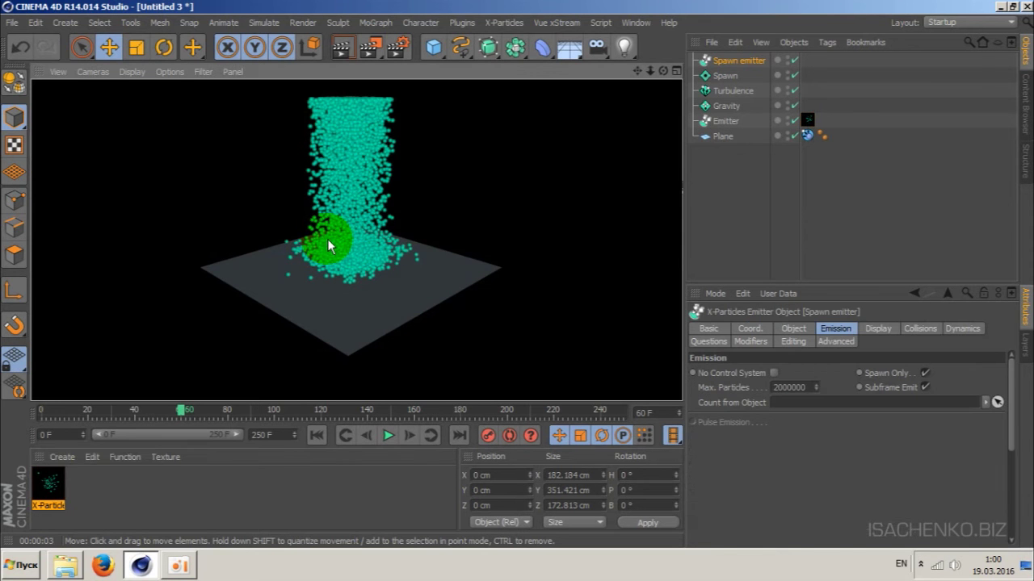
left_click(105, 455)
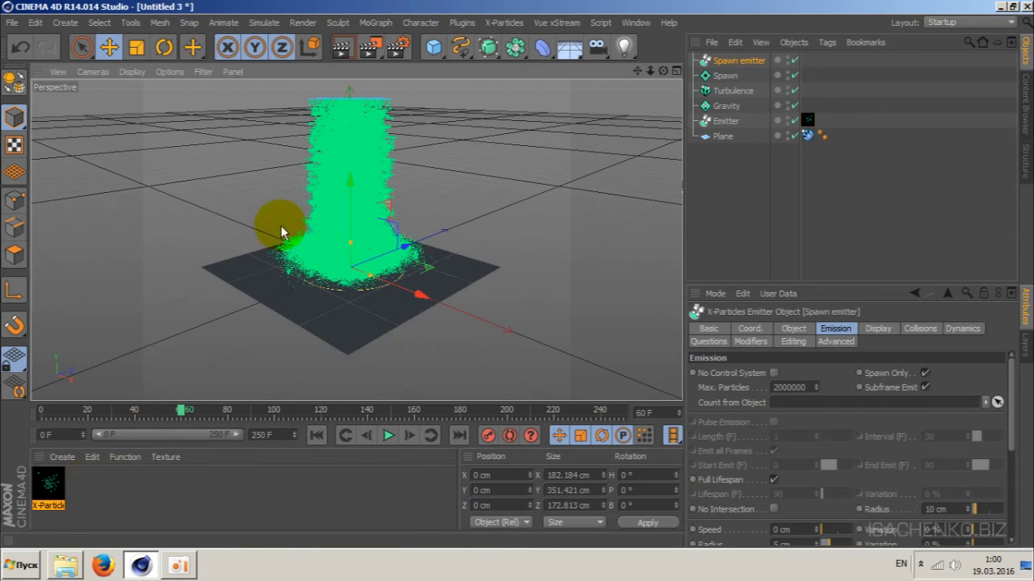
Open the X-Particles Material in the Material Editor and rename it Sand.
double_click(49, 483)
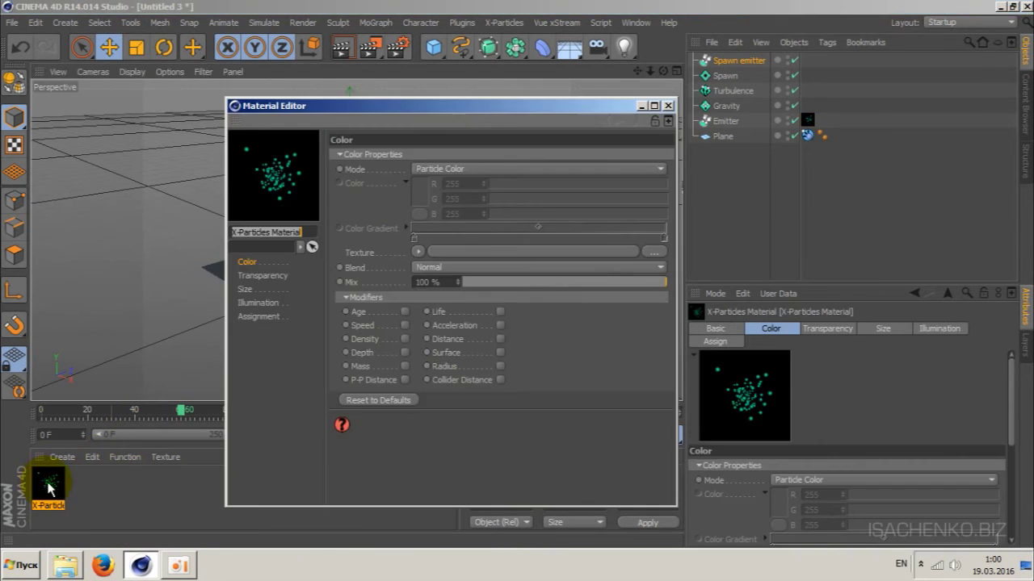
mouse_move(413, 105)
left_mouse_down()
mouse_move(526, 124)
mouse_move(756, 127)
left_mouse_up()
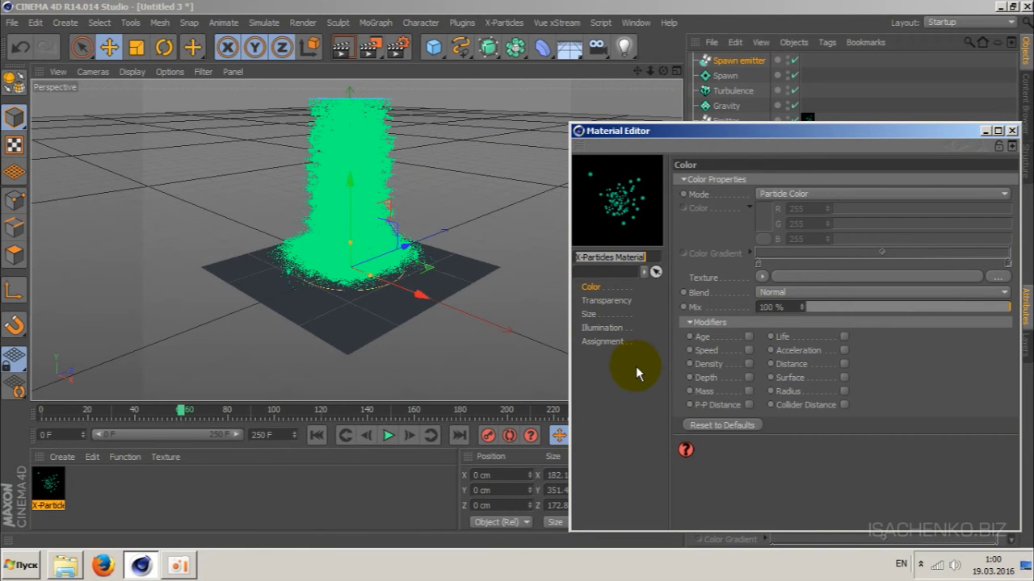
left_click(652, 257)
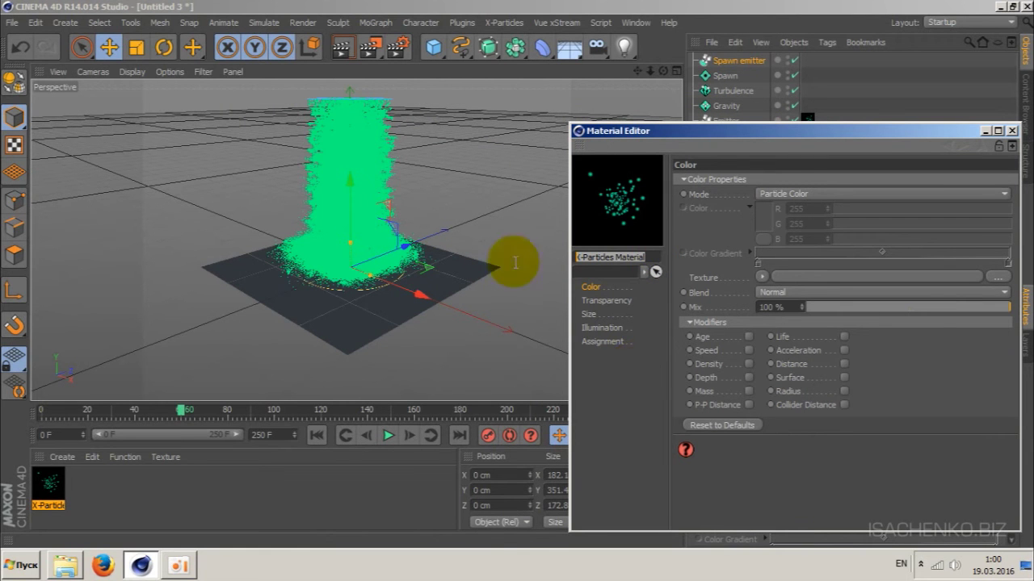
type("Sa")
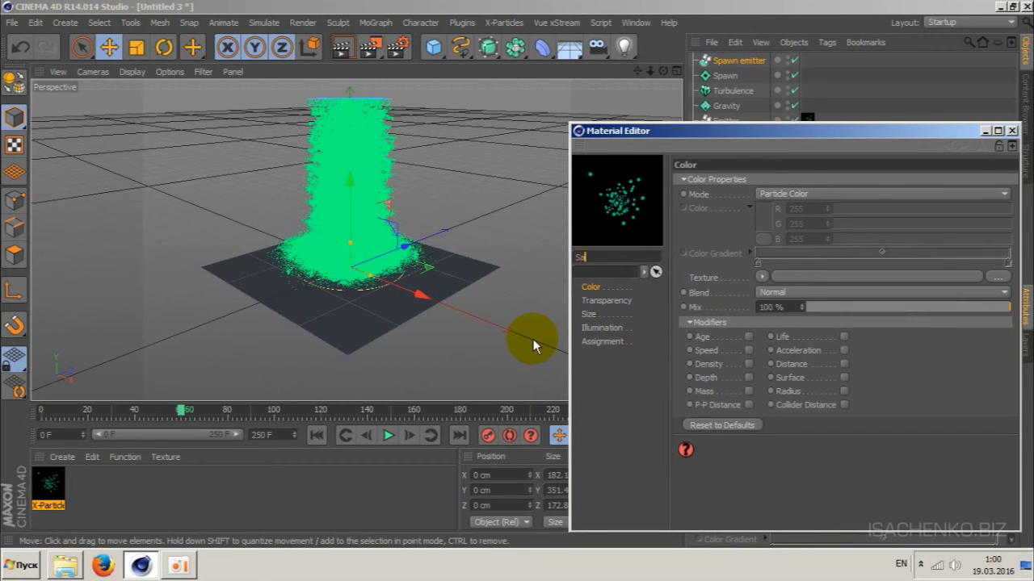
type("nd")
key("Return")
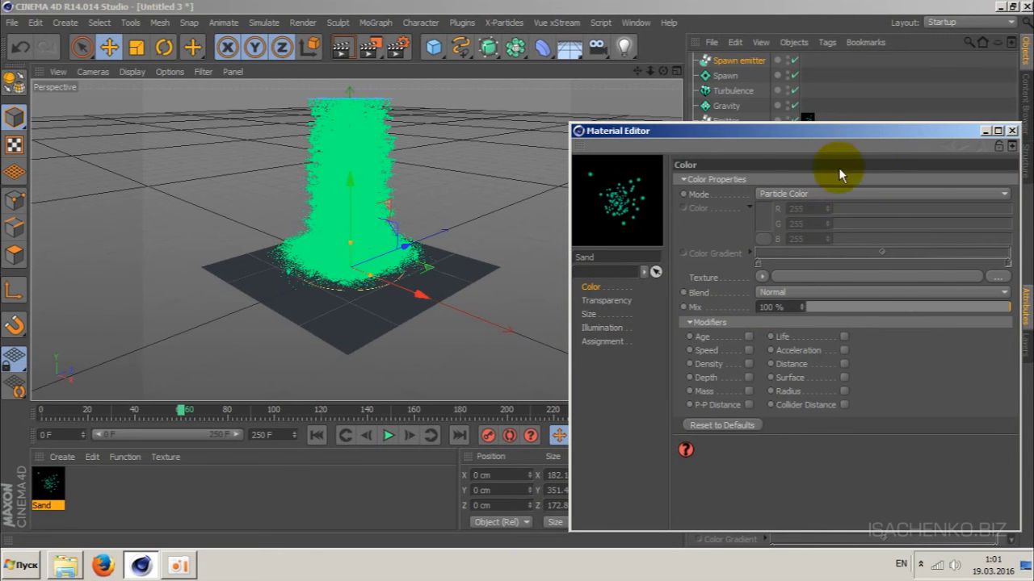
left_click(849, 193)
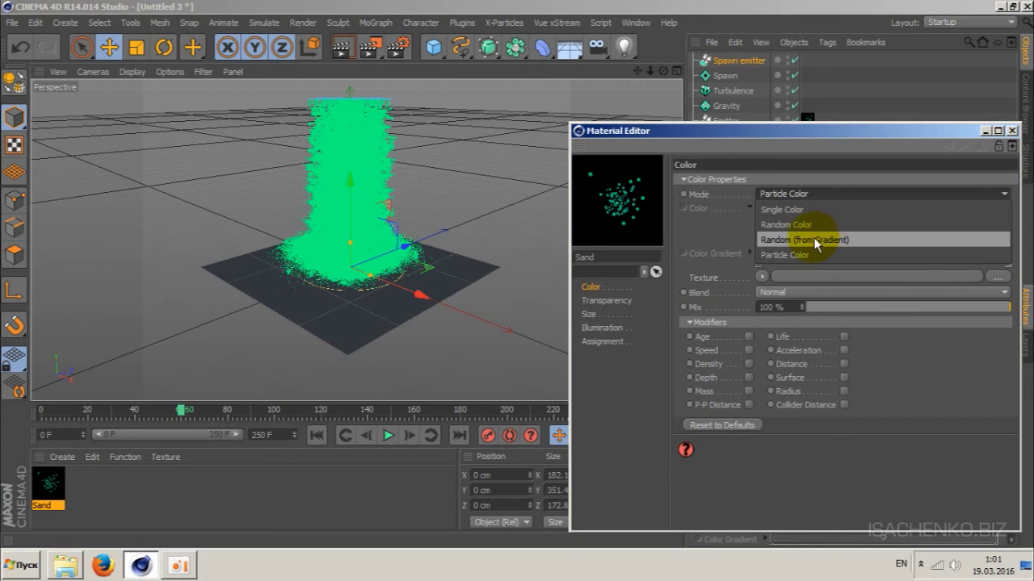
Set Color Mode to Random (from Gradient) and make the left gradient stop sandy beige.
left_click(827, 240)
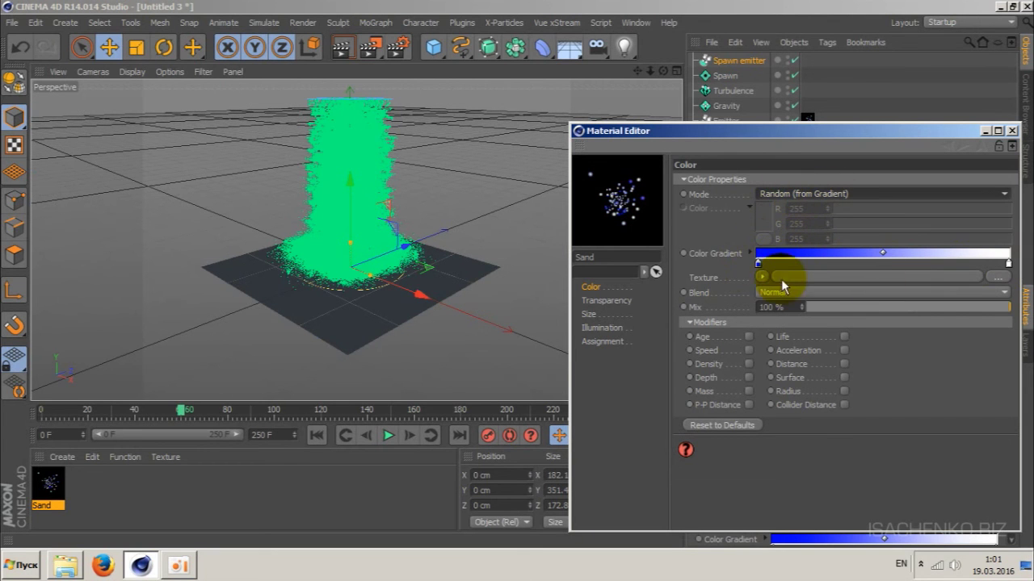
left_click(759, 264)
left_click(758, 264)
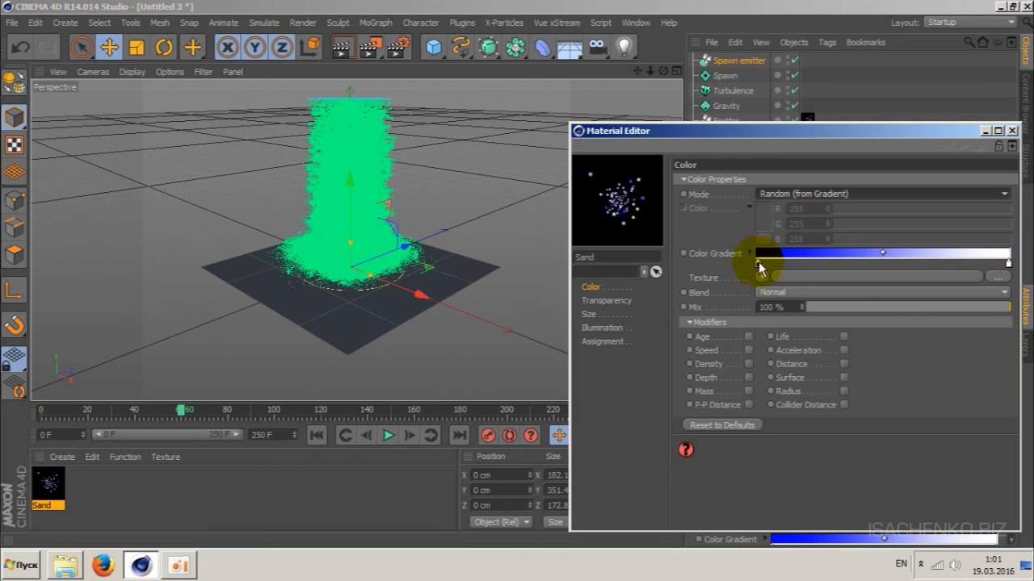
double_click(758, 269)
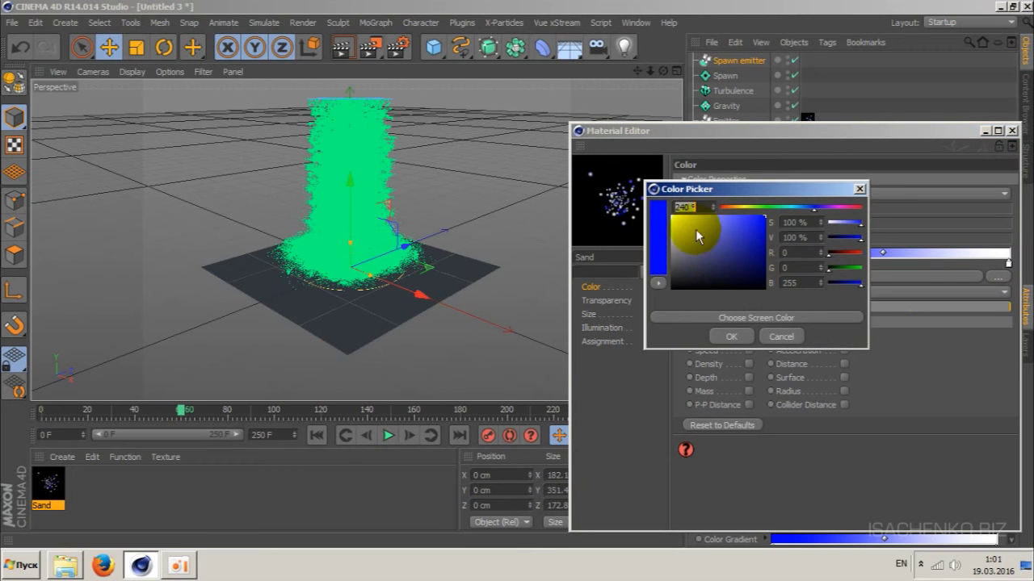
left_click(734, 206)
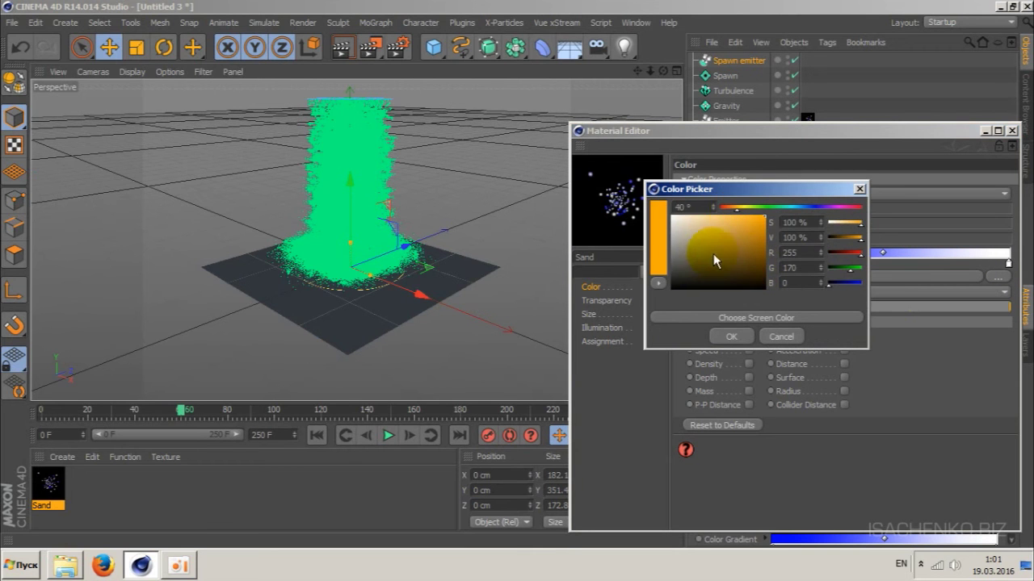
left_click_drag(703, 246, 697, 243)
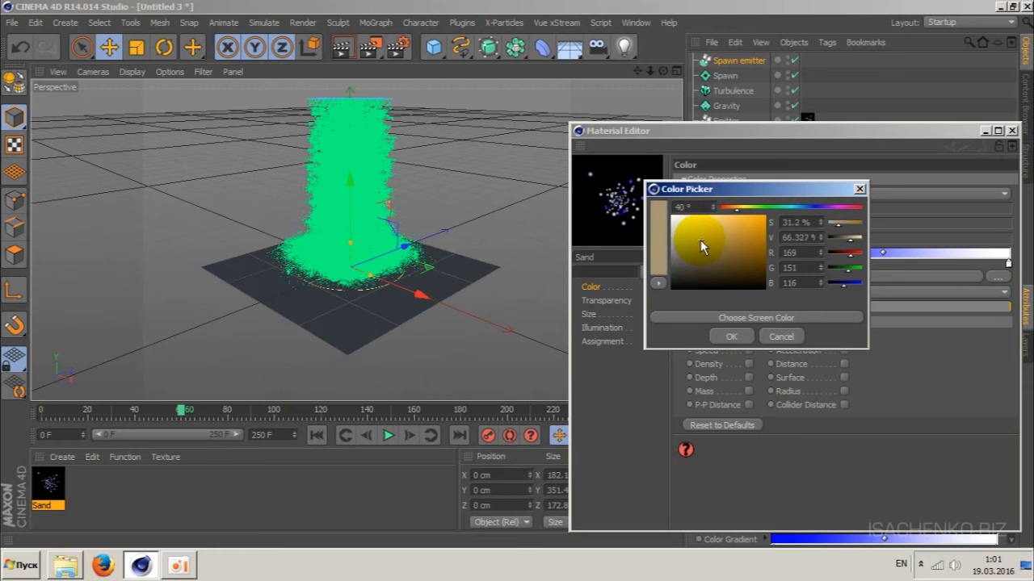
left_click(729, 338)
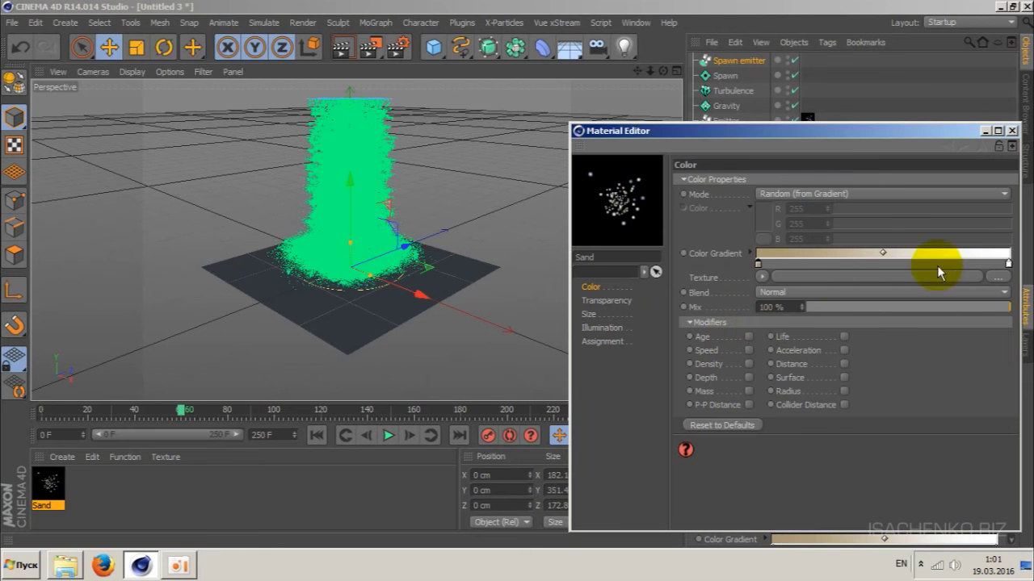
Make the right gradient stop dark brown and close the Material Editor.
double_click(1008, 265)
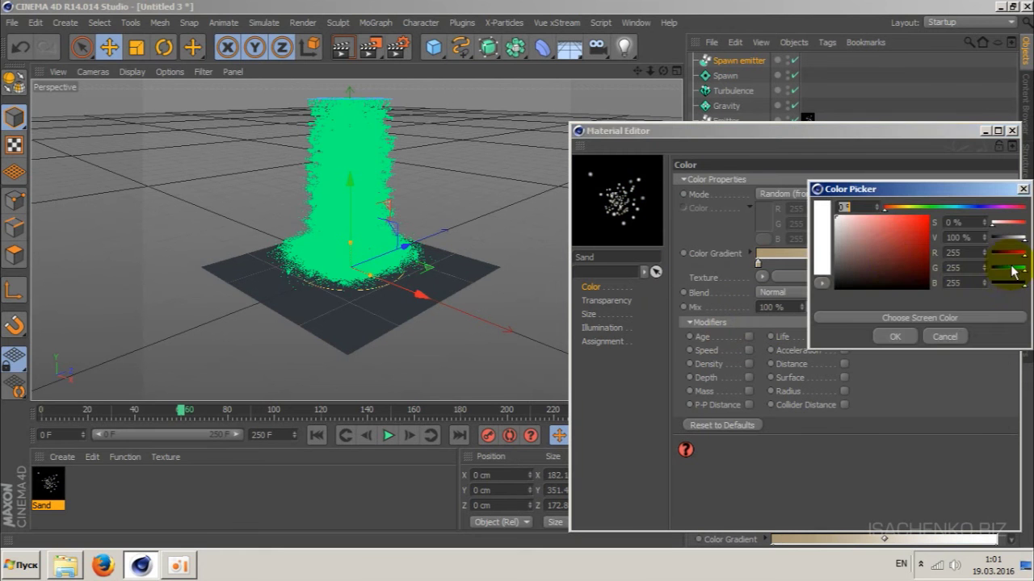
left_click(905, 209)
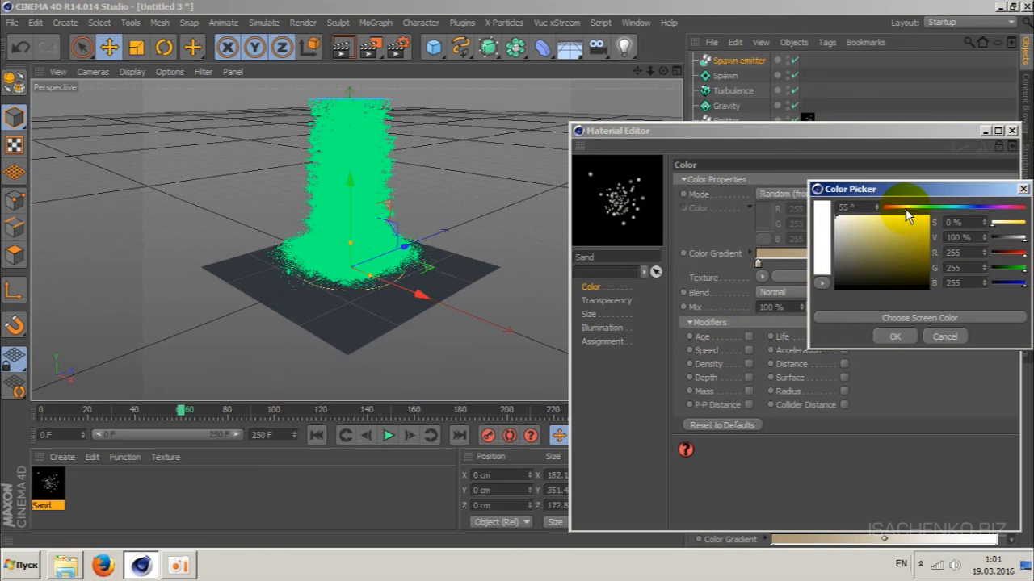
left_click(900, 210)
left_click(870, 271)
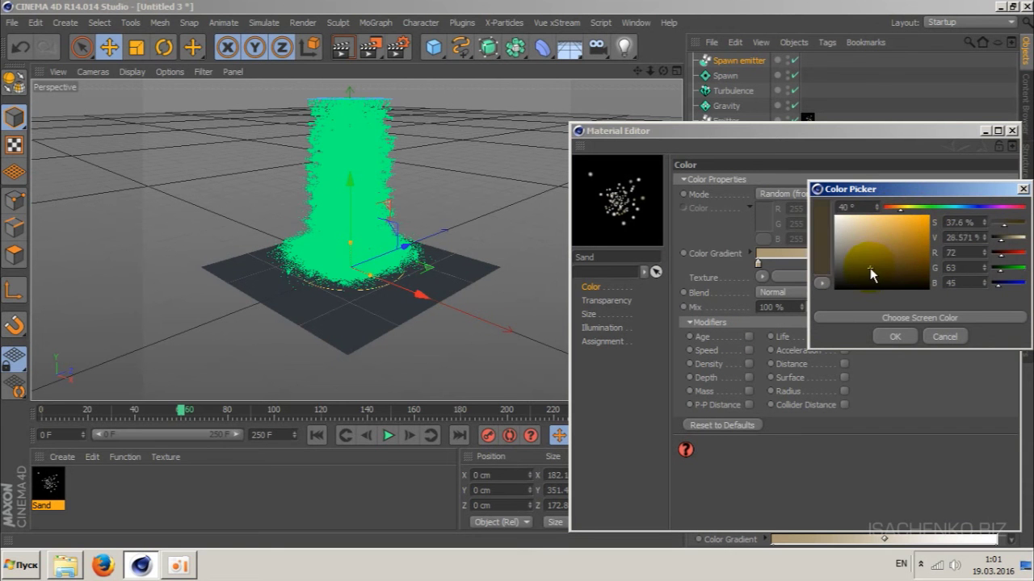
left_click(893, 337)
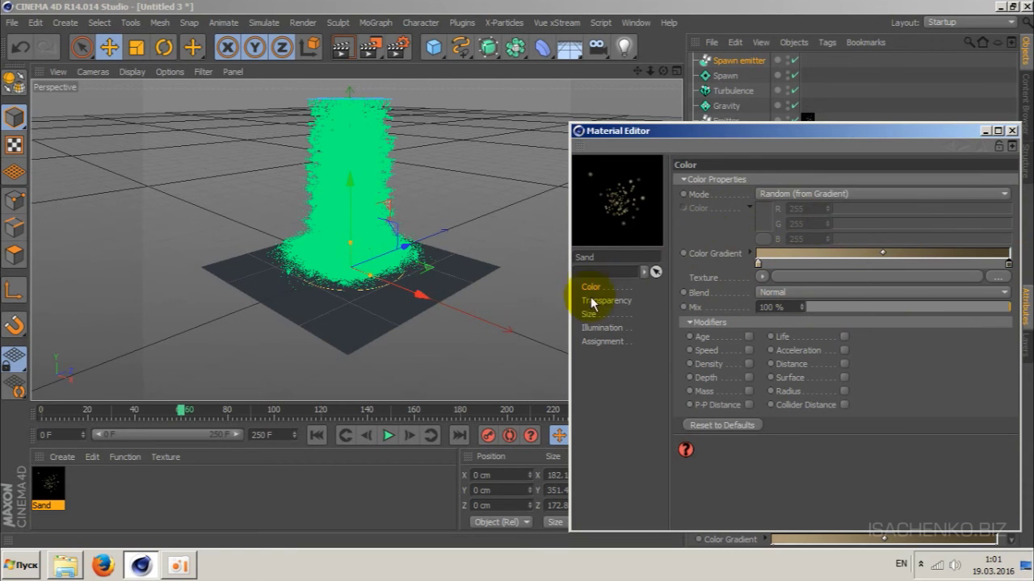
left_click_drag(722, 133, 572, 133)
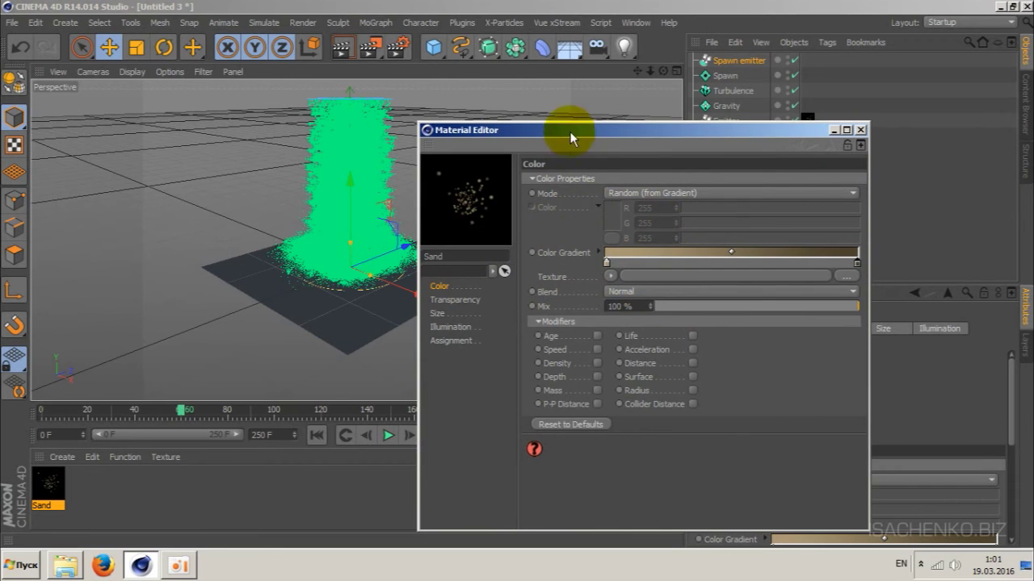
left_click(861, 130)
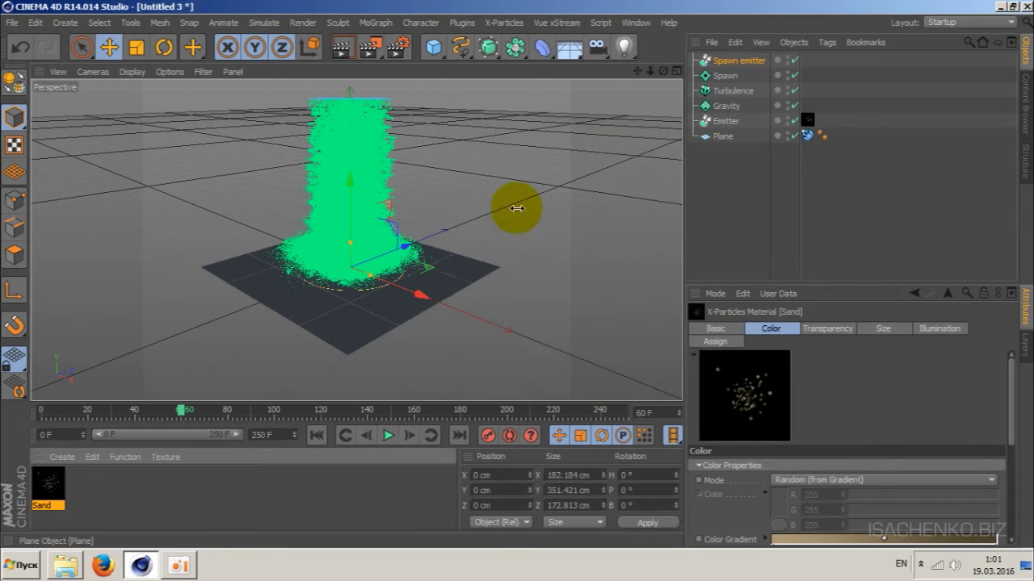
Test-render the sand-coloured particles, then select the Emitter to show its emission settings.
left_click(343, 48)
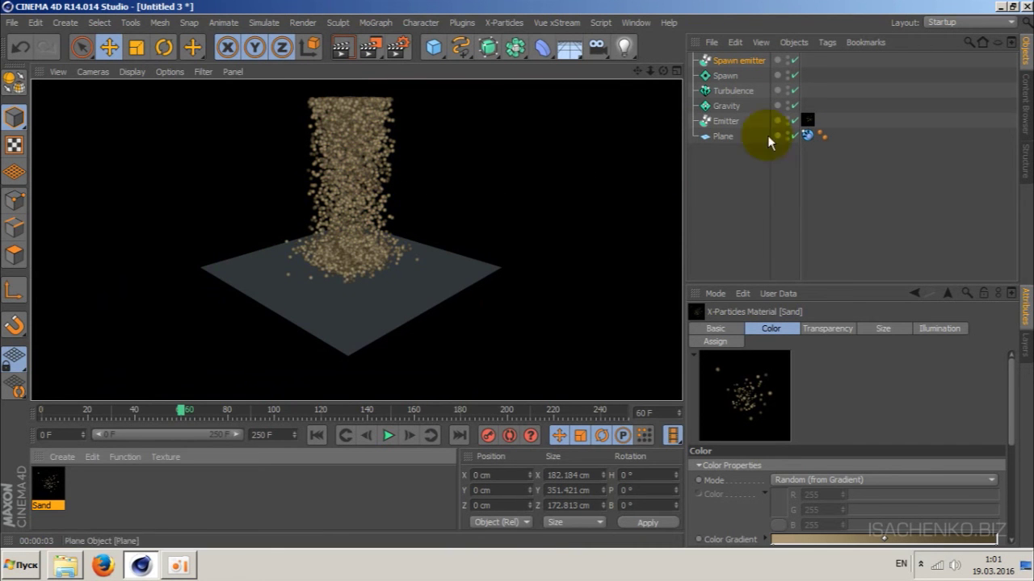
left_click(724, 121)
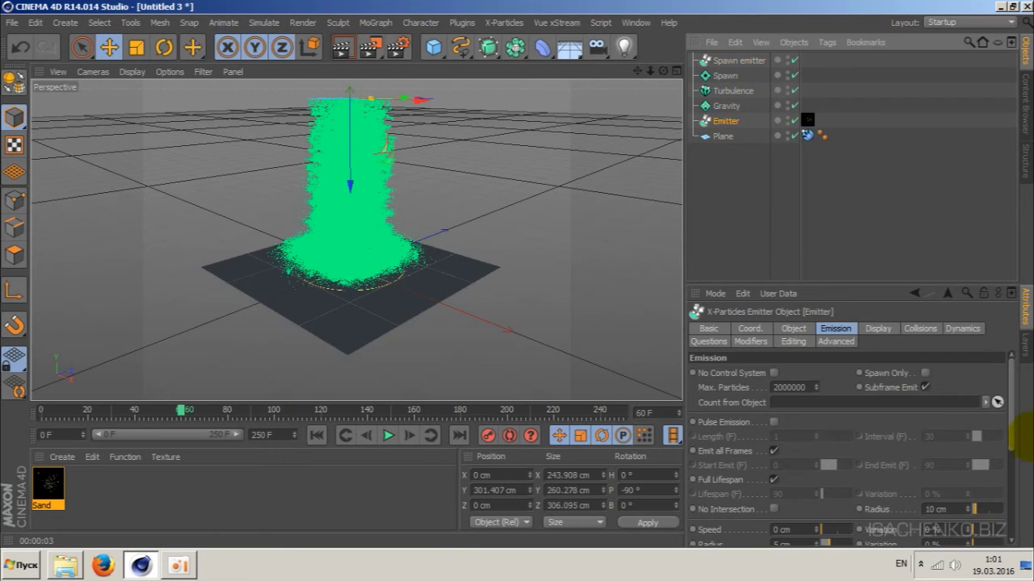
Change the Emitter's particle Radius from 5 cm to 2 cm.
left_click_drag(1011, 399, 1014, 438)
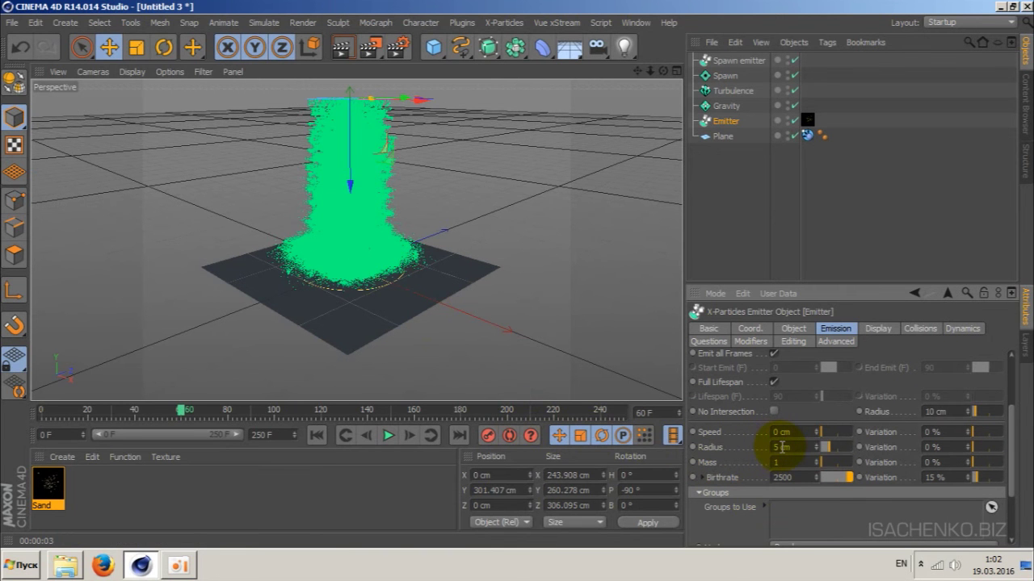
double_click(780, 448)
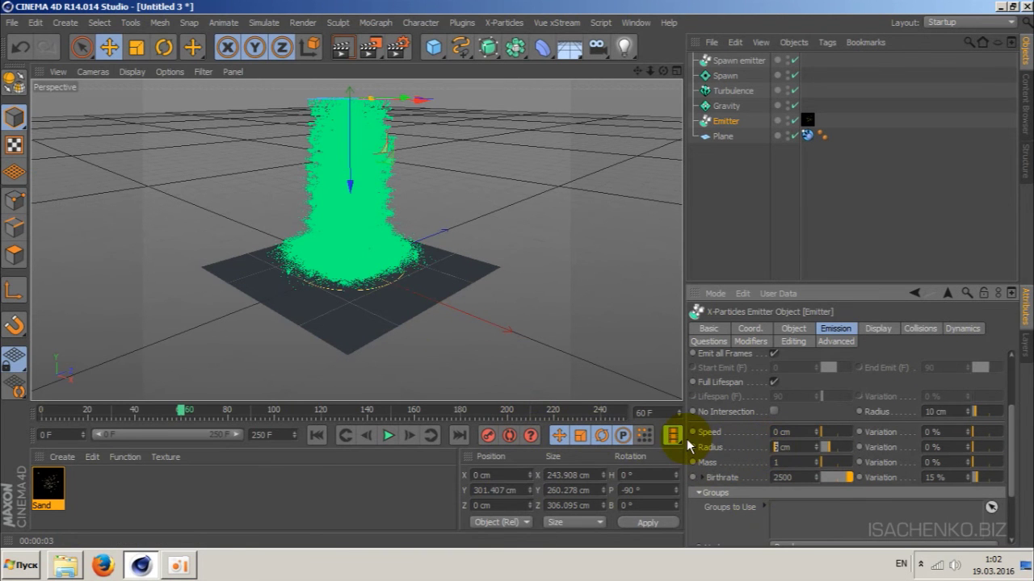
type("2")
key("Return")
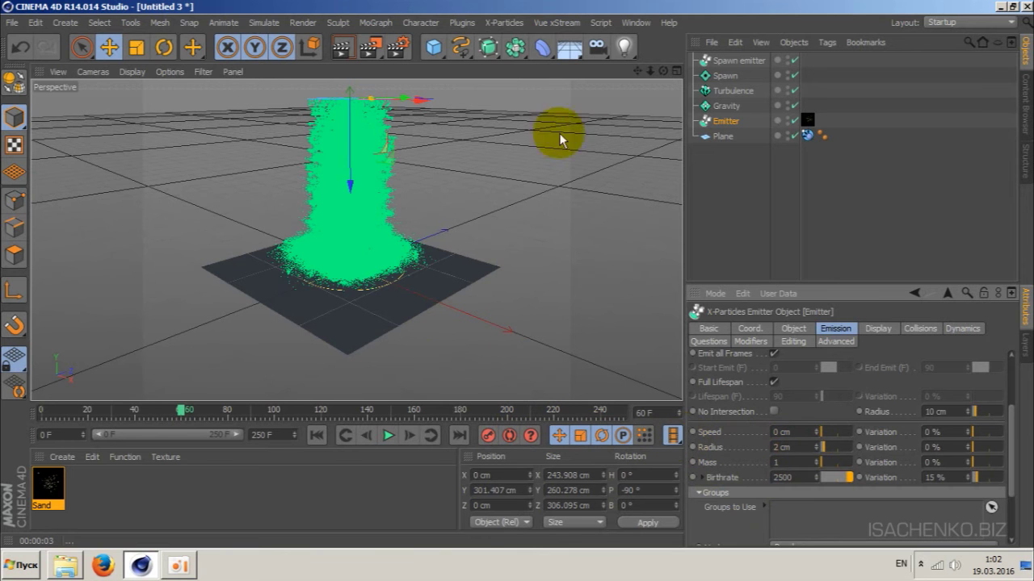
Open the Sand material's Size channel and keep Particle (Radius) as the size mode.
double_click(50, 489)
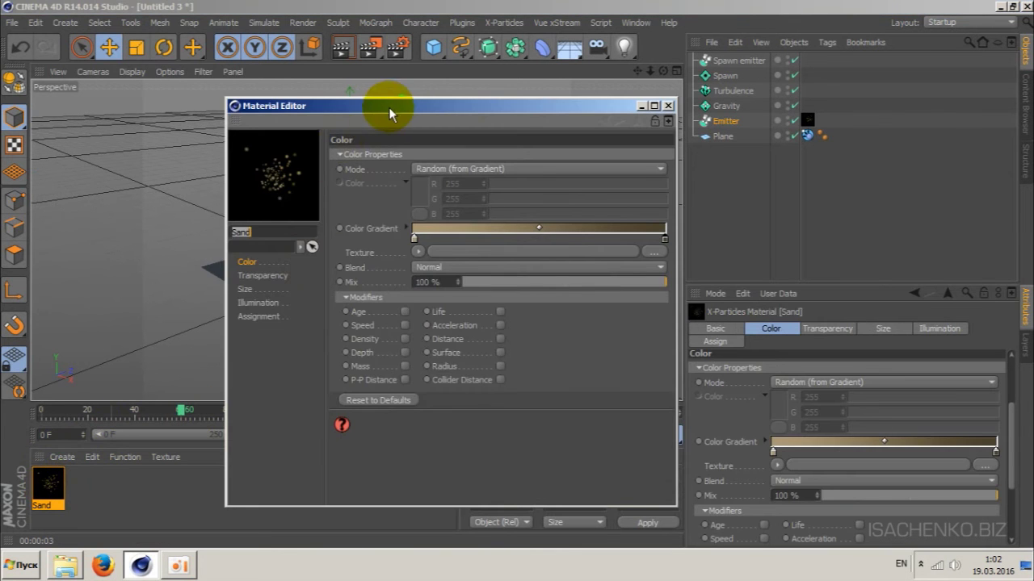
left_click_drag(390, 105, 727, 140)
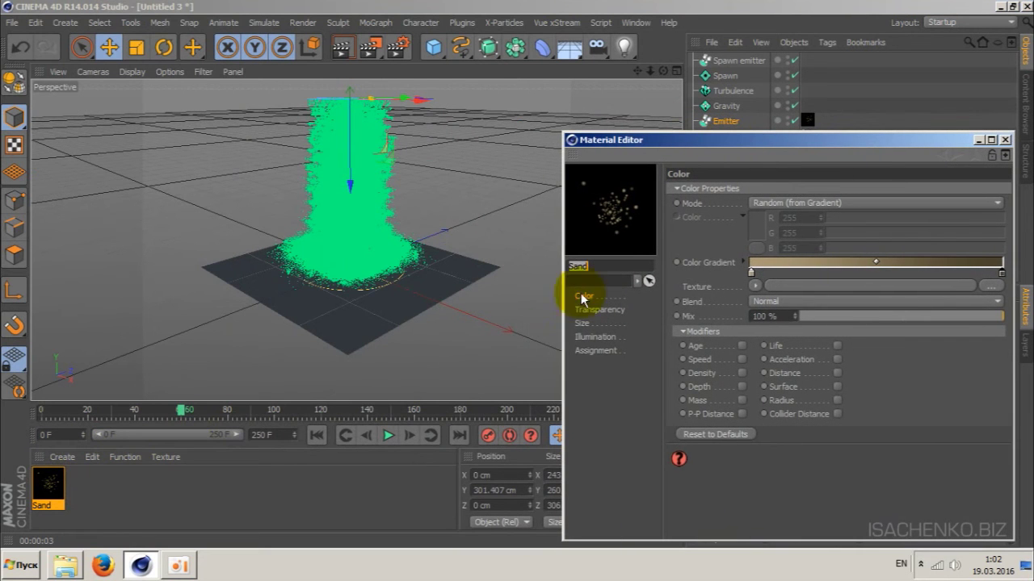
left_click(581, 323)
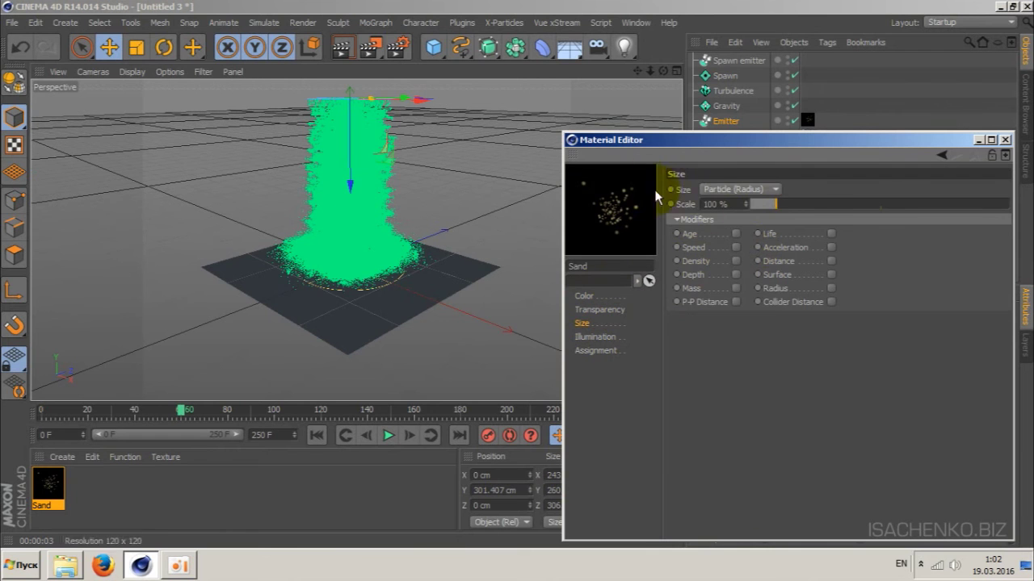
left_click(772, 194)
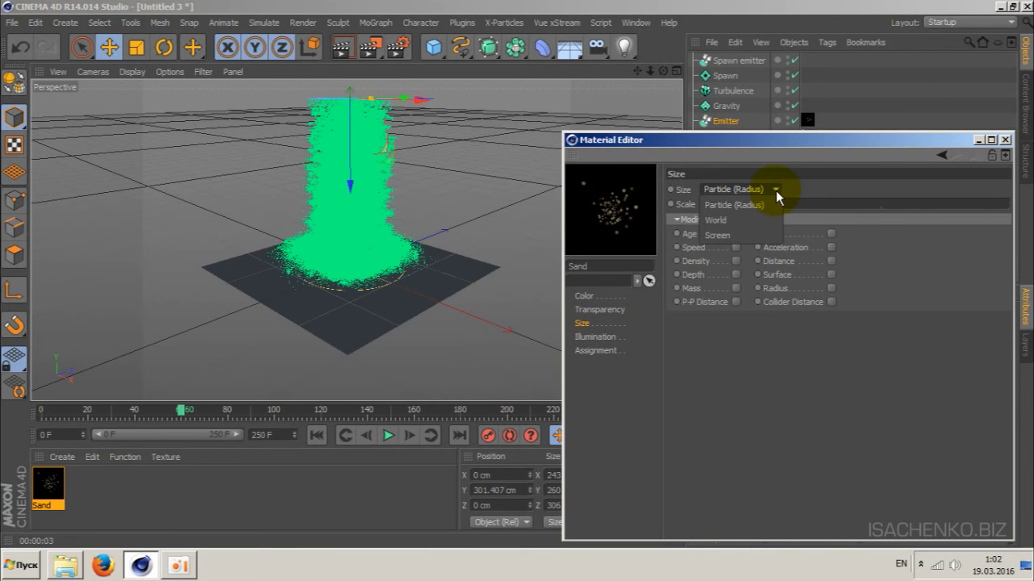
left_click(764, 189)
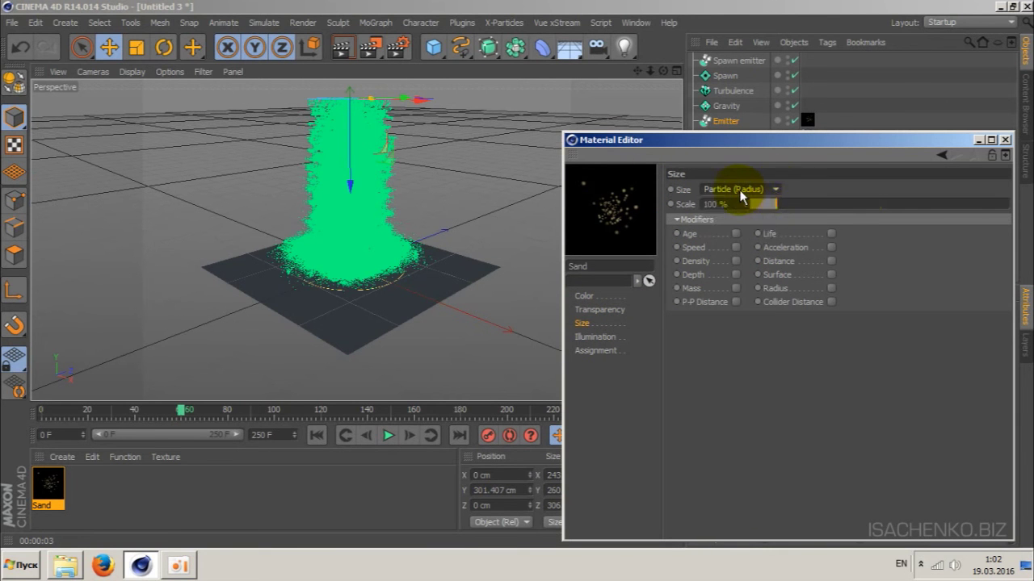
left_click(740, 189)
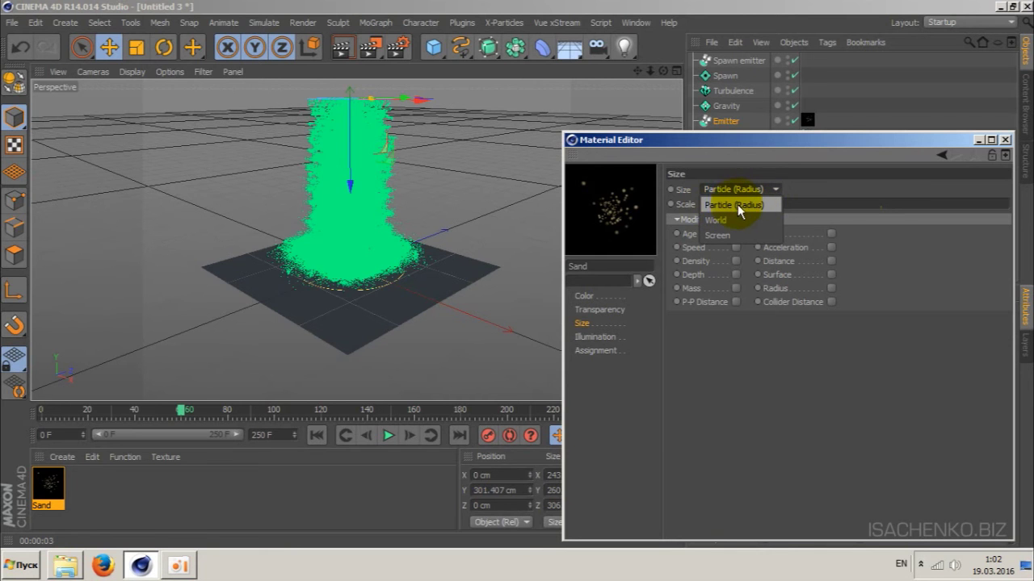
left_click(741, 207)
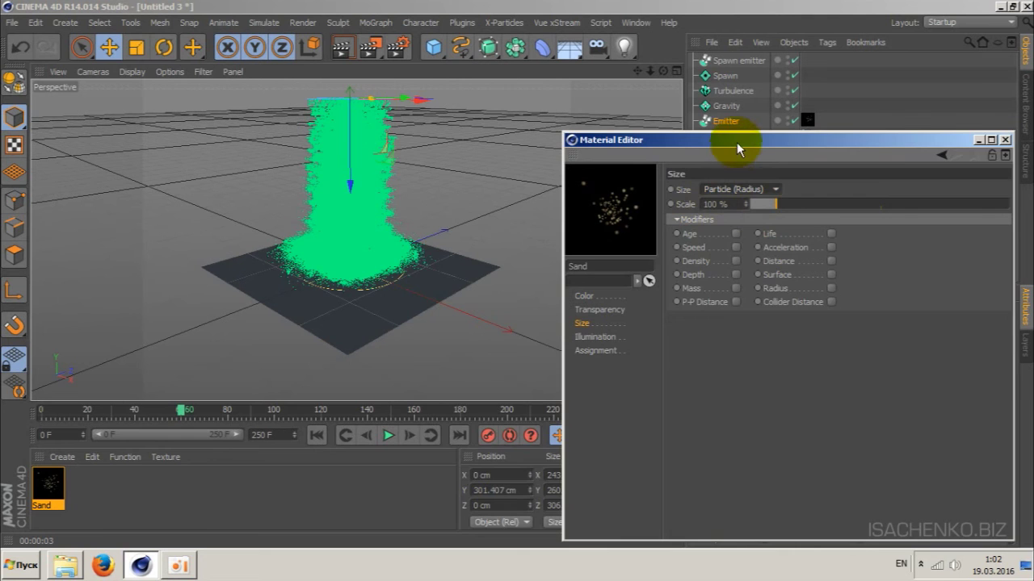
Set the Sand material's size Scale to 25 % and start an interactive render preview.
left_click_drag(737, 142, 576, 142)
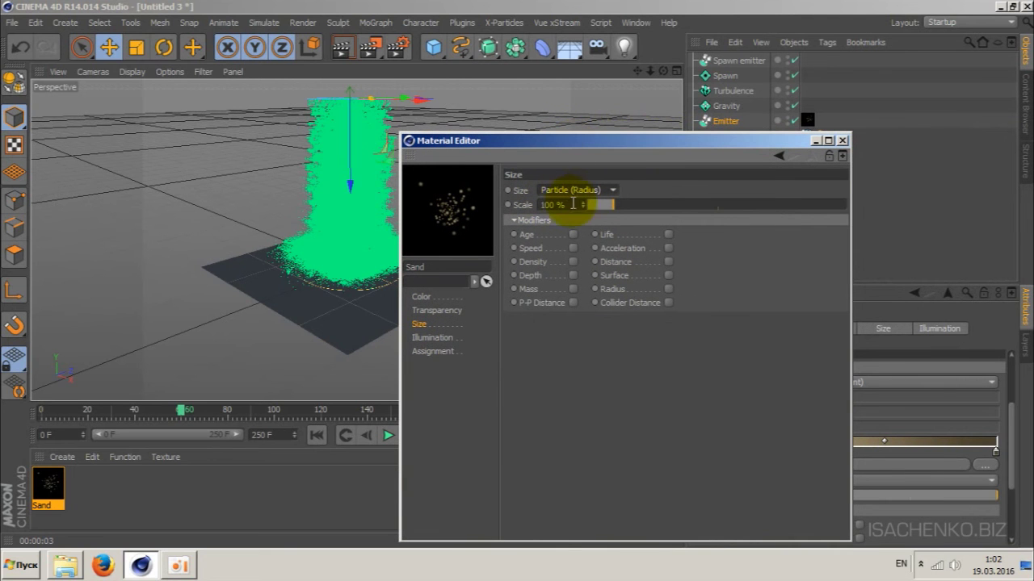
left_click_drag(636, 139, 524, 143)
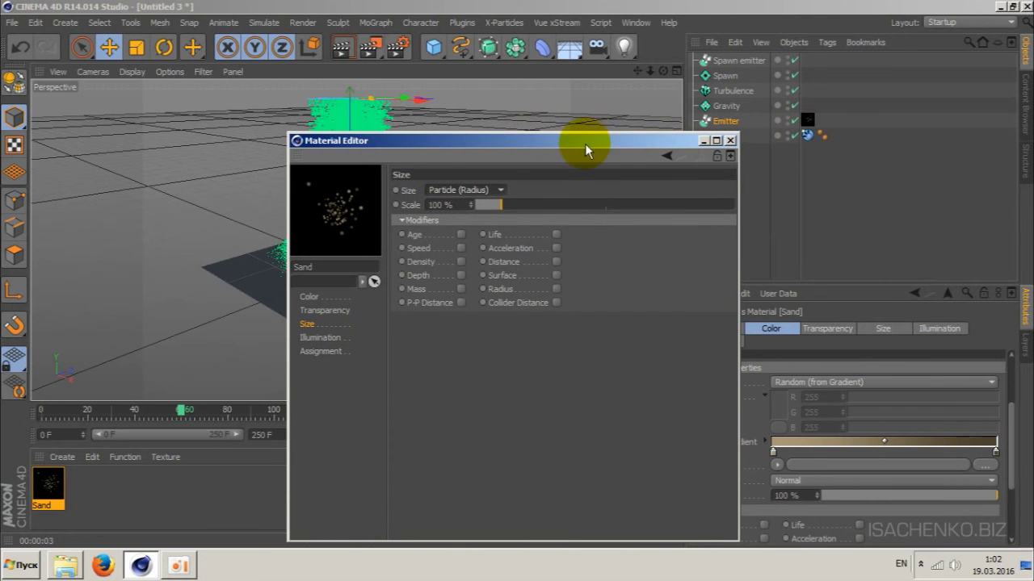
left_click_drag(585, 144, 844, 151)
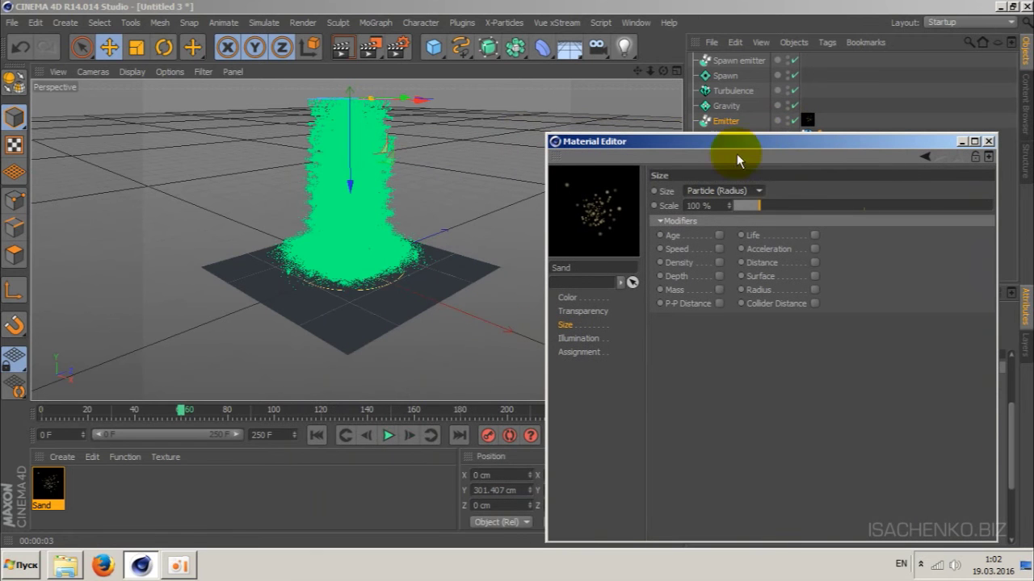
left_click(707, 205)
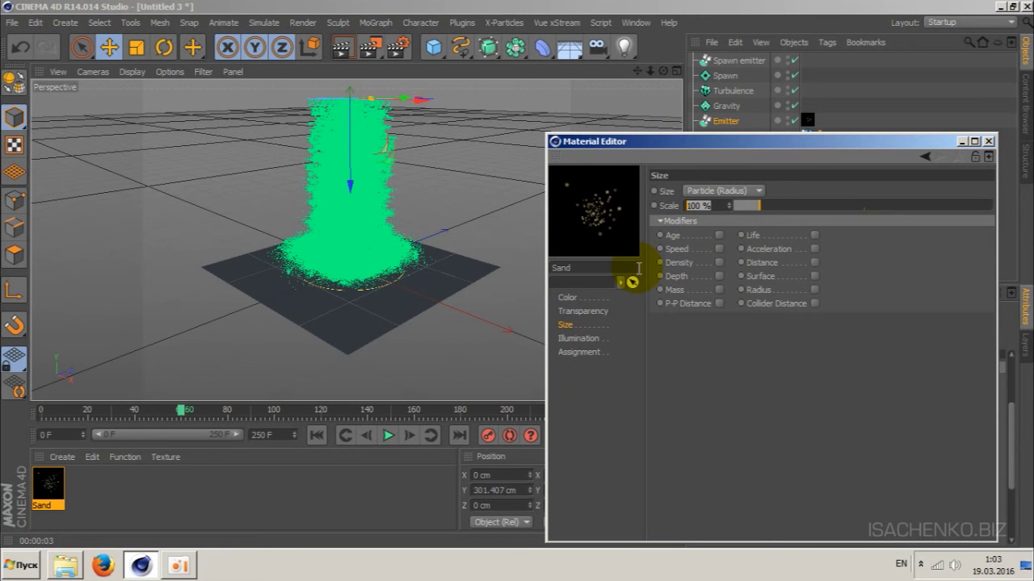
type("25")
key("Return")
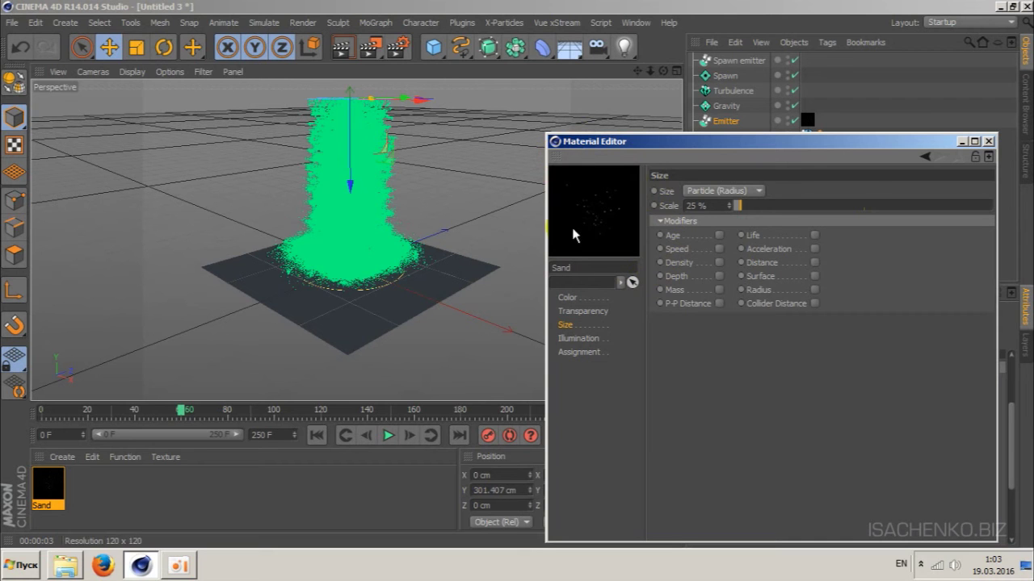
left_click(960, 141)
key("alt+r")
Render the view to preview the sand, then select Spawn emitter and the Sand material.
key("ctrl+r")
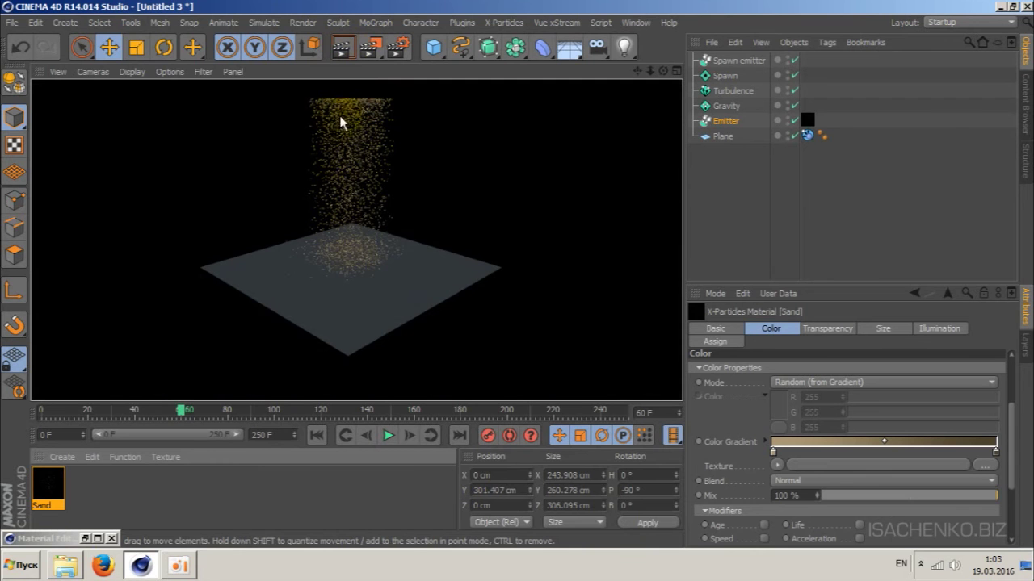
left_click(341, 238)
left_click(328, 241)
left_click(363, 213)
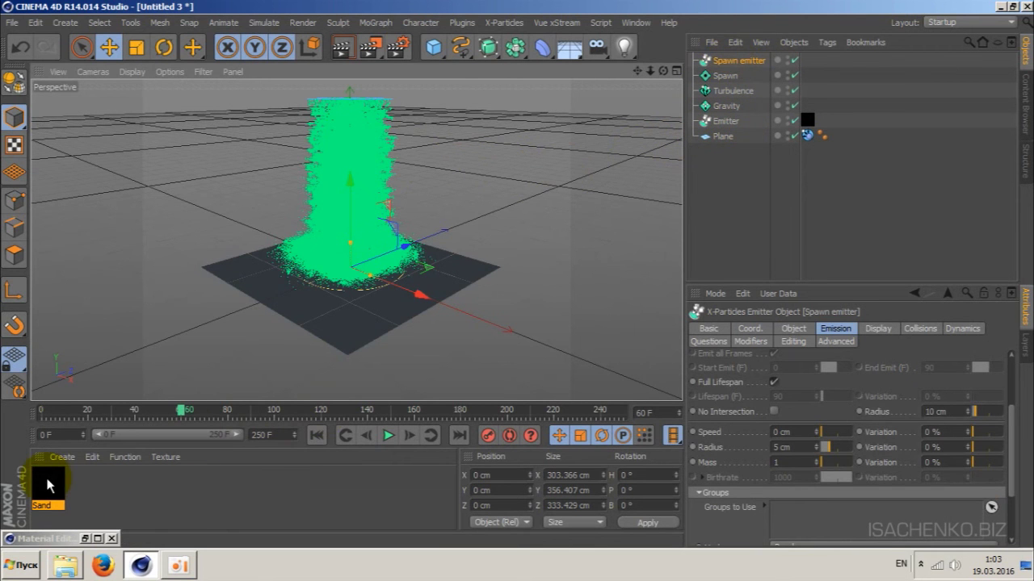
left_click(47, 485)
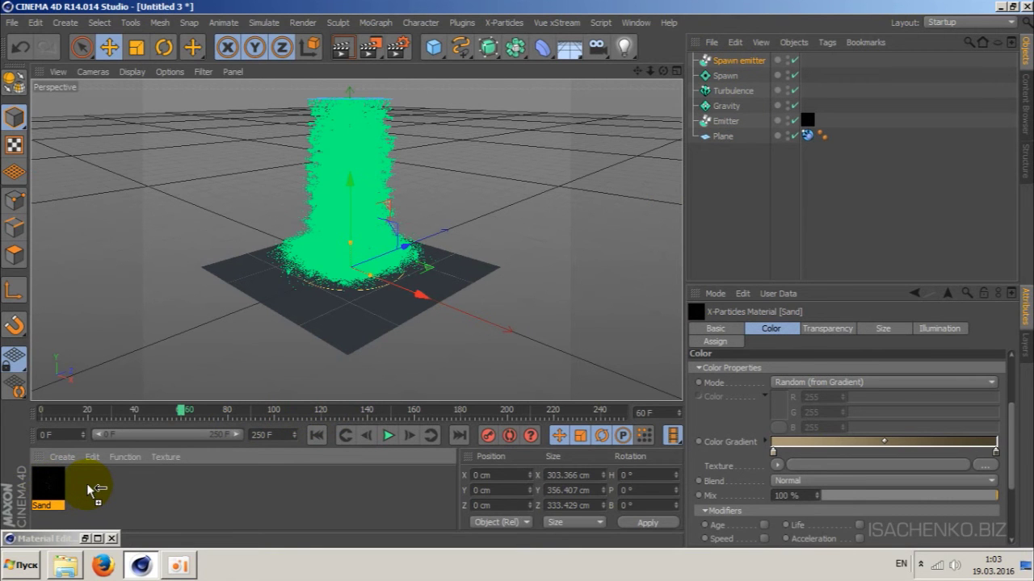
Duplicate the Sand material and rename the Sand.1 copy to 'Dust'.
left_click_drag(89, 488, 88, 483, "ctrl")
double_click(87, 490)
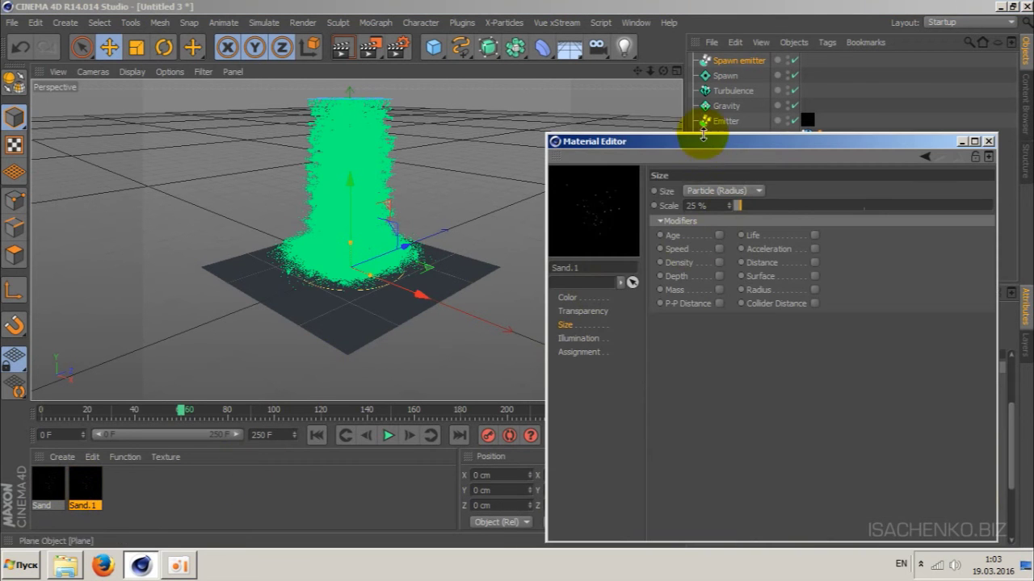
left_click_drag(702, 141, 730, 140)
double_click(592, 267)
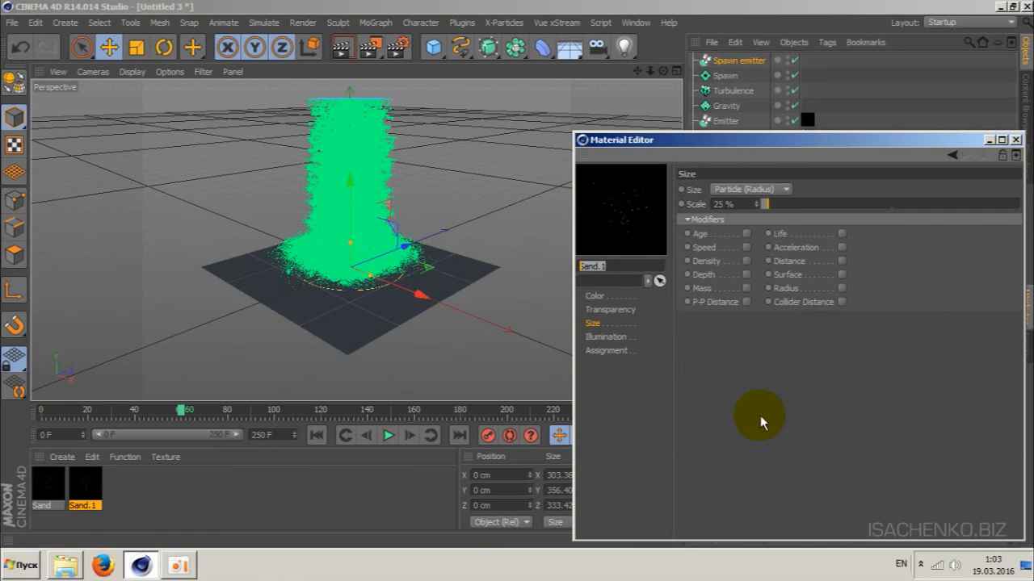
type("Dust")
key("Return")
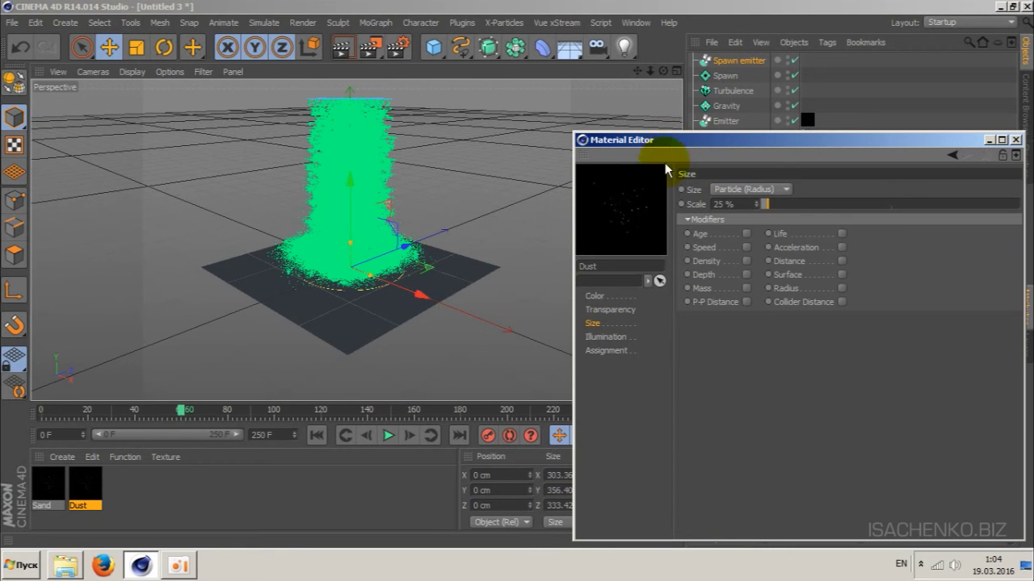
left_click(988, 144)
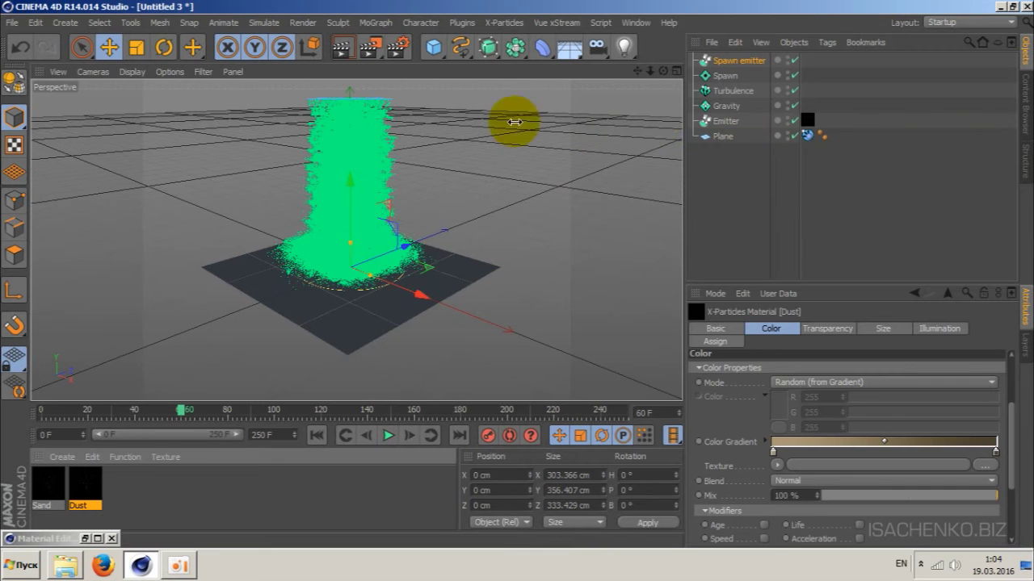
Set the Spawn emitter's particle Radius to 2 cm and restore the Dust material editor.
left_click(736, 62)
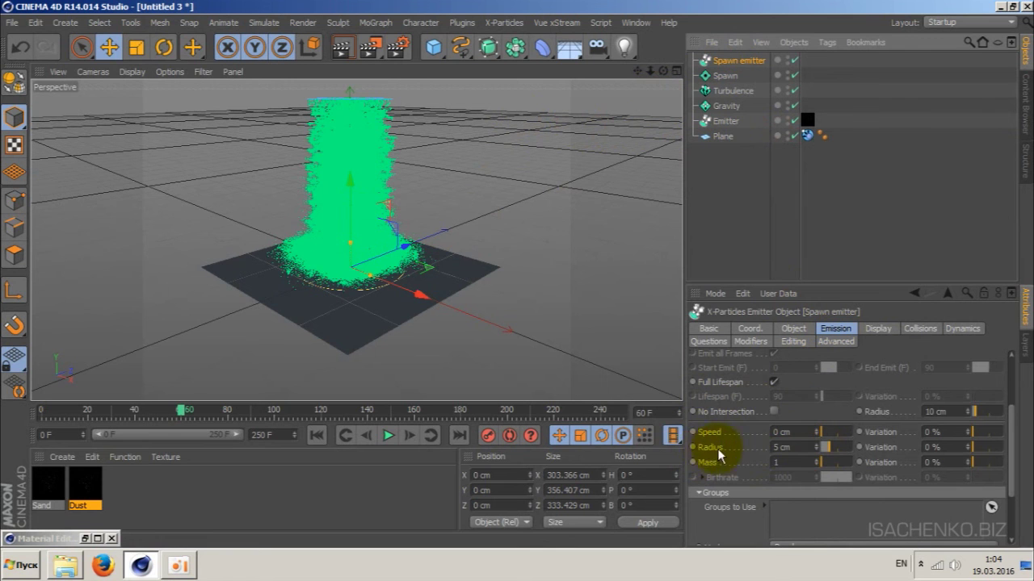
left_click(776, 446)
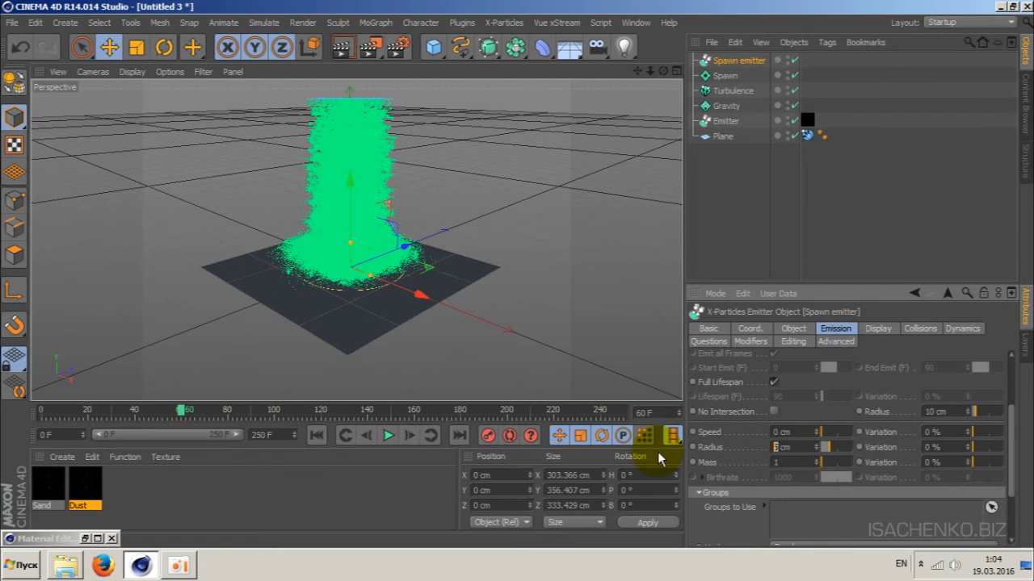
type("2")
key("Return")
left_click(84, 538)
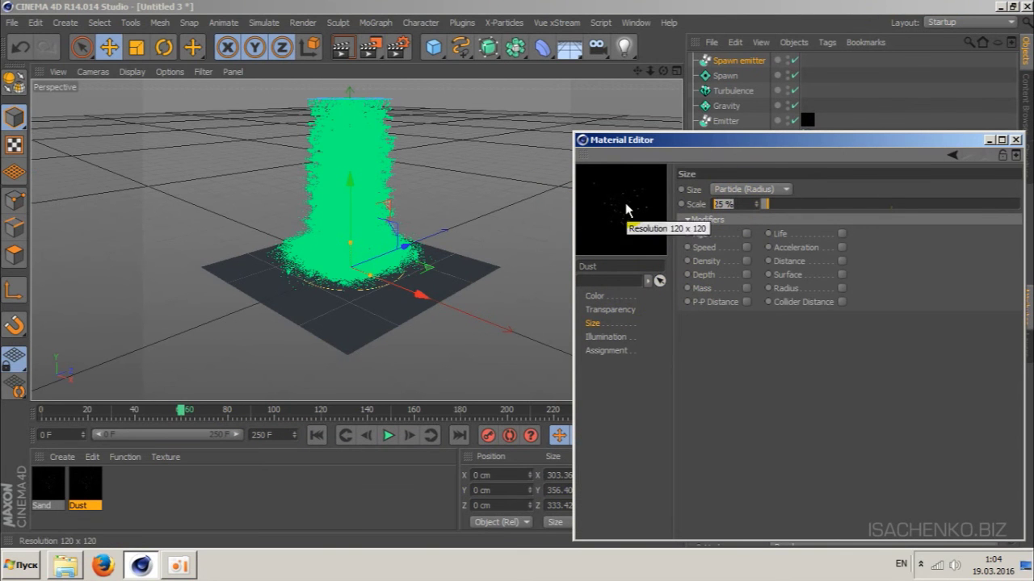
Set the Dust material's particle size Scale to 20 %.
type("20")
key("Return")
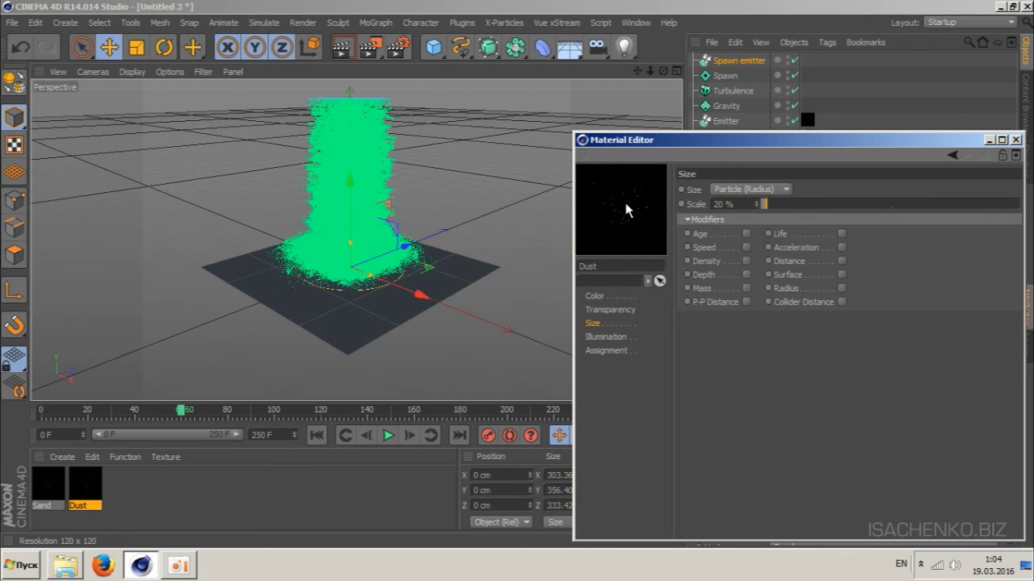
left_click(595, 296)
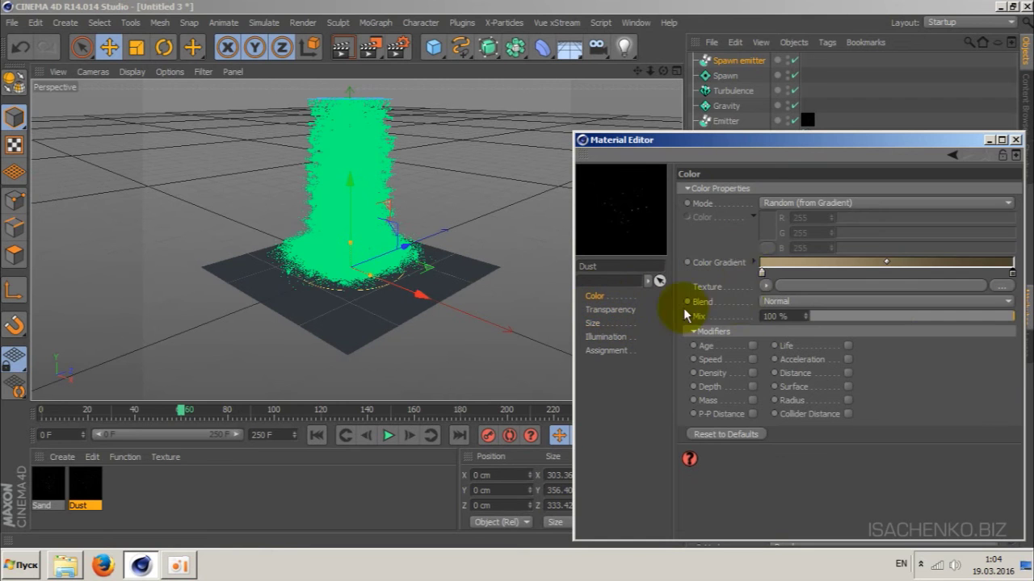
Recolour the Dust gradient from lighter tan to dark brown, then test-render the view.
double_click(762, 273)
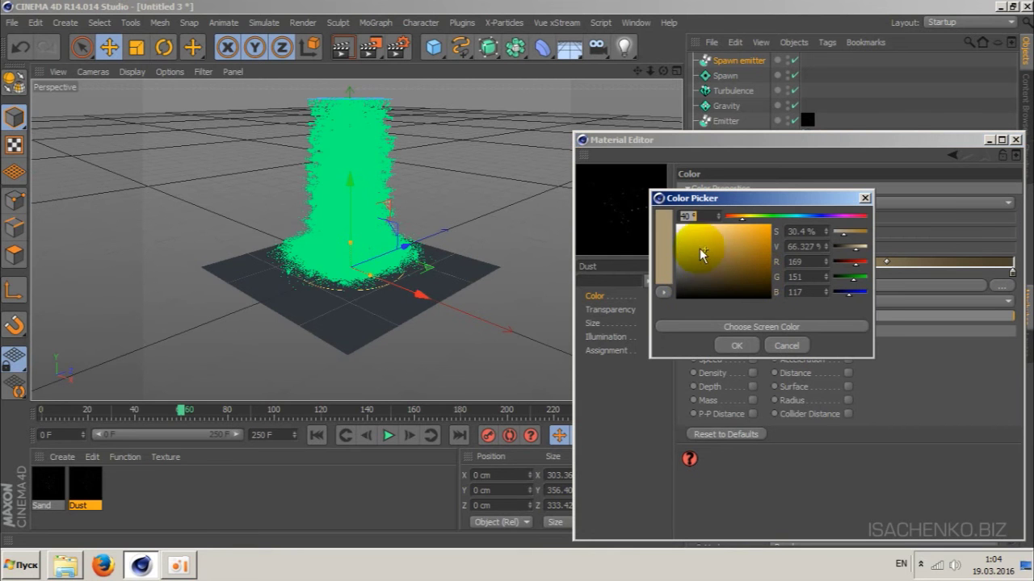
left_click_drag(704, 251, 705, 244)
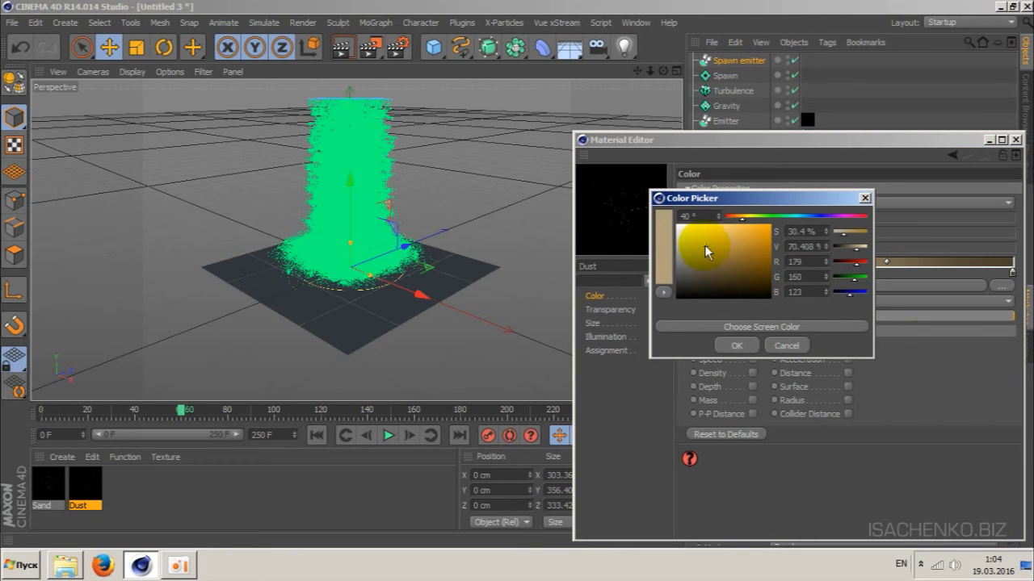
left_click(734, 346)
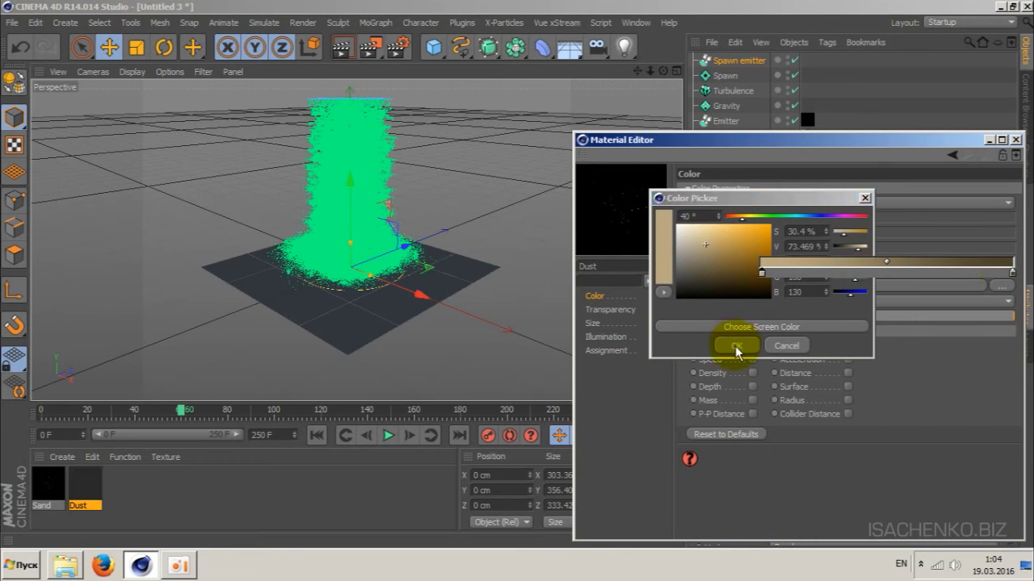
double_click(1012, 273)
left_click(865, 273)
left_click_drag(870, 274, 871, 272)
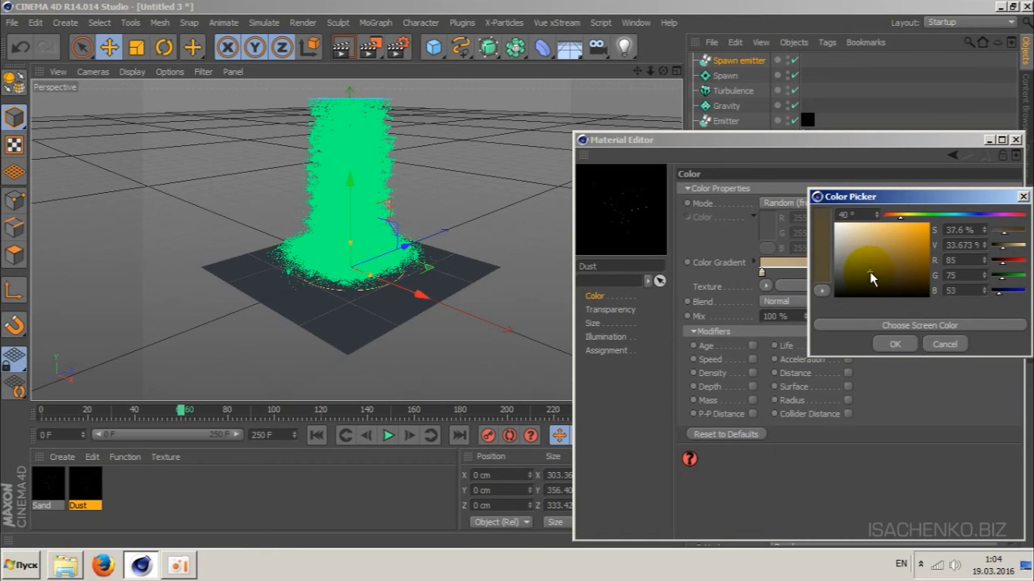
left_click(892, 343)
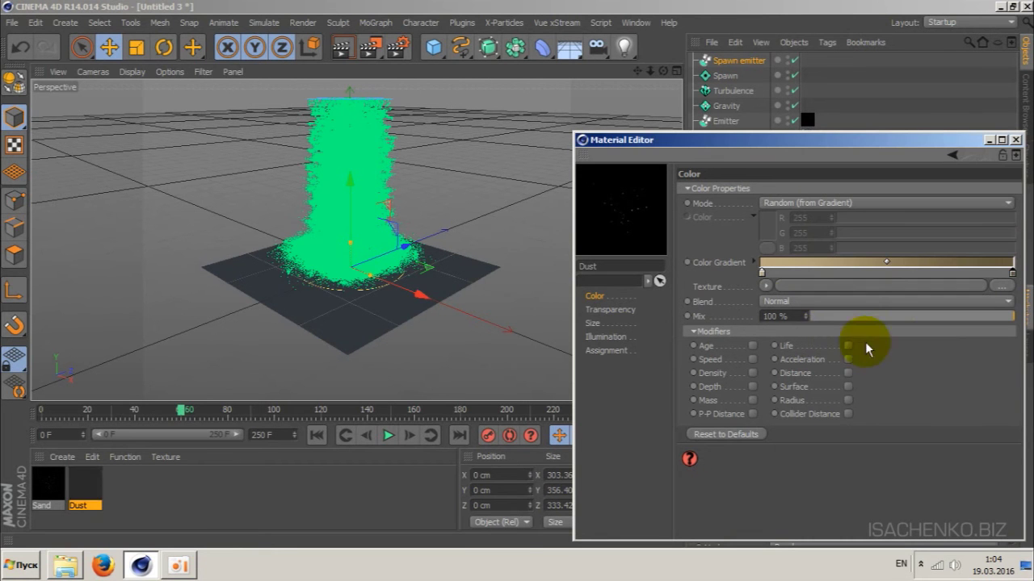
left_click(989, 140)
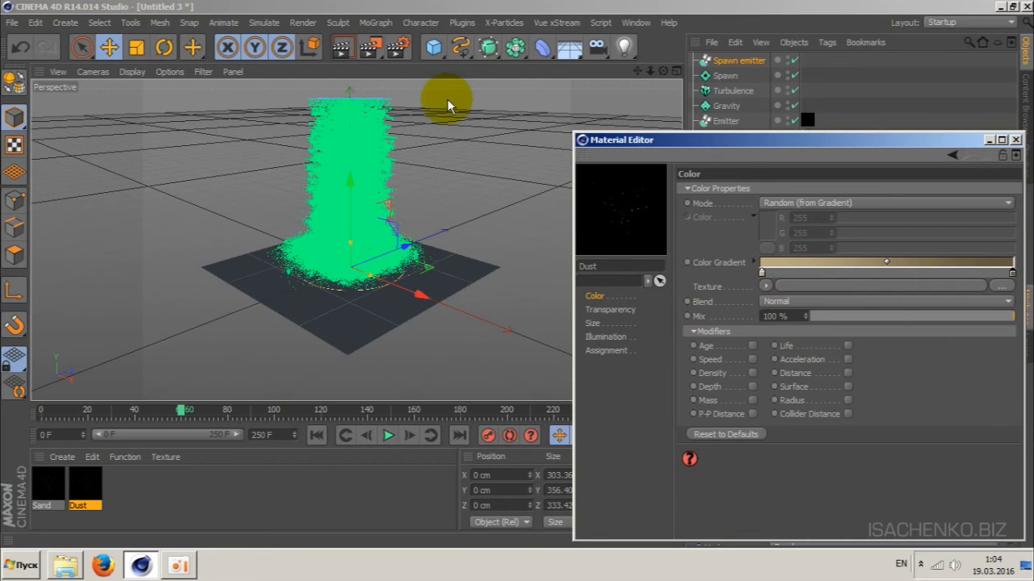
left_click(342, 51)
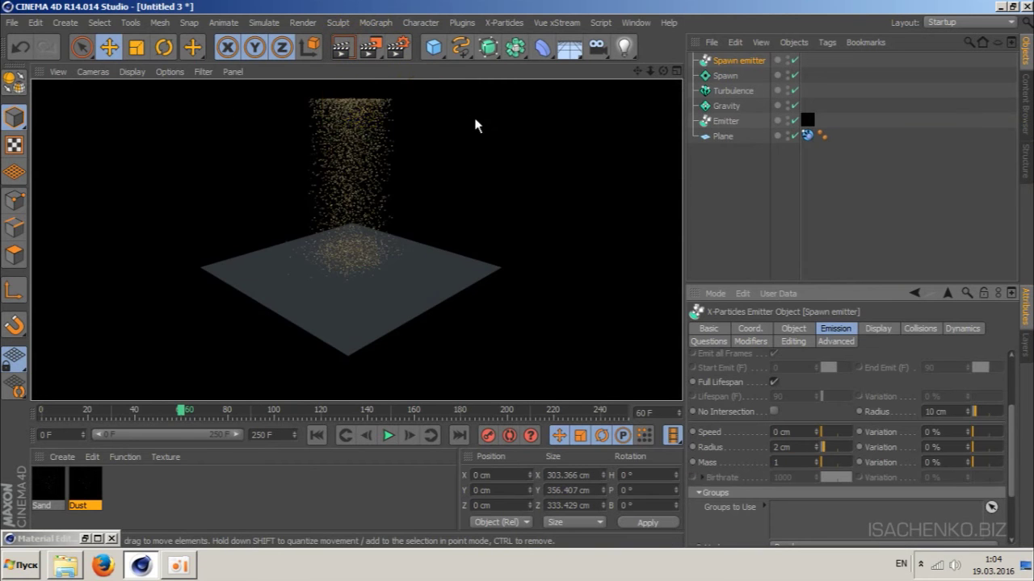
Apply the Dust material to Spawn emitter and render the view to check the brown sand.
left_click(288, 307)
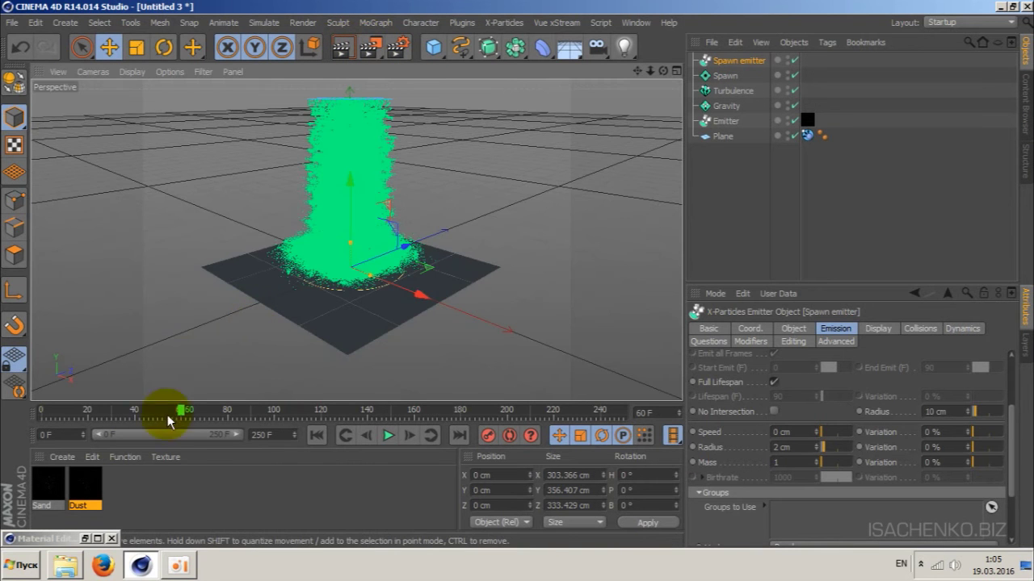
mouse_move(81, 484)
left_mouse_down()
mouse_move(650, 317)
mouse_move(739, 61)
left_mouse_up()
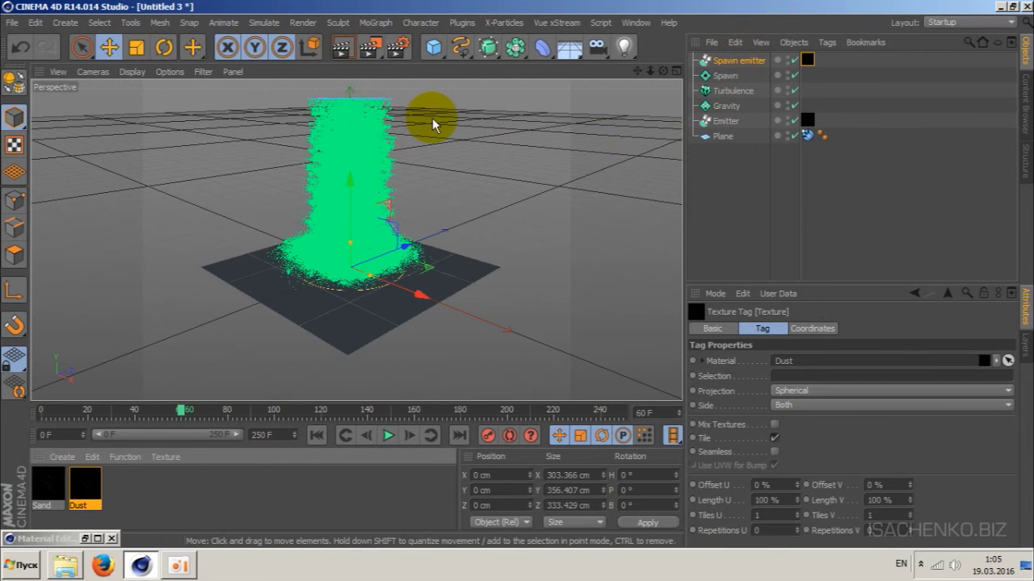
key("ctrl+r")
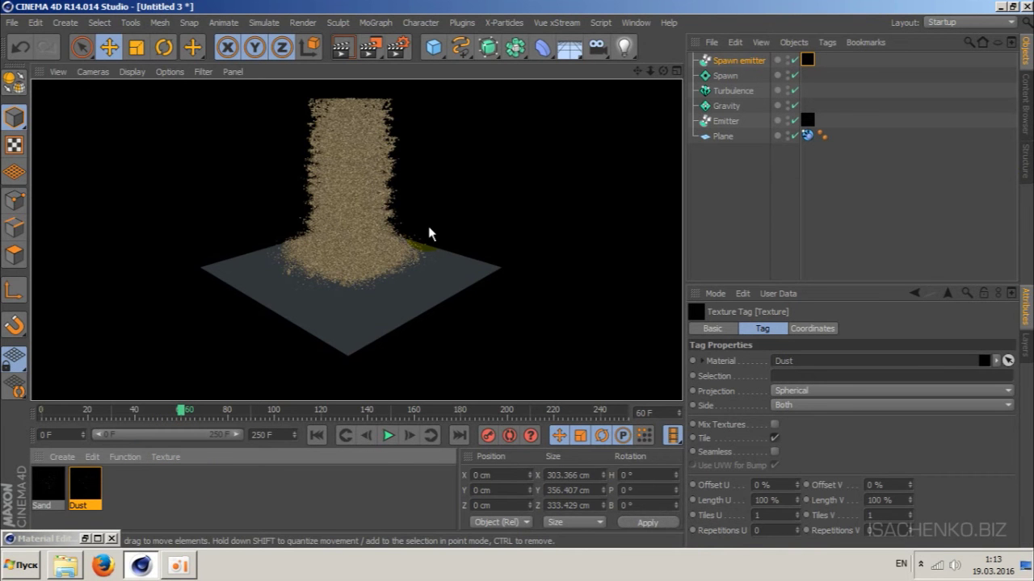
left_click(340, 185)
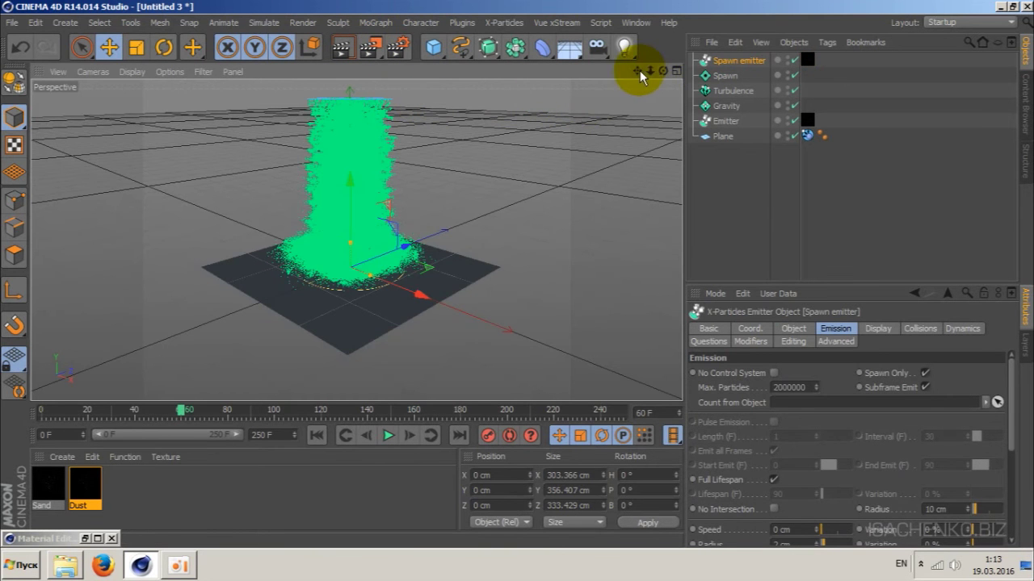
Frame the particle column, add a camera from the current view and look through it.
left_click_drag(639, 70, 639, 57)
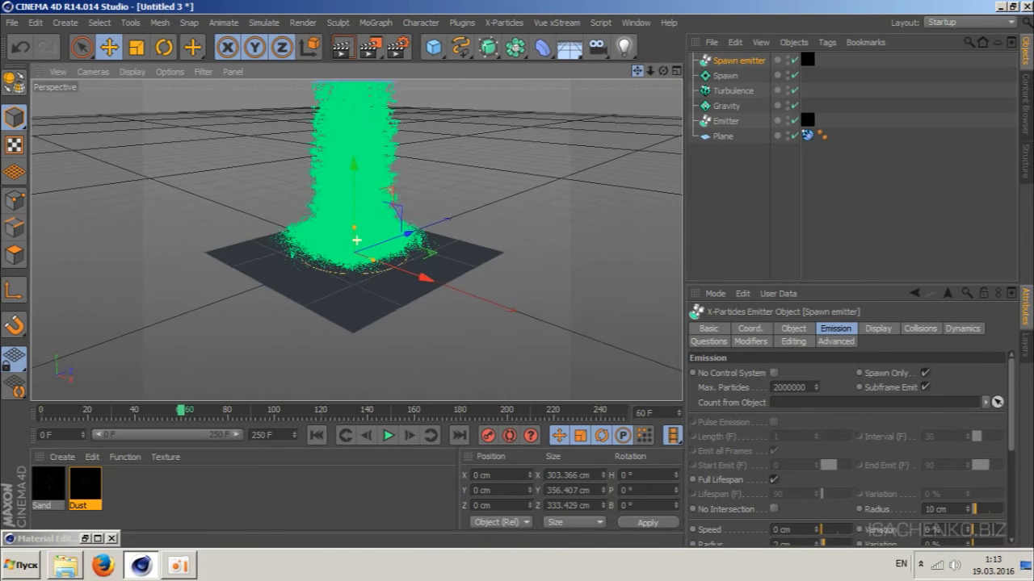
mouse_move(663, 71)
left_mouse_down()
mouse_move(642, 72)
mouse_move(665, 72)
left_mouse_up()
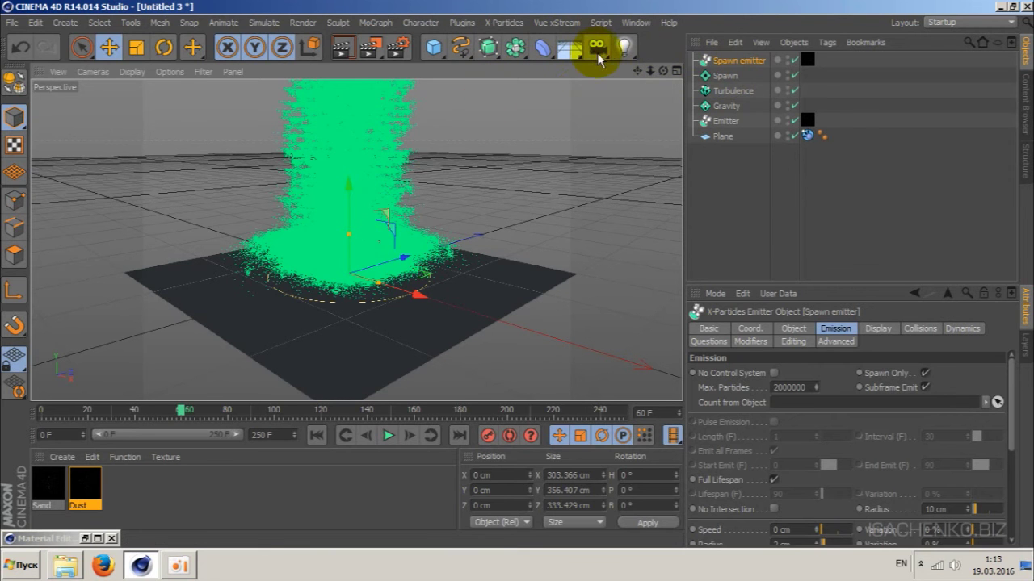
left_click(596, 50)
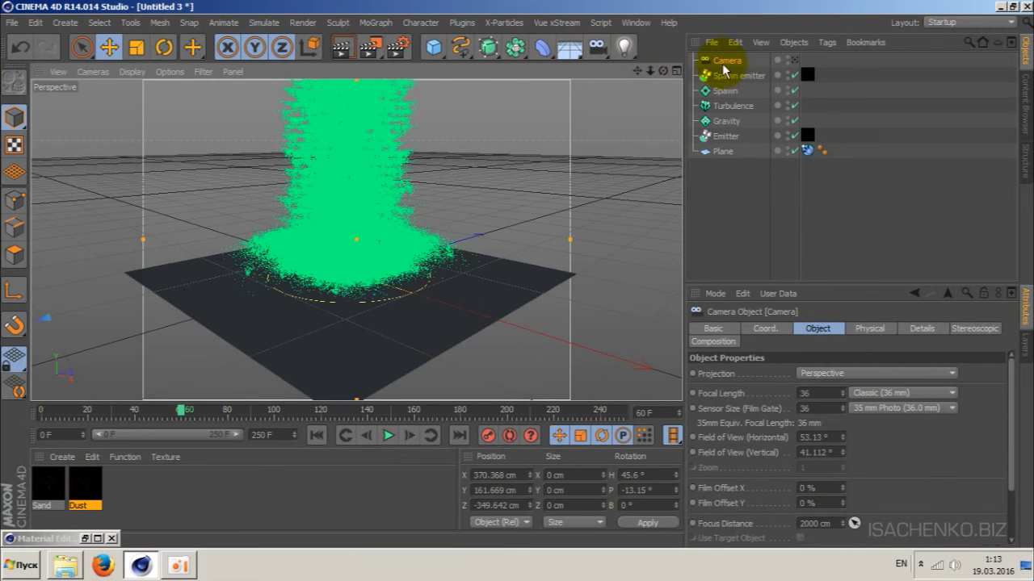
left_click(794, 61)
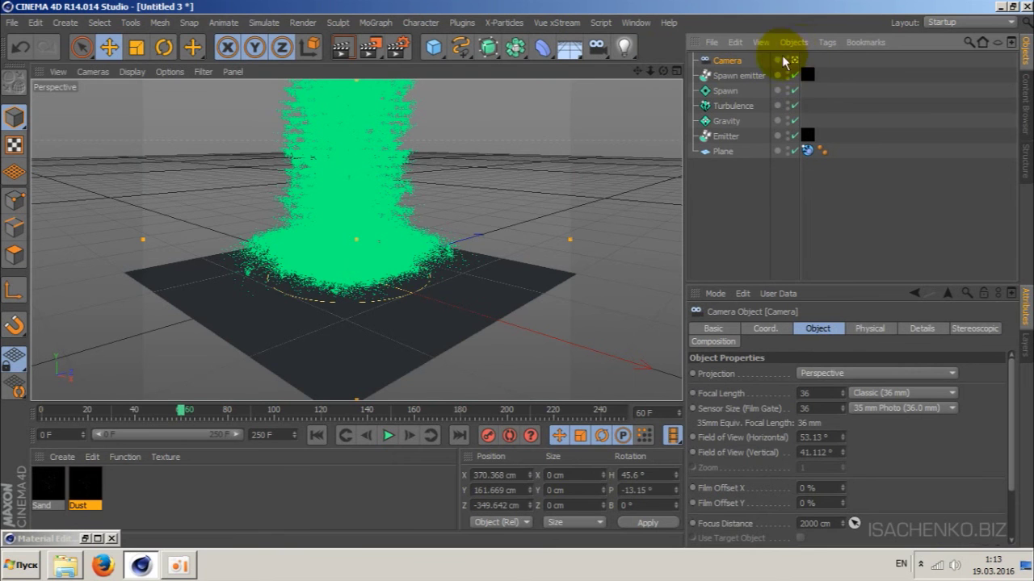
Add a Protection tag to the Camera to lock its position, scale and rotation.
right_click(722, 71)
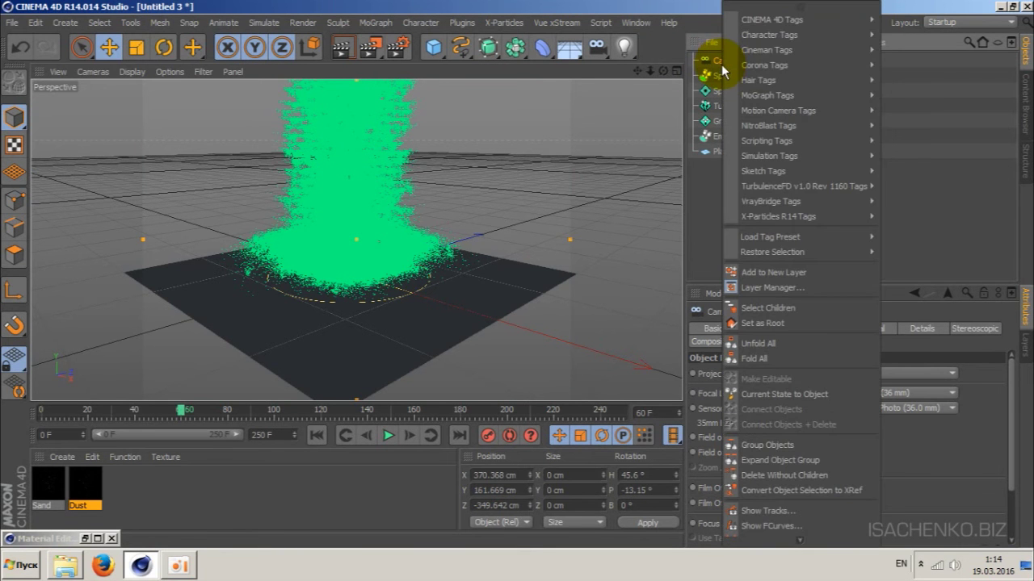
mouse_move(778, 20)
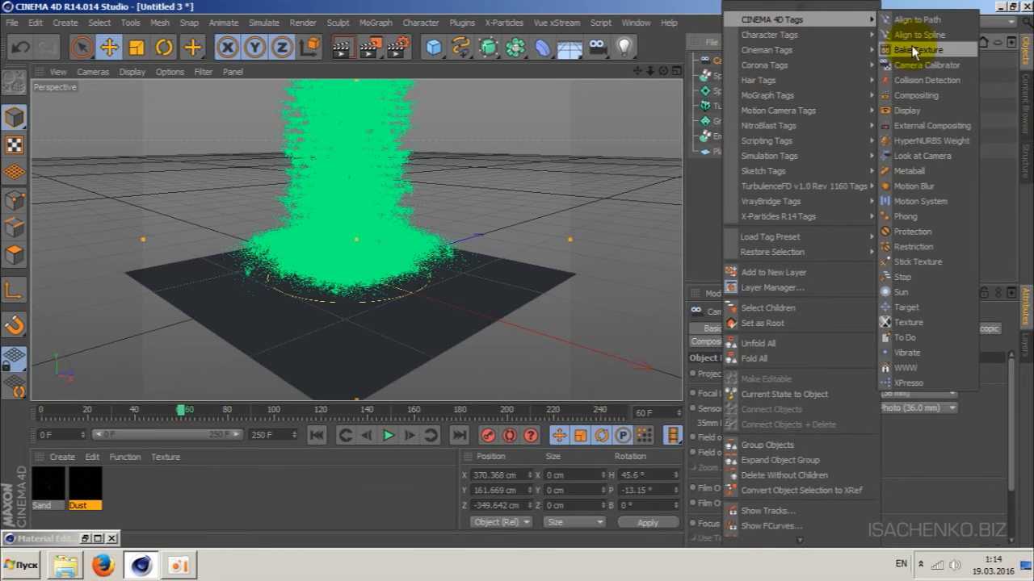
left_click(920, 229)
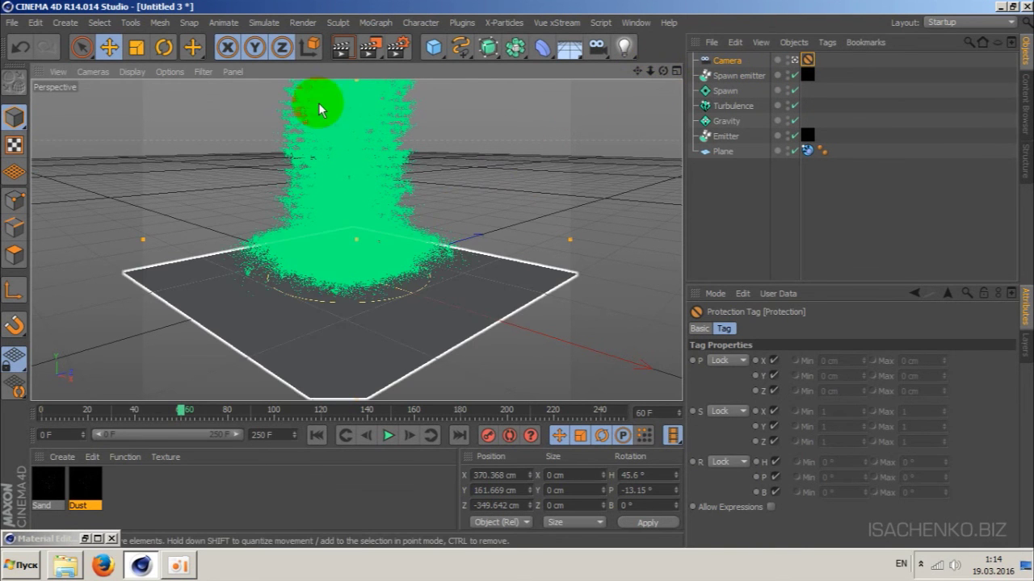
left_click_drag(301, 104, 359, 179)
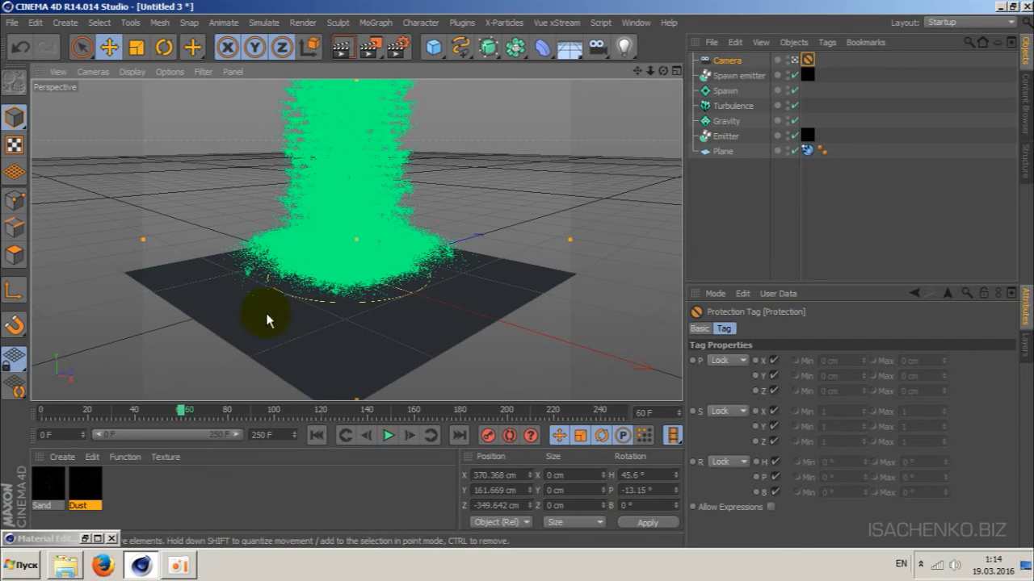
left_click_drag(359, 179, 318, 228)
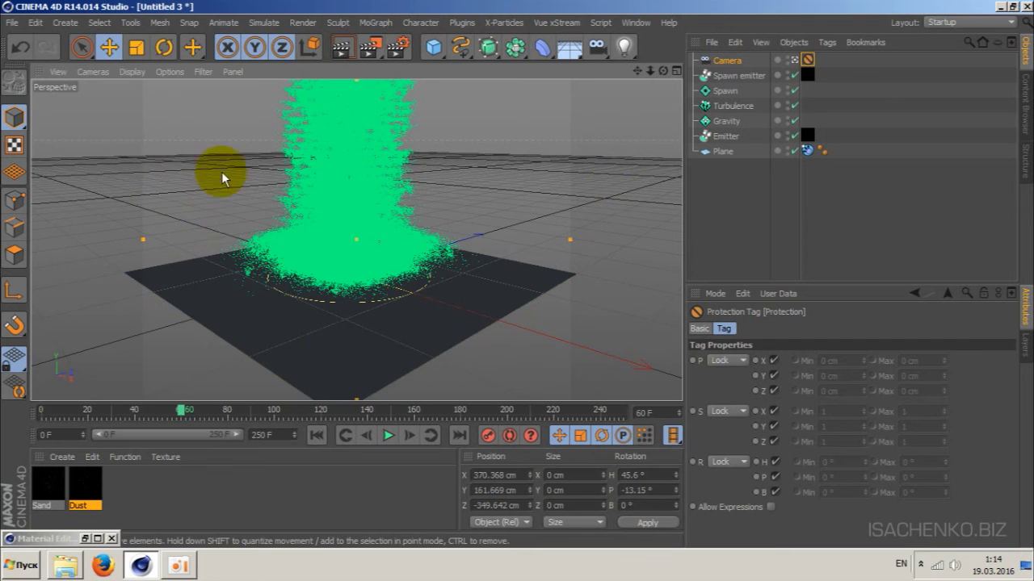
left_click_drag(214, 246, 307, 231)
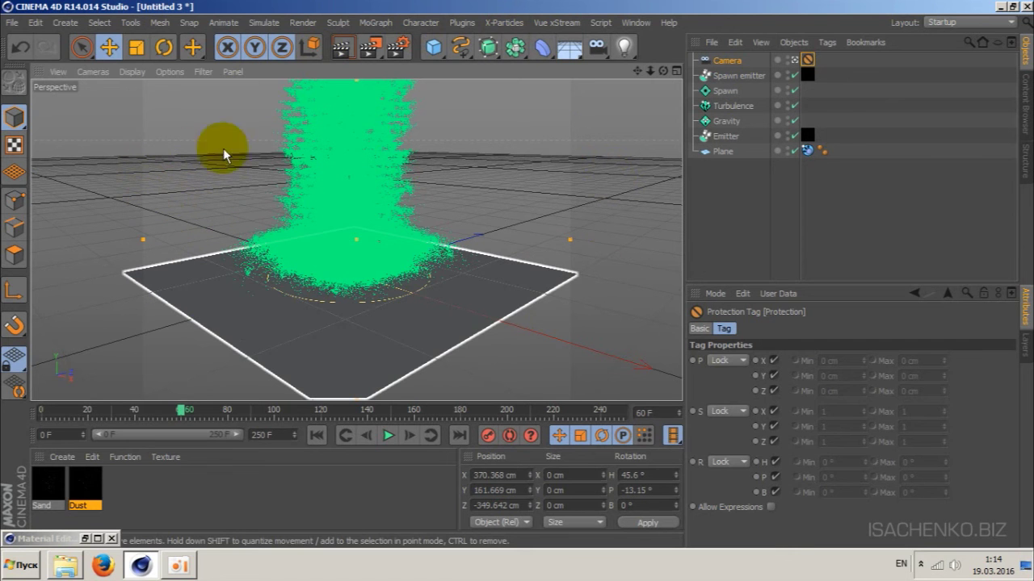
left_click_drag(371, 284, 288, 208)
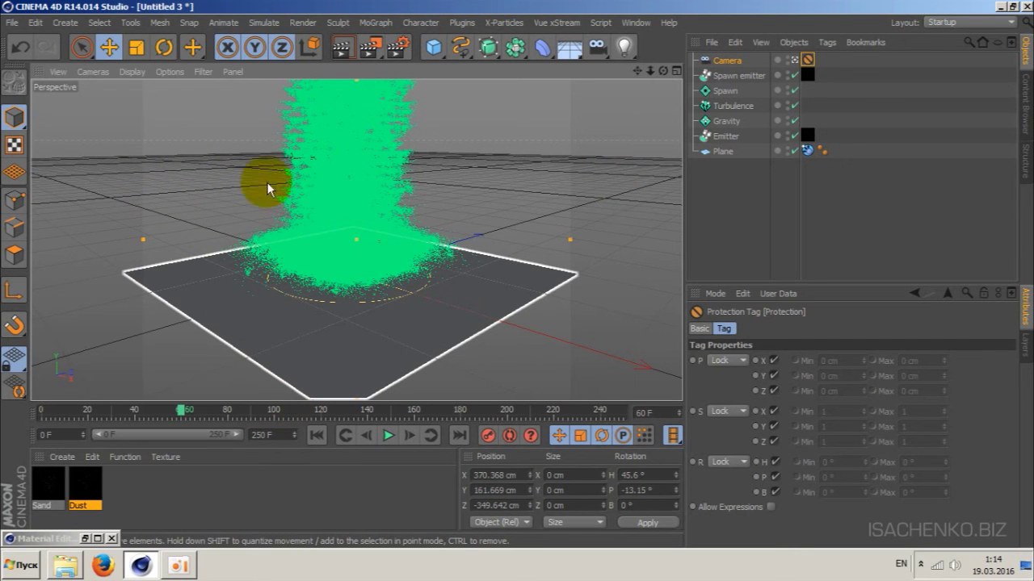
left_click_drag(346, 258, 311, 218)
left_click_drag(360, 330, 353, 303)
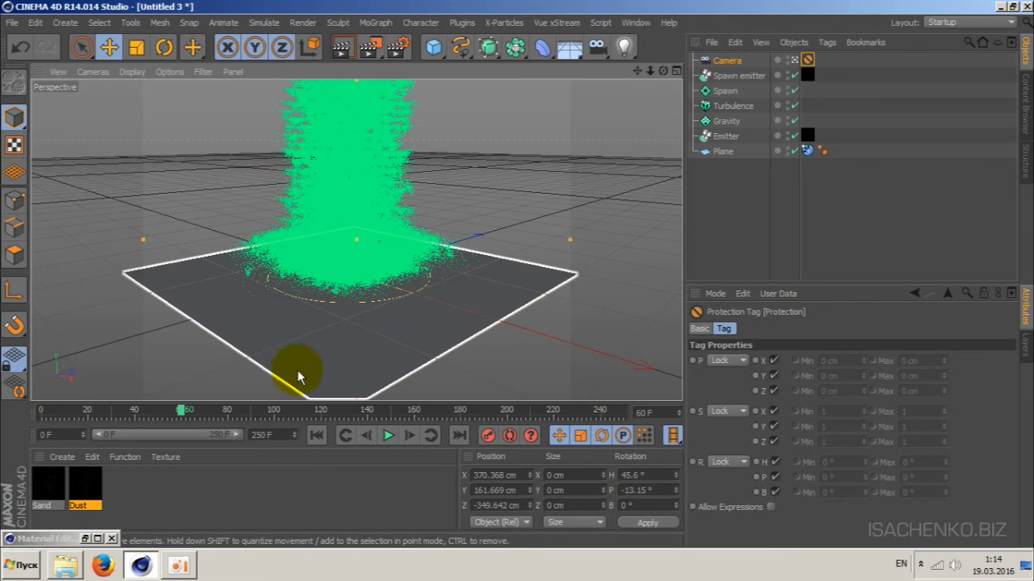
left_click(270, 378)
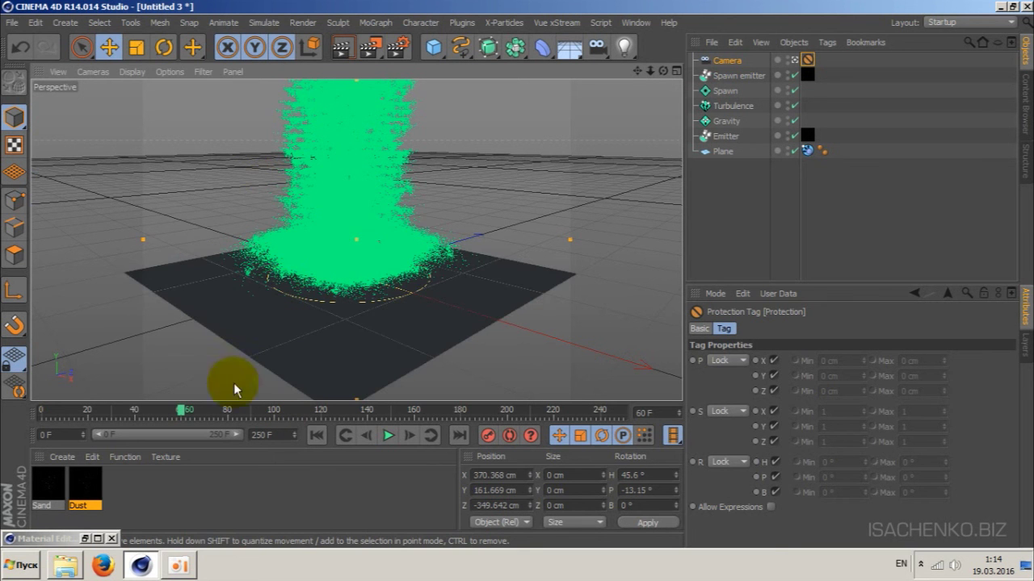
Create a material named Sky with Color and Specular off and Luminance on.
double_click(161, 490)
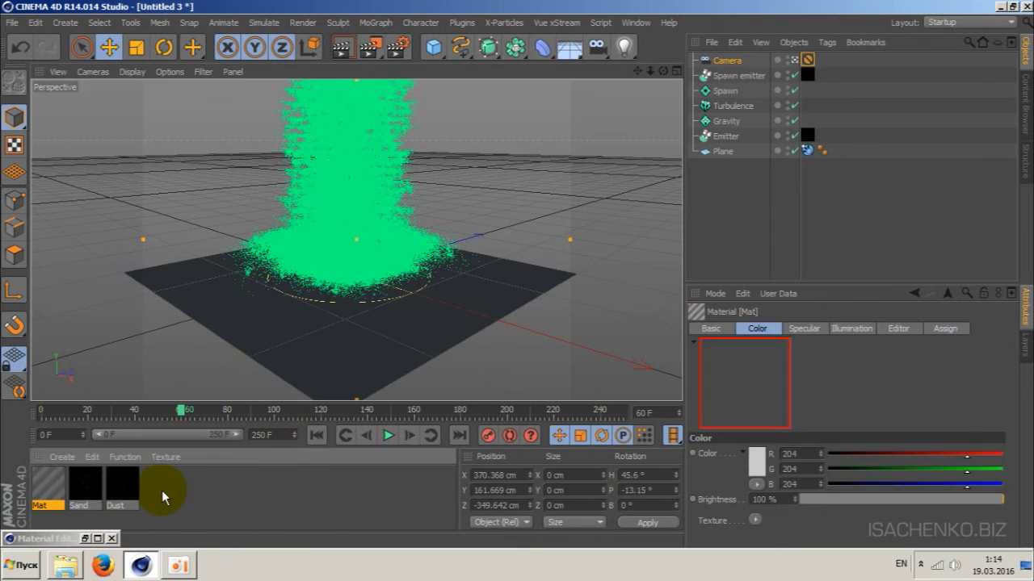
double_click(50, 486)
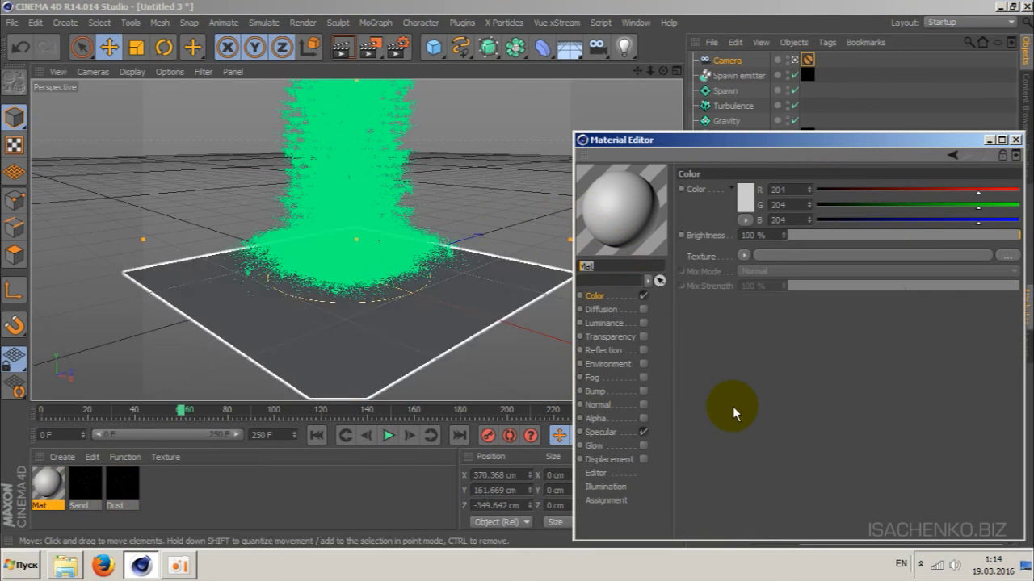
type("Sky")
key("Return")
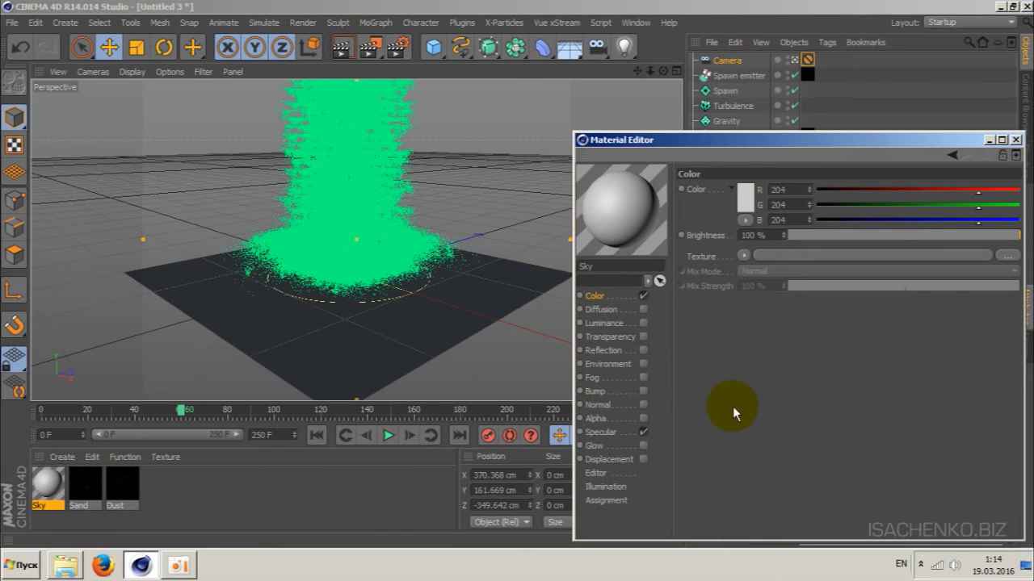
left_click(642, 296)
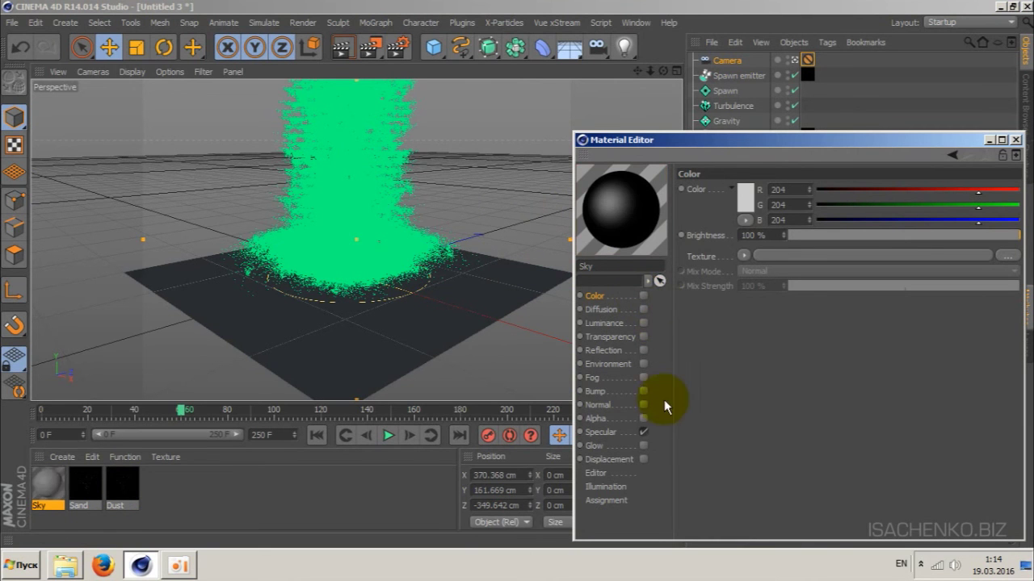
left_click(643, 432)
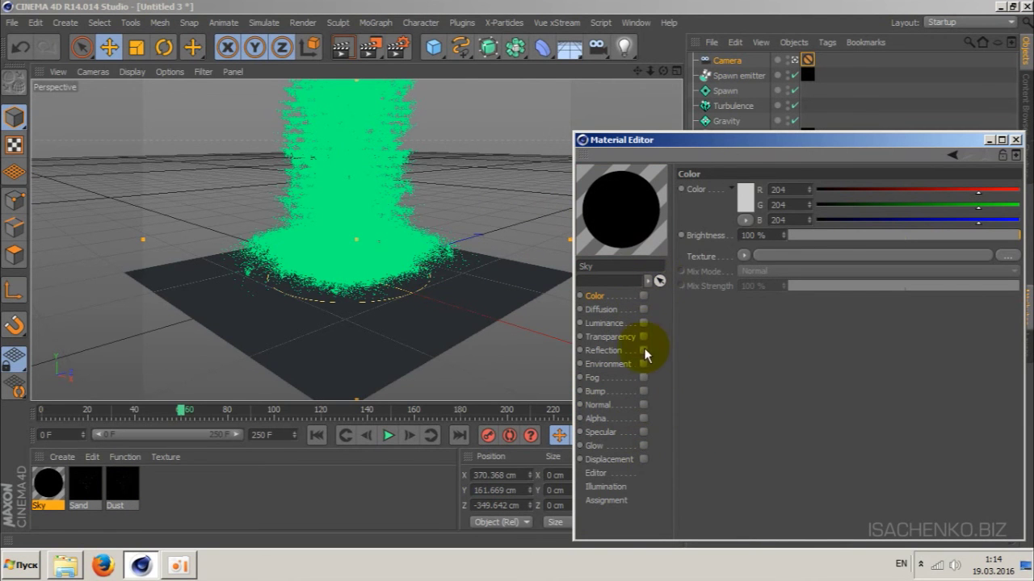
left_click(643, 323)
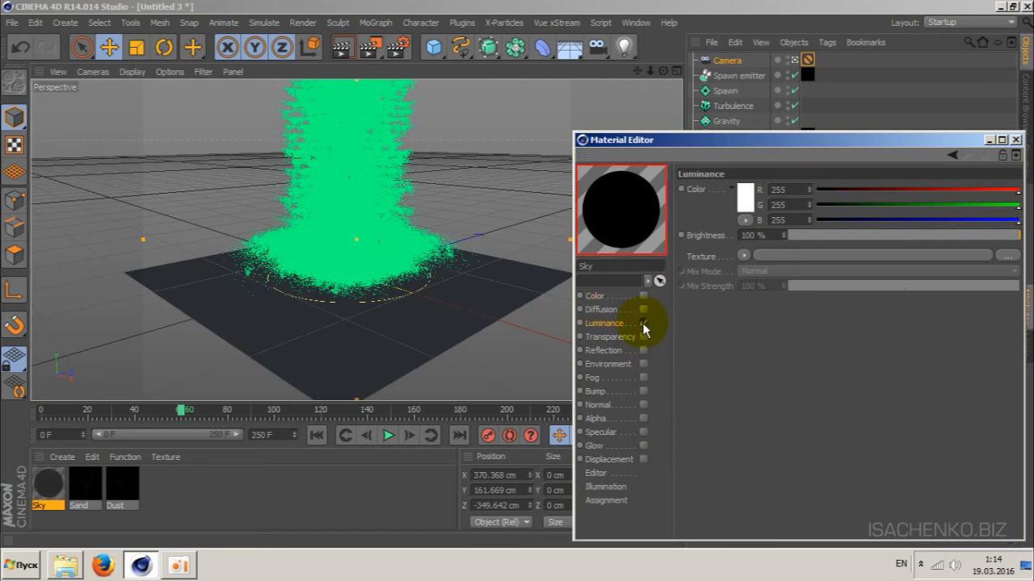
left_click(742, 255)
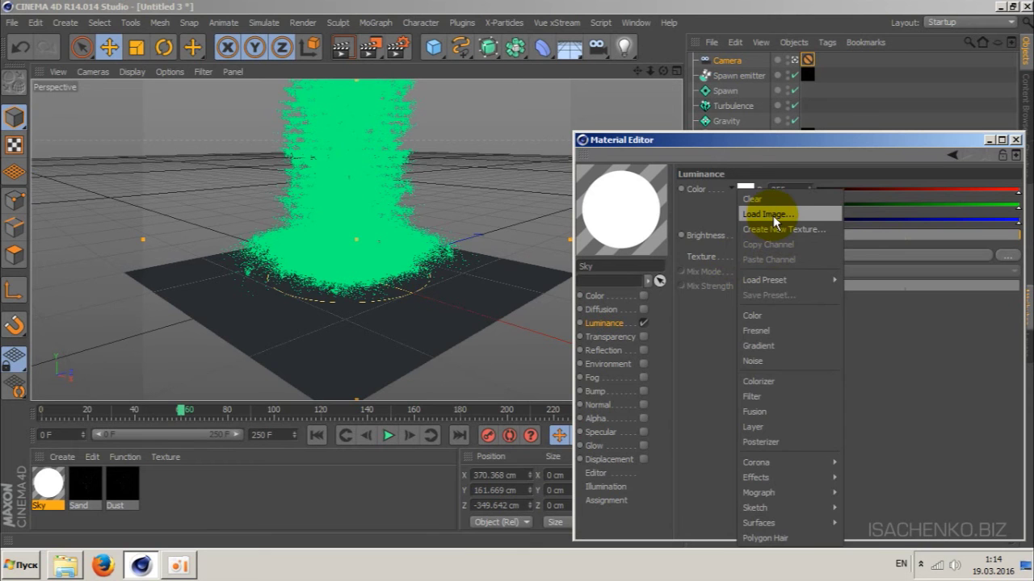
Load Home Pierre Bathroom.exr from the HDRI maps folder as the Sky luminance texture, without copying it.
left_click(701, 343)
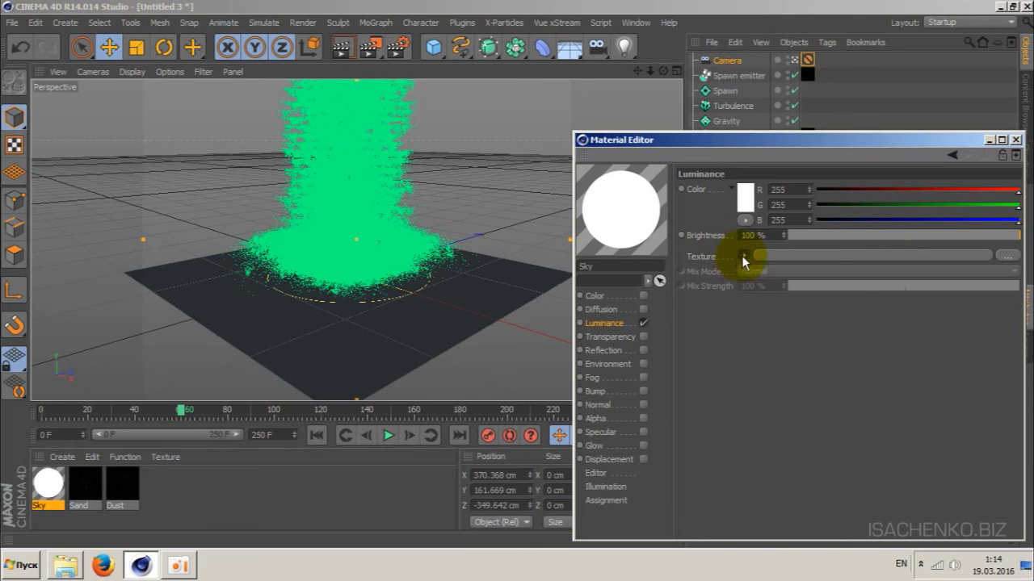
left_click(743, 256)
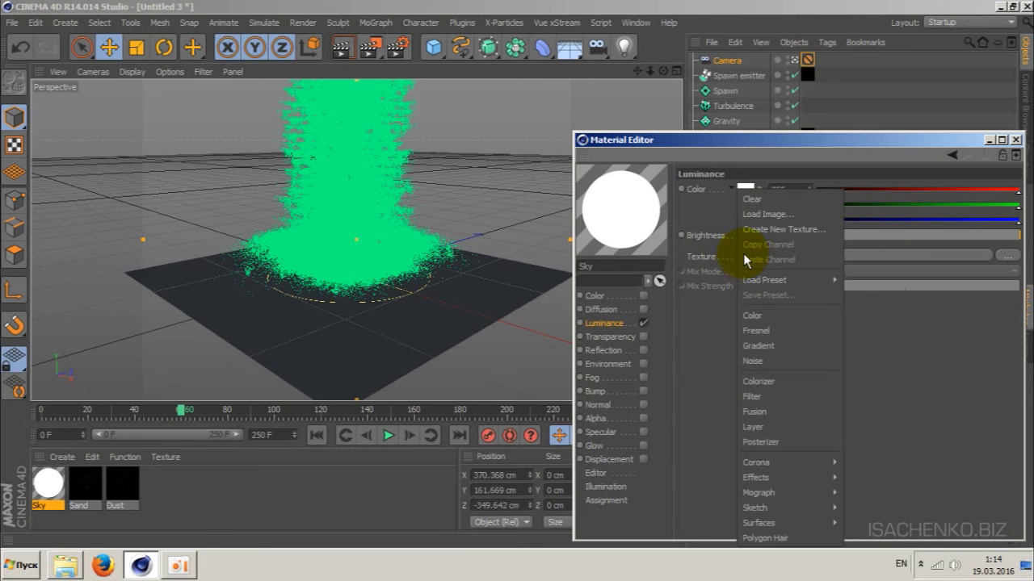
left_click(768, 212)
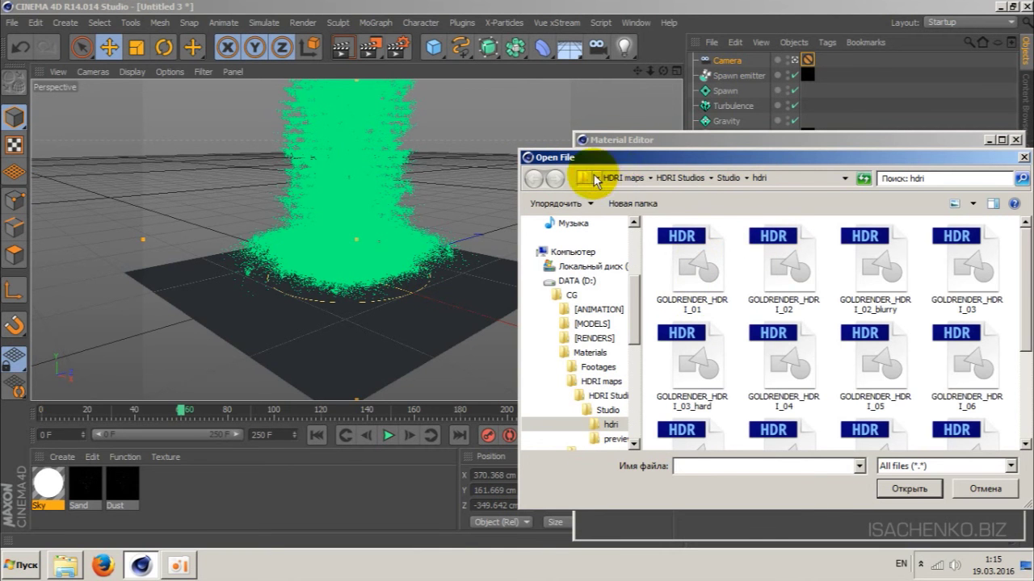
left_click(617, 178)
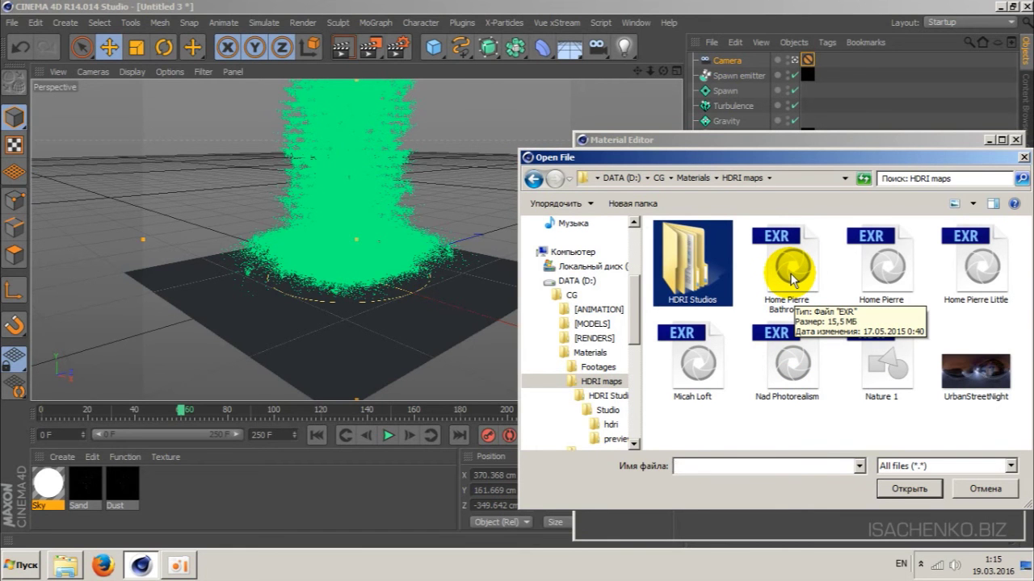
left_click(791, 278)
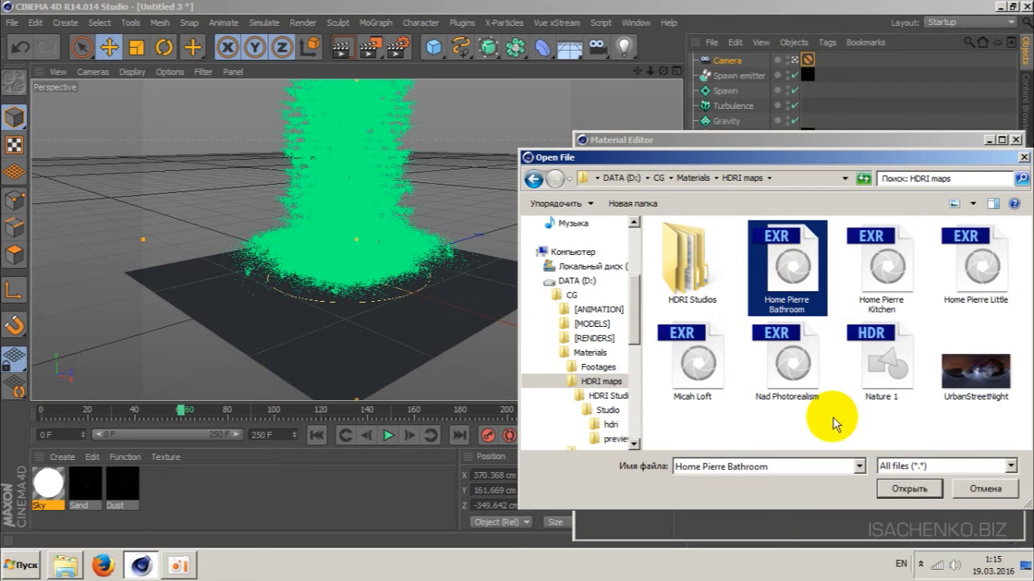
left_click(906, 490)
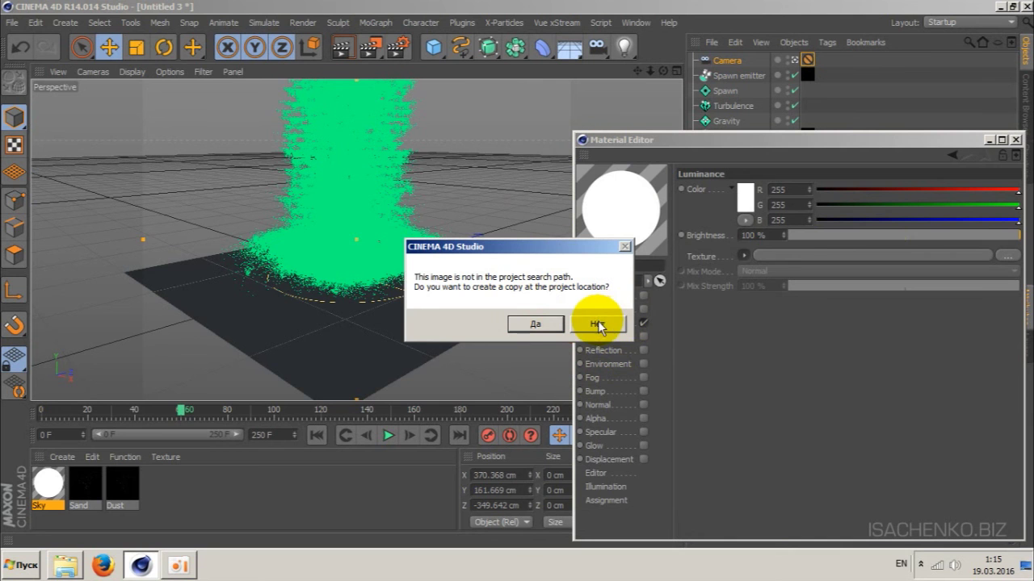
left_click(605, 321)
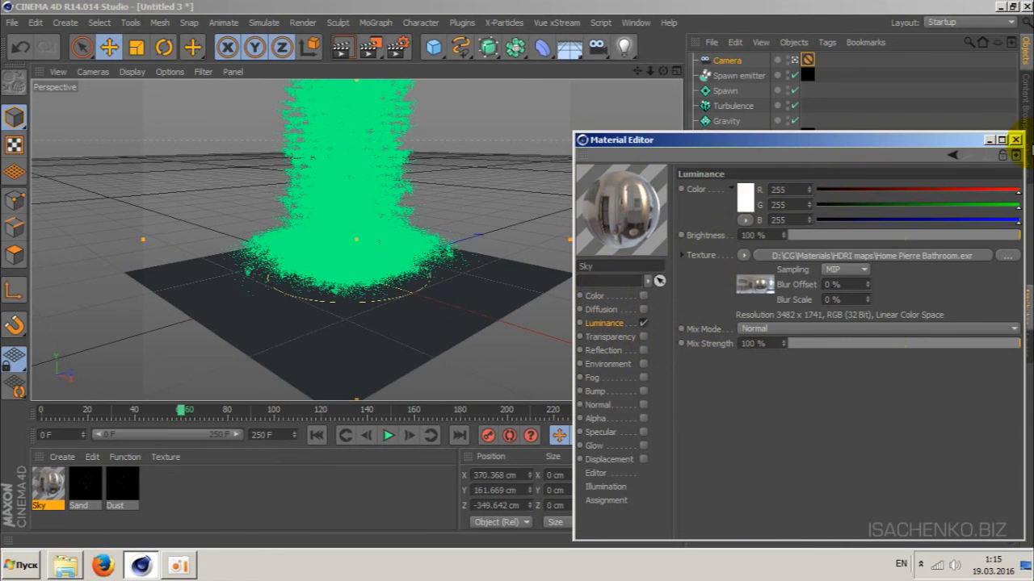
left_click(1016, 142)
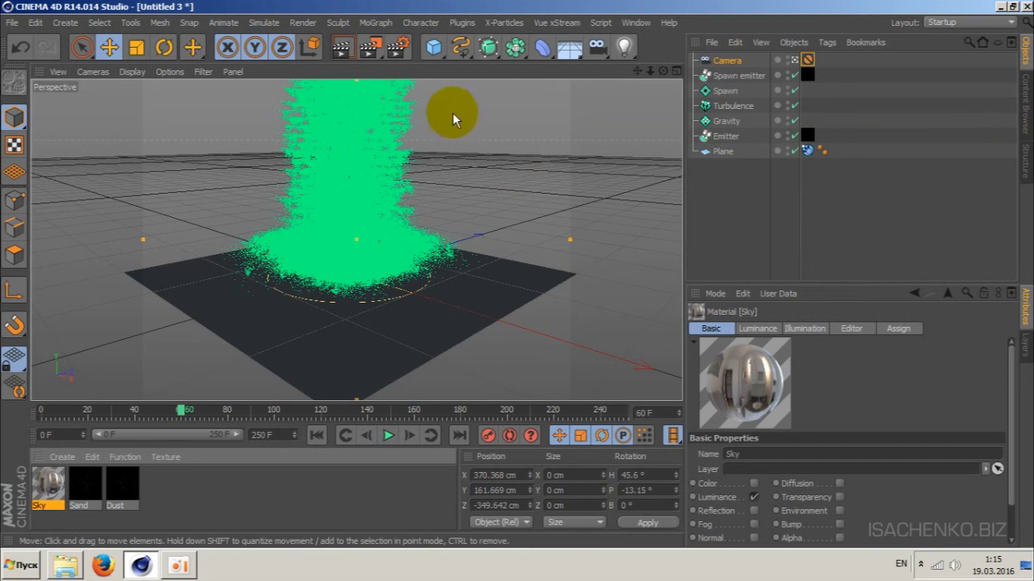
Add a Sky object from the Floor palette and apply the Sky material to it.
left_click(569, 45)
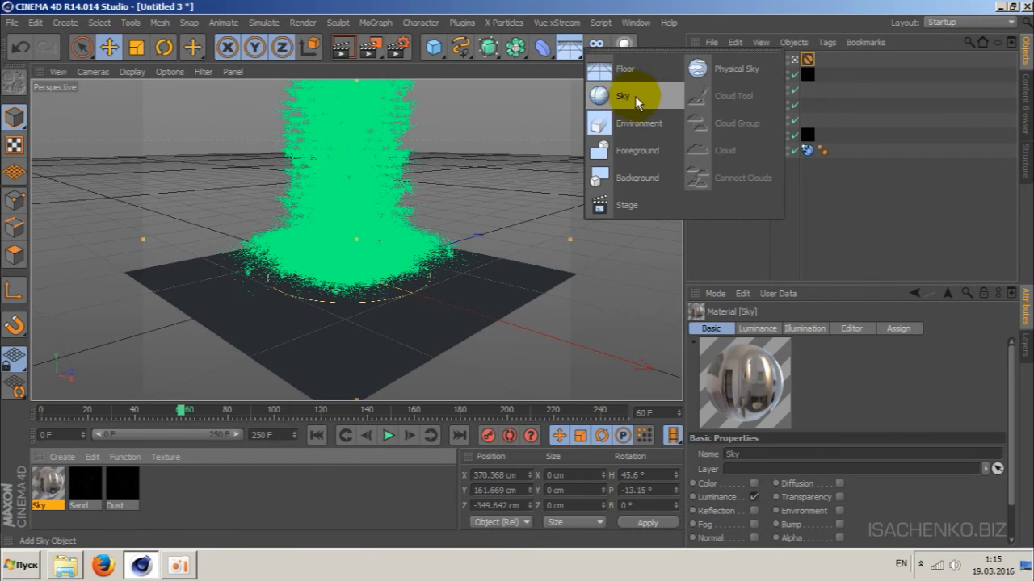
left_click(632, 95)
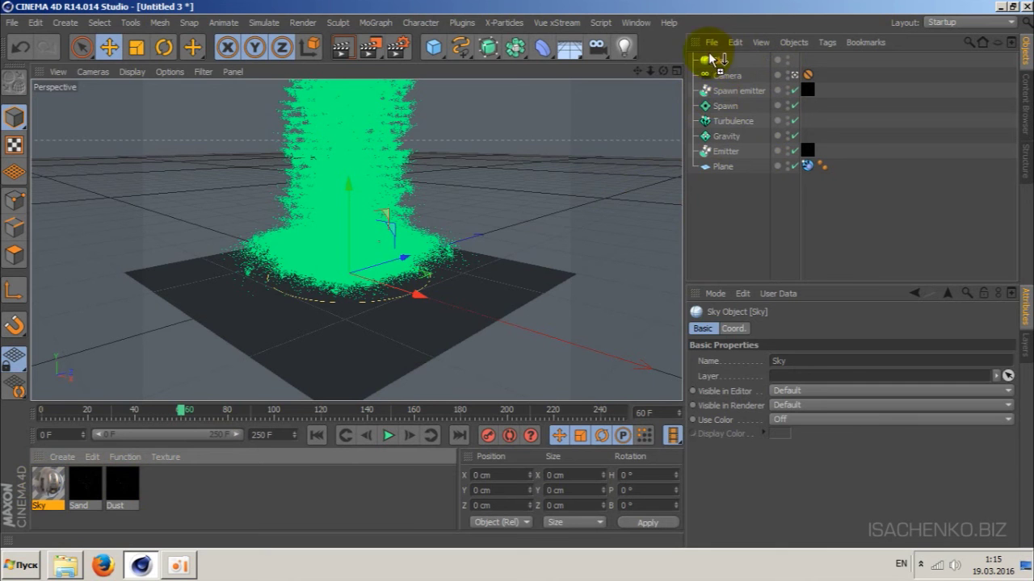
left_click_drag(45, 492, 718, 60)
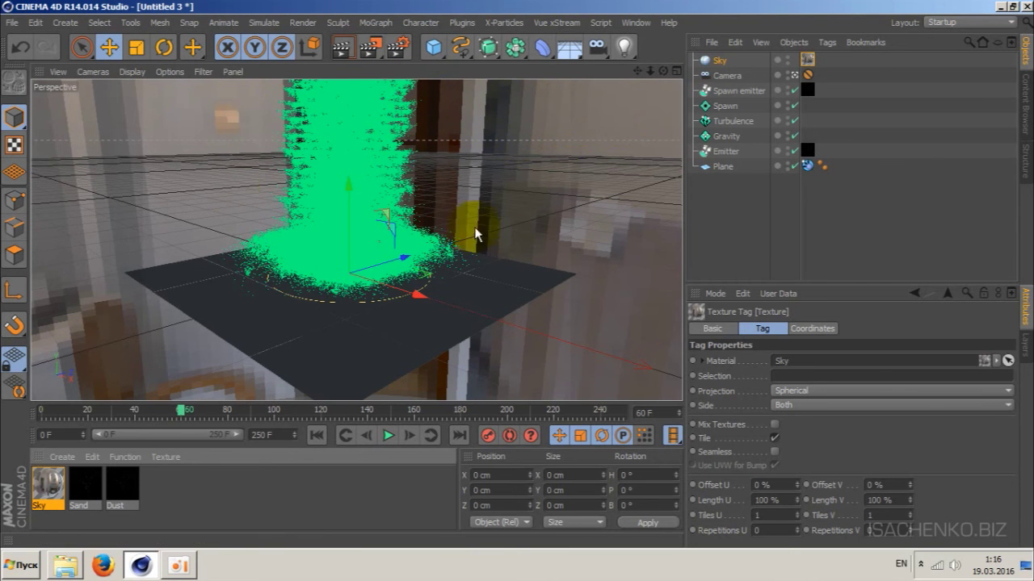
left_click_drag(376, 108, 345, 169)
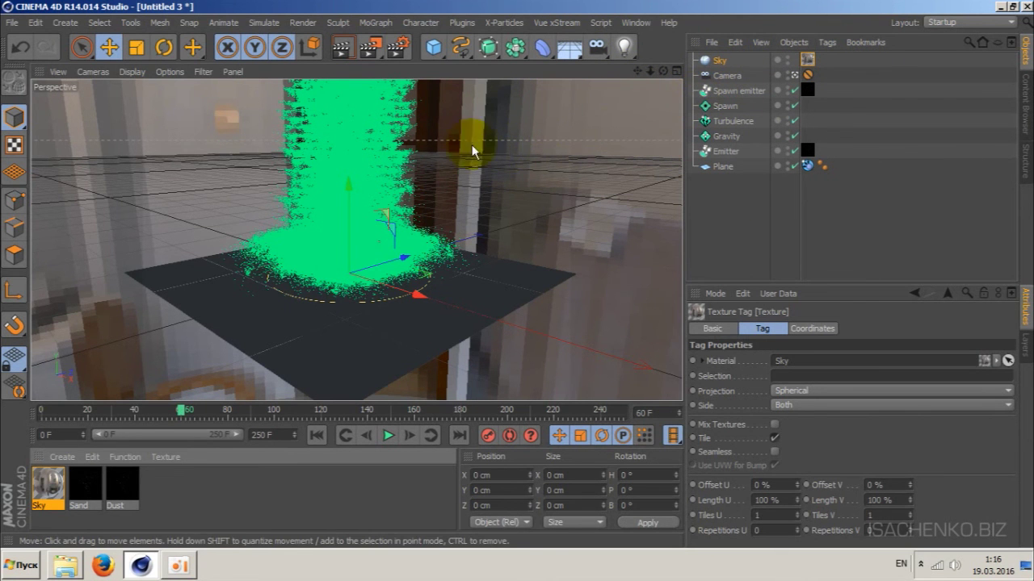
Give the Sky object a Compositing tag with Seen by Camera unchecked.
right_click(720, 65)
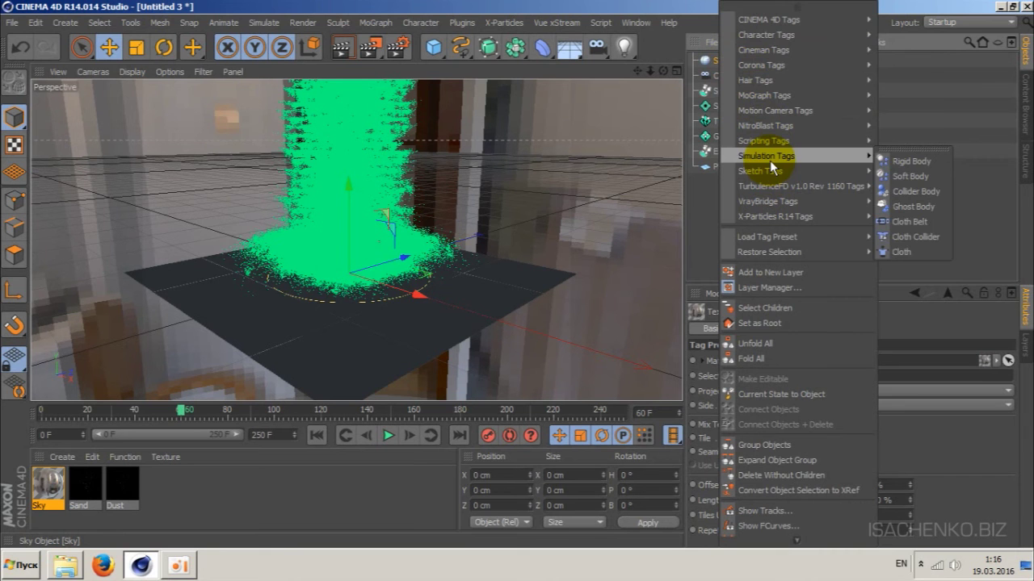
mouse_move(771, 19)
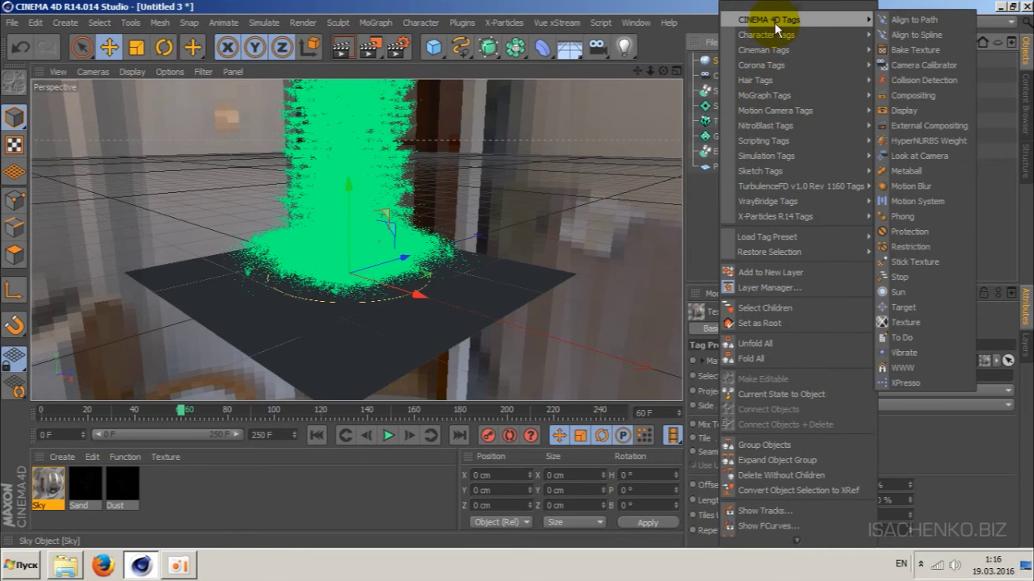
left_click(917, 96)
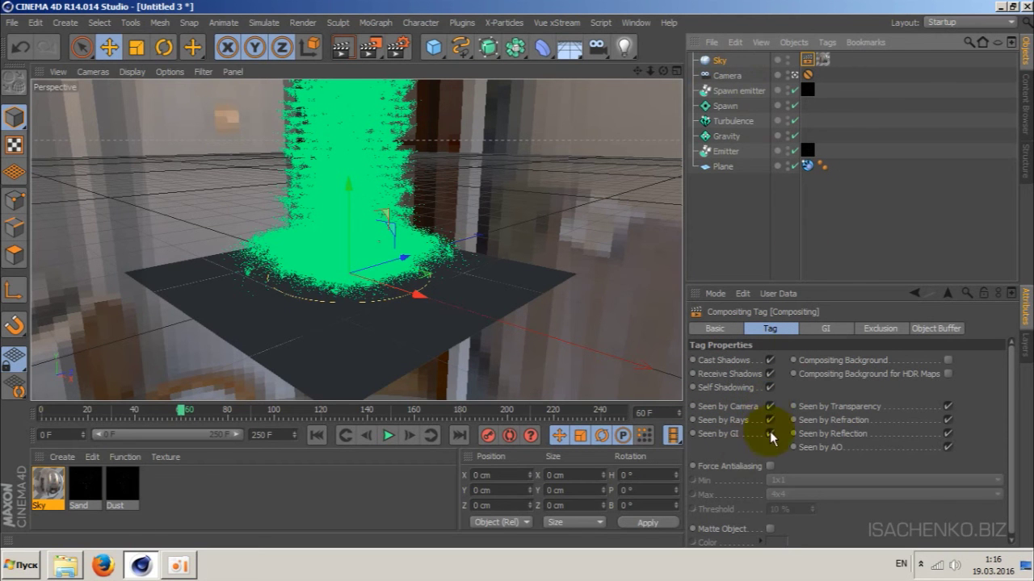
left_click(769, 407)
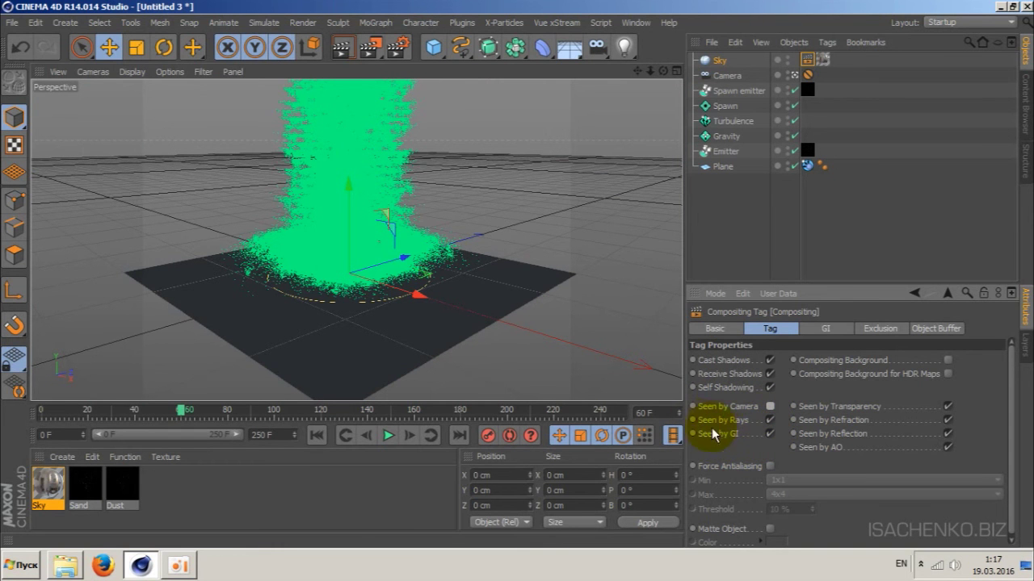
left_click_drag(341, 143, 369, 172)
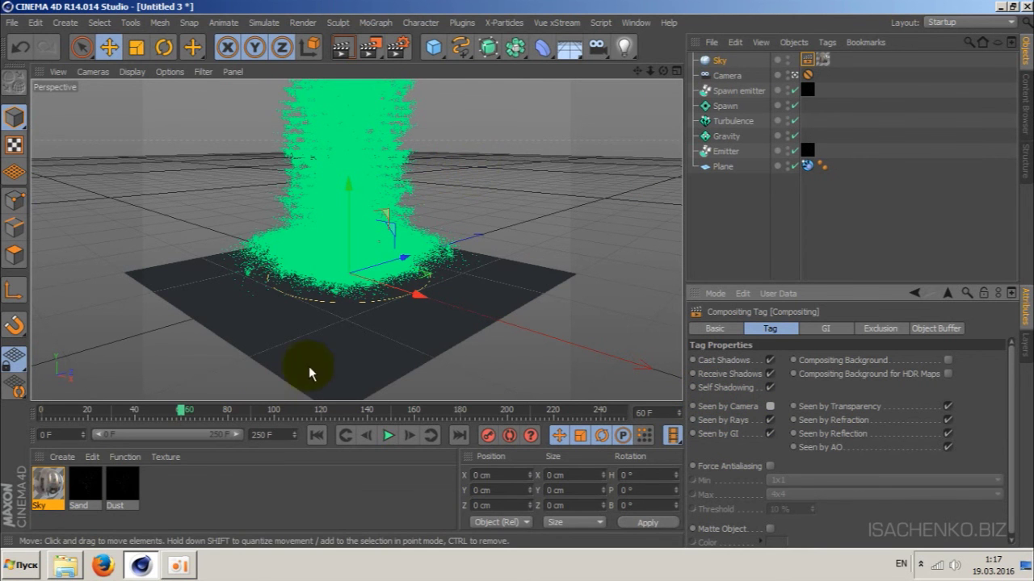
Create a new material named 'Background' with Specular turned off.
double_click(171, 486)
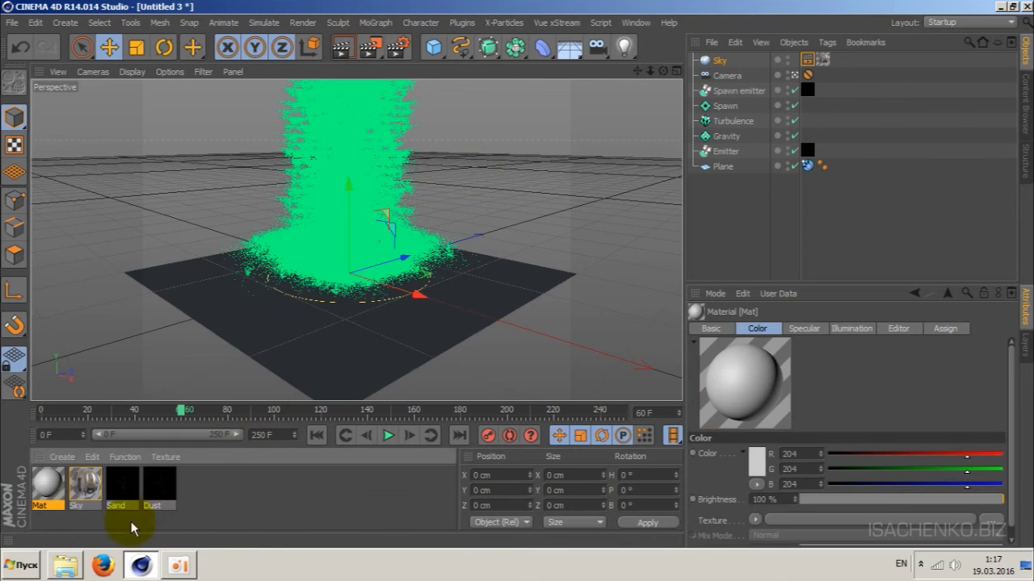
double_click(47, 489)
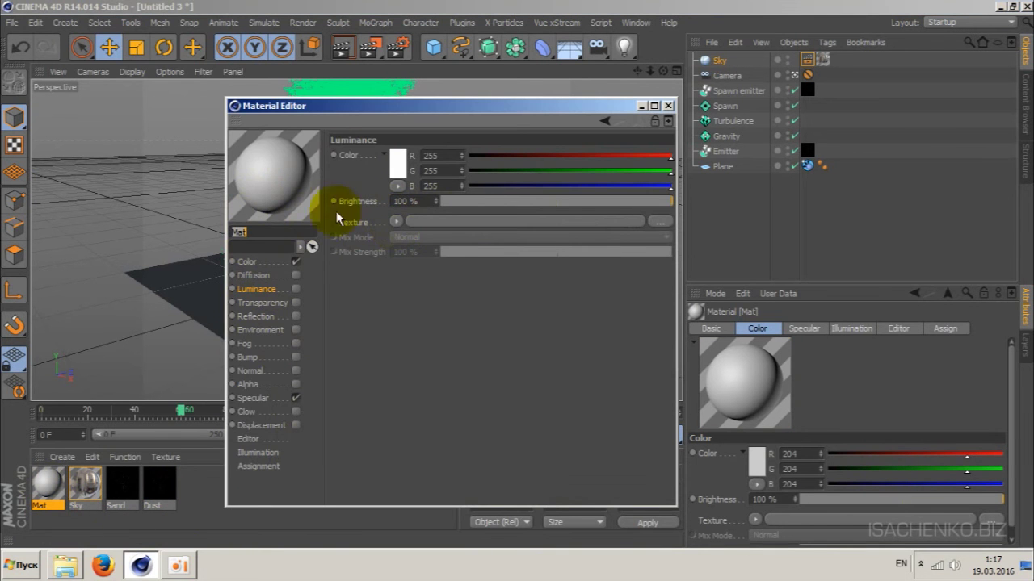
type("Ba")
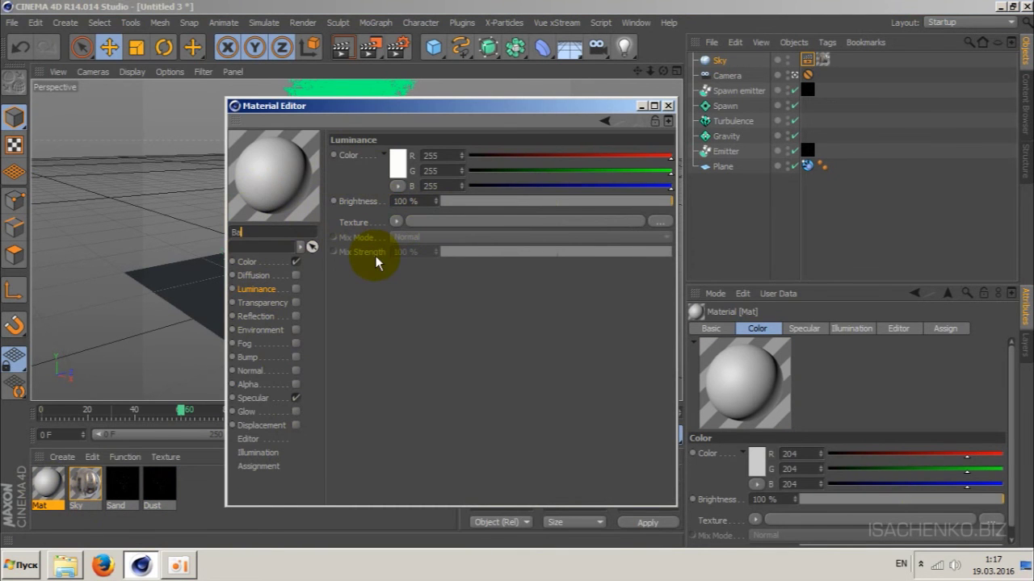
type("ckground")
key("Return")
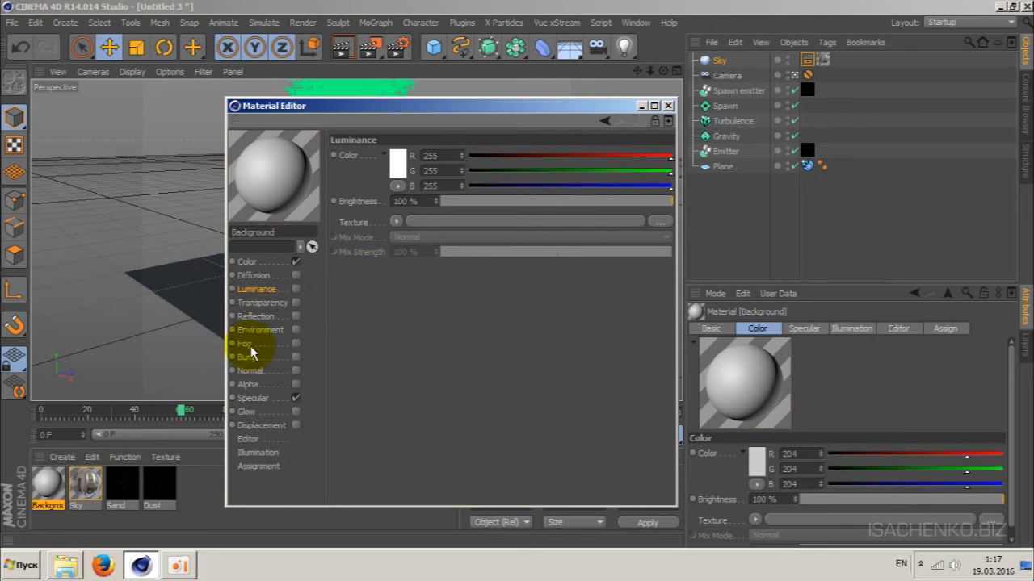
left_click(295, 398)
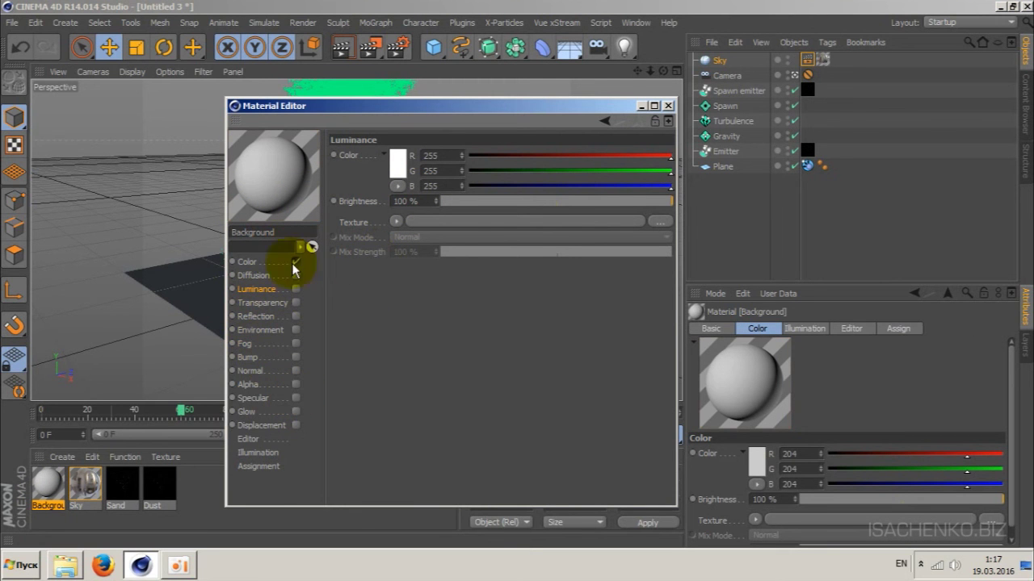
Use a 2D - Circular Gradient as the Background material's Color texture.
left_click(246, 263)
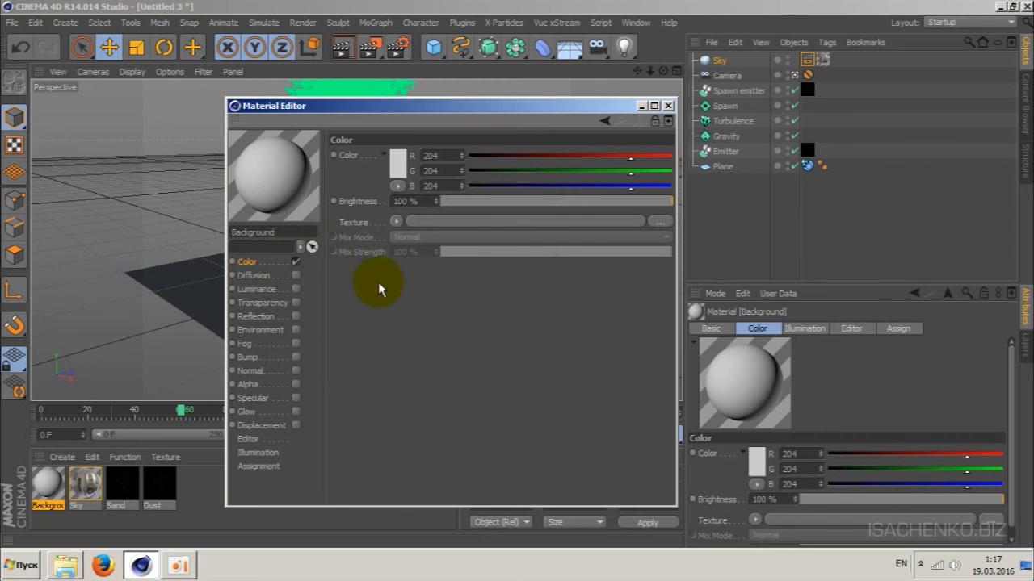
left_click(398, 222)
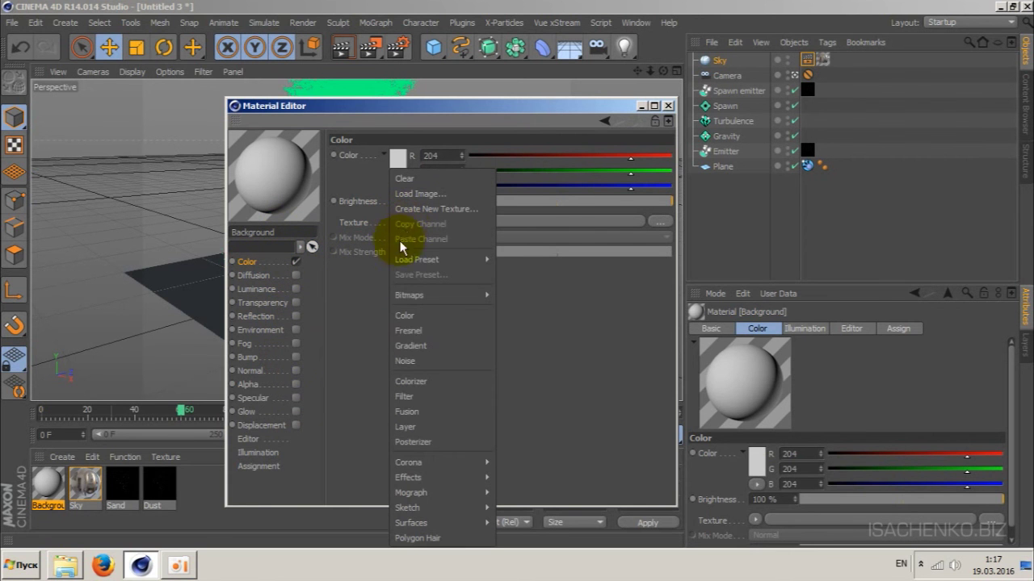
left_click(432, 345)
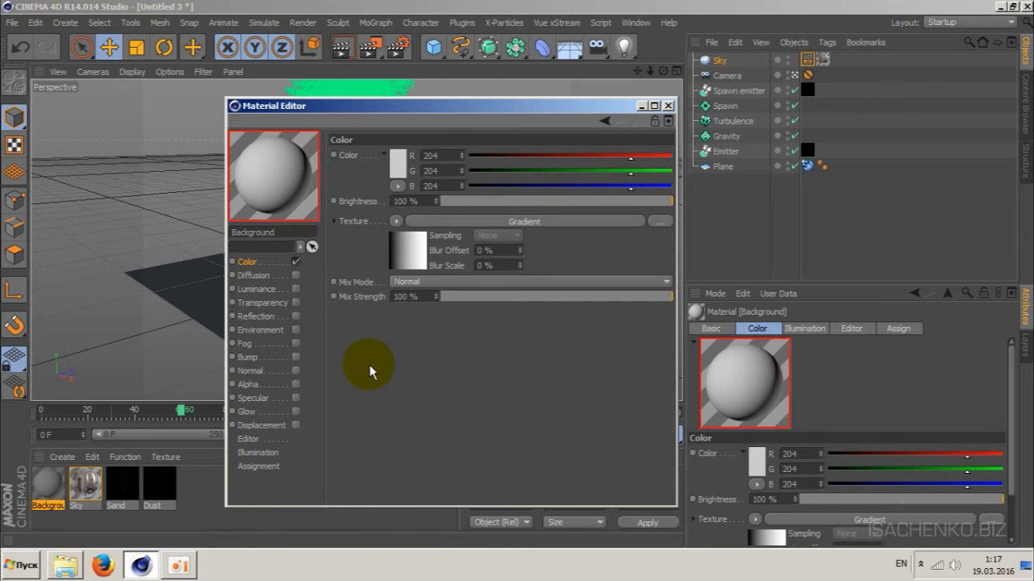
left_click(405, 251)
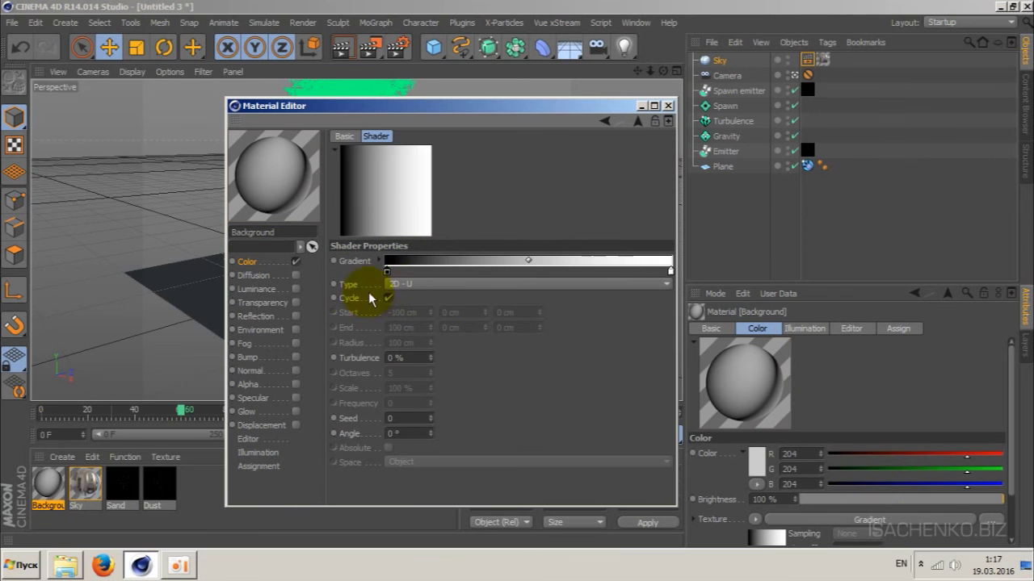
left_click(453, 284)
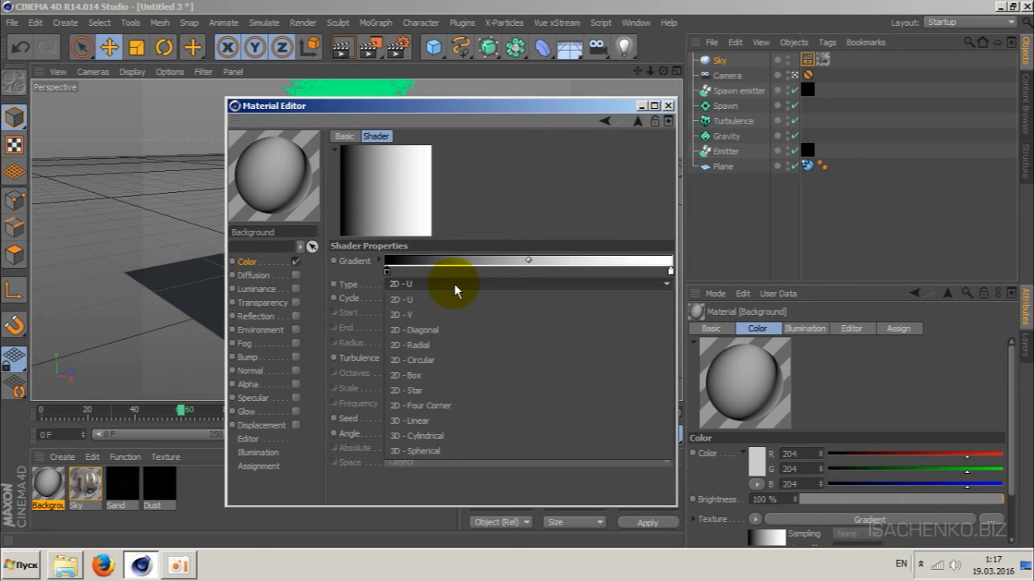
left_click(448, 359)
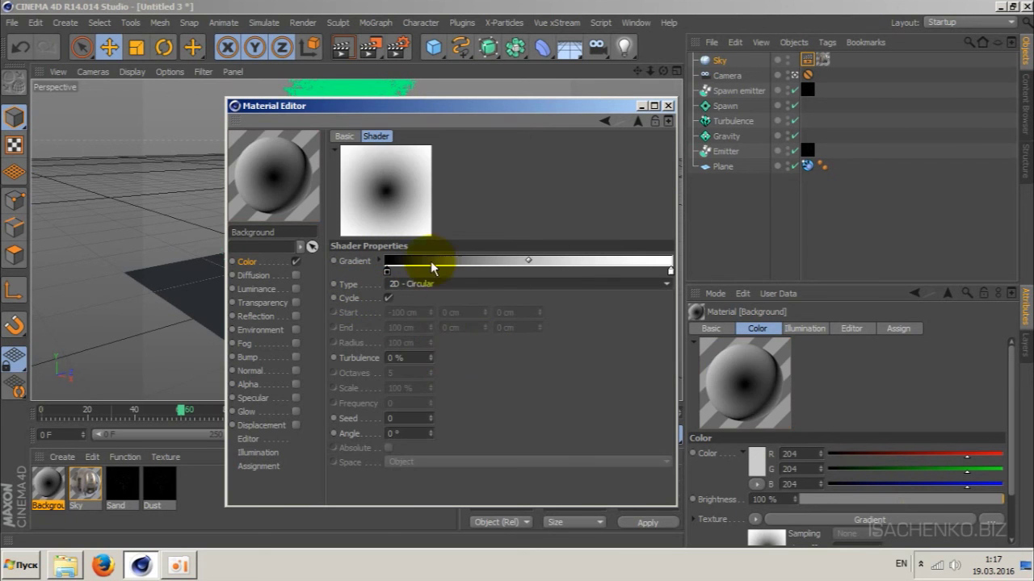
Set the gradient's left knot to dark grey and its right knot to black.
double_click(389, 273)
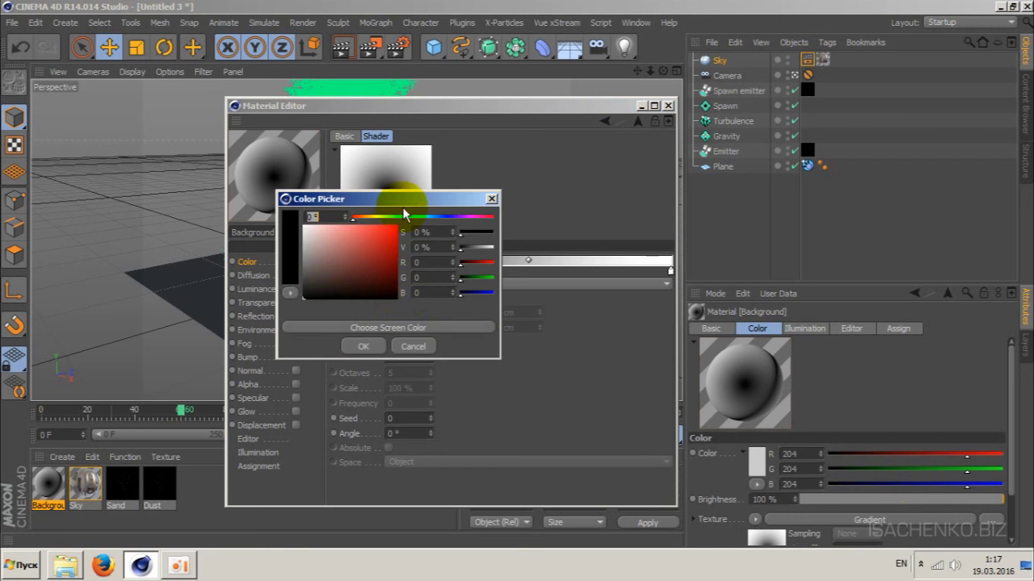
left_click_drag(444, 234, 618, 301)
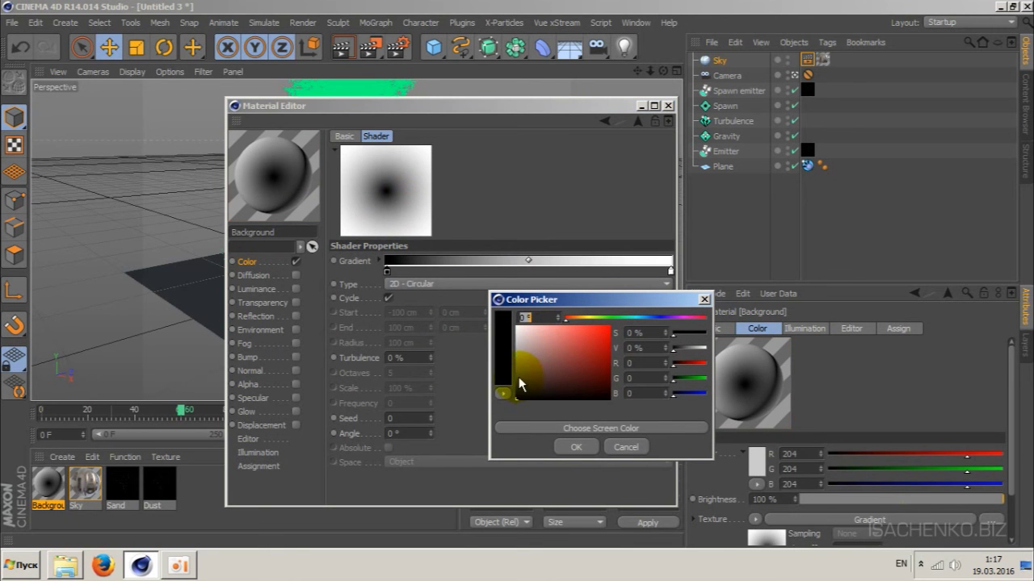
left_click_drag(519, 378, 507, 384)
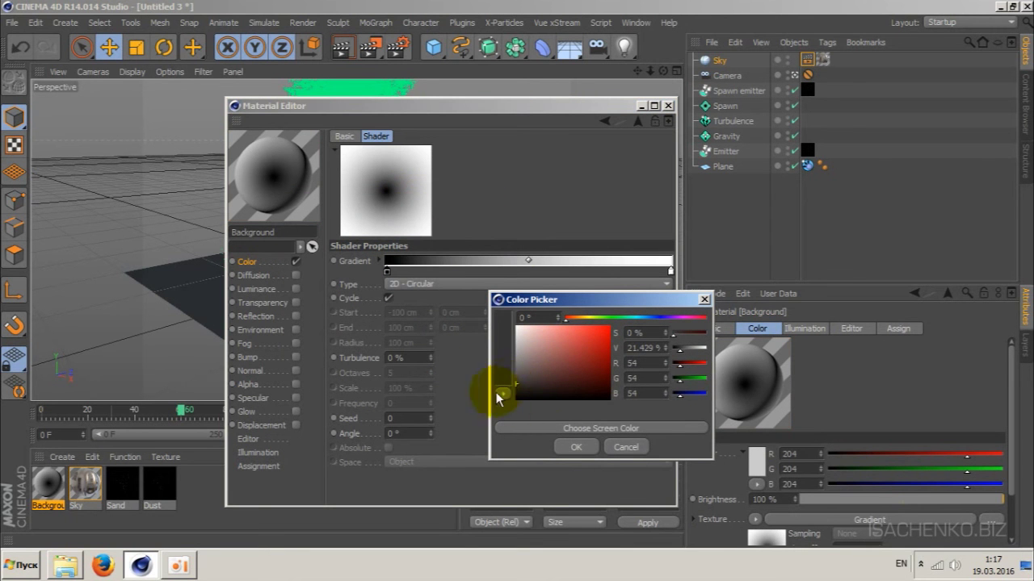
left_click(565, 445)
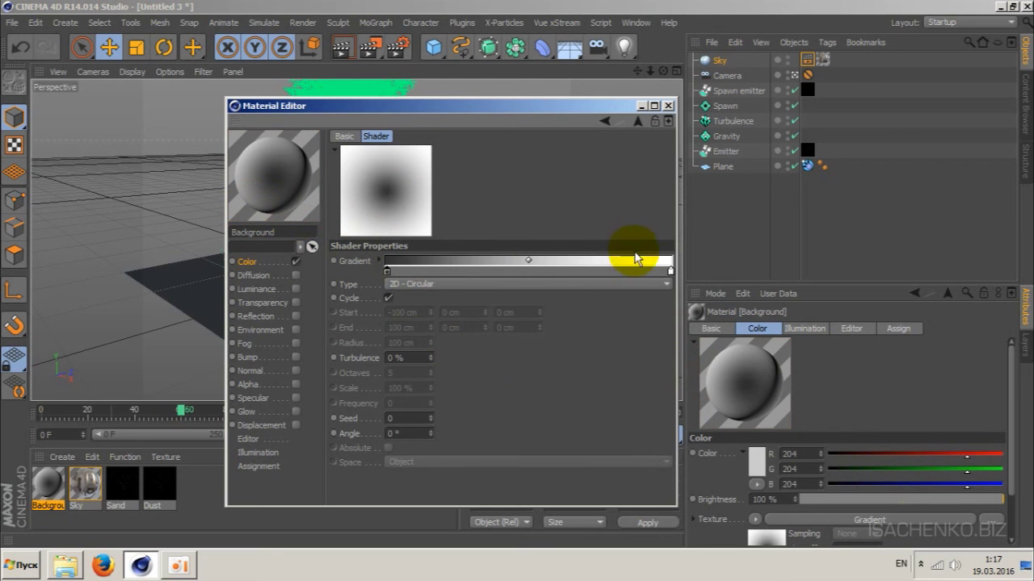
double_click(670, 270)
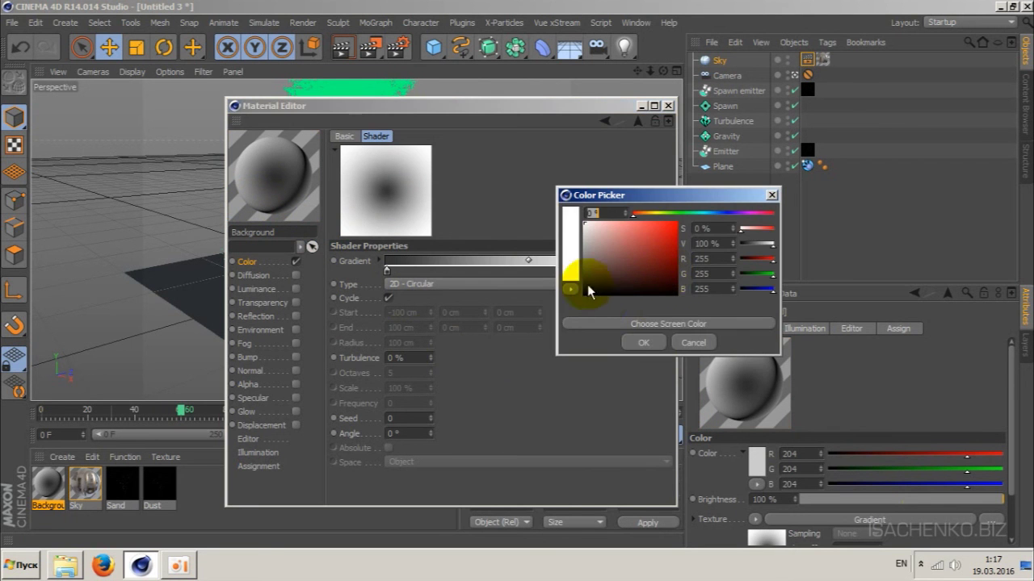
left_click(587, 289)
left_click(646, 342)
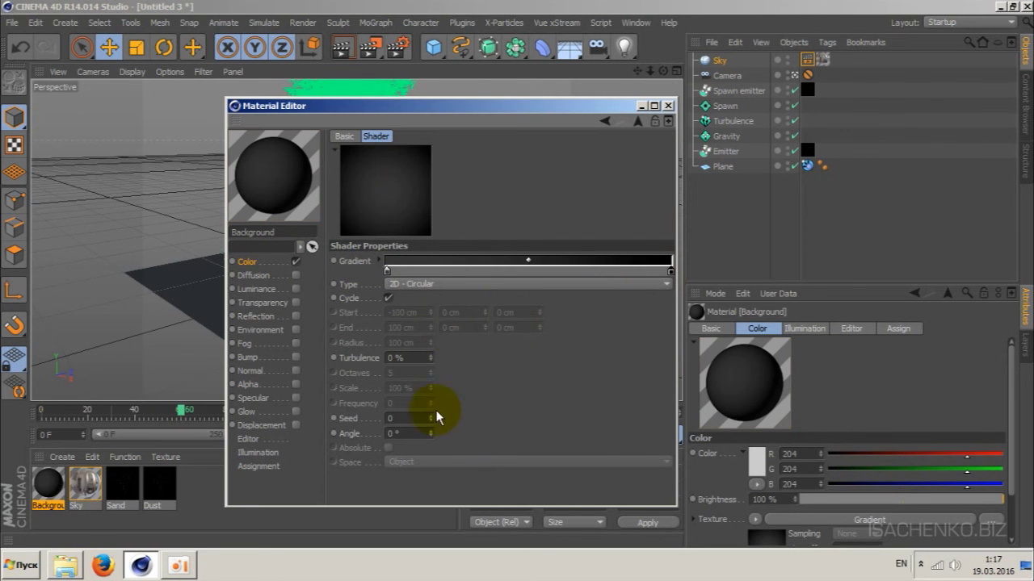
Add a Background object from the Floor palette and apply the Background material to it.
left_click(667, 106)
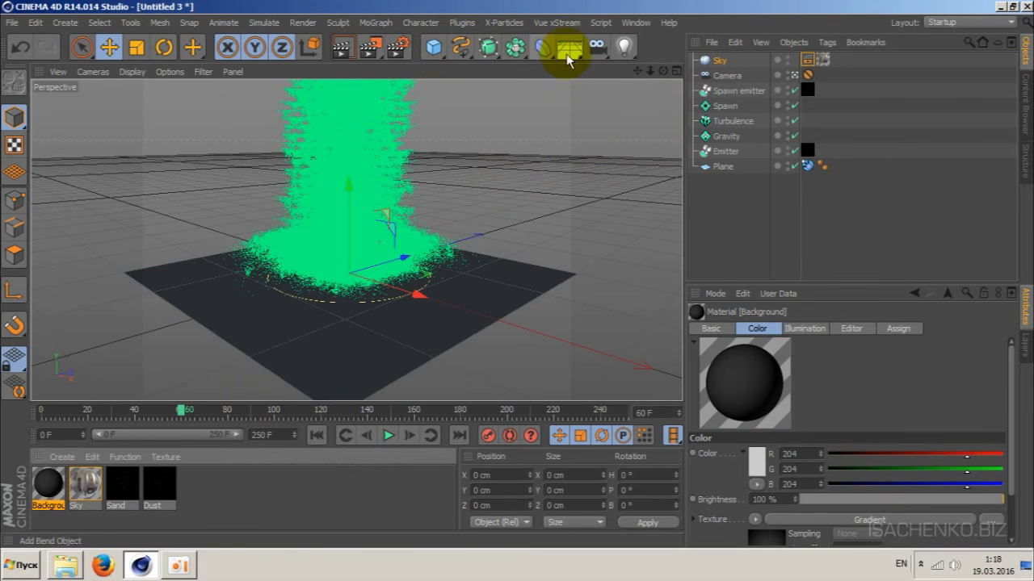
left_click(567, 51)
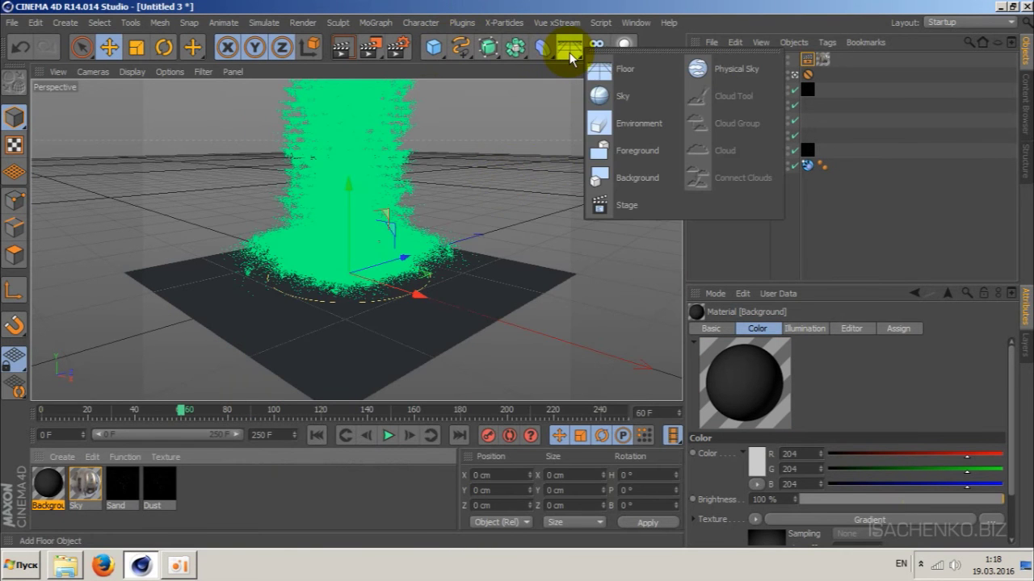
left_click(635, 182)
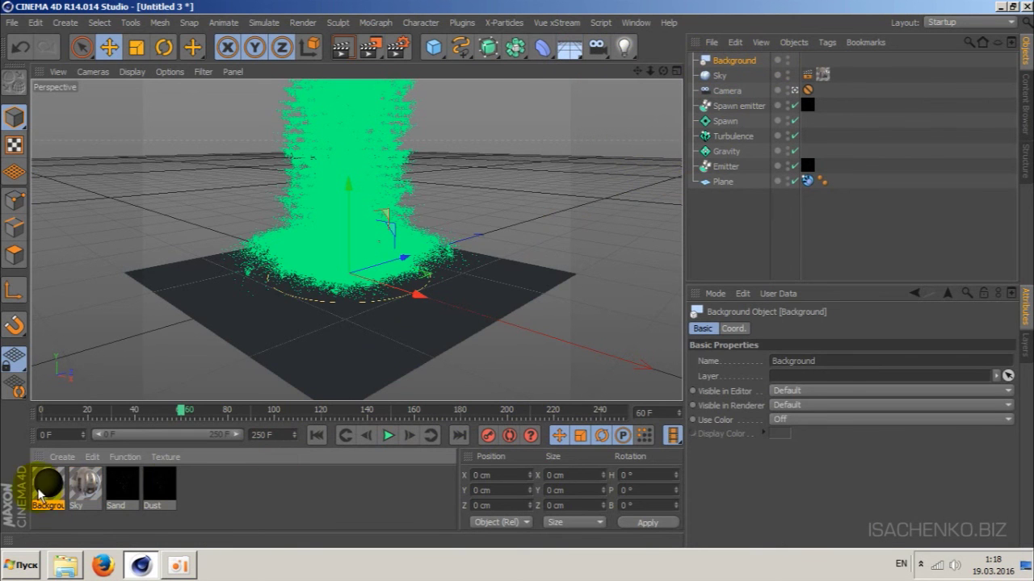
left_click_drag(39, 495, 731, 65)
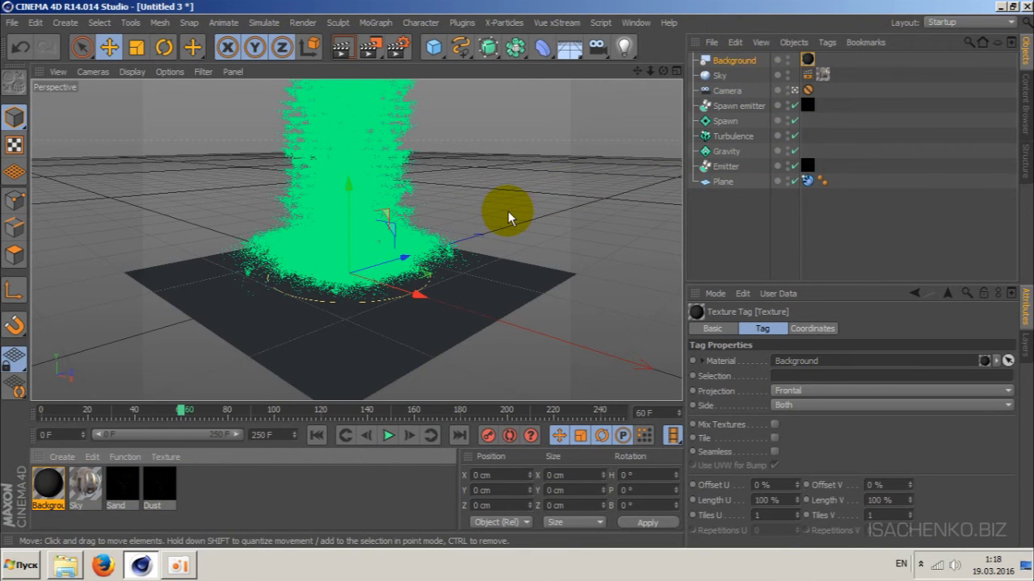
Change the renderer in Render Settings from Standard to Physical.
left_click(400, 53)
mouse_move(410, 38)
left_mouse_down()
mouse_move(632, 121)
mouse_move(634, 105)
left_mouse_up()
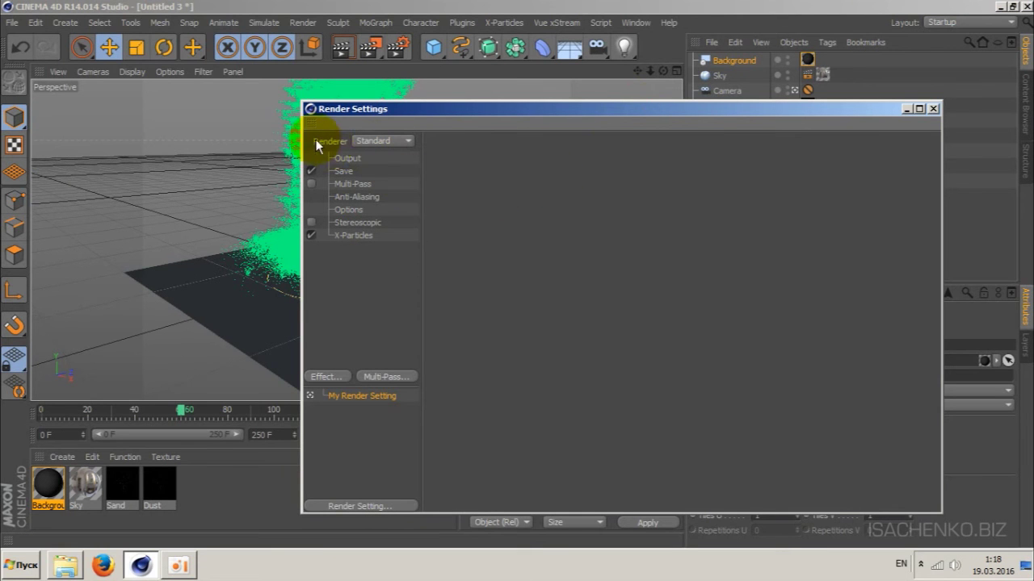
left_click(396, 143)
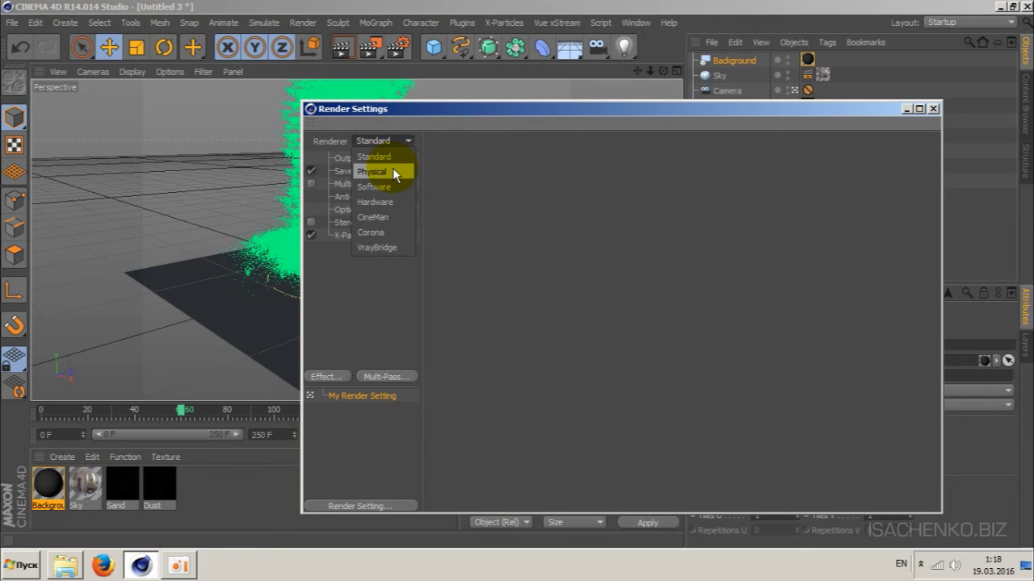
left_click(394, 173)
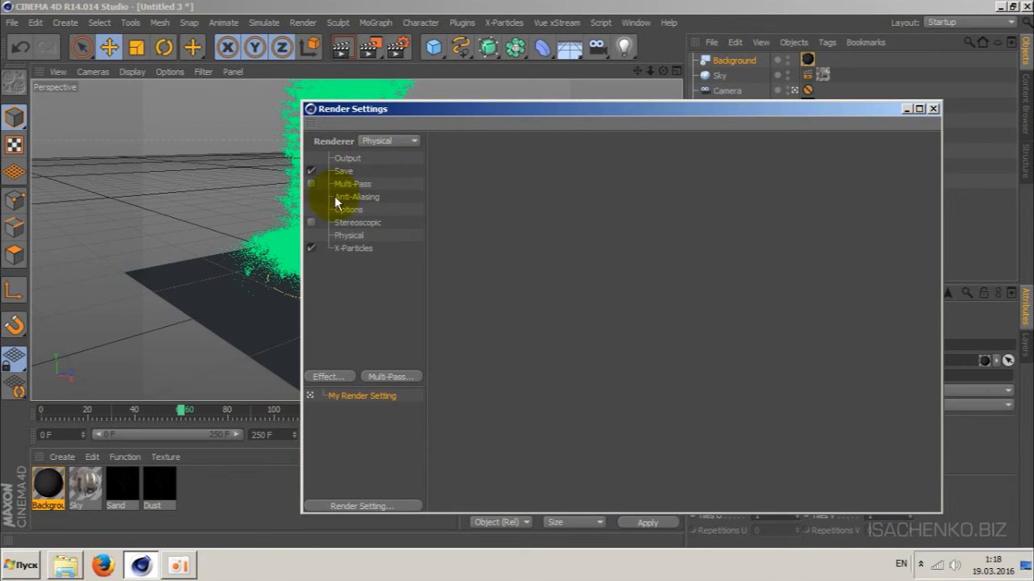
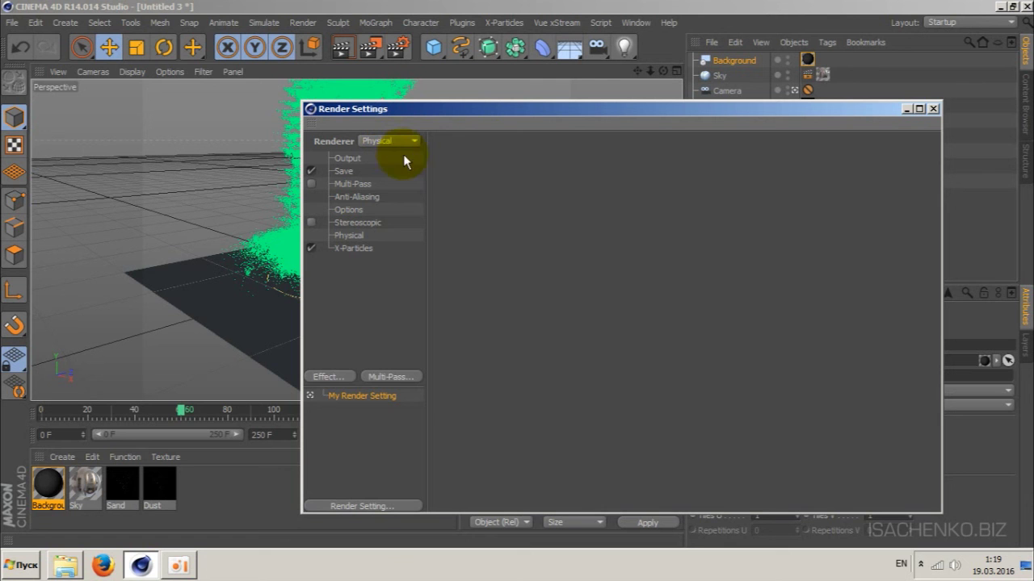
Add Global Illumination as a render effect in Render Settings.
left_click(327, 377)
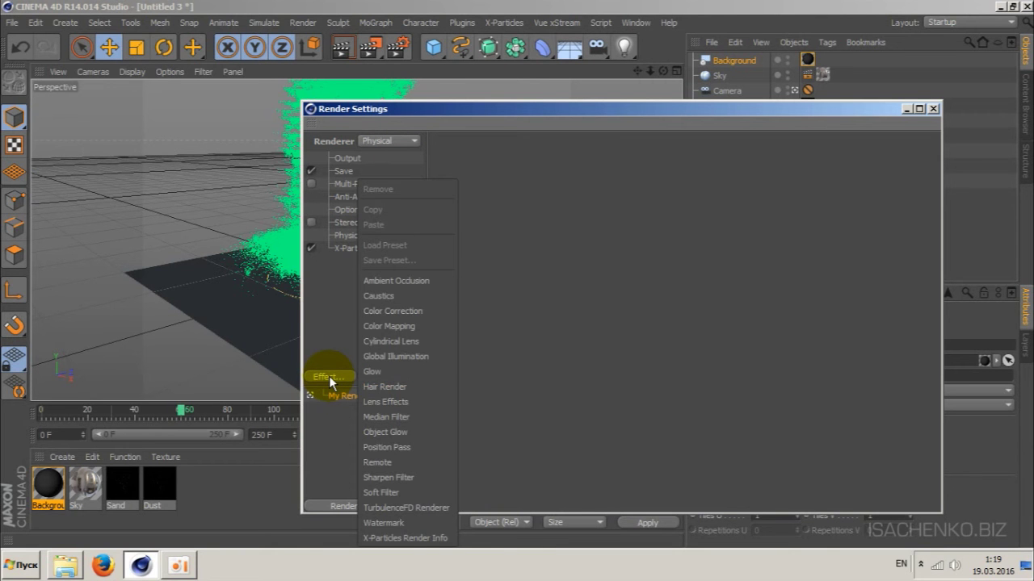
left_click(389, 358)
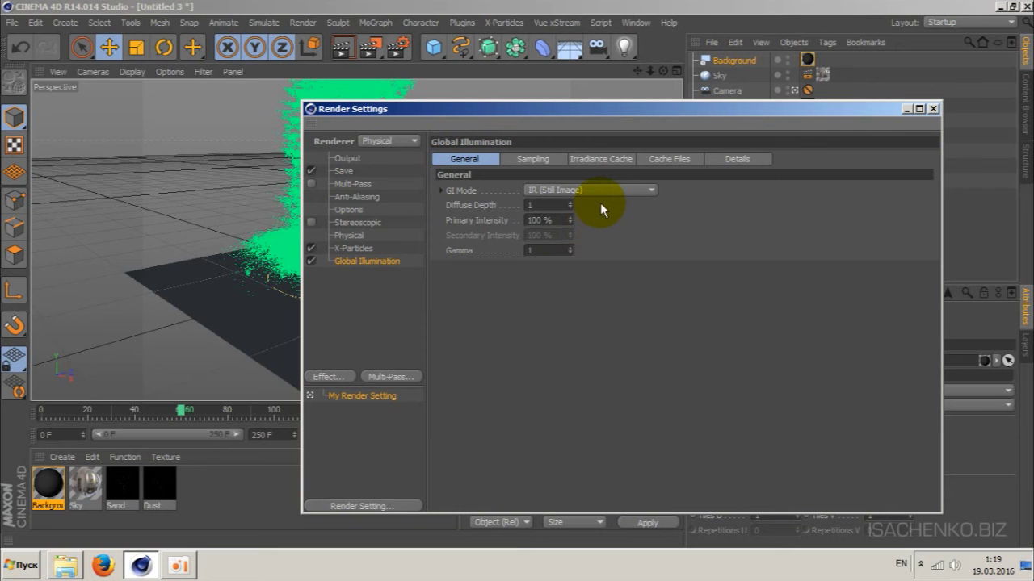
Set the Global Illumination sampling quality to Low.
left_click(533, 160)
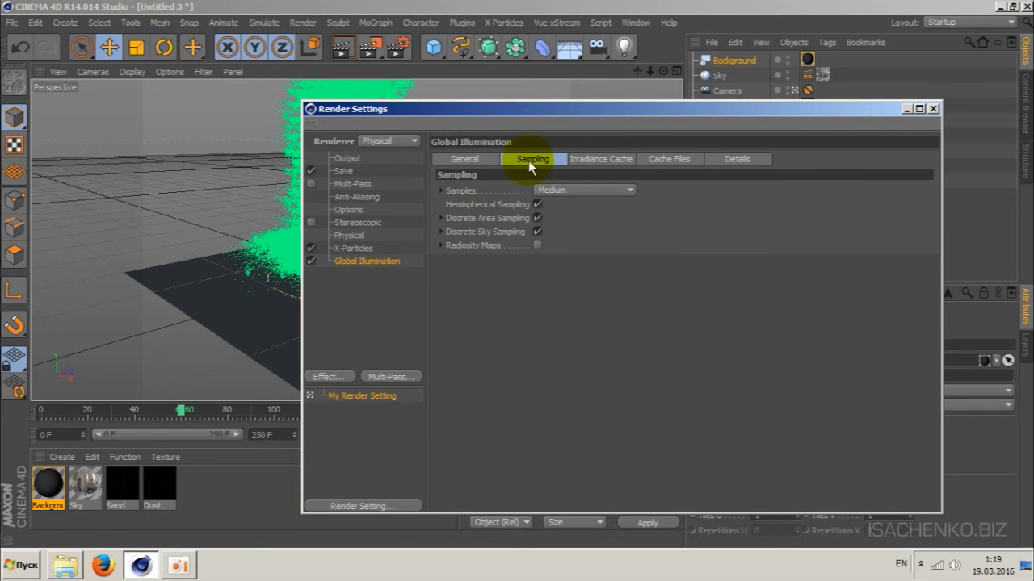
left_click(610, 191)
left_click(610, 189)
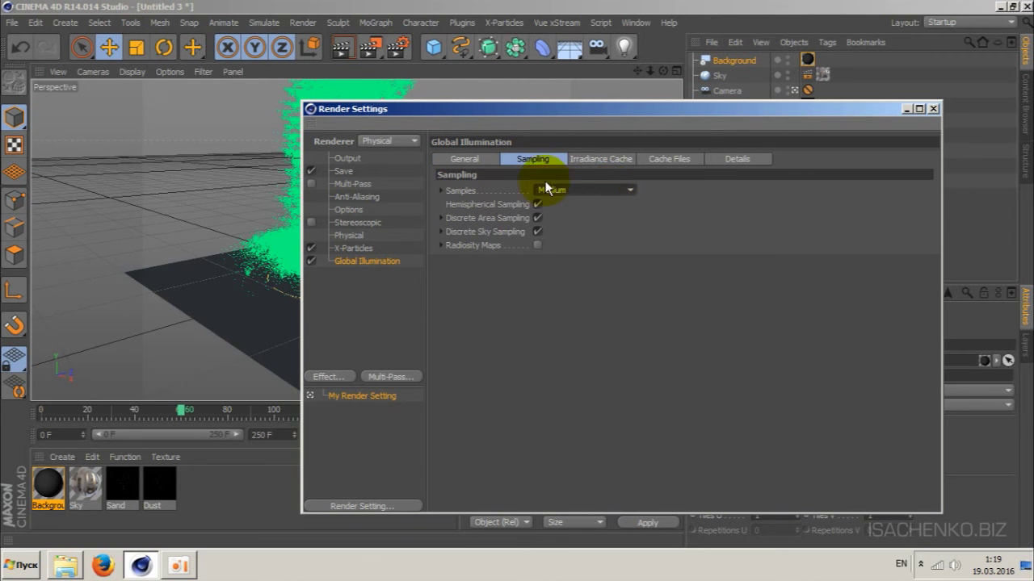
left_click(591, 191)
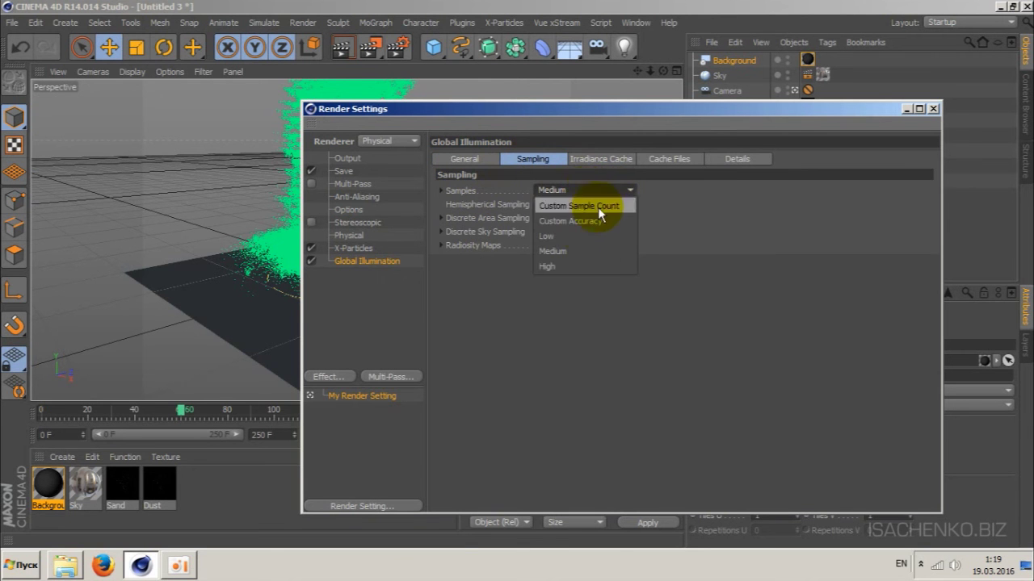
left_click(583, 235)
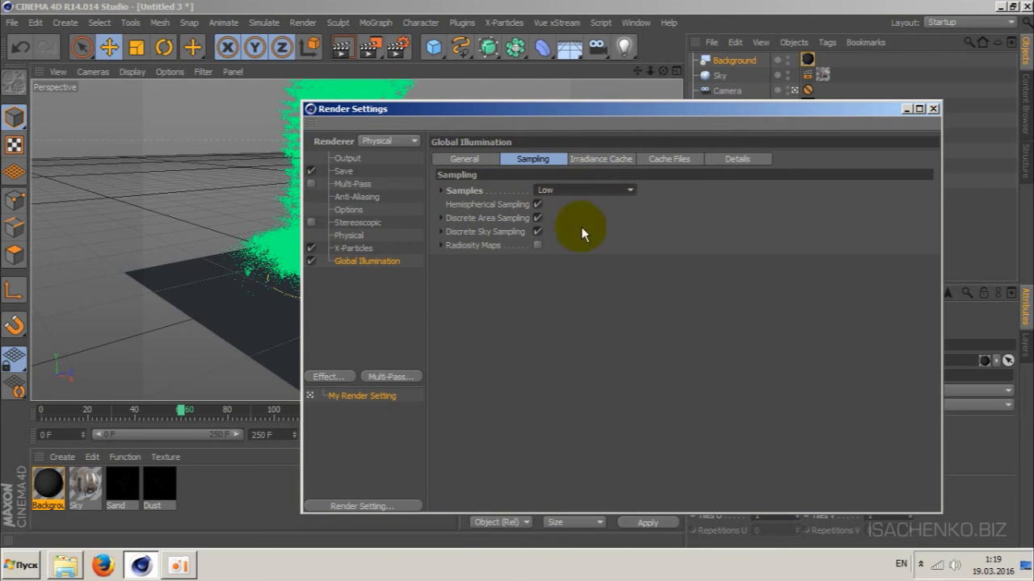
Set Irradiance Cache record density to Preview and smoothing to Minimal.
left_click(611, 164)
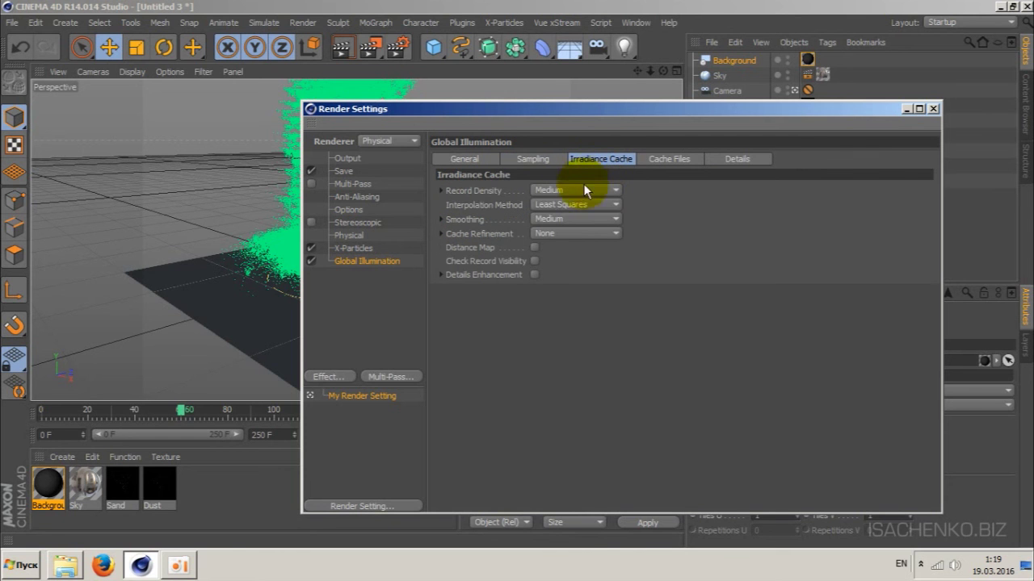
left_click(582, 192)
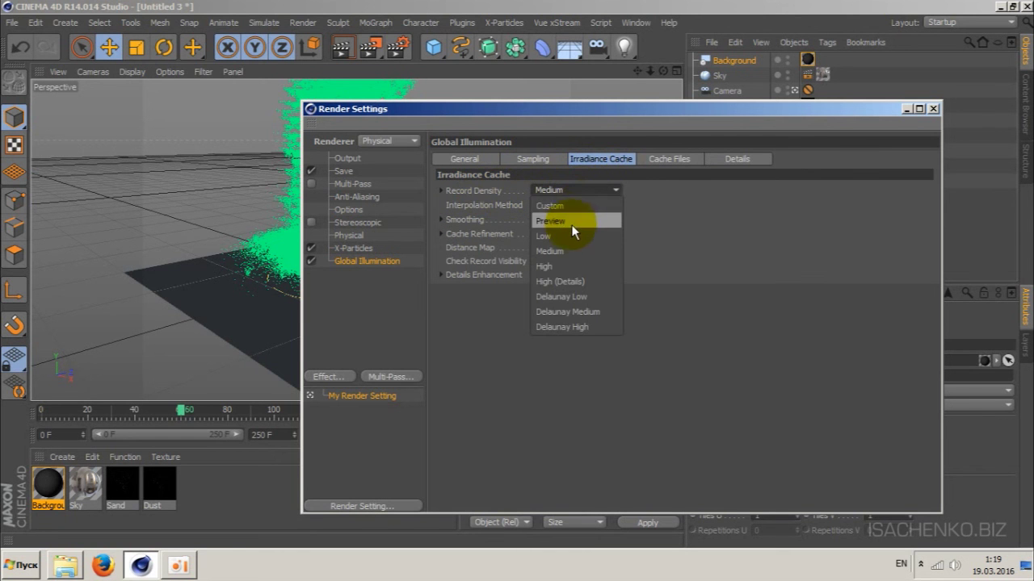
left_click(572, 212)
left_click(579, 220)
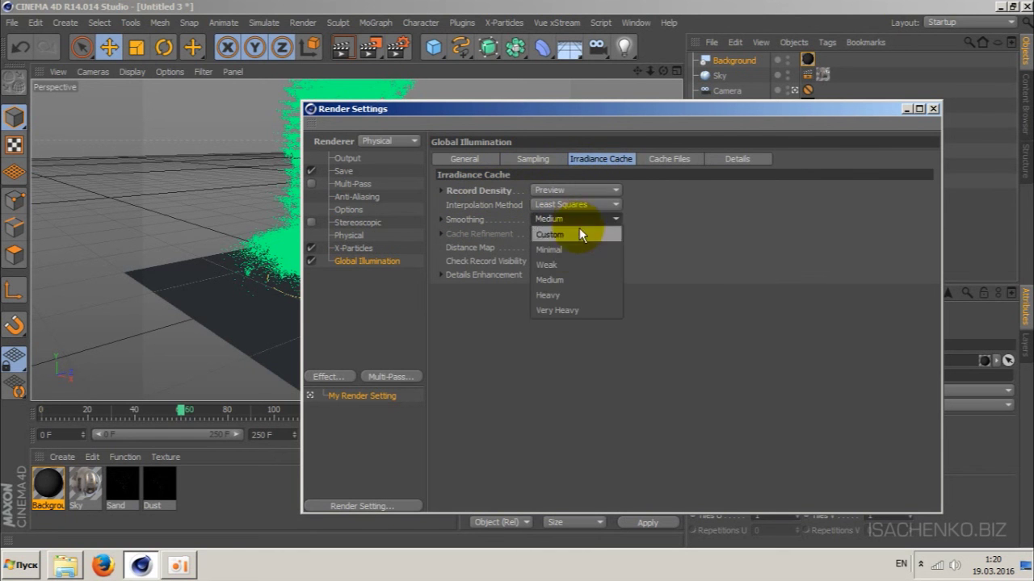
left_click(579, 231)
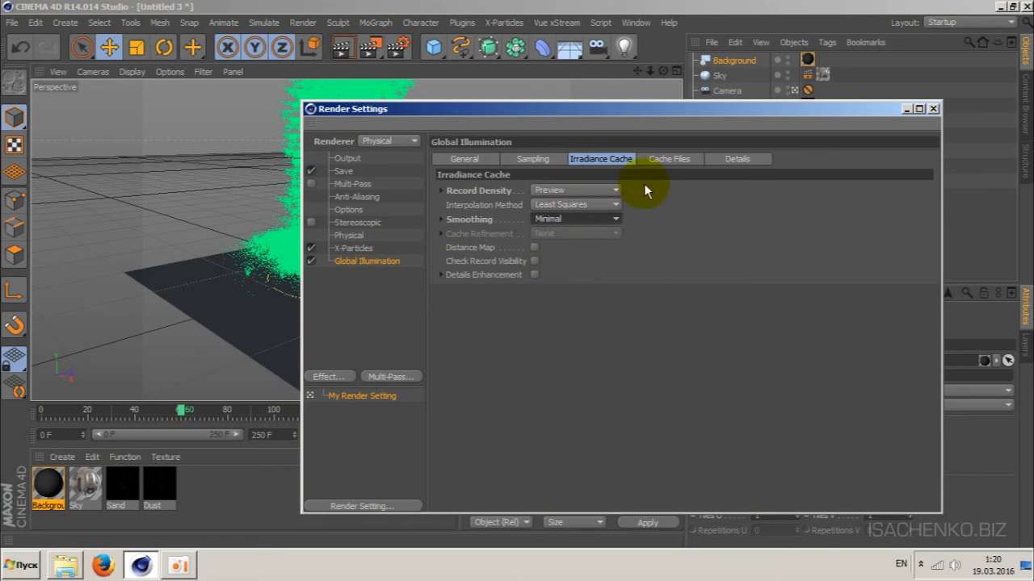
Set GI Glass/Mirror Optimization to 50 % in the Details settings.
left_click(733, 165)
double_click(556, 204)
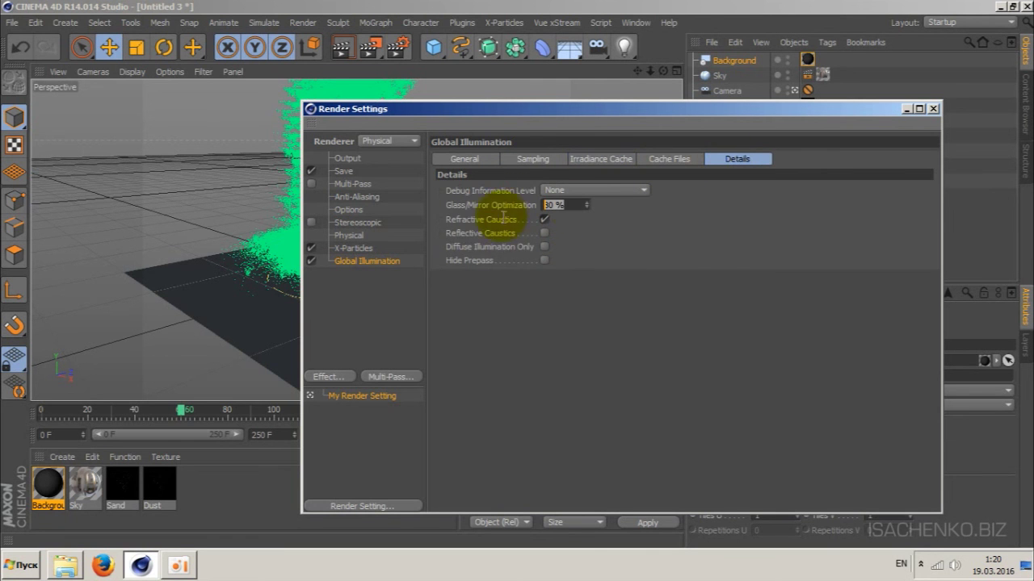
type("5")
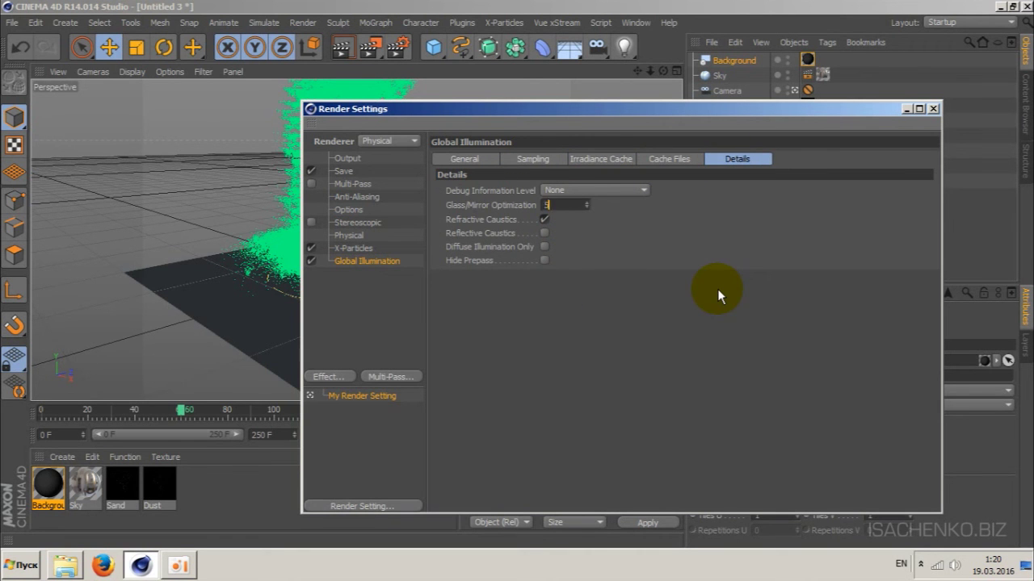
type("0")
key("Return")
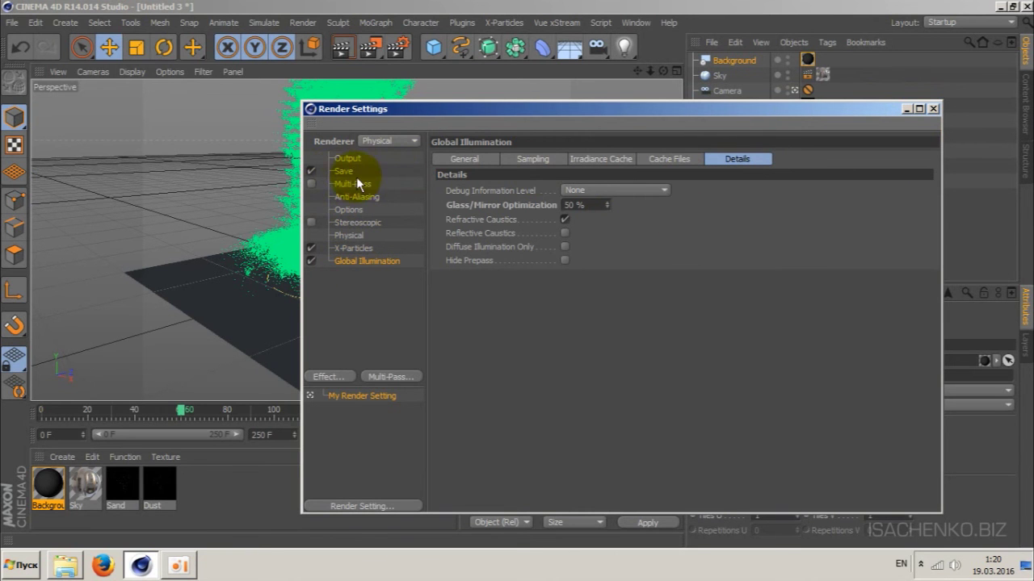
Set the render output width to 720 and height to 405, then close Render Settings.
left_click(347, 159)
double_click(518, 172)
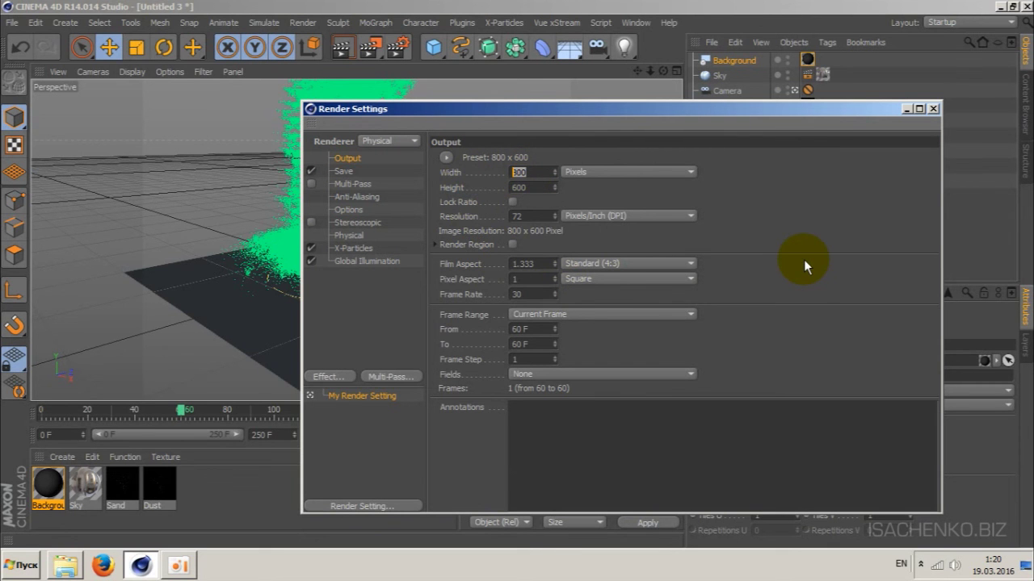
type("720")
key("Tab")
type("405")
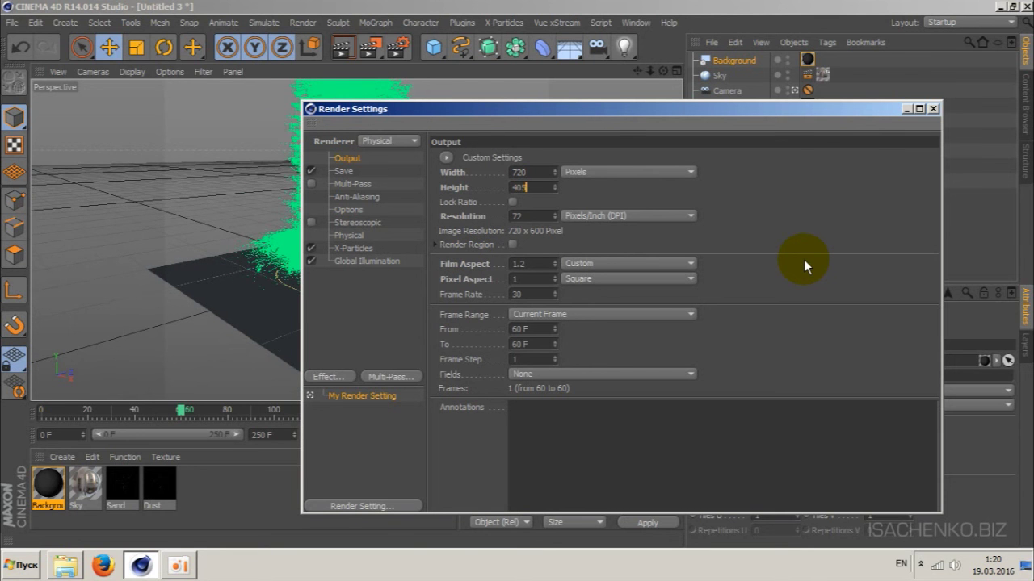
key("Return")
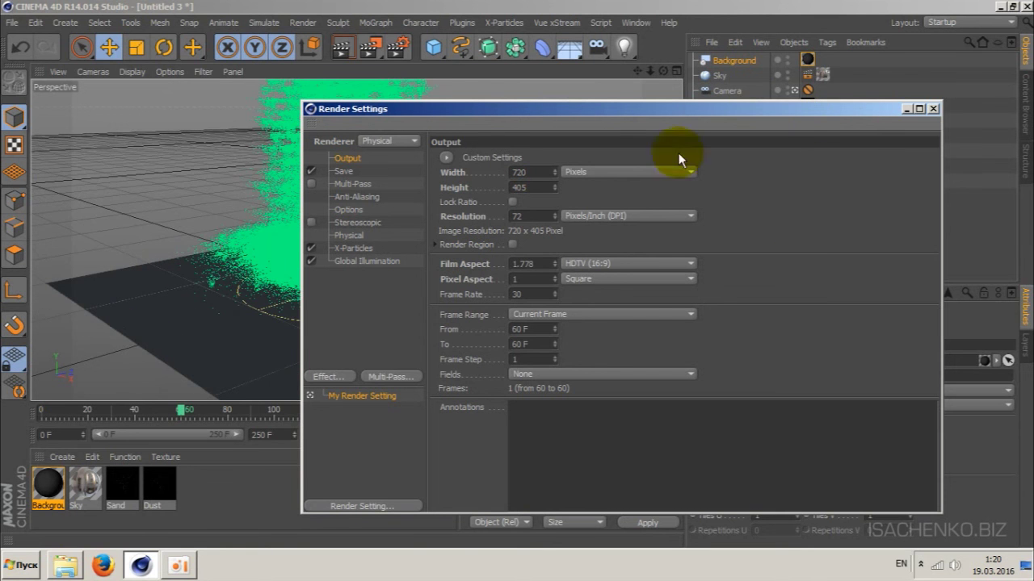
left_click(934, 109)
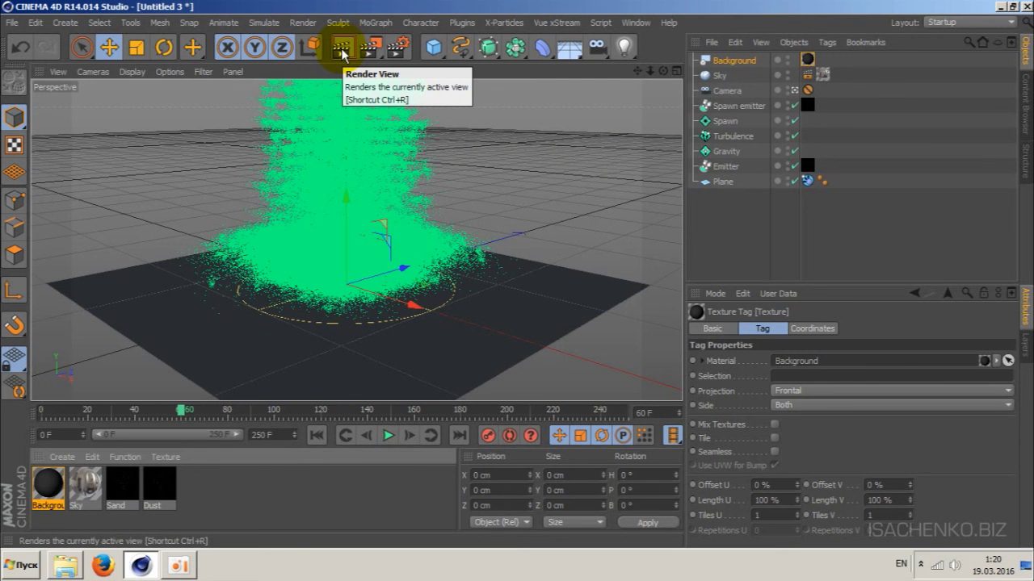
Render the viewport to preview the dark dust particle cloud over the plane.
left_click(342, 53)
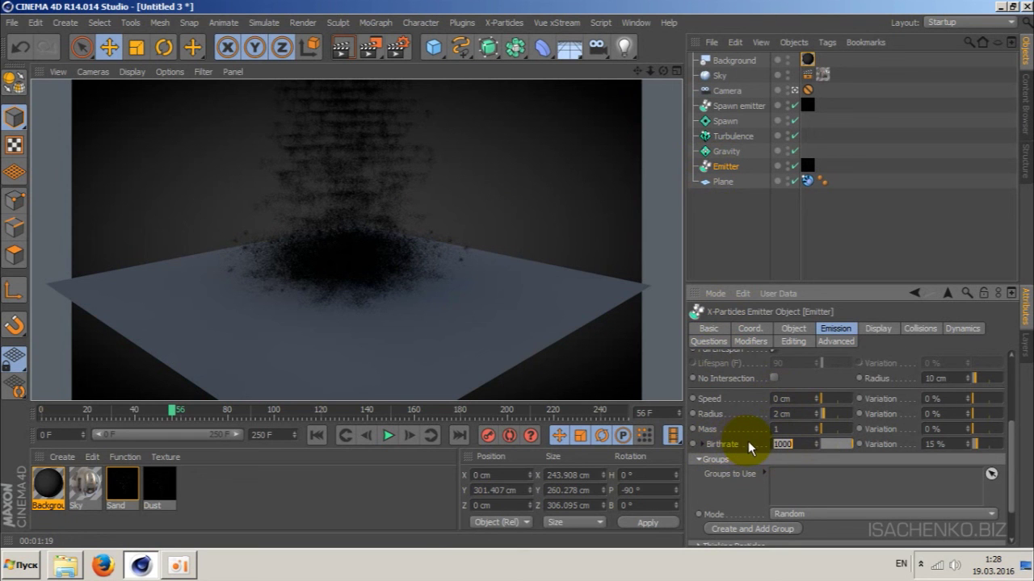
left_click(790, 444)
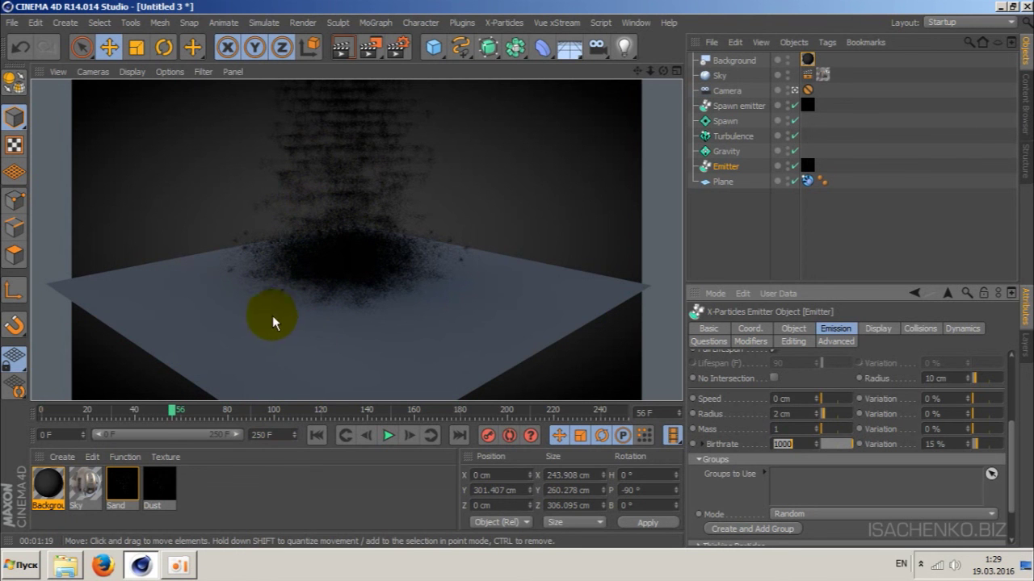
Give the Sand material Diffuse illumination mode with raised self illumination.
double_click(134, 483)
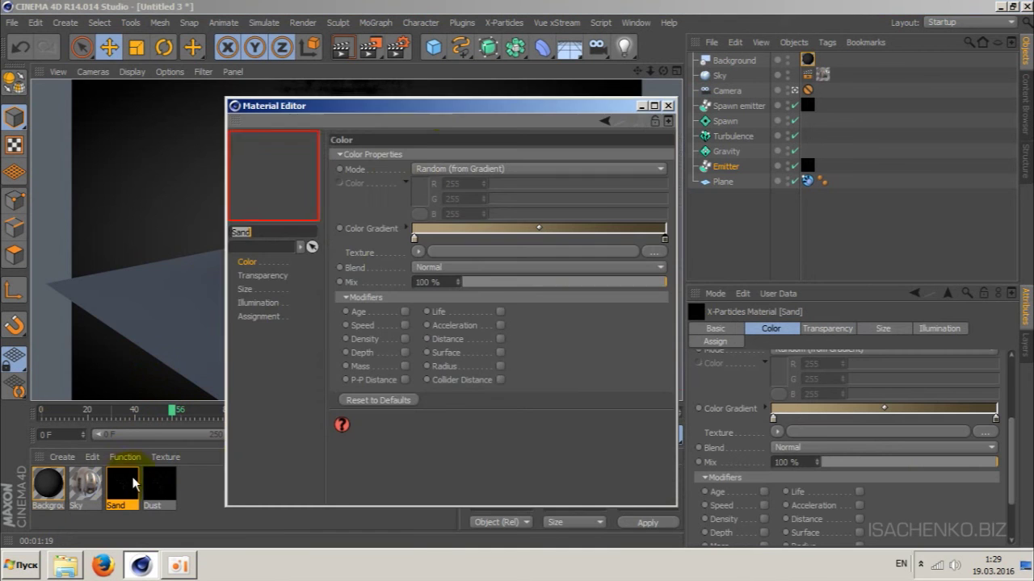
mouse_move(436, 106)
left_mouse_down()
mouse_move(795, 122)
mouse_move(767, 133)
left_mouse_up()
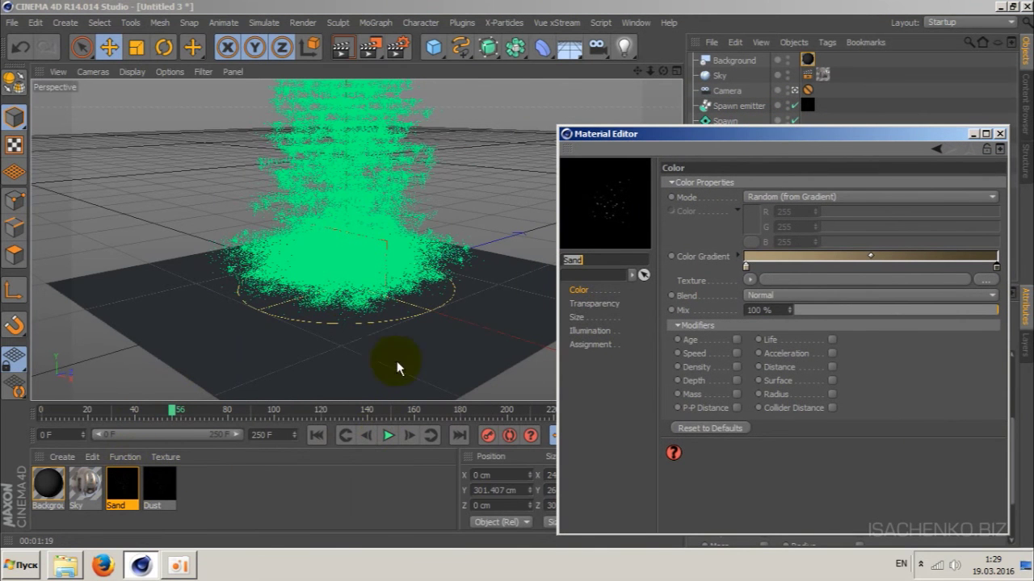
left_click(590, 331)
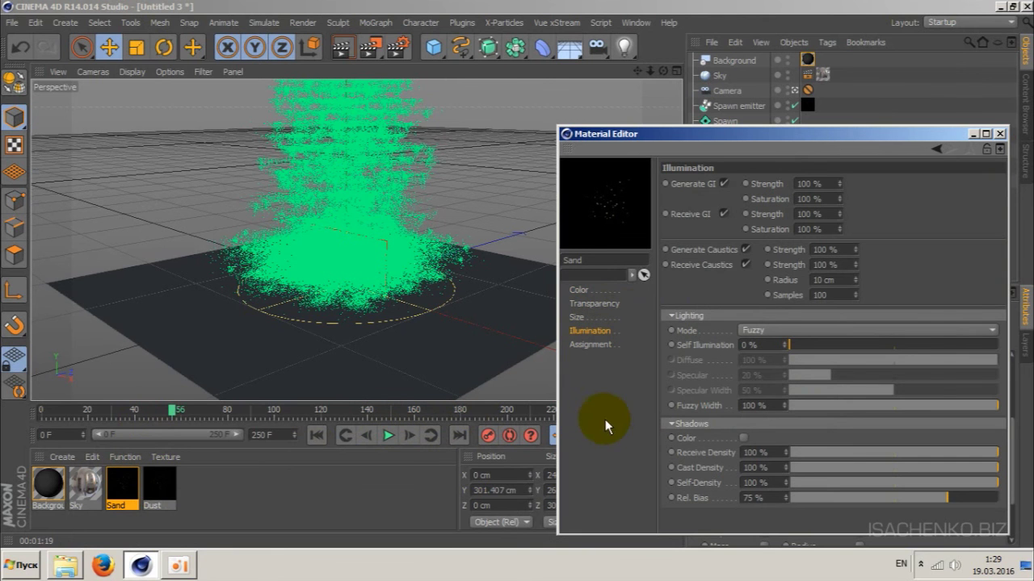
left_click(687, 331)
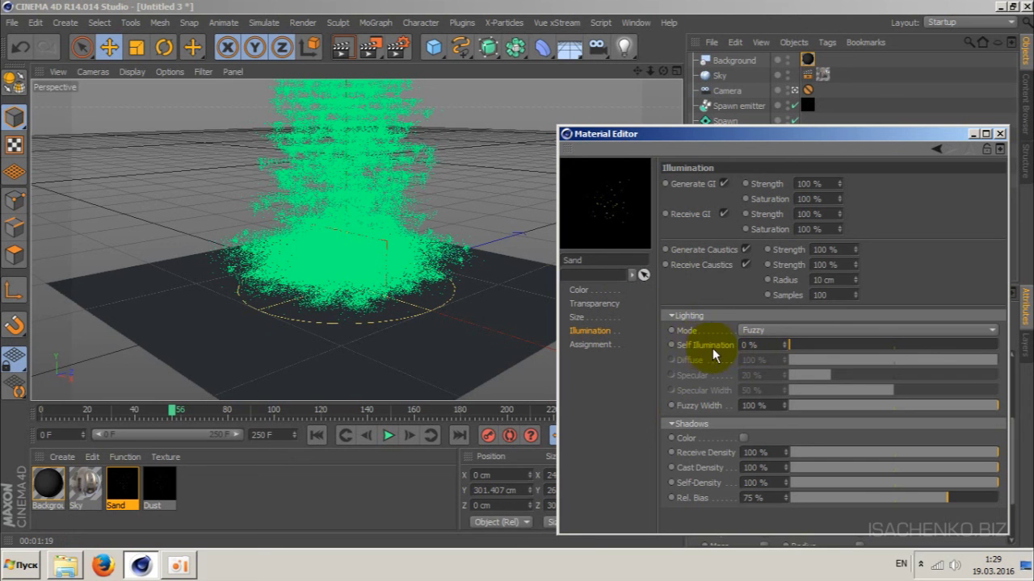
left_click(781, 330)
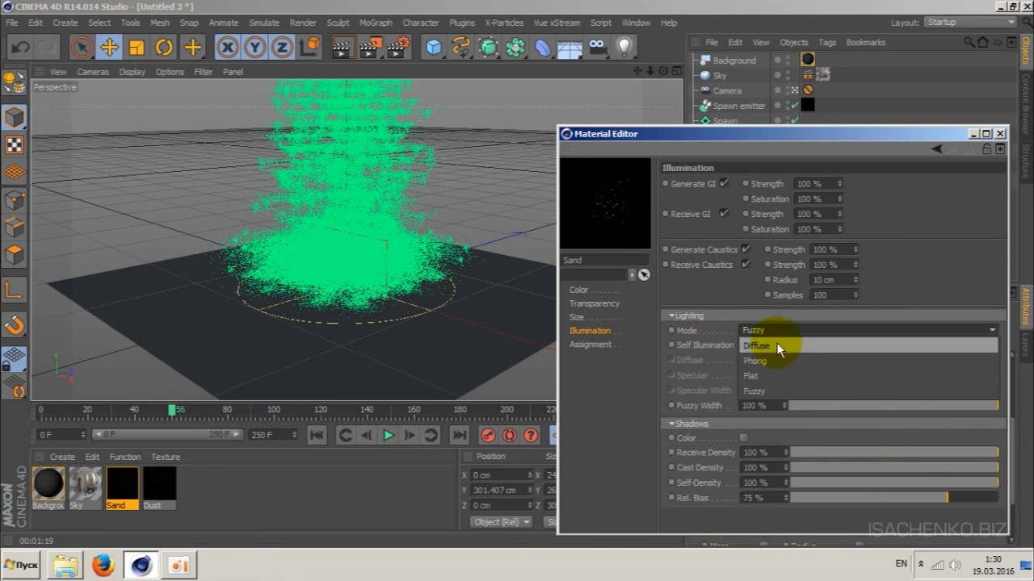
left_click(776, 344)
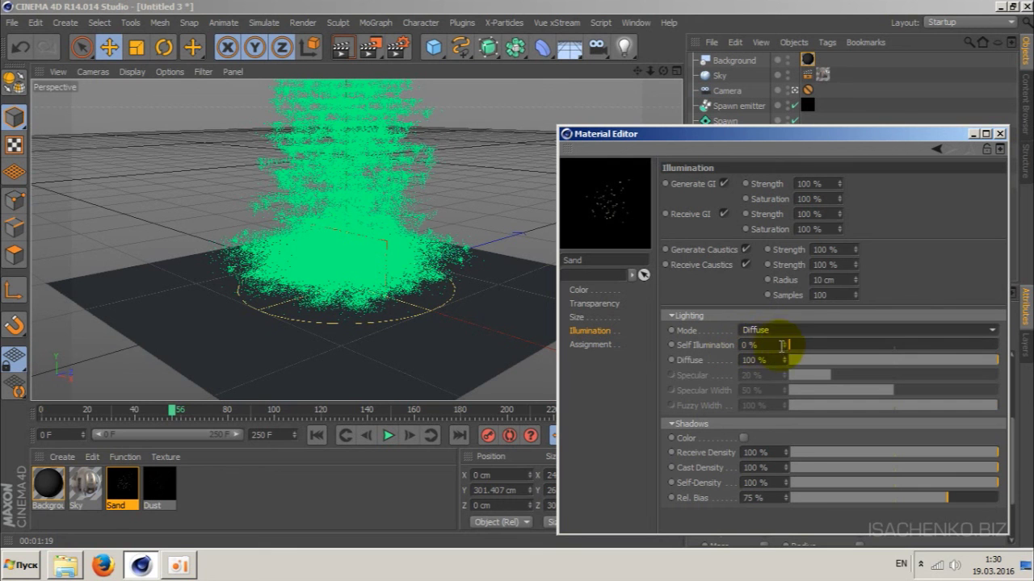
left_click_drag(822, 344, 835, 344)
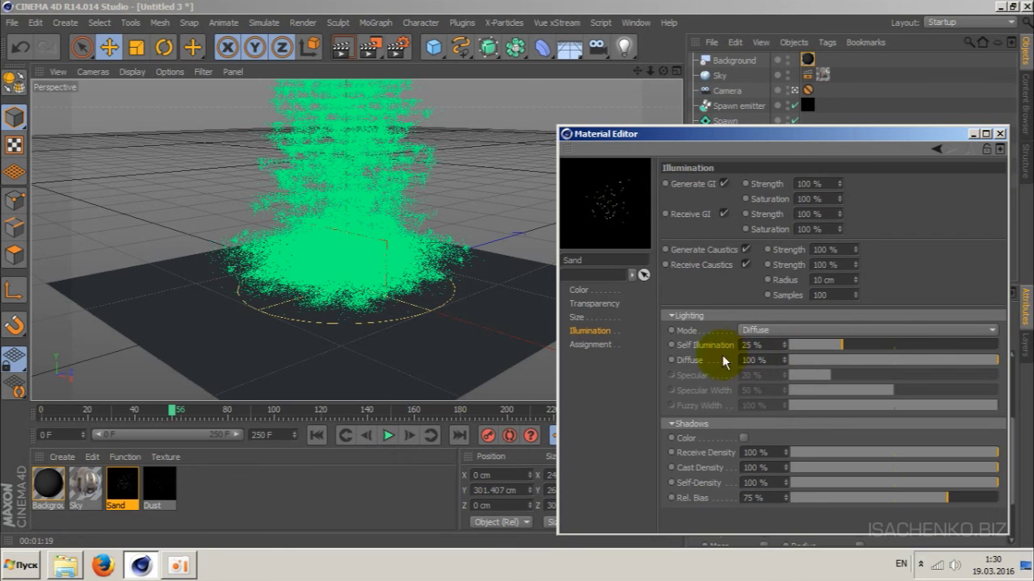
Give the Dust material Diffuse illumination mode with 25 % self illumination.
left_click(157, 483)
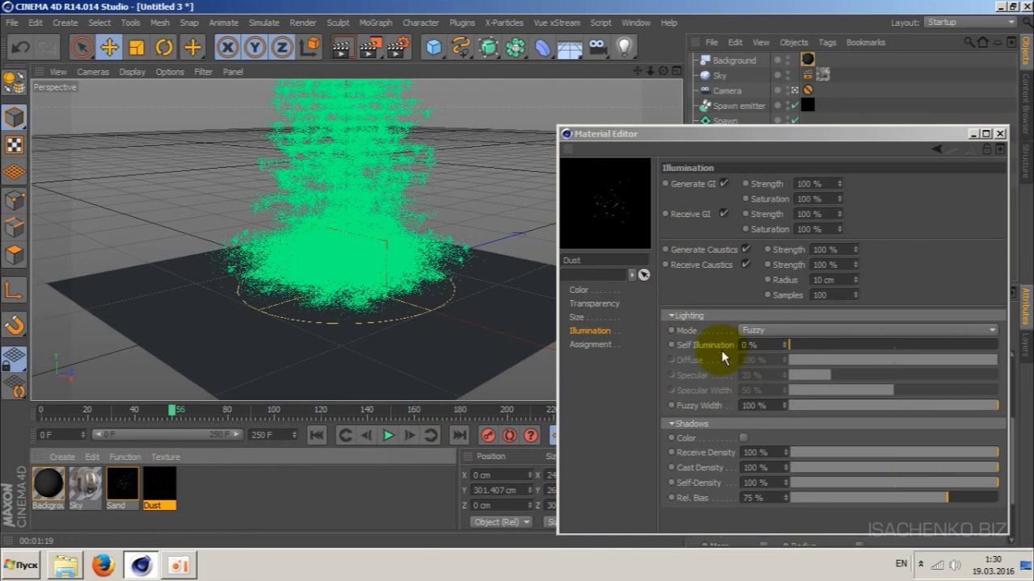
left_click(790, 333)
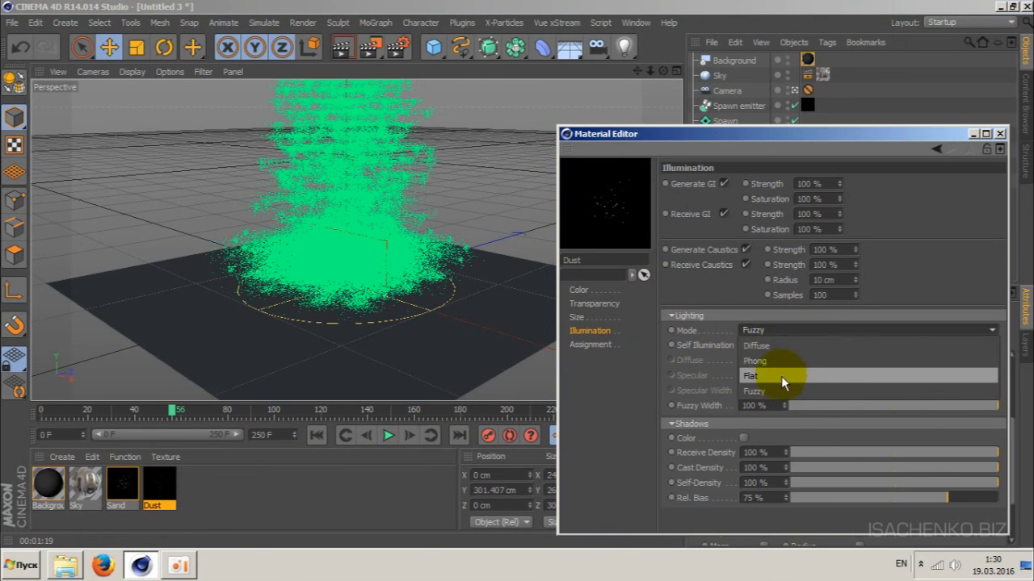
left_click(780, 347)
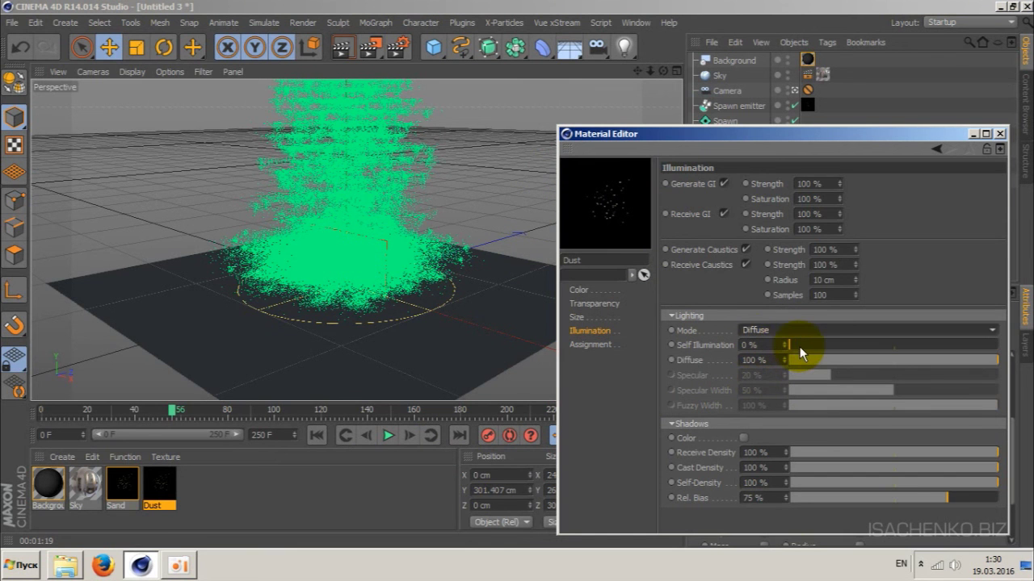
left_click_drag(800, 346, 842, 346)
left_click(973, 134)
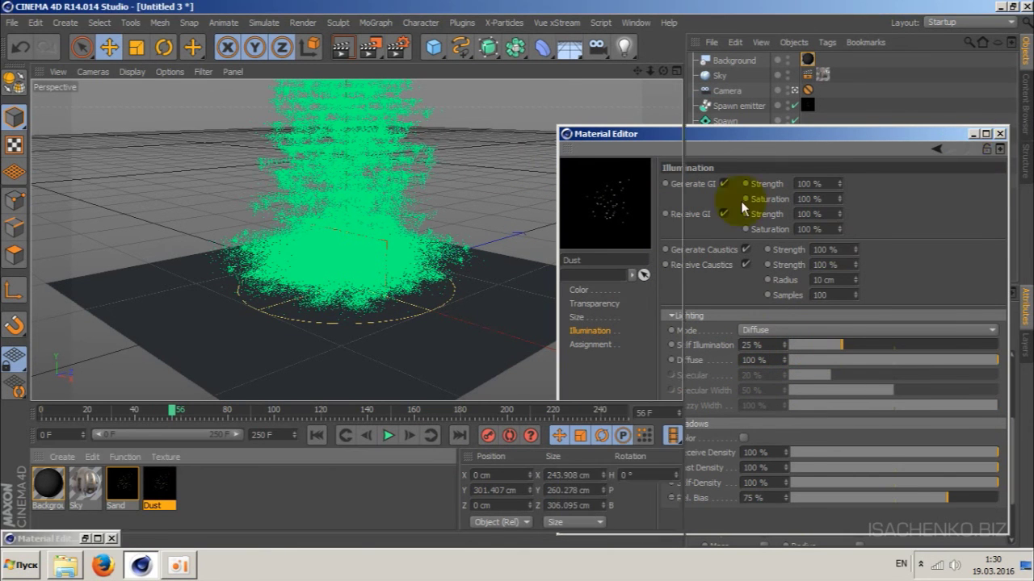
Render the viewport with the updated materials, then play the particles from the first frame.
left_click(339, 53)
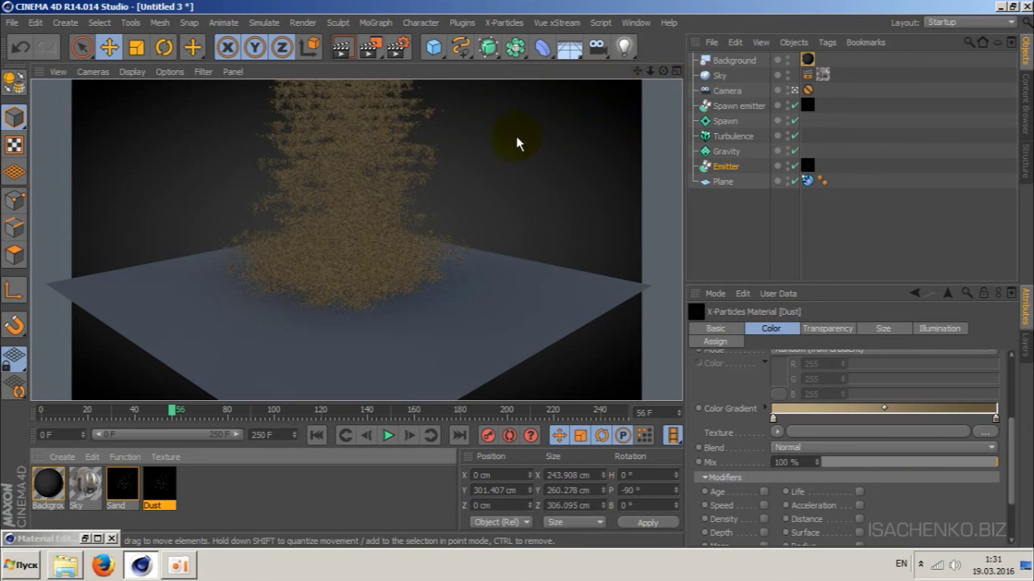
left_click(315, 436)
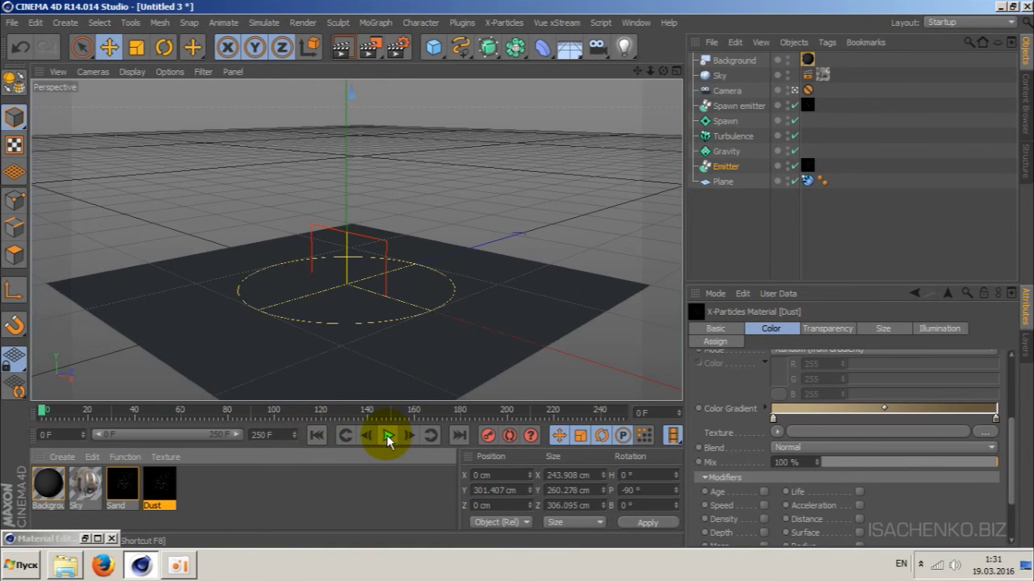
left_click(387, 435)
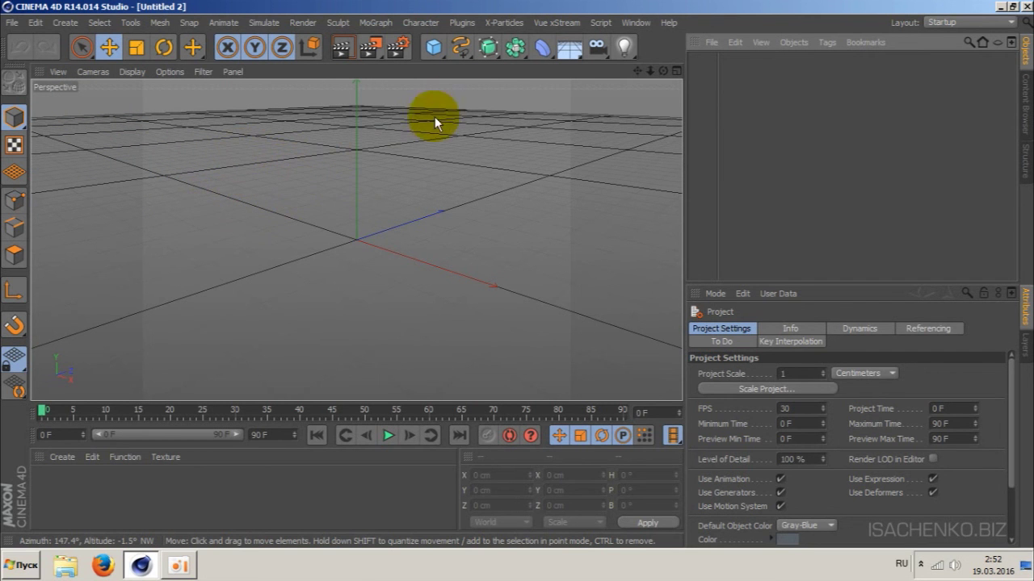
Add a Circle spline lying on the XZ plane with a 20 cm radius.
left_click(459, 48)
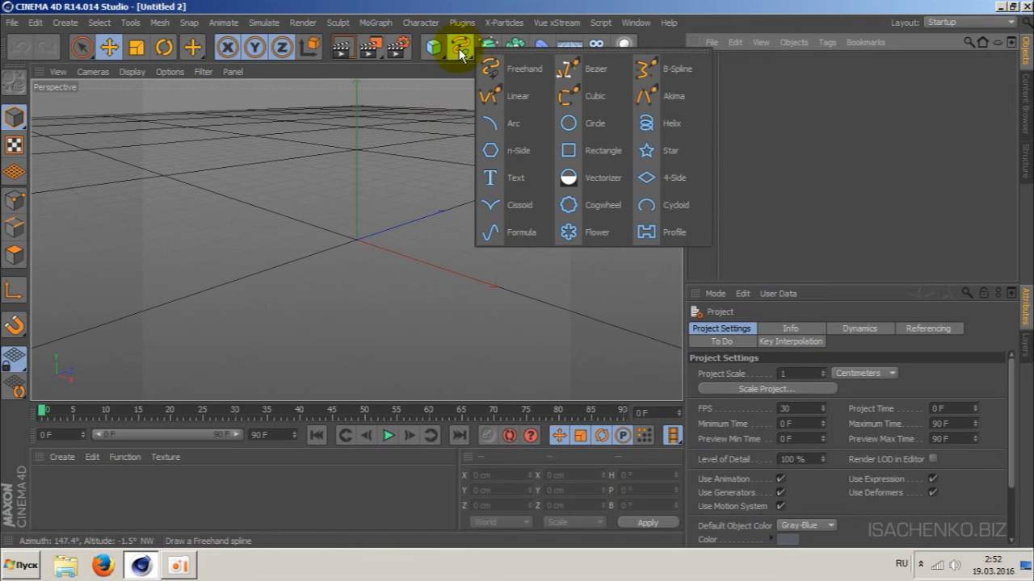
left_click(585, 125)
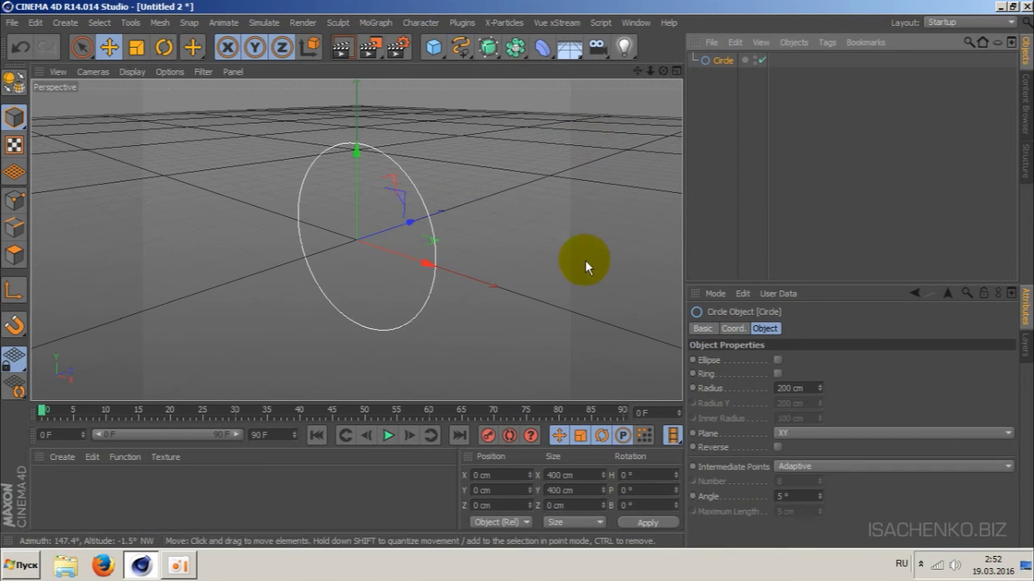
left_click(848, 432)
left_click(829, 480)
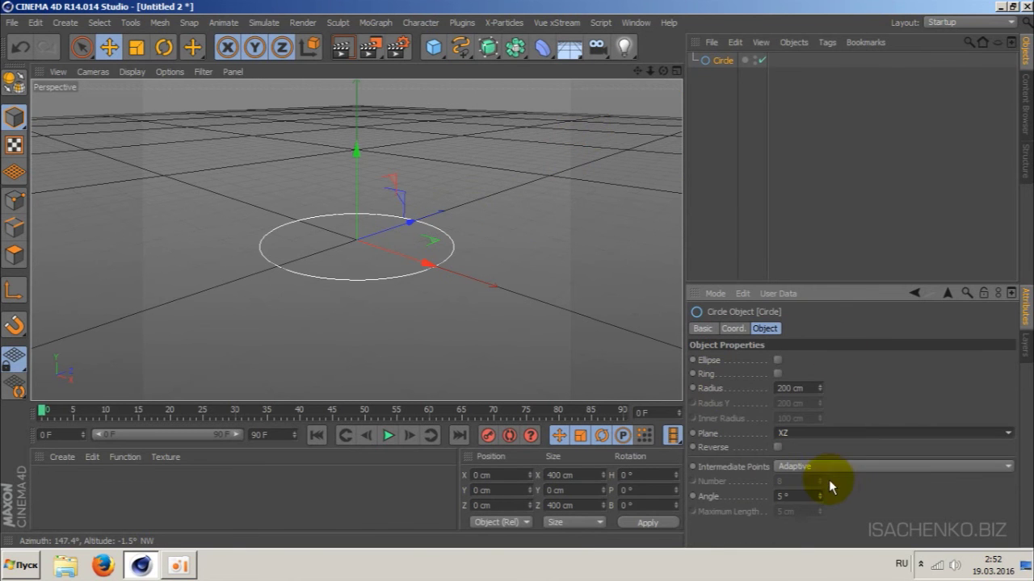
left_click(781, 389)
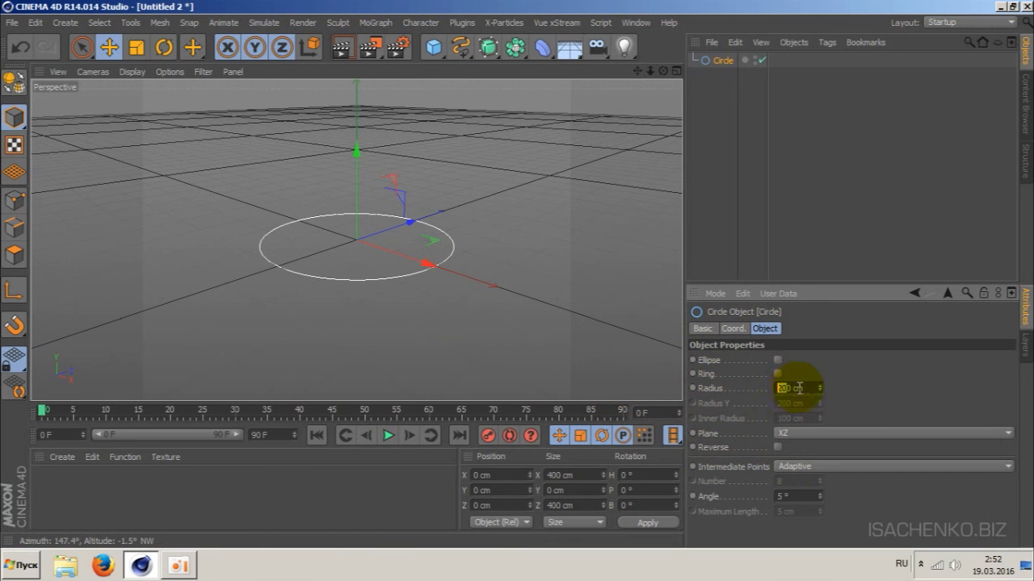
left_click(795, 388)
left_click_drag(796, 388, 719, 389)
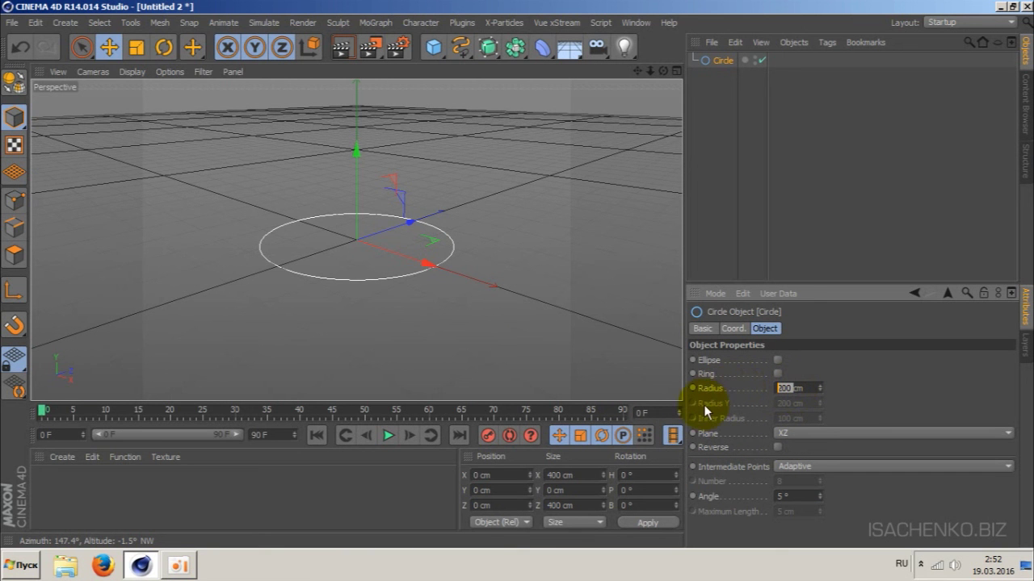
type("20")
key("Return")
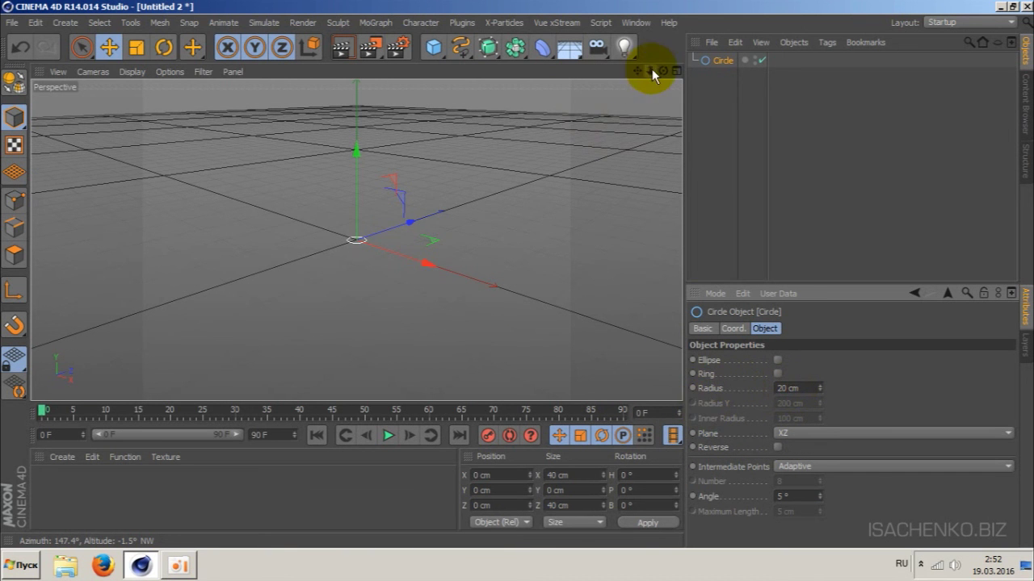
left_click_drag(651, 71, 679, 77)
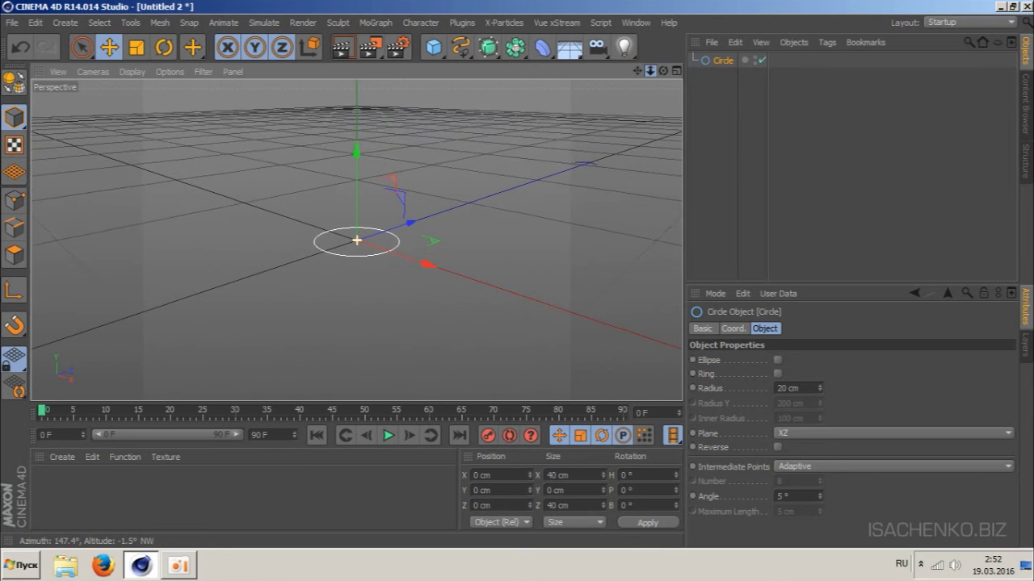
left_click_drag(638, 71, 638, 121)
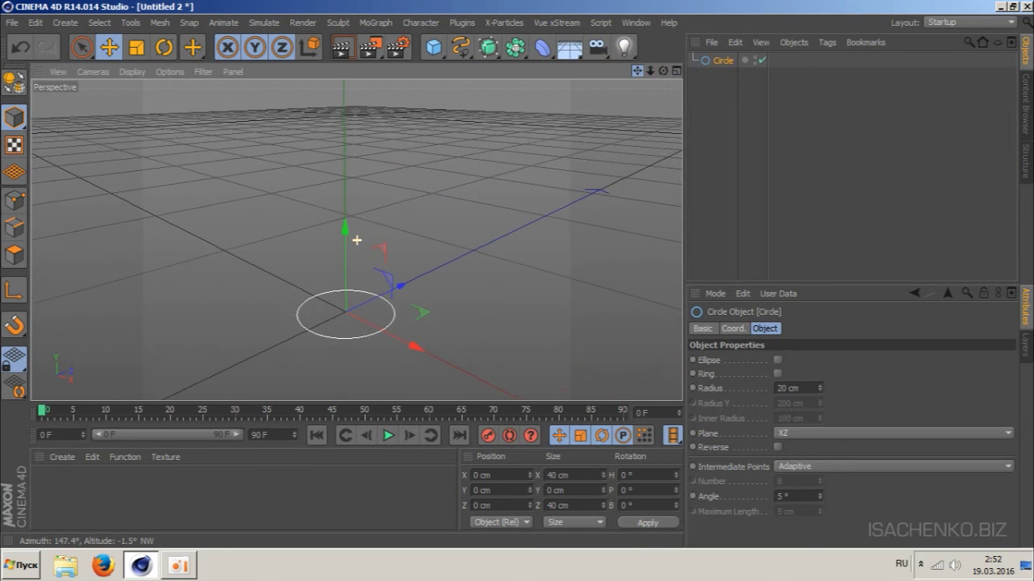
left_click_drag(356, 240, 357, 239)
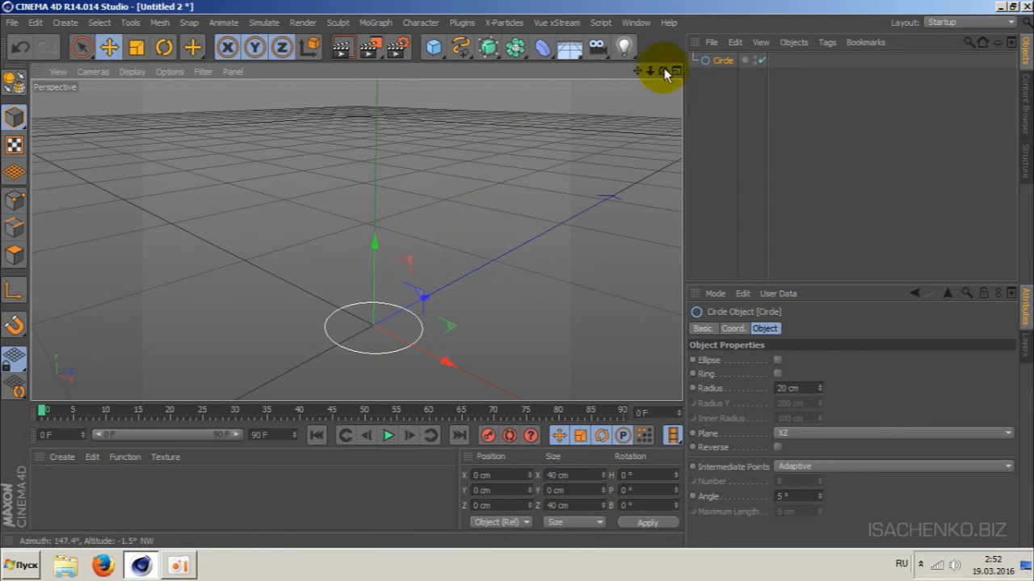
mouse_move(663, 71)
left_mouse_down()
mouse_move(407, 240)
mouse_move(375, 221)
left_mouse_up()
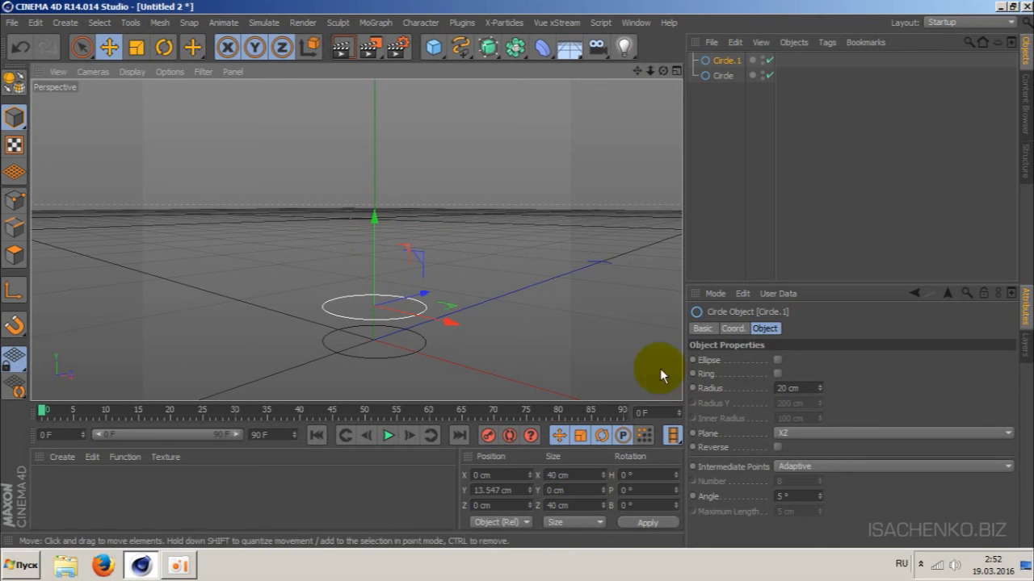
Stack raised circle copies with radii 18 cm and 4 cm, and select all three circles.
left_click(784, 388)
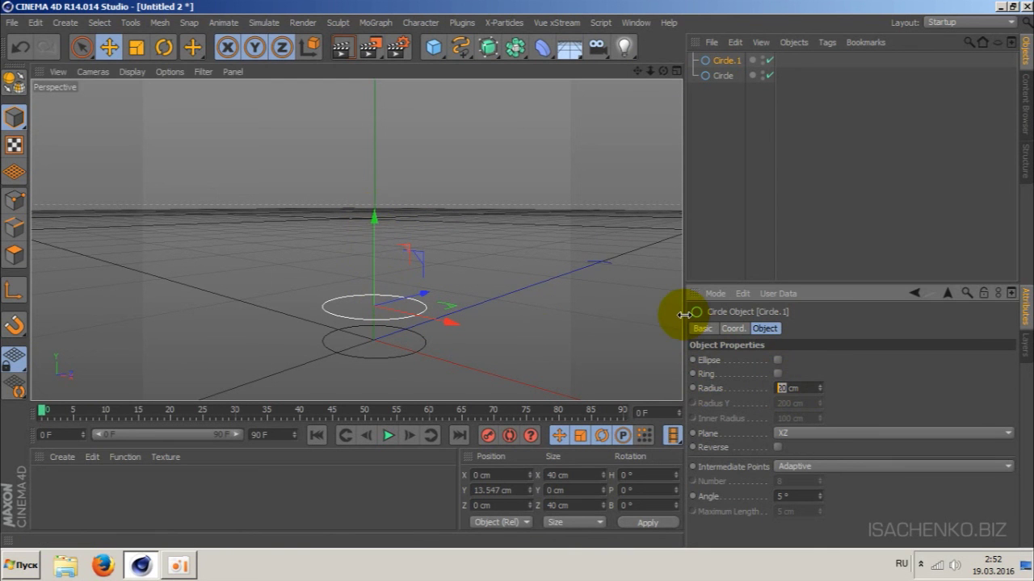
type("18")
key("Return")
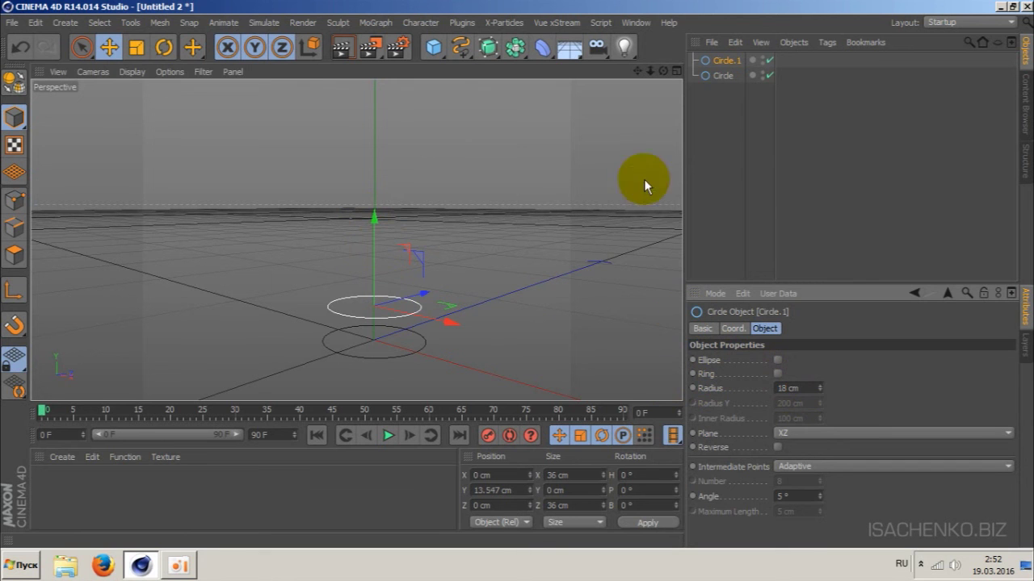
left_click_drag(377, 219, 376, 188, "ctrl")
double_click(787, 388)
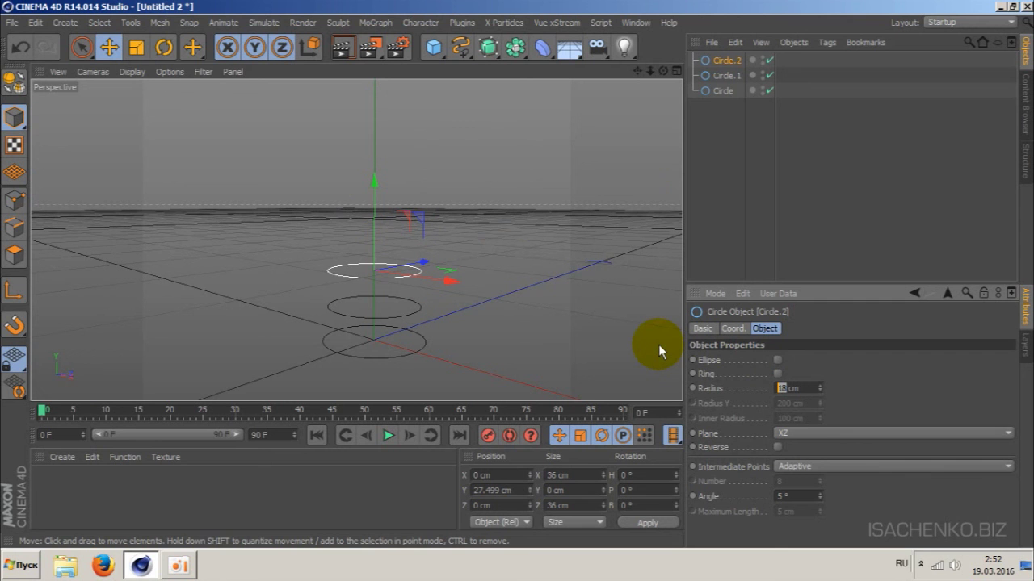
type("4")
key("Return")
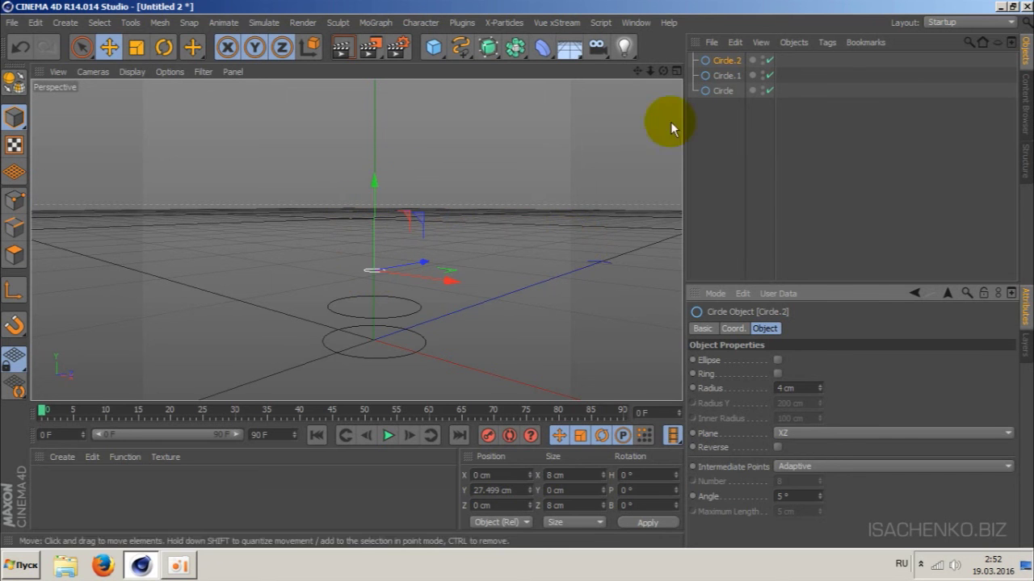
left_click(722, 90, "shift")
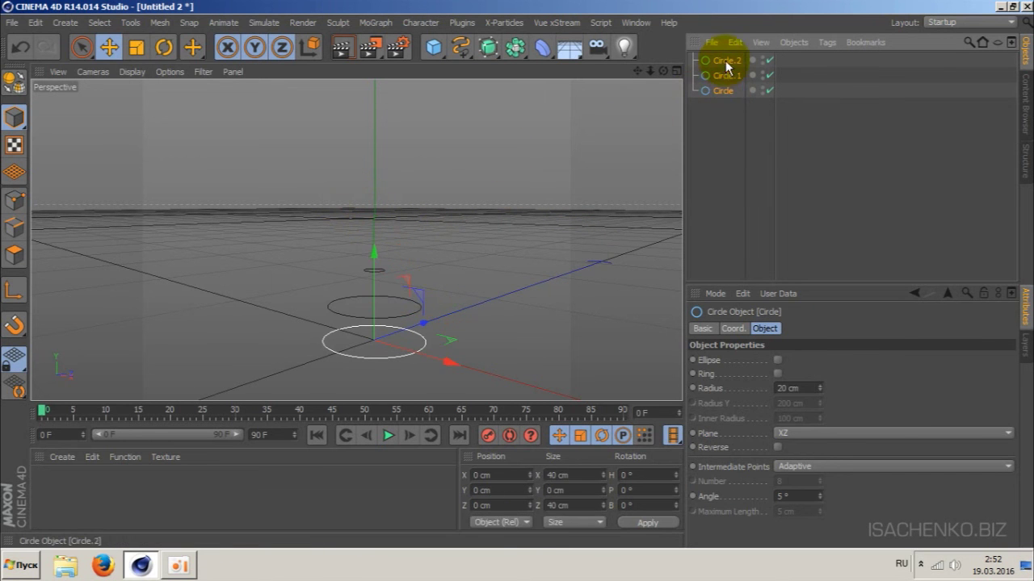
Copy the three circles higher up the Y axis and rotate the copies 180° on B.
left_click_drag(376, 227, 371, 120, "ctrl")
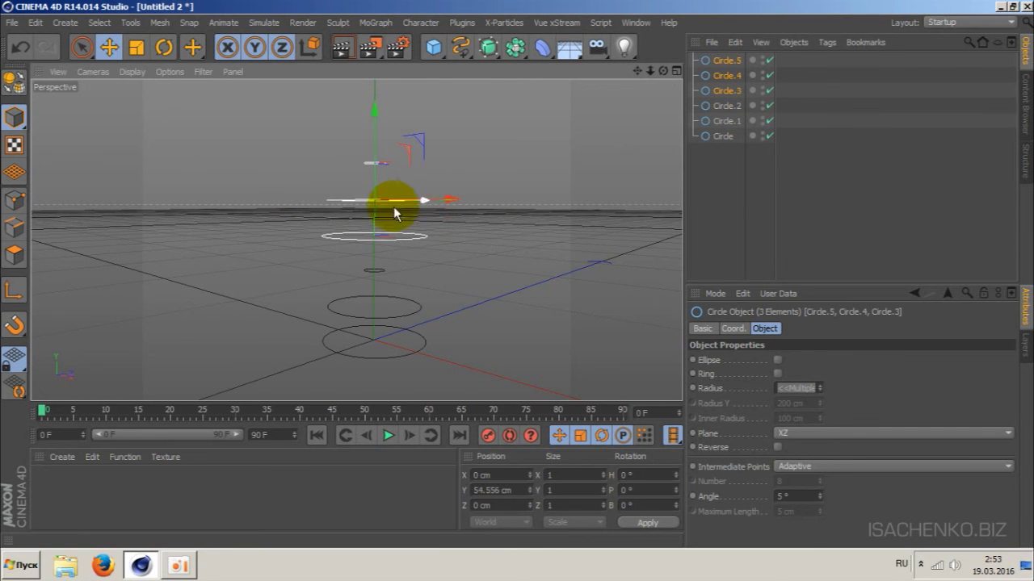
left_click(164, 47)
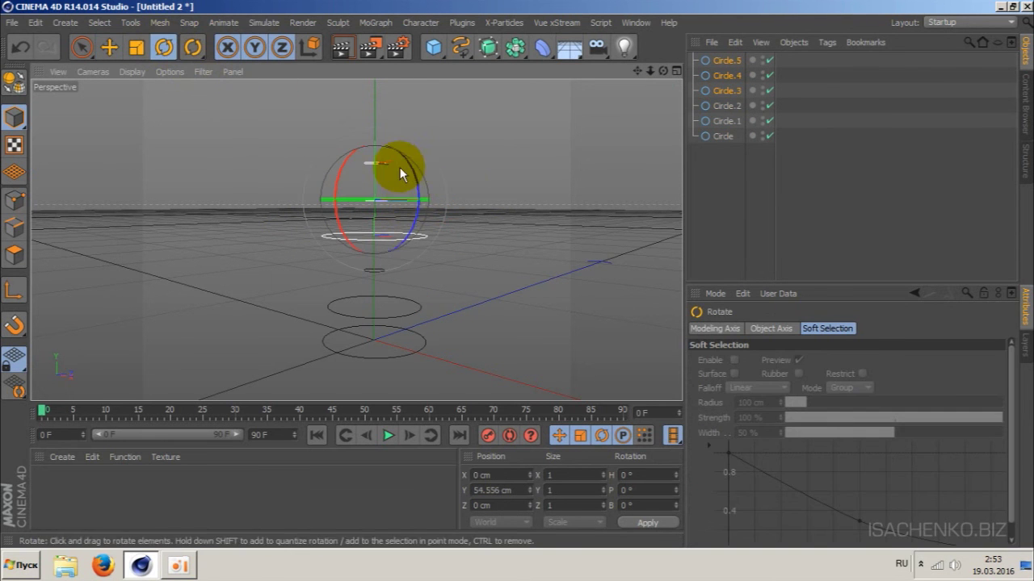
mouse_move(410, 169)
left_mouse_down()
mouse_move(415, 192)
mouse_move(342, 244)
left_mouse_up()
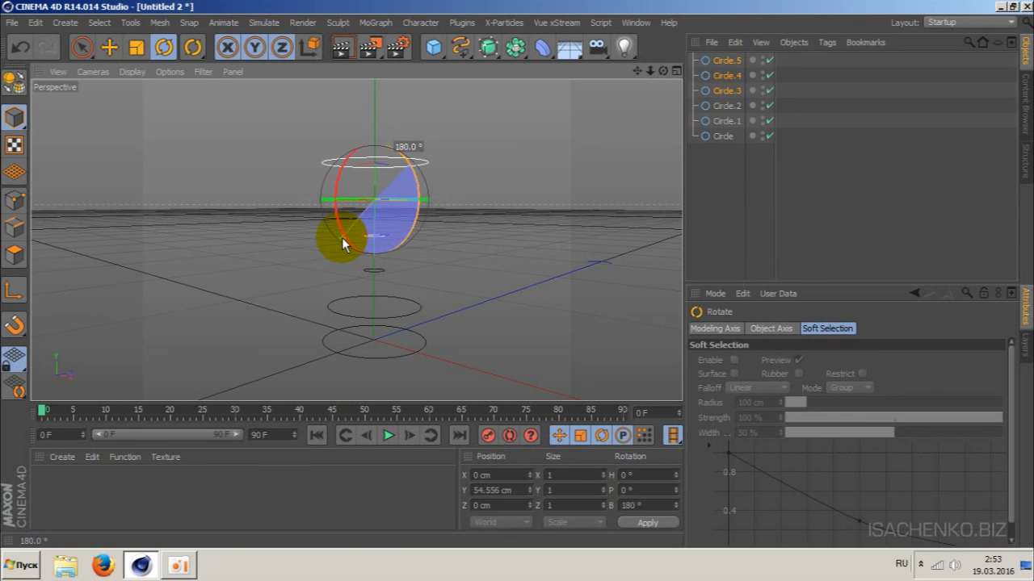
left_click(726, 63)
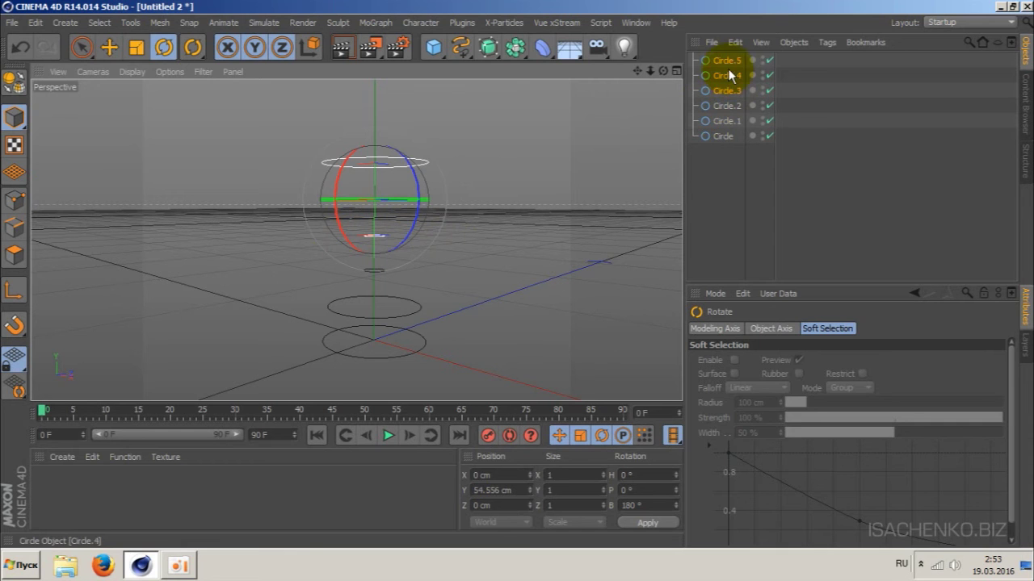
left_click(488, 47)
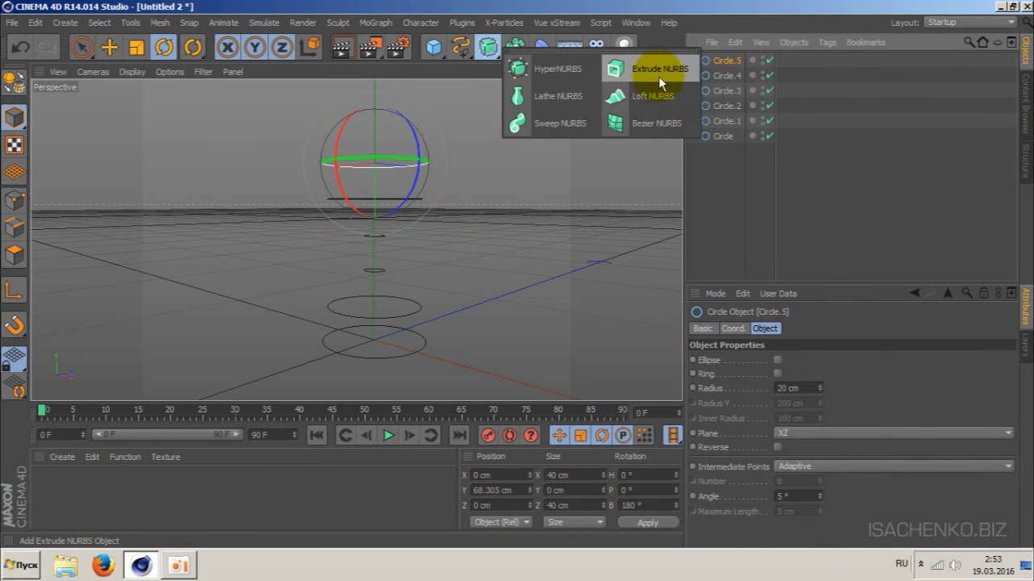
Add a Loft NURBS and place all six circles inside it.
left_click(653, 96)
left_click(726, 75)
left_click(723, 151, "shift")
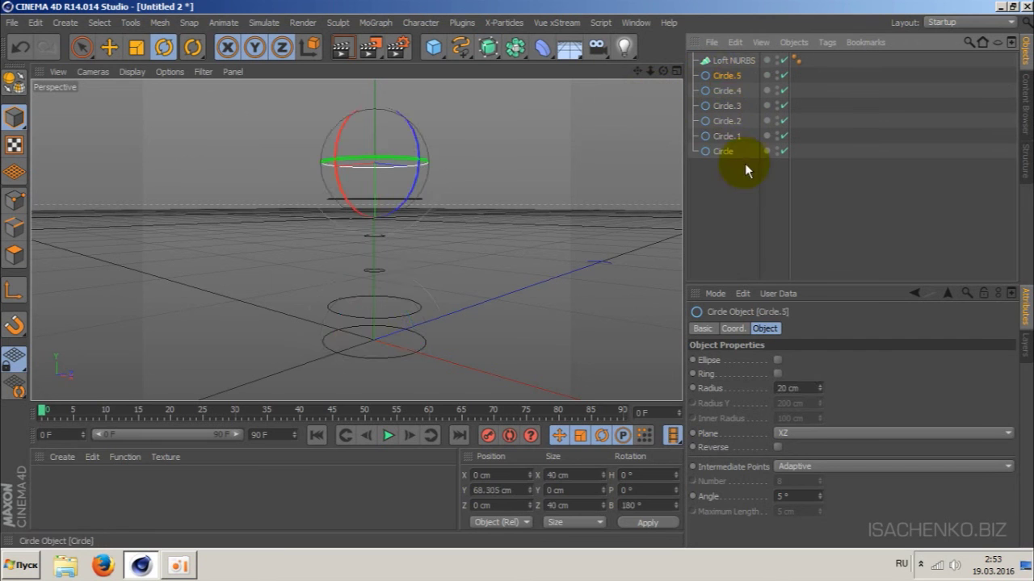
left_click_drag(723, 150, 731, 61)
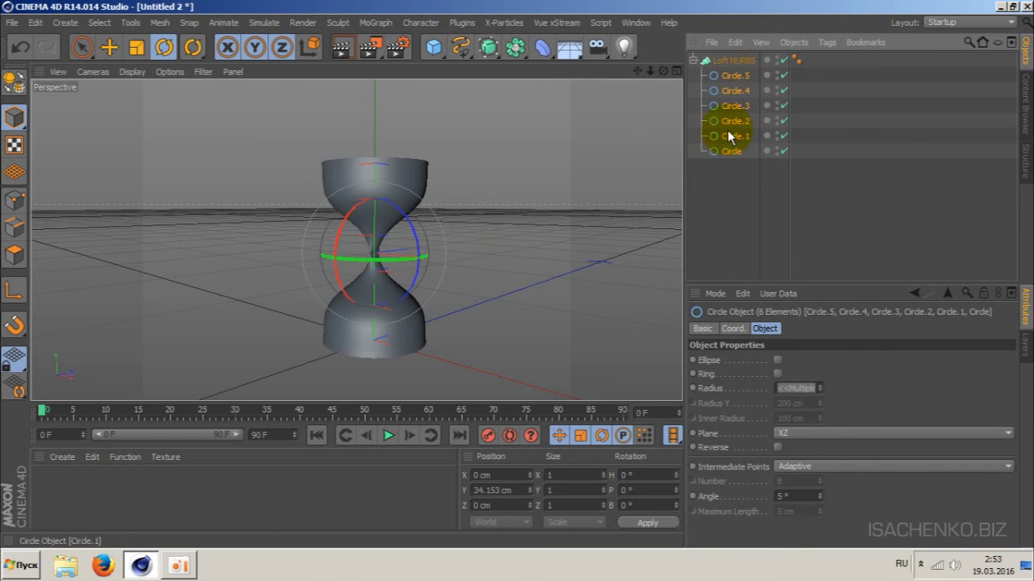
Reset the B rotation of Circle.3 and Circle.4 to 0°.
left_click(734, 106)
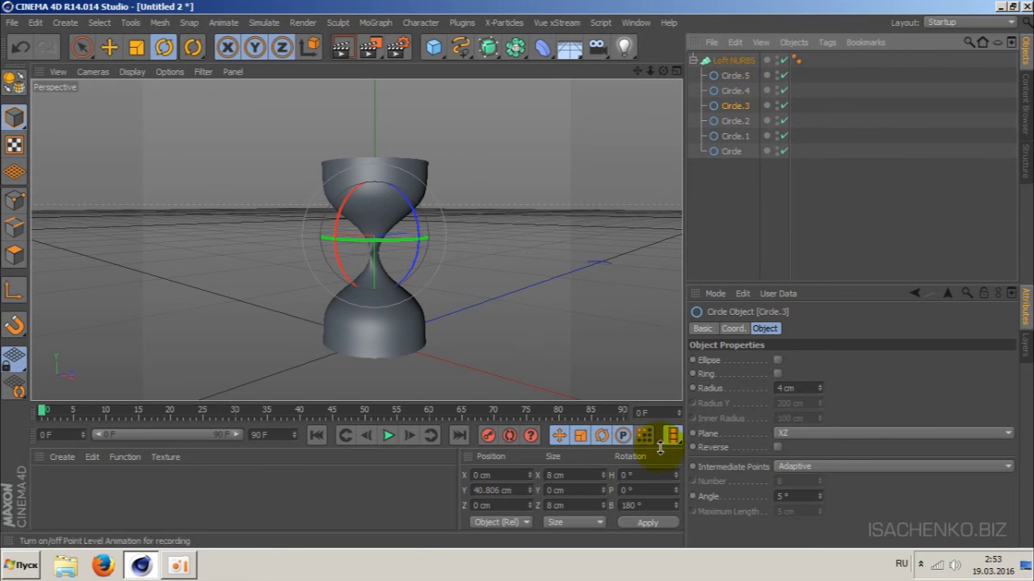
left_click(640, 505)
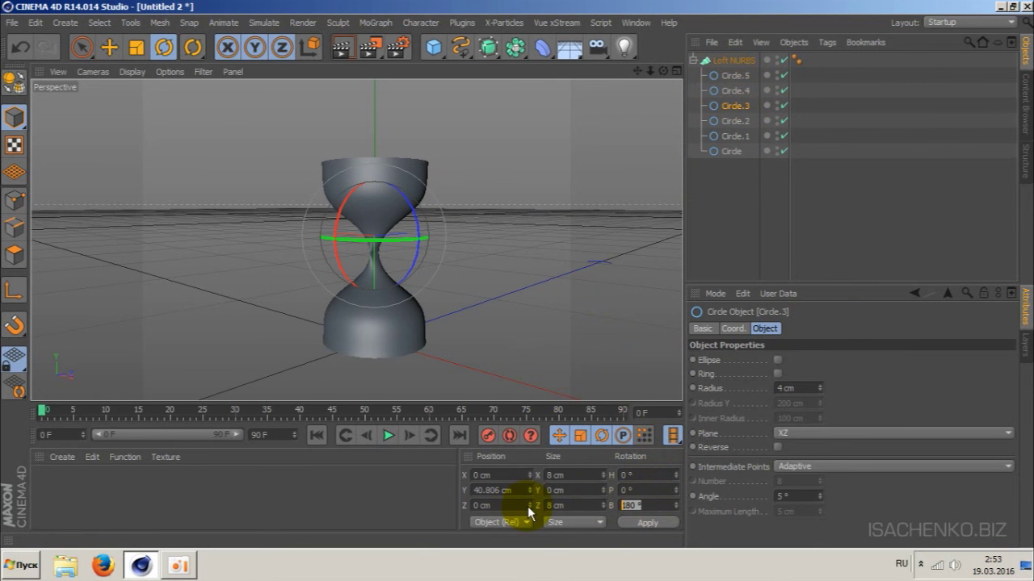
type("0")
key("Return")
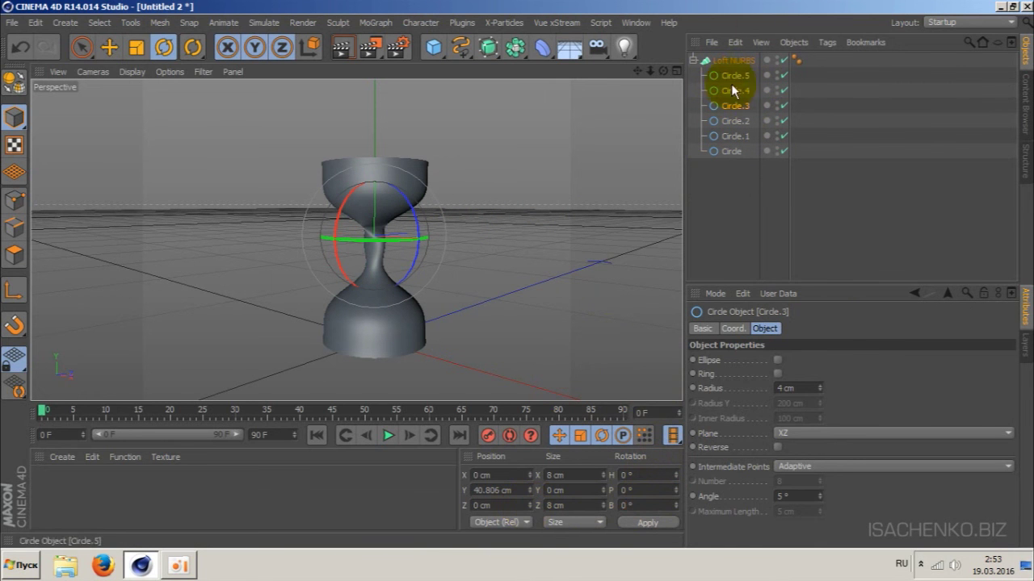
left_click(729, 91)
left_click(642, 504)
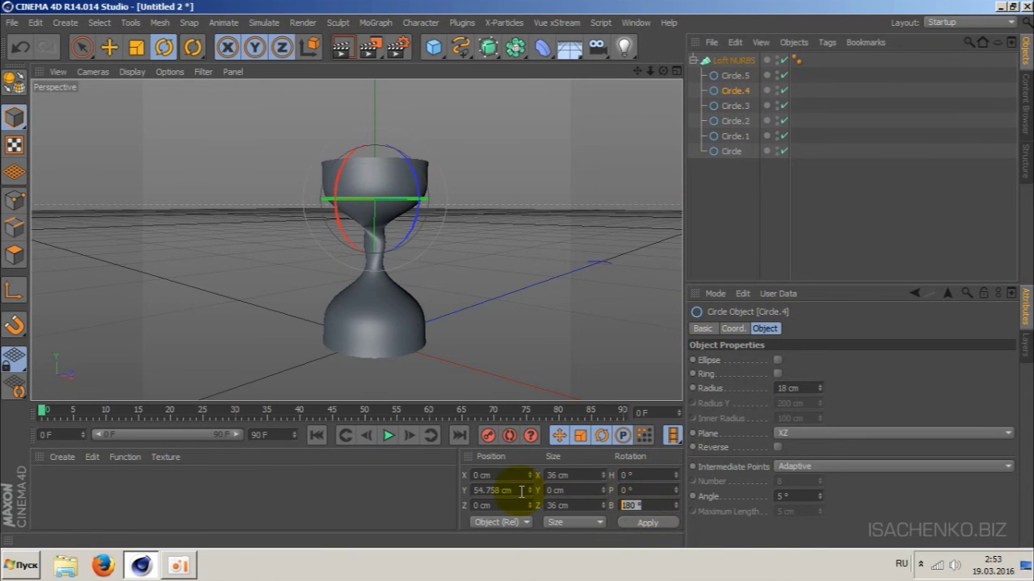
key("Return")
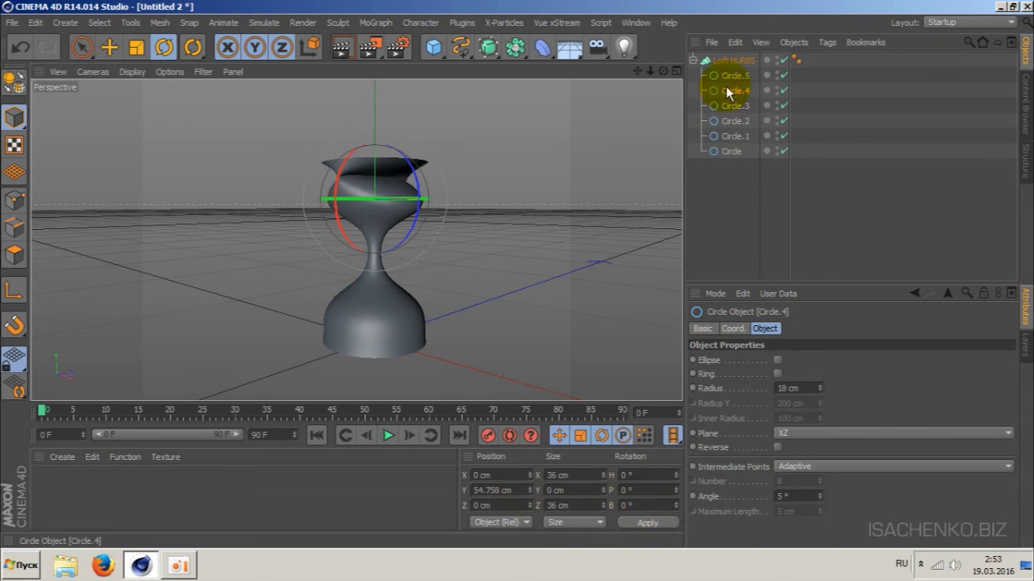
left_click(732, 77)
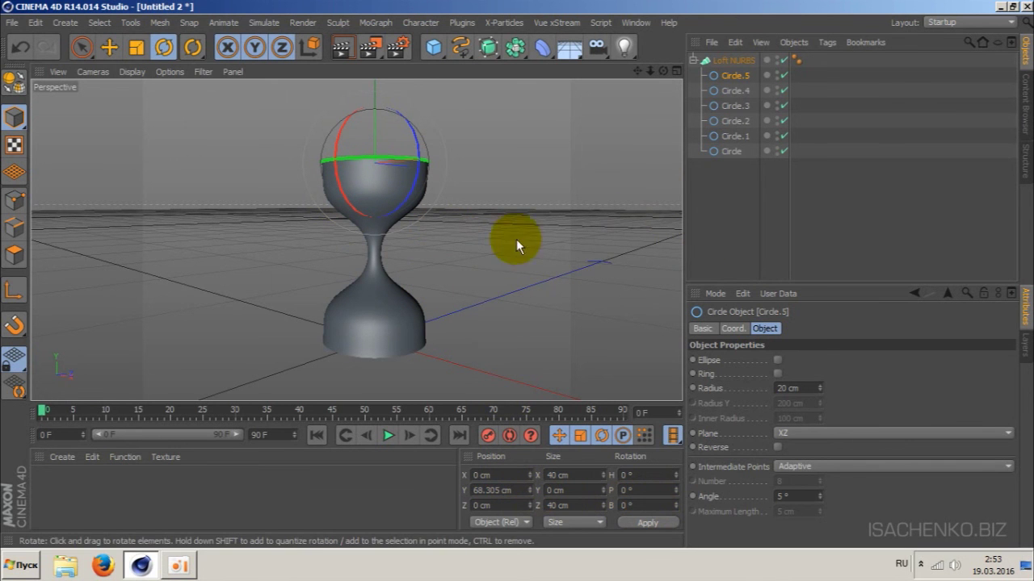
Set the Loft NURBS Start and End caps to None, leaving both ends open.
left_click(728, 61)
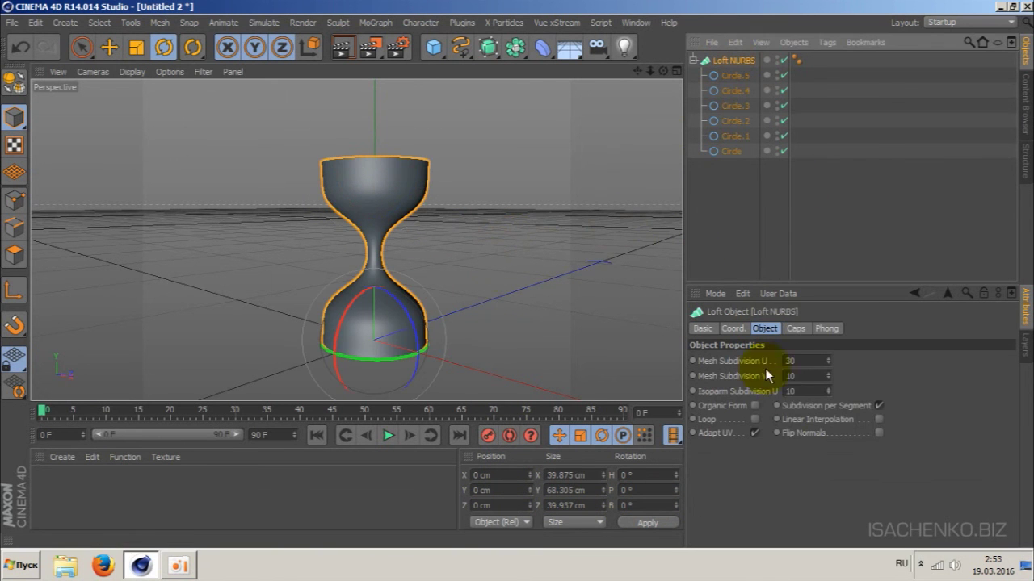
left_click(794, 328)
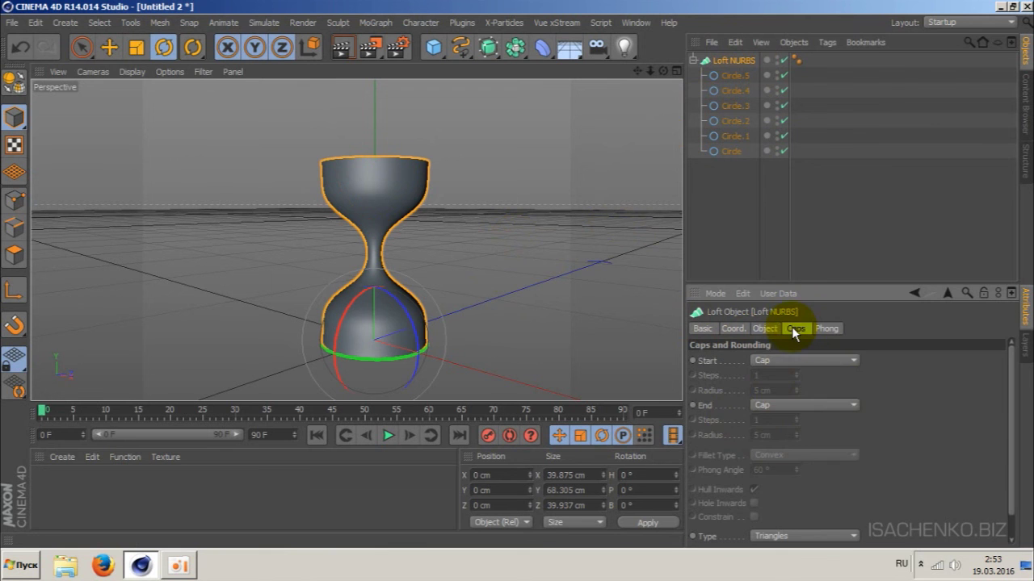
left_click(830, 361)
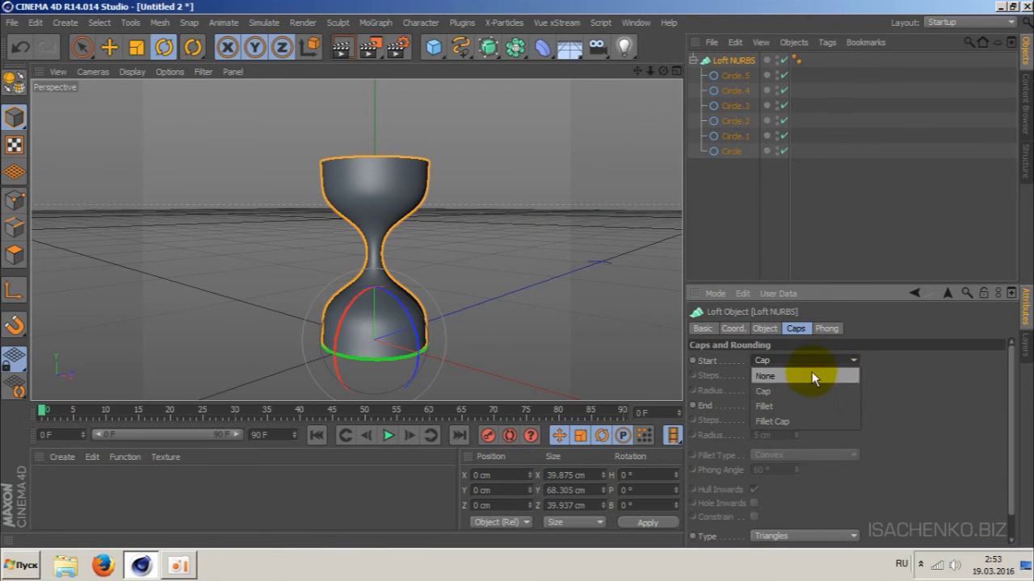
left_click(812, 375)
left_click(815, 406)
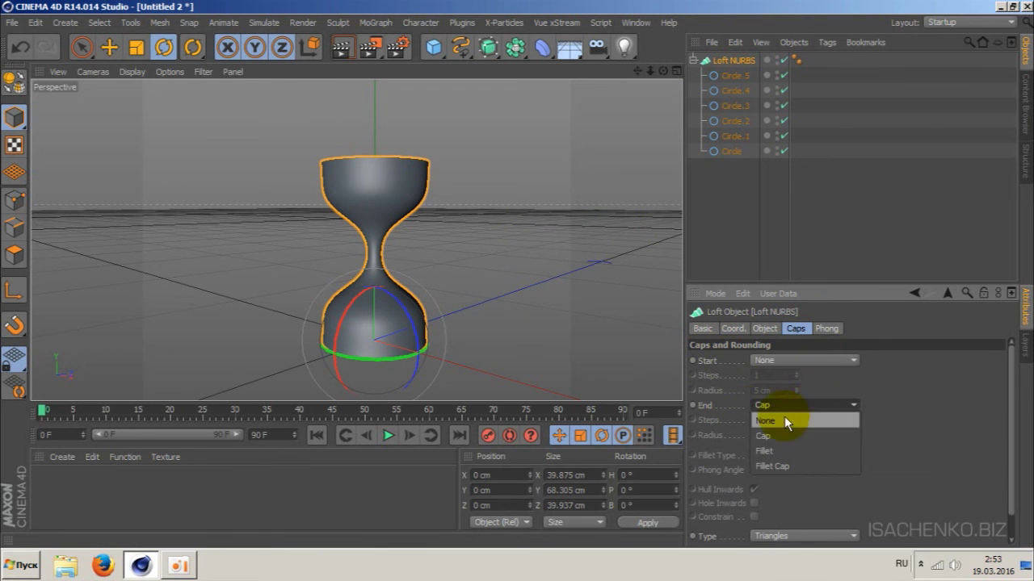
left_click(780, 420)
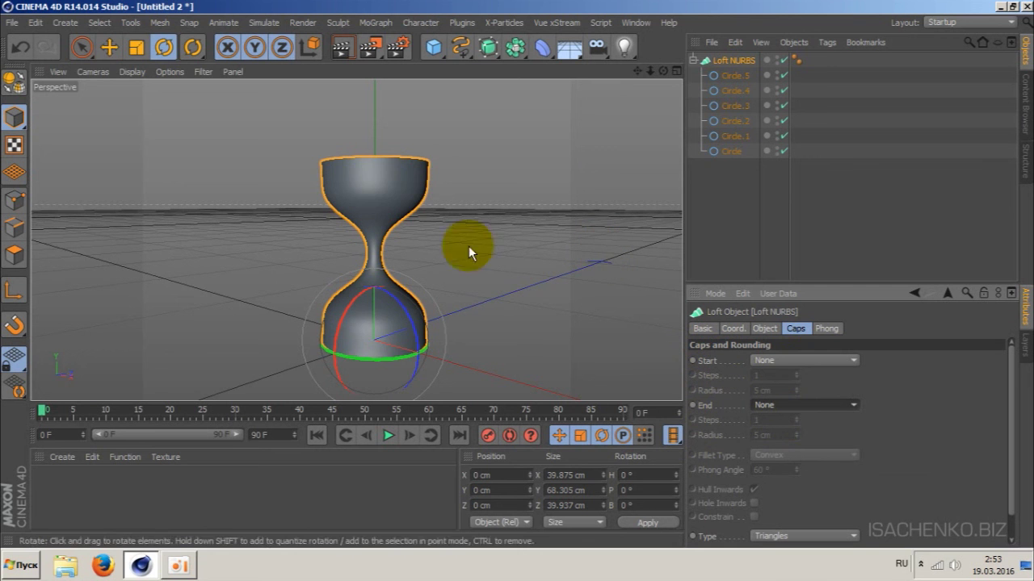
left_click_drag(662, 73, 662, 89)
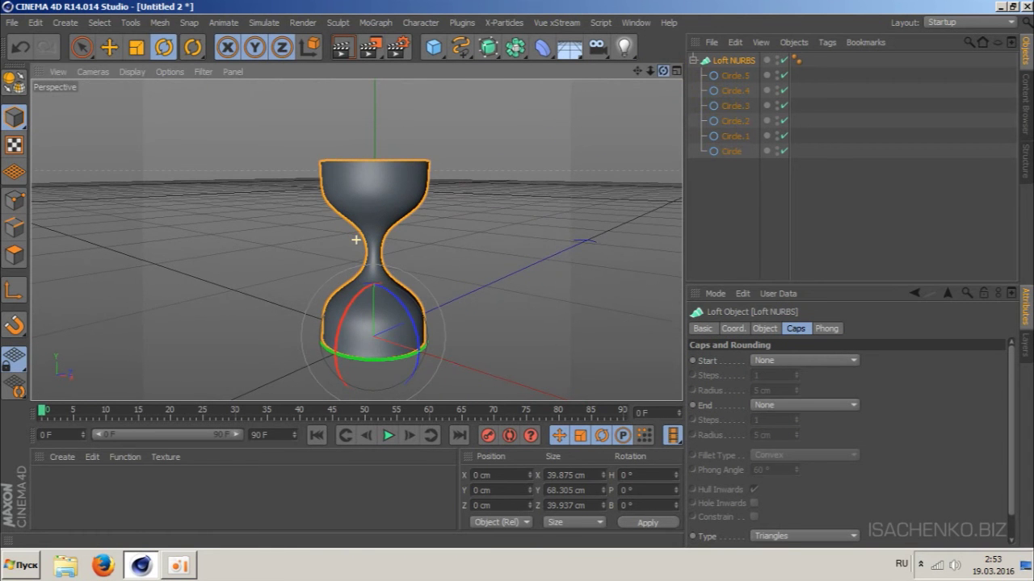
left_click(761, 206)
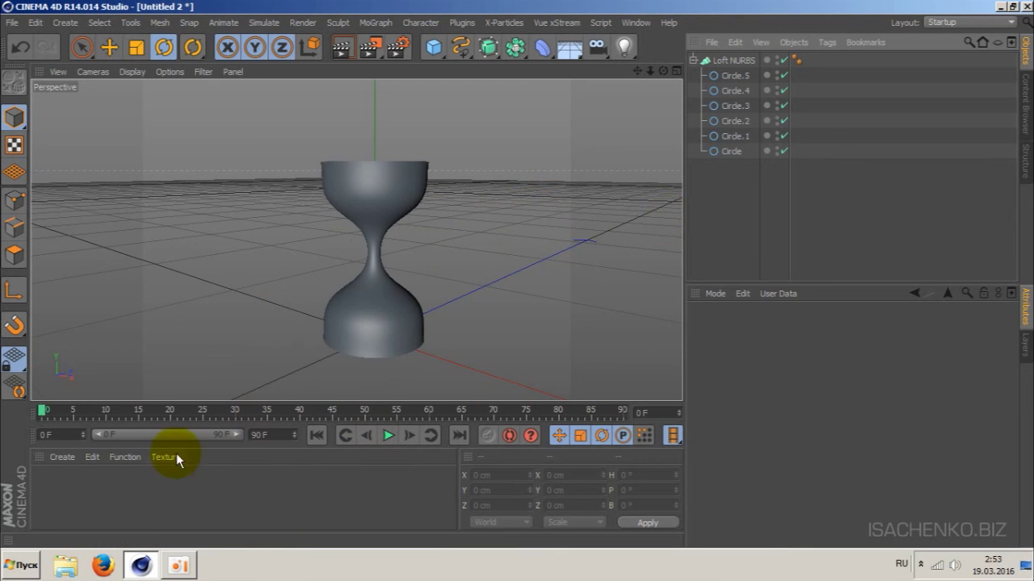
Create a new material with Transparency enabled and a refraction of 1.5.
double_click(126, 489)
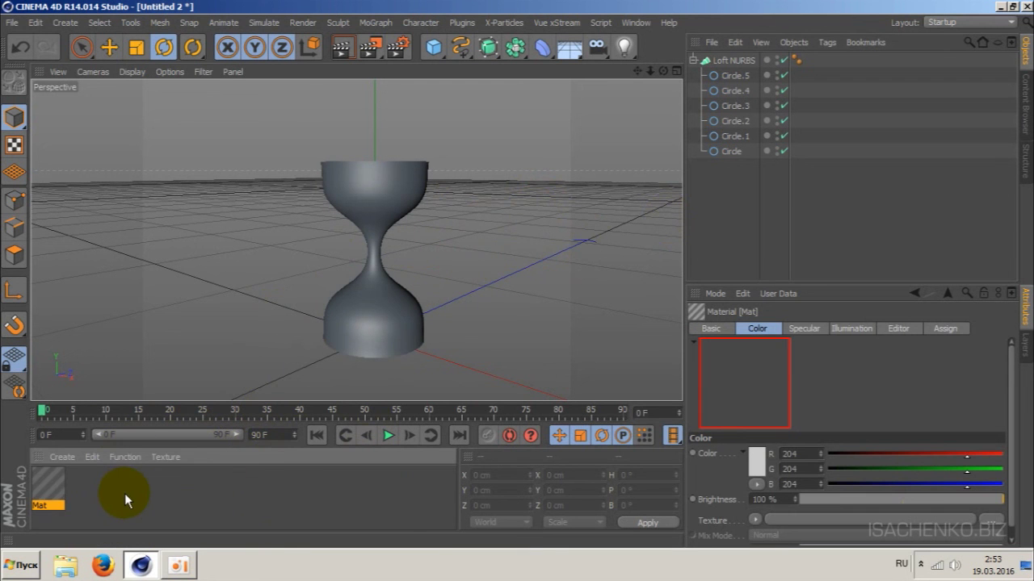
double_click(47, 485)
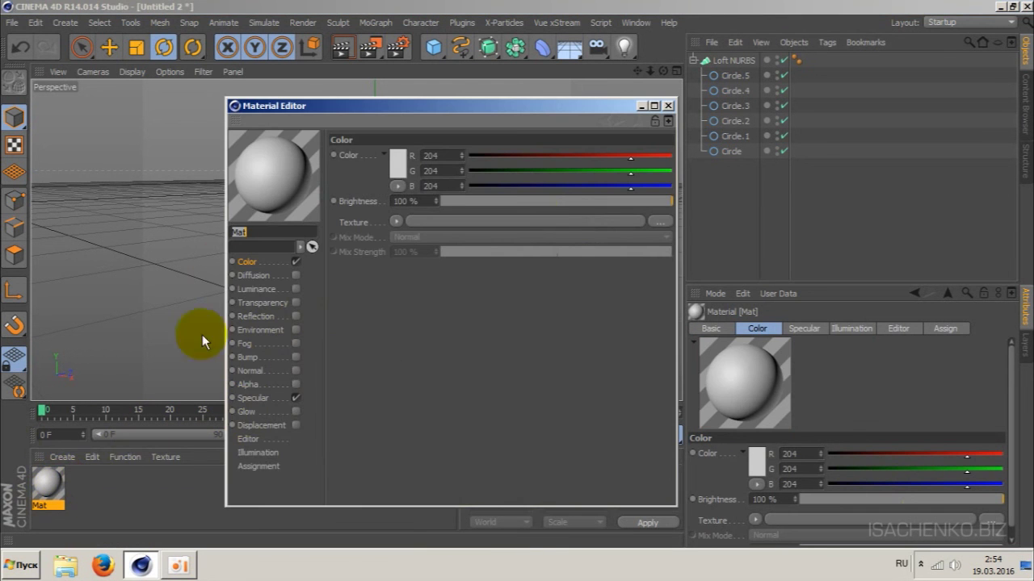
left_click(296, 392)
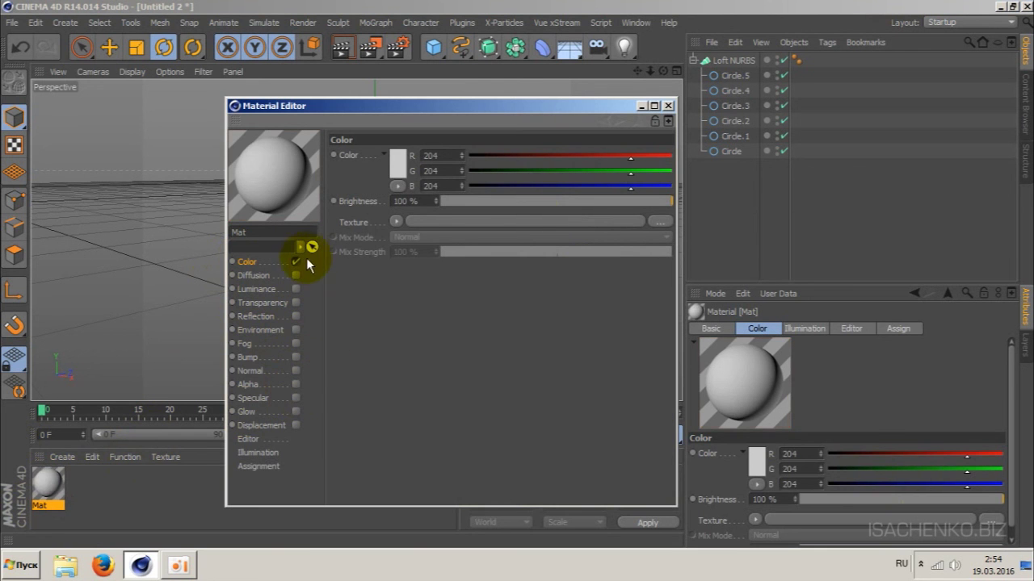
left_click(296, 303)
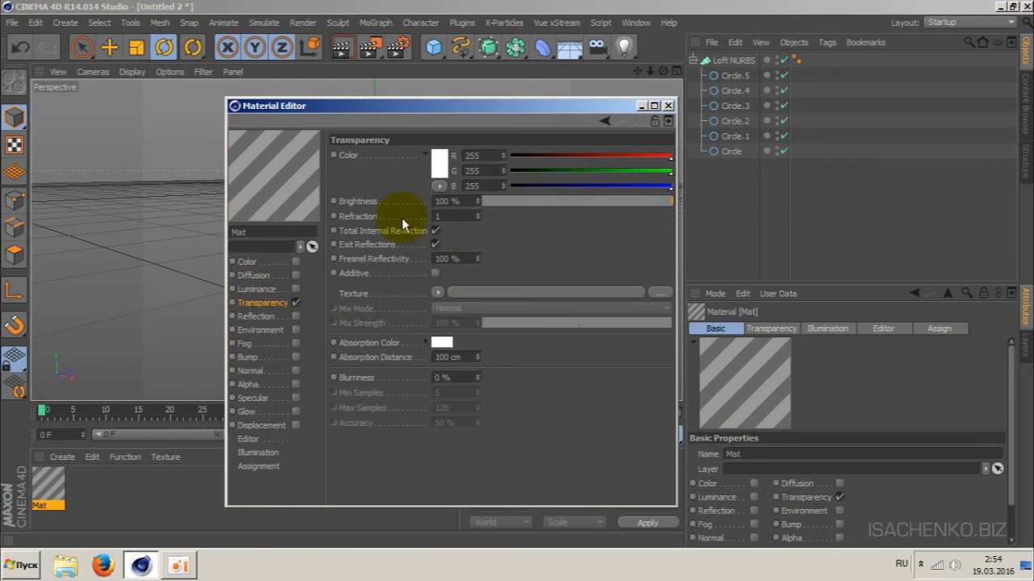
double_click(451, 216)
type("1")
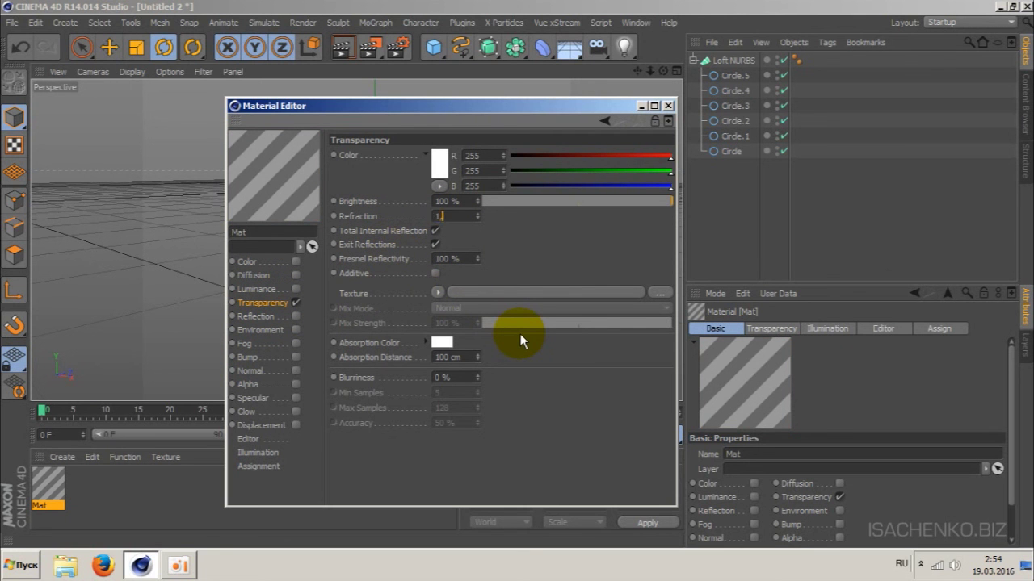
type(",5")
key("Return")
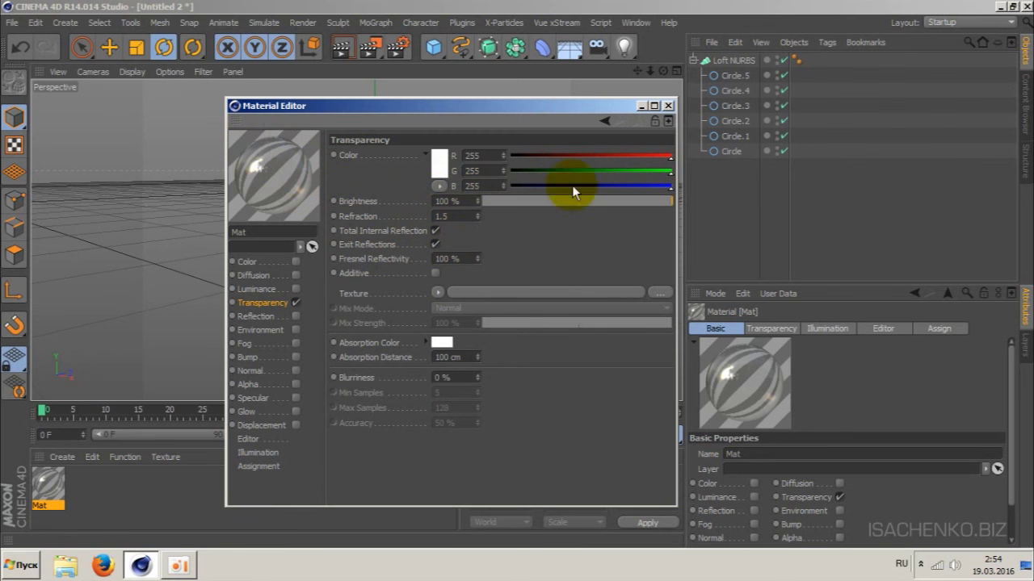
Rename the new material to Glass.
left_click(669, 106)
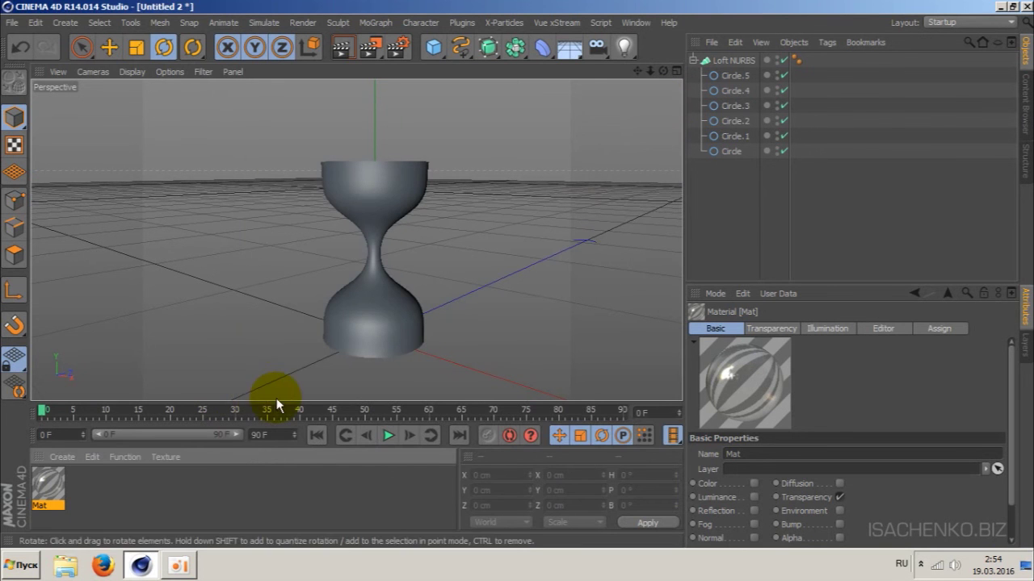
double_click(50, 487)
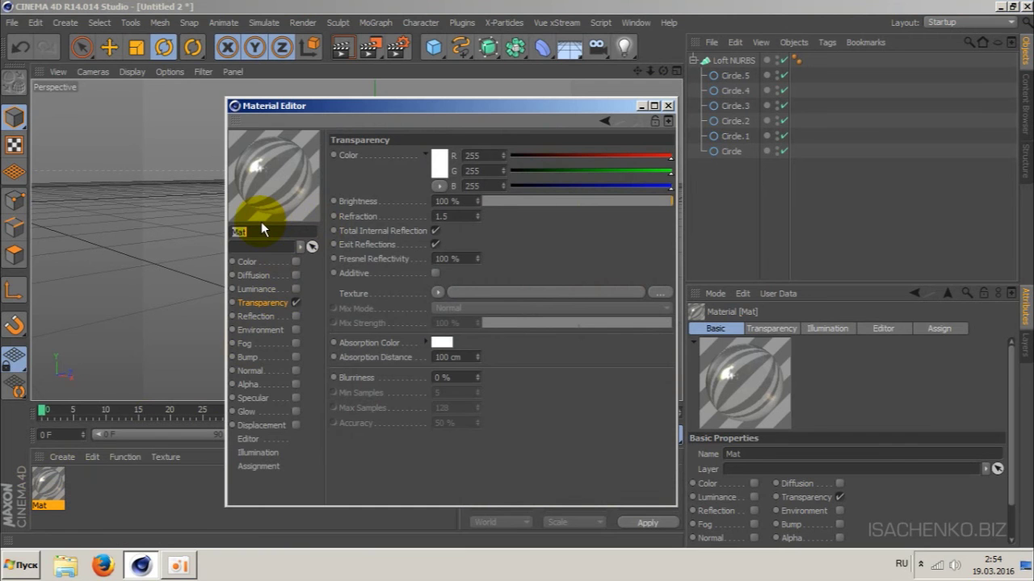
key("alt+shift")
type("Glass")
key("Return")
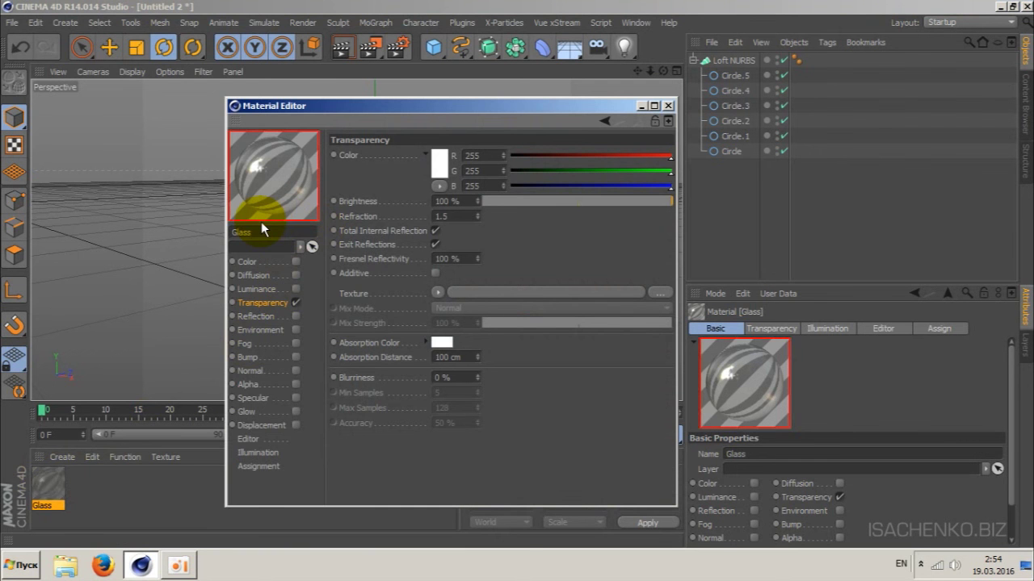
left_click(668, 106)
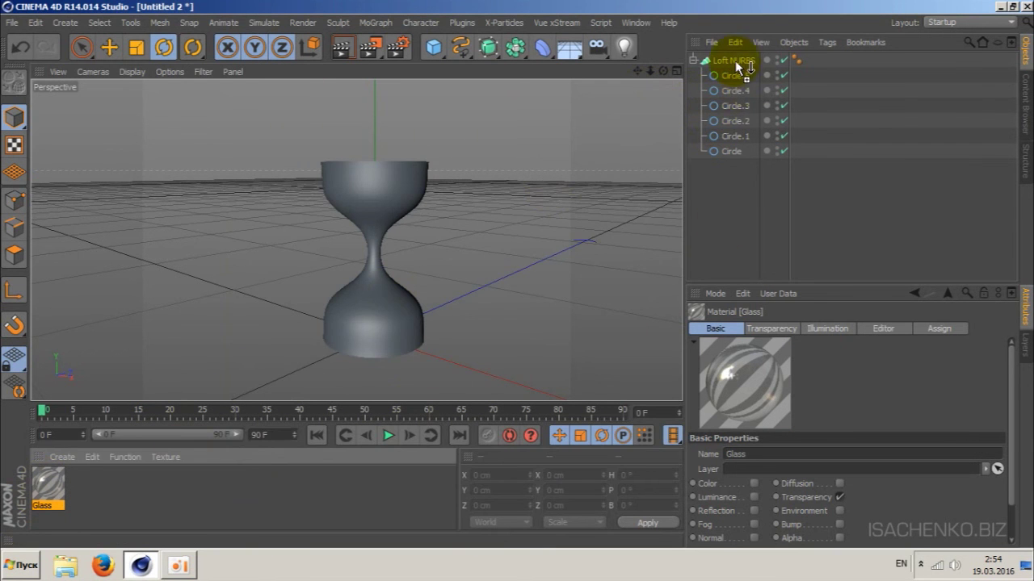
Apply the Glass material to the Loft NURBS and rename it Clock.
left_click_drag(735, 60, 734, 61)
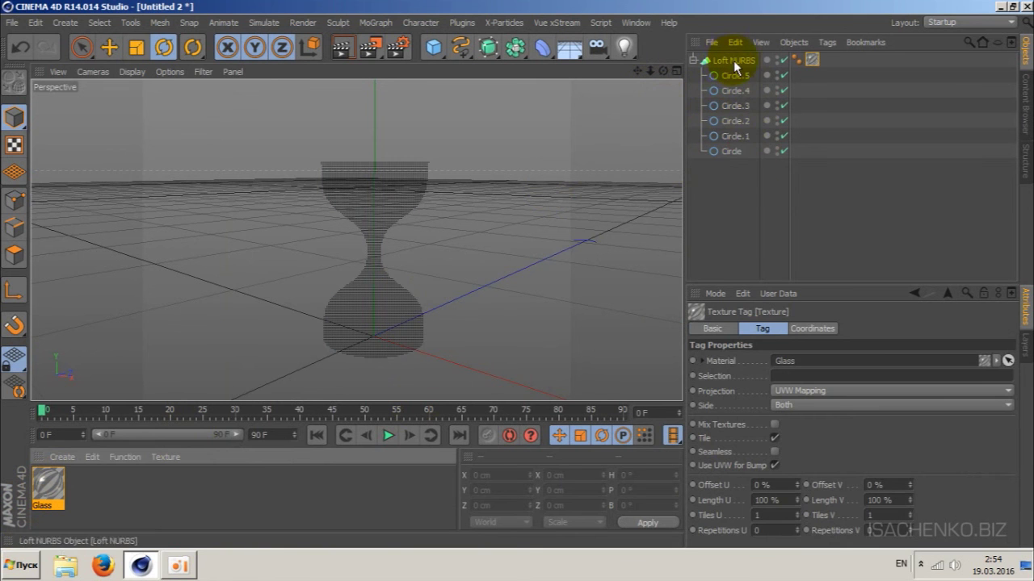
double_click(731, 61)
type("lo")
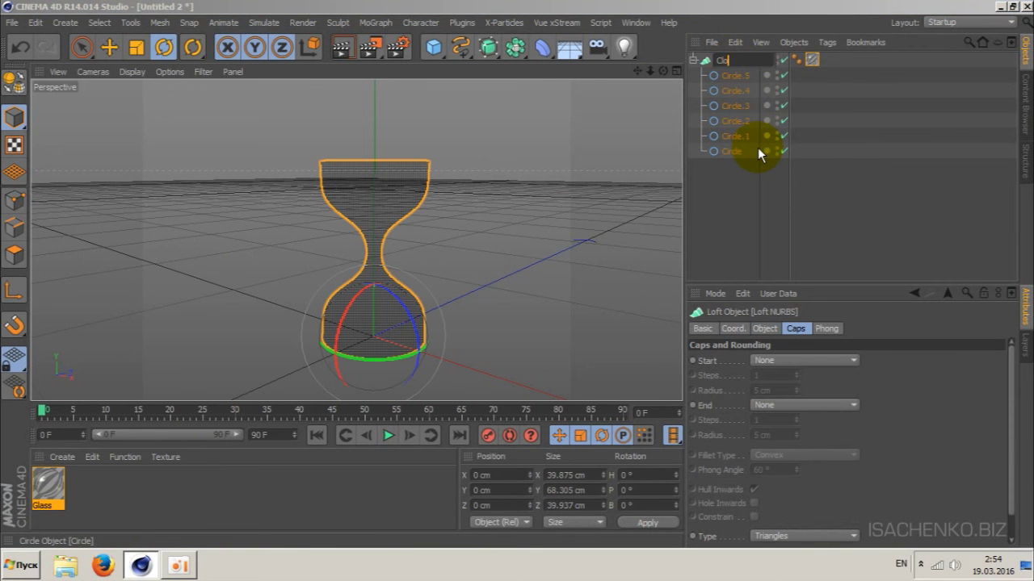
type("ck")
key("Return")
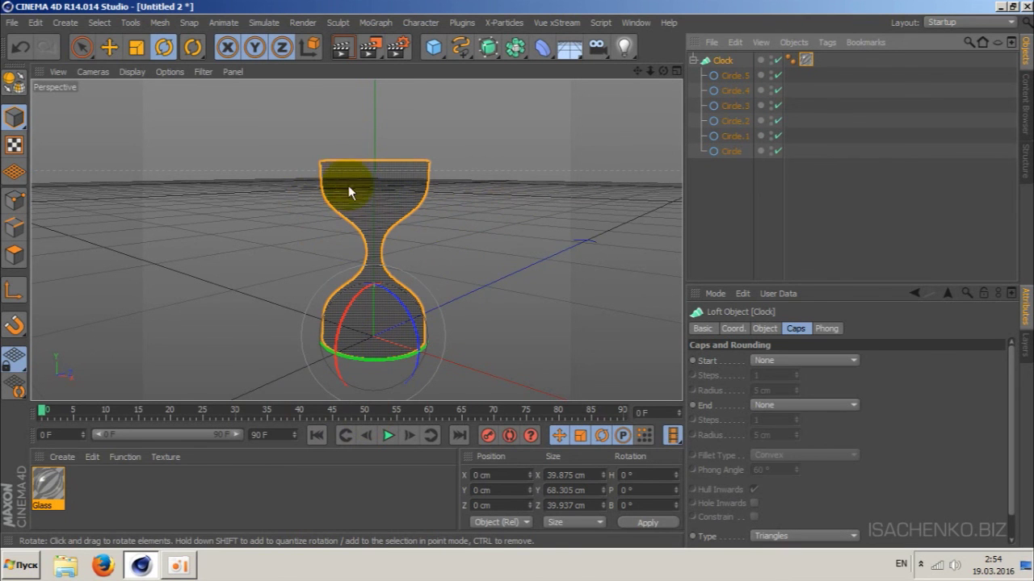
Nest the loft in a Cloth NURBS named Clock with 0 subdivisions and 1 cm thickness.
left_click(262, 22)
mouse_move(261, 46)
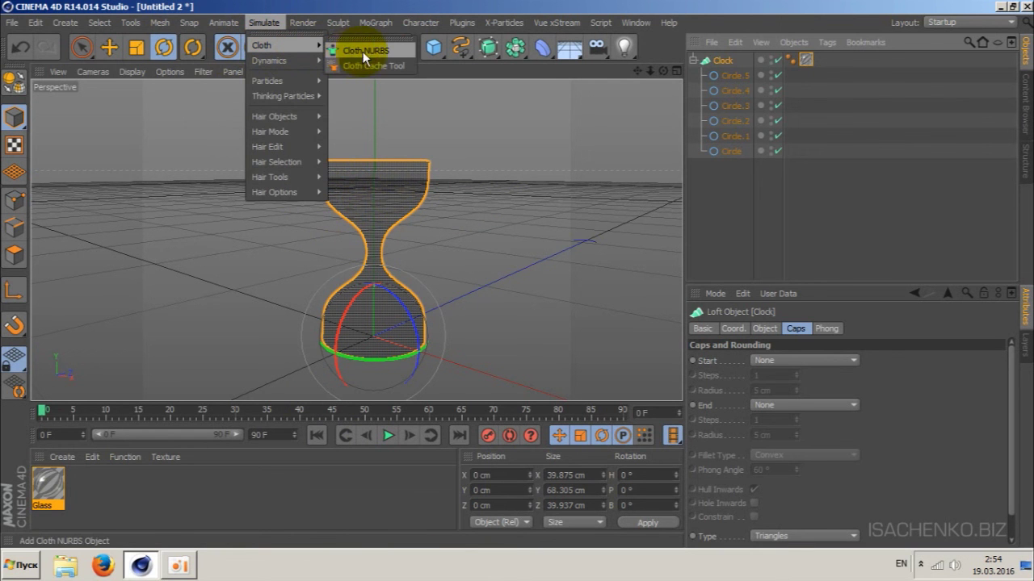
left_click(376, 52)
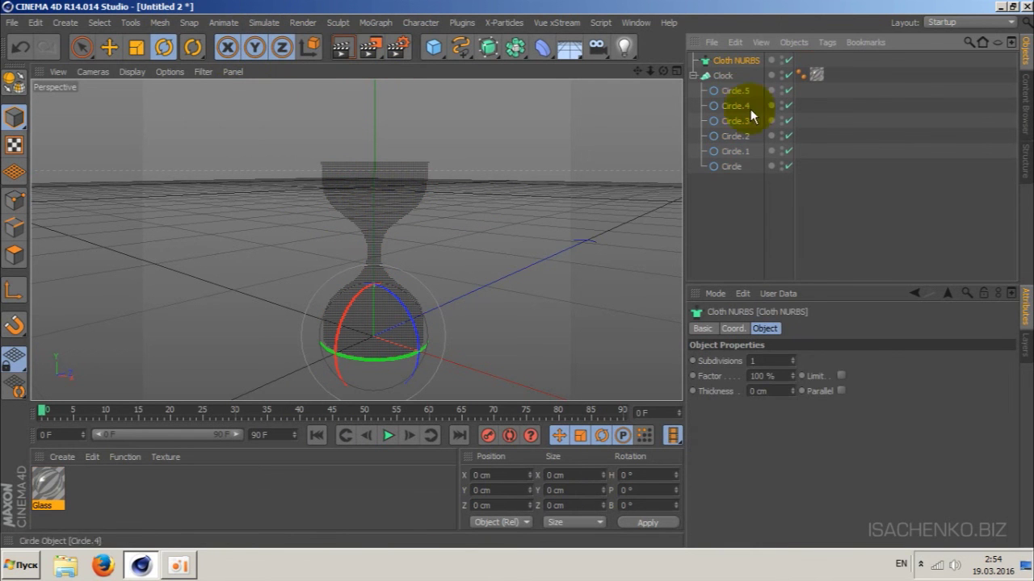
double_click(730, 62)
type("Cloc")
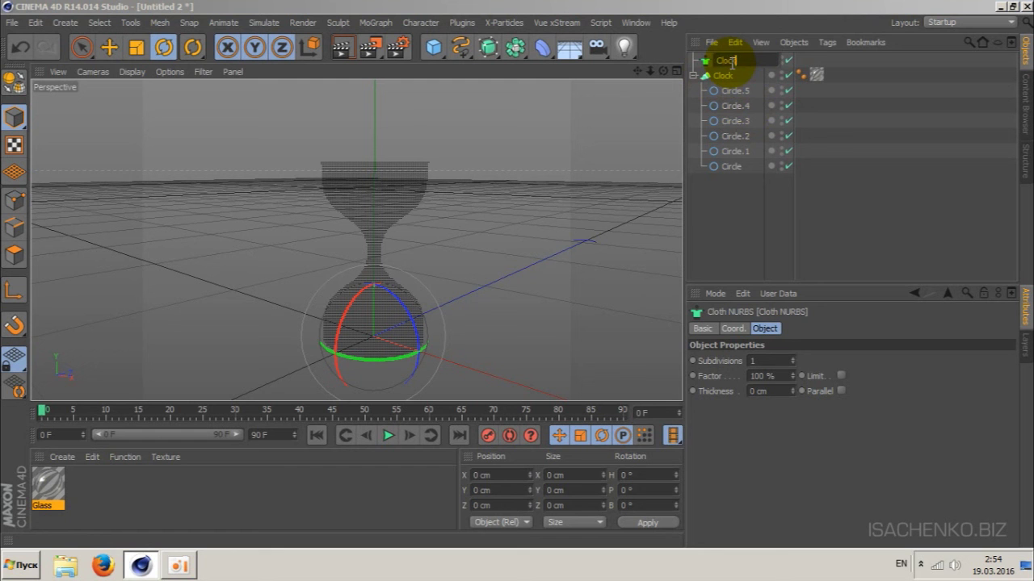
type("k")
key("Return")
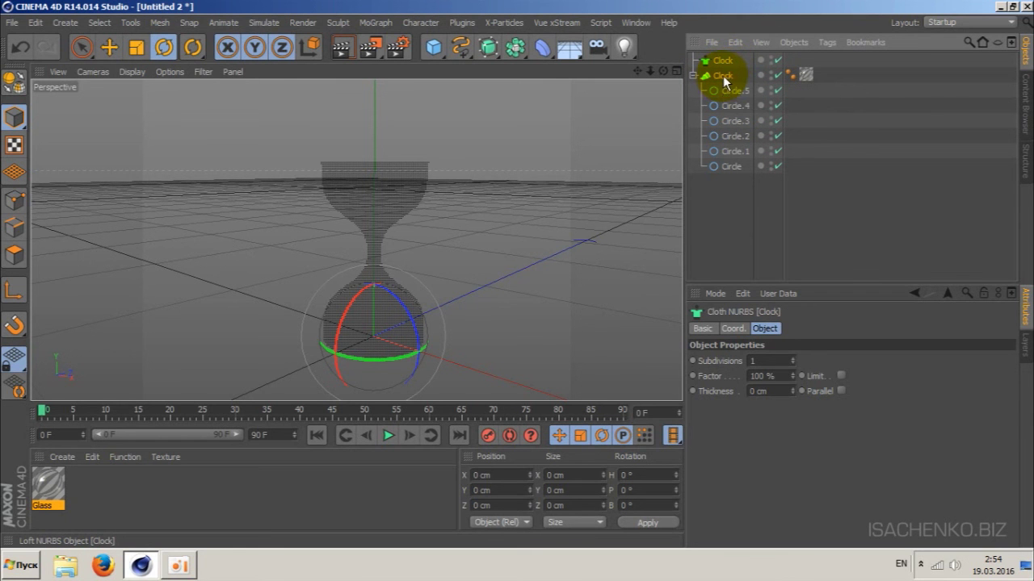
left_click_drag(722, 78, 727, 59)
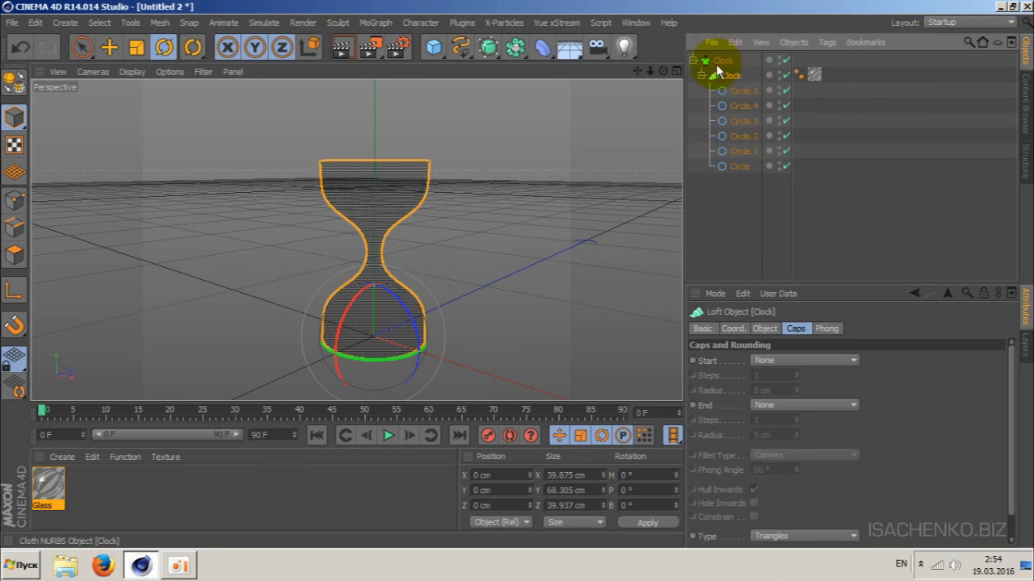
left_click(718, 61)
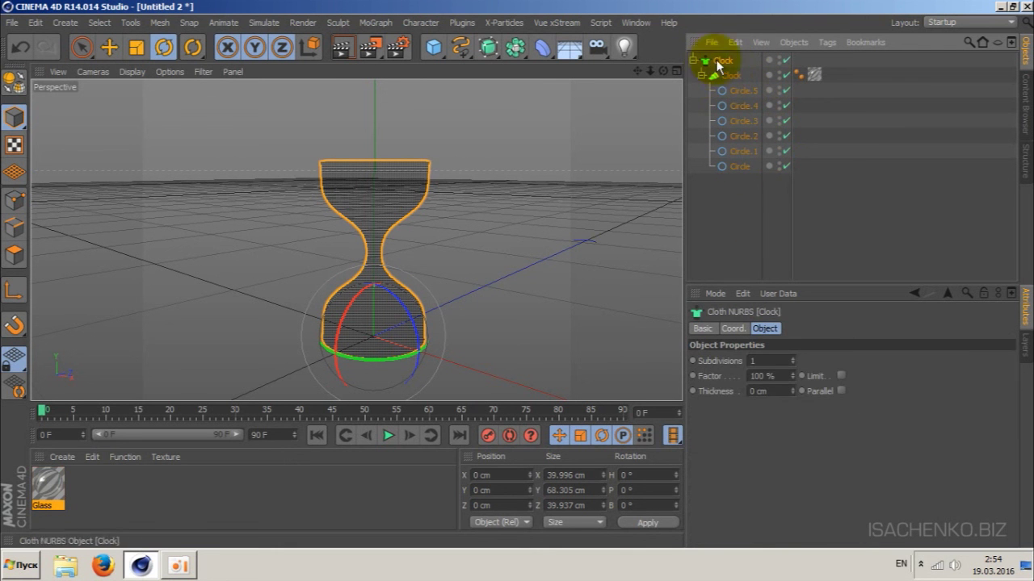
left_click(792, 363)
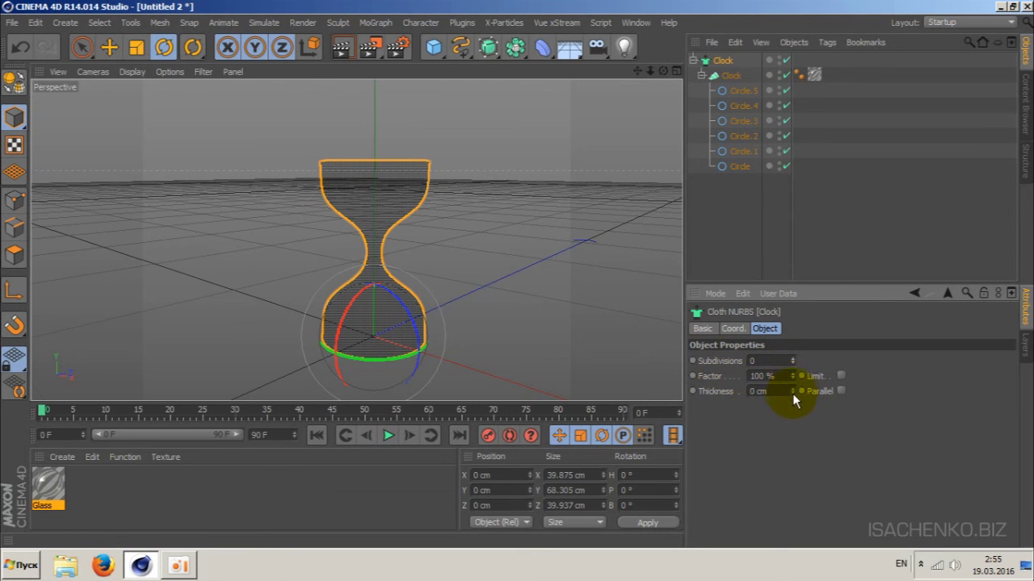
left_click(792, 388)
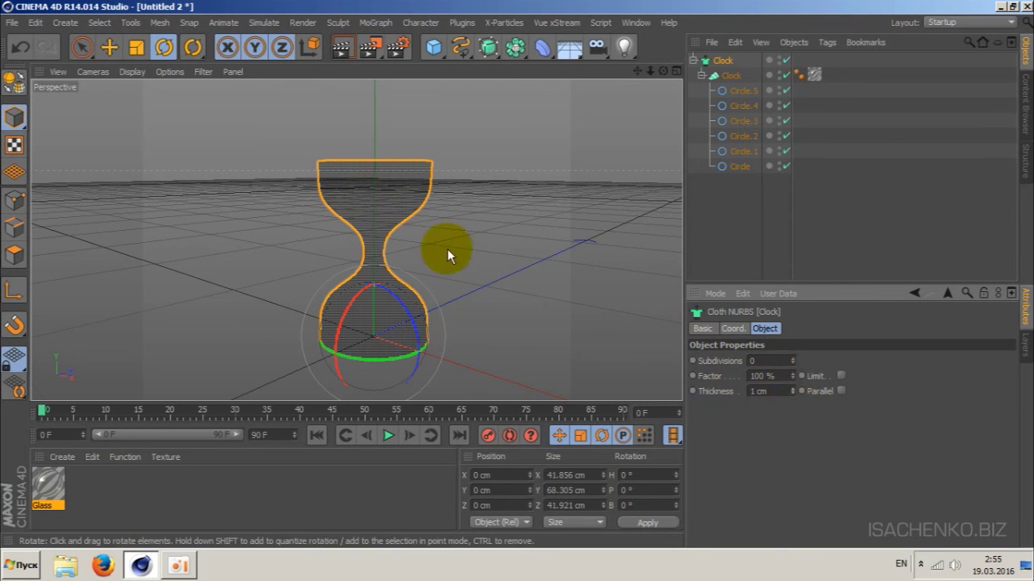
left_click(725, 210)
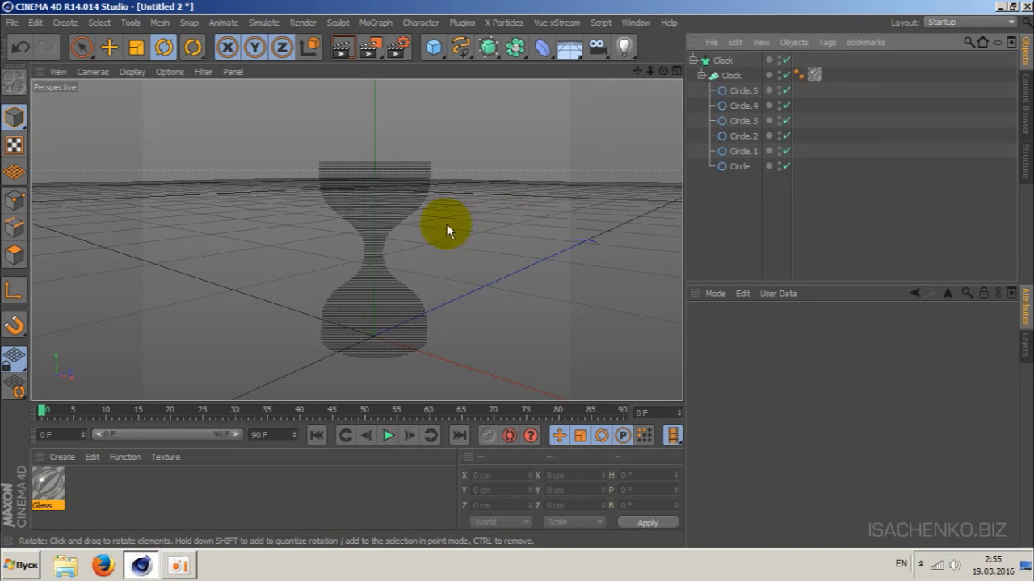
Add a Disc primitive with a 20 cm outer radius.
left_click(440, 44)
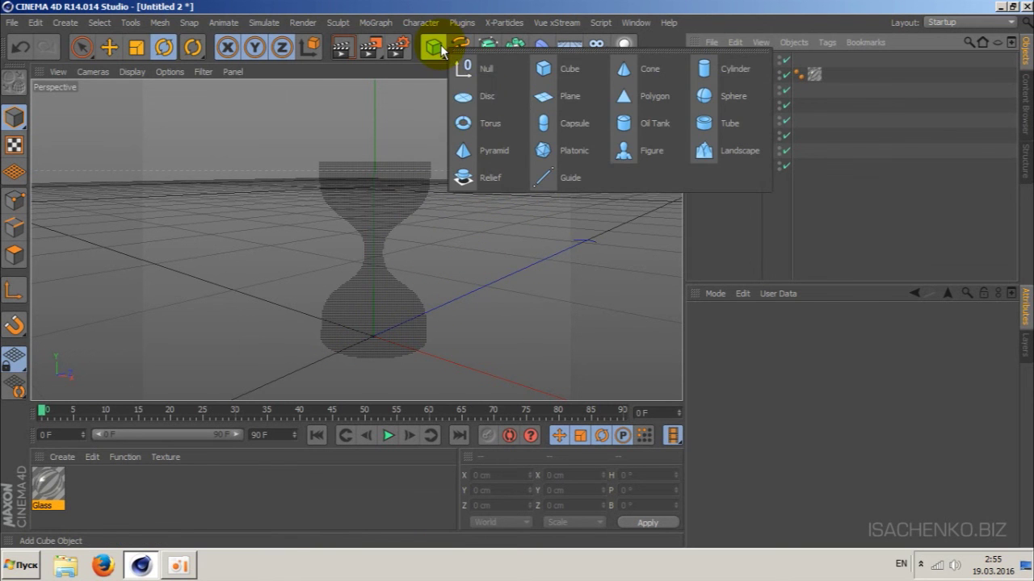
left_click(488, 97)
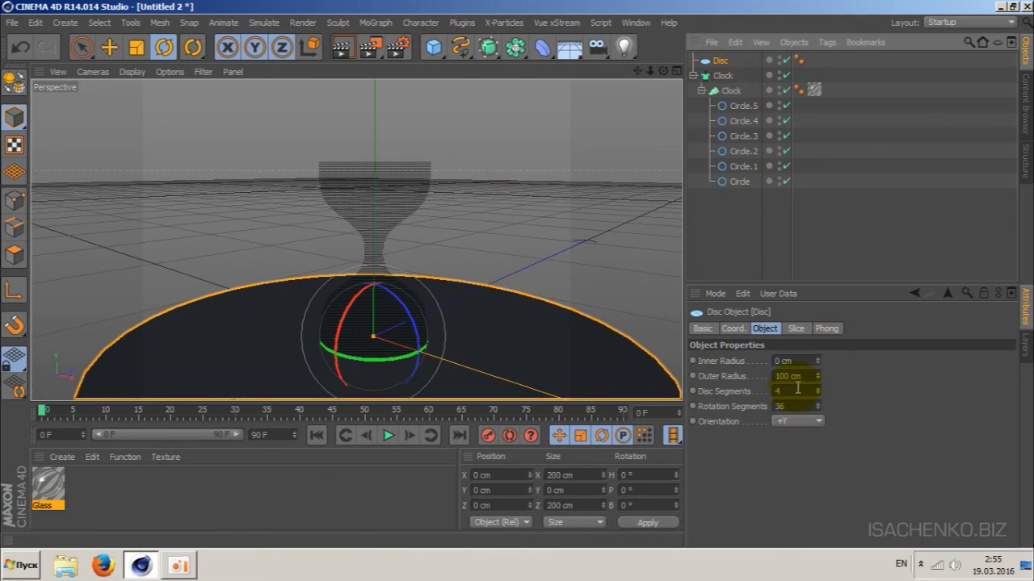
double_click(791, 376)
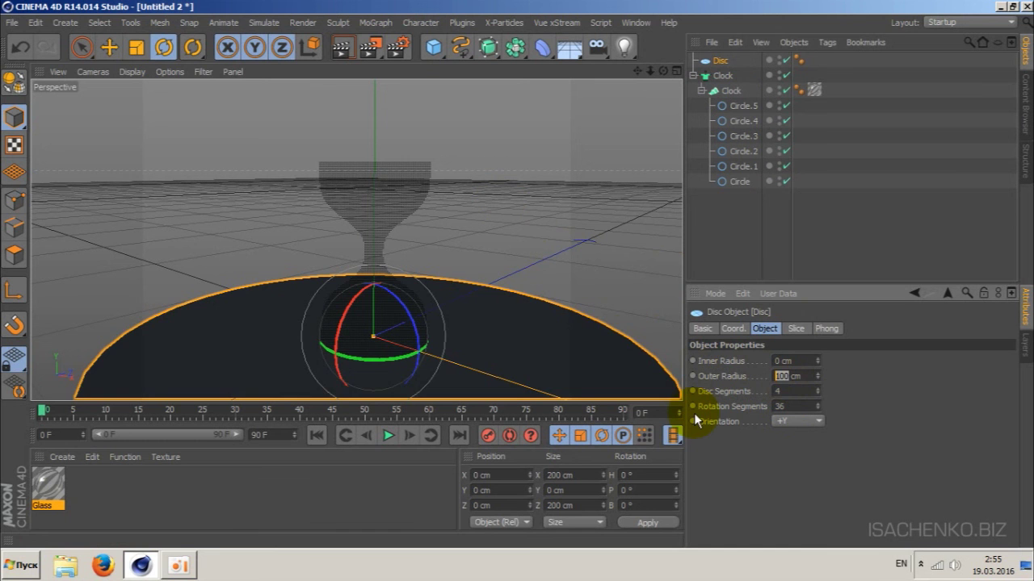
type("20")
key("Return")
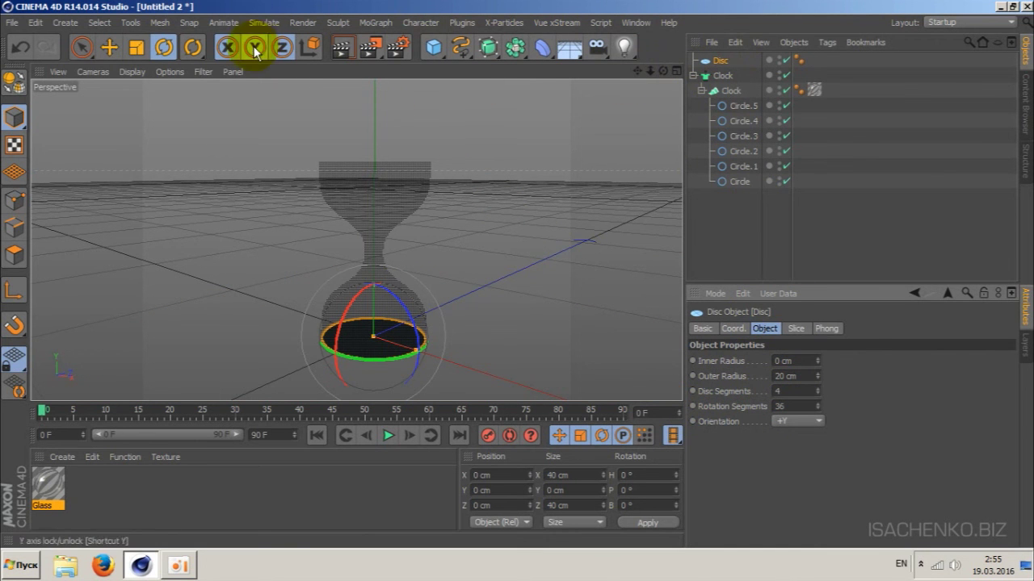
Put the Disc inside a 1 cm thick Cloth NURBS named Bottom.
left_click(266, 23)
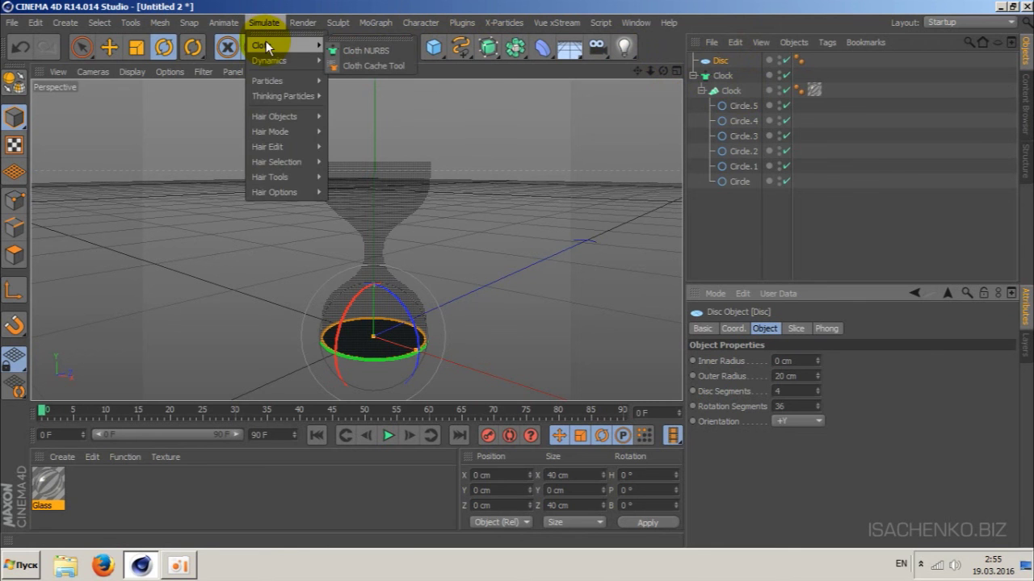
left_click(356, 47)
left_click_drag(720, 80, 731, 62)
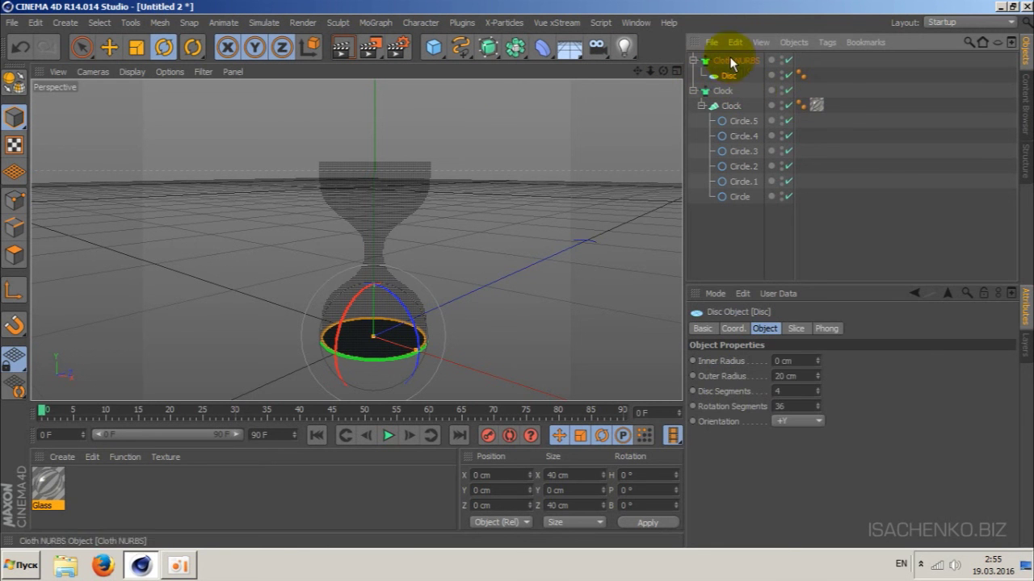
left_click(732, 63)
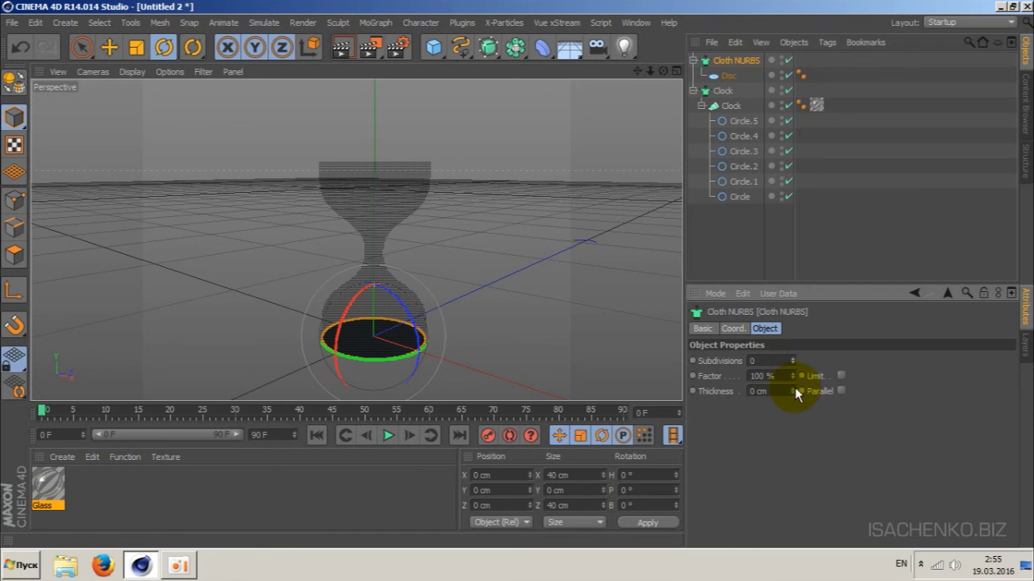
left_click(793, 387)
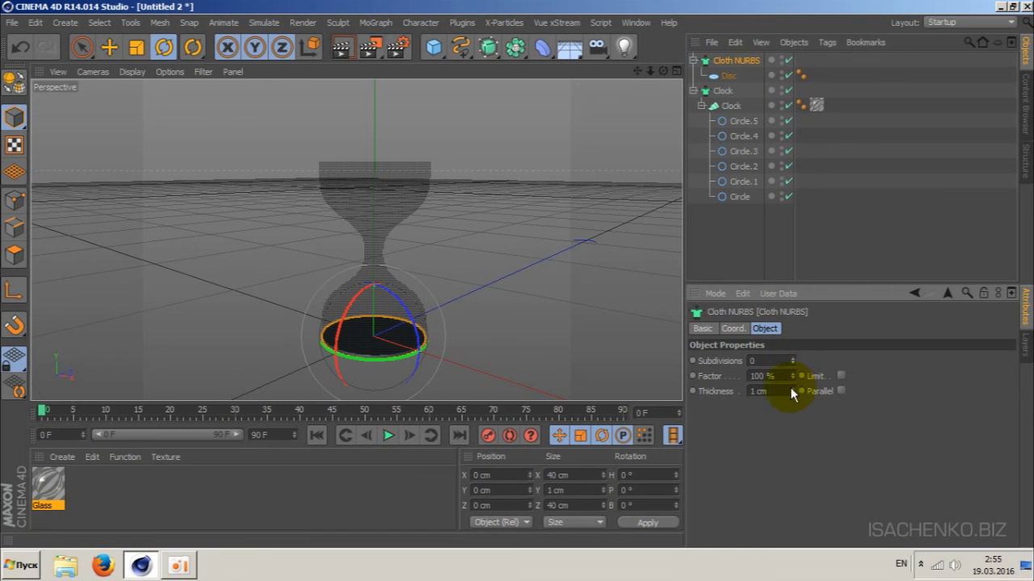
double_click(734, 61)
type("Botto")
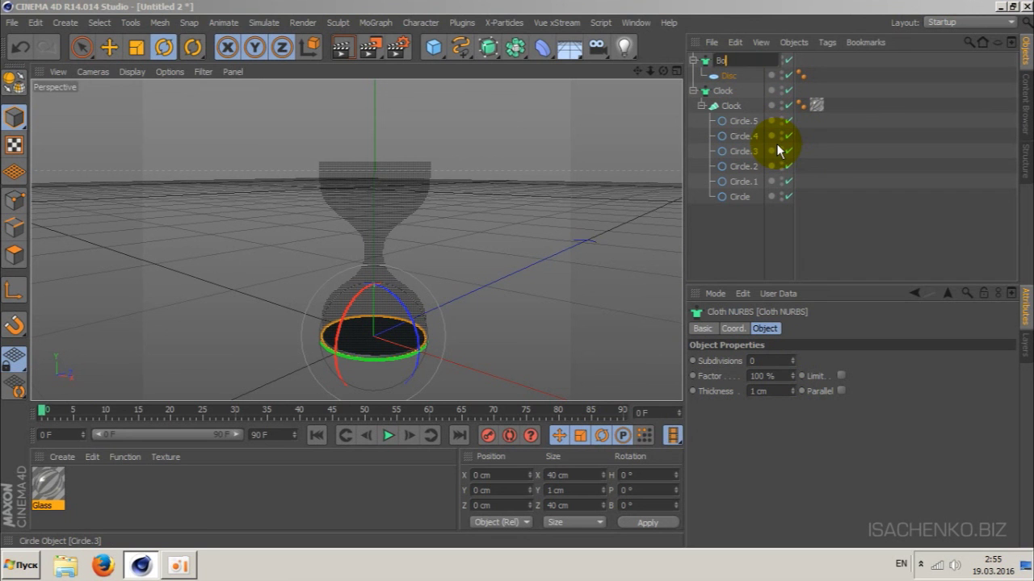
type("m")
key("Return")
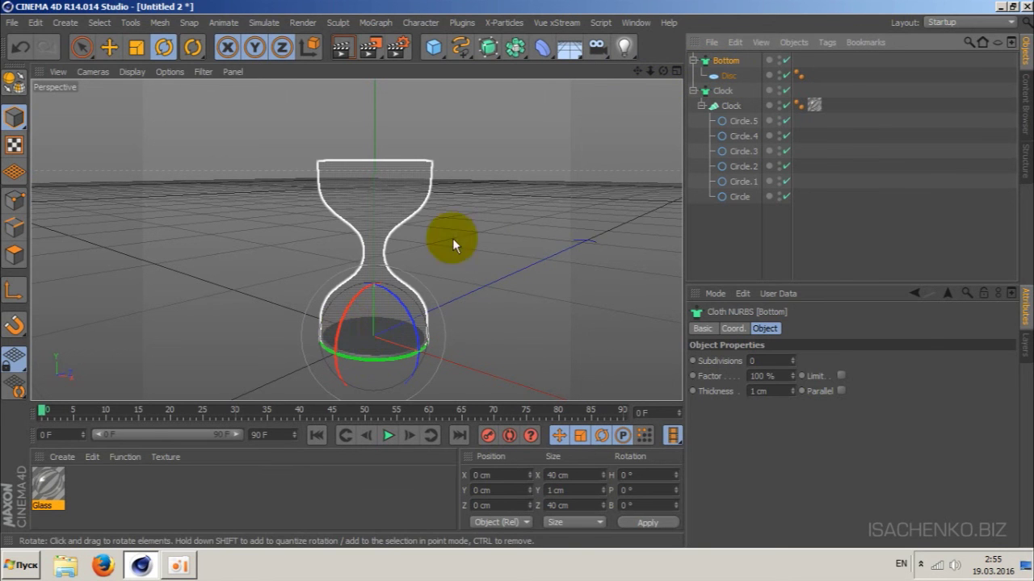
Add an X-Particles Collider tag to the Disc.
left_click(728, 75)
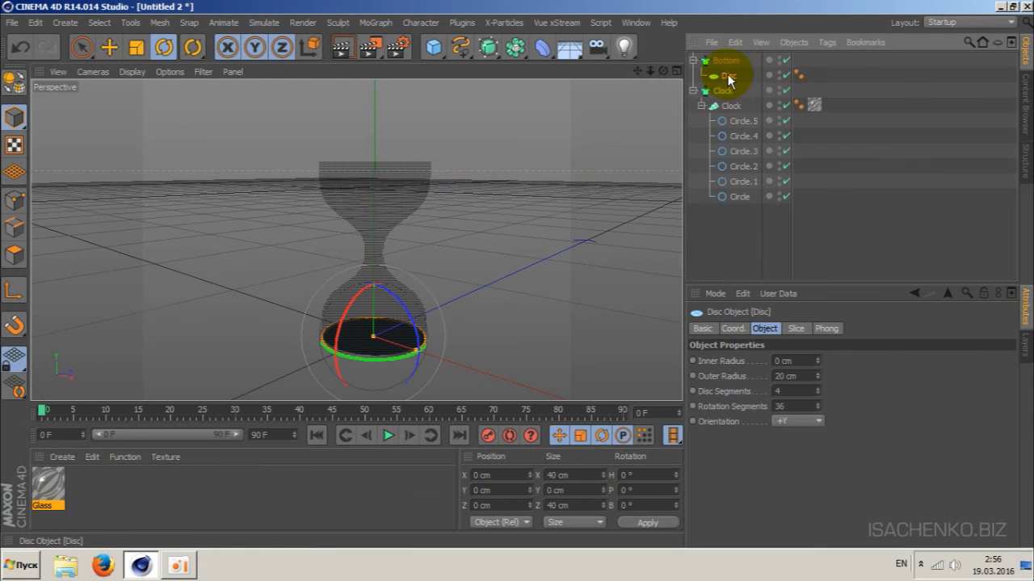
right_click(727, 73)
mouse_move(783, 217)
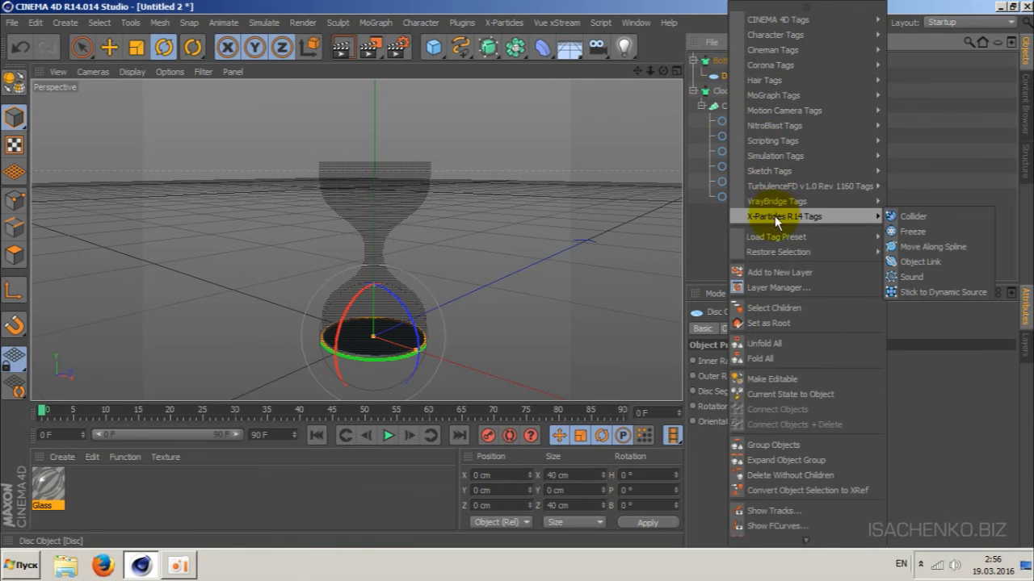
left_click(925, 215)
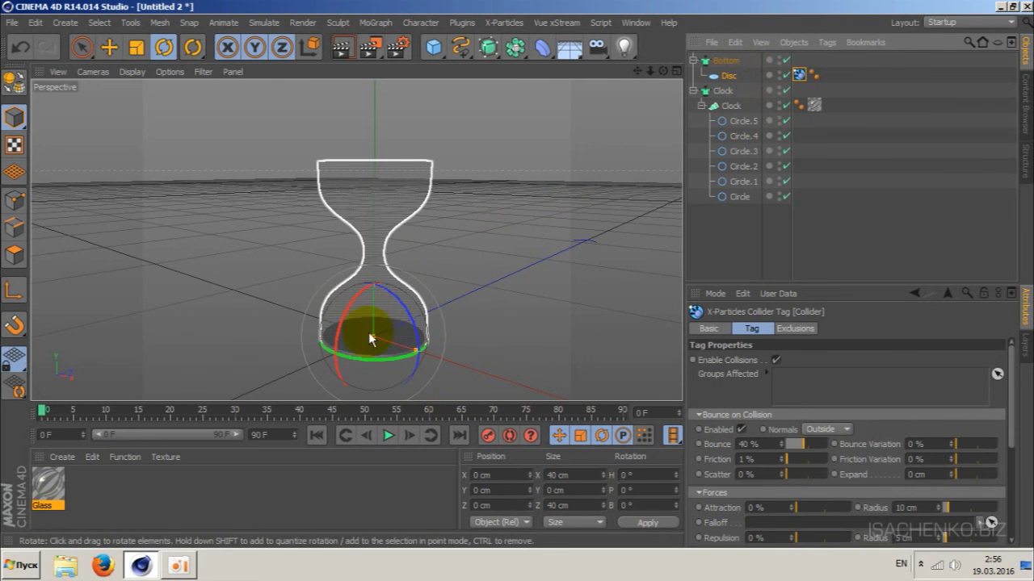
left_click(473, 235)
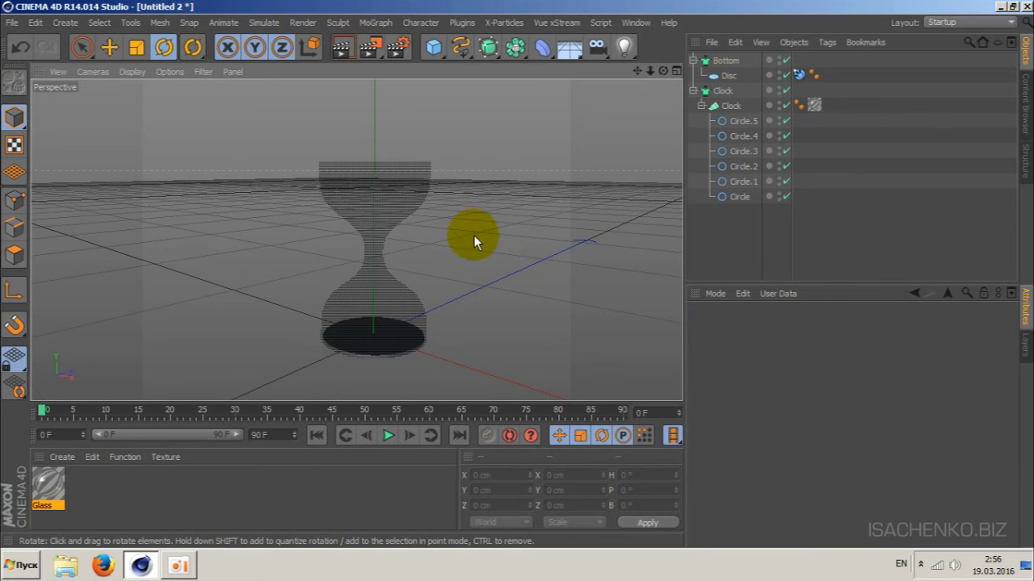
Add an X-Particles emitter with a Circle shape facing the Y- plane.
left_click(507, 22)
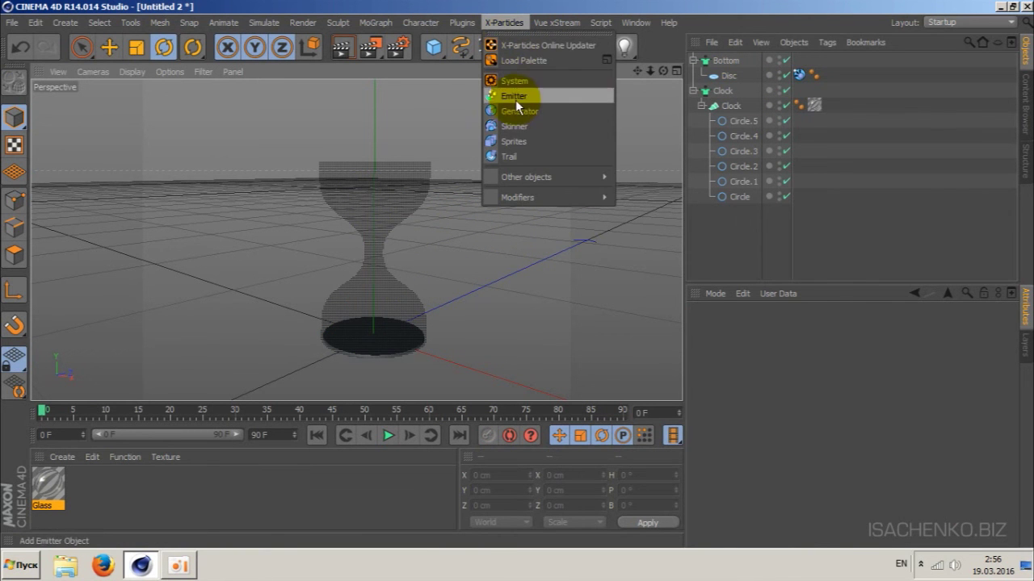
left_click(516, 97)
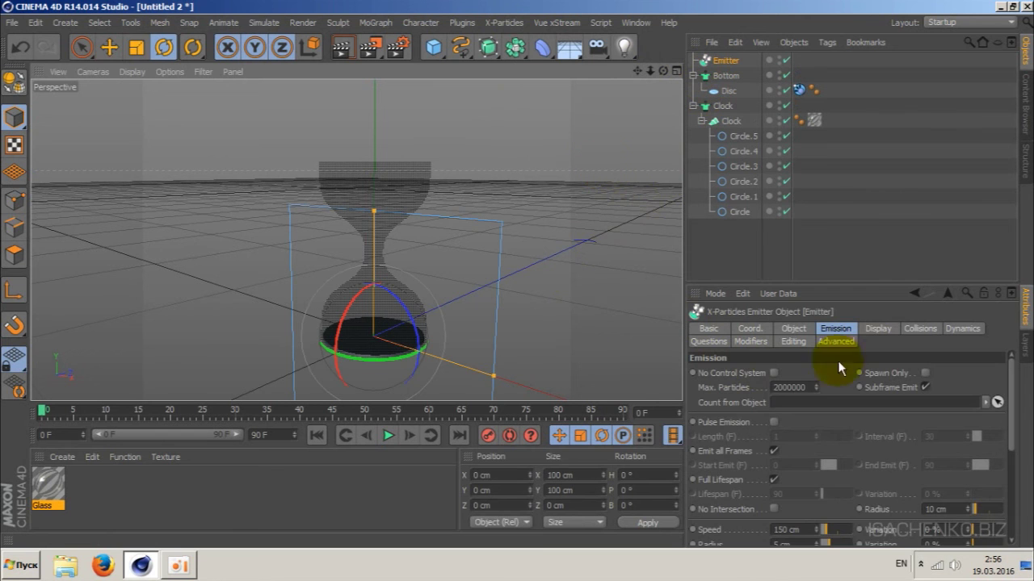
left_click(794, 329)
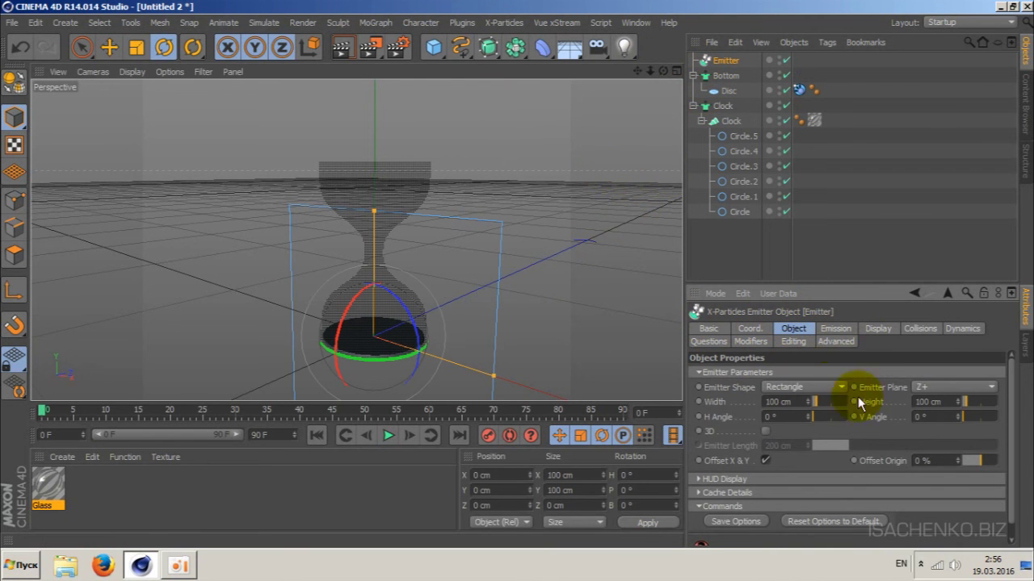
left_click(812, 388)
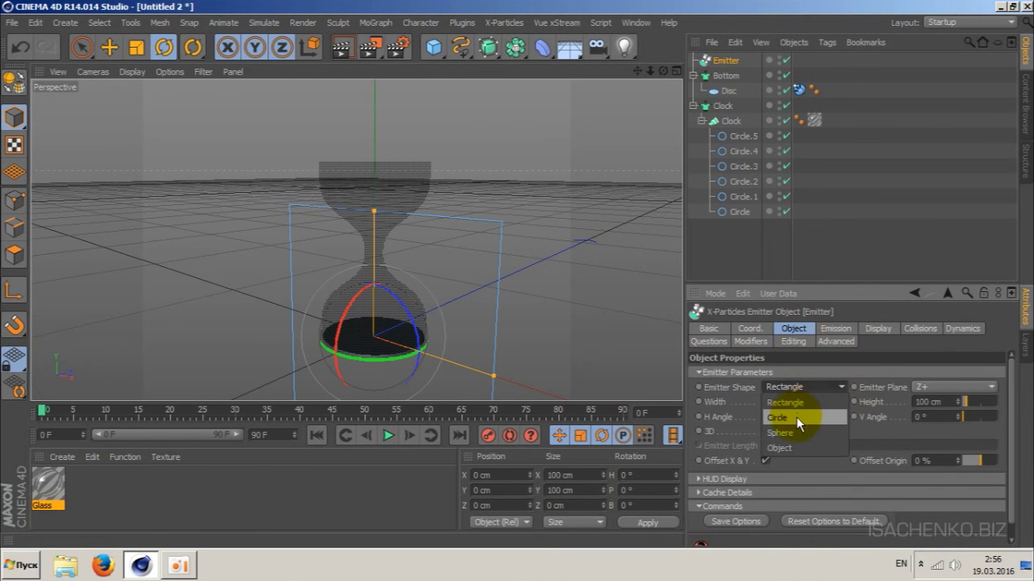
left_click(796, 417)
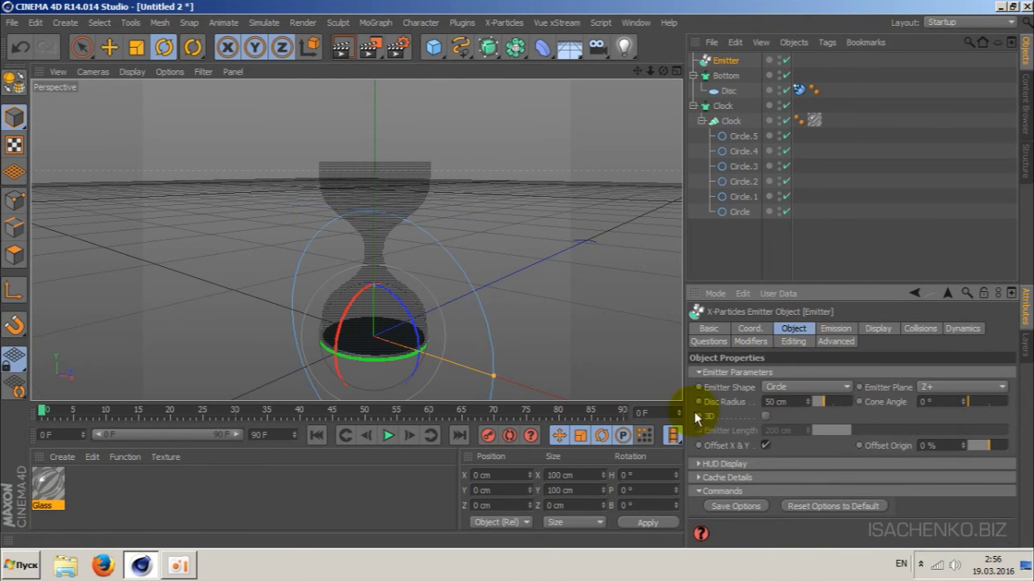
left_click(947, 387)
left_click(945, 448)
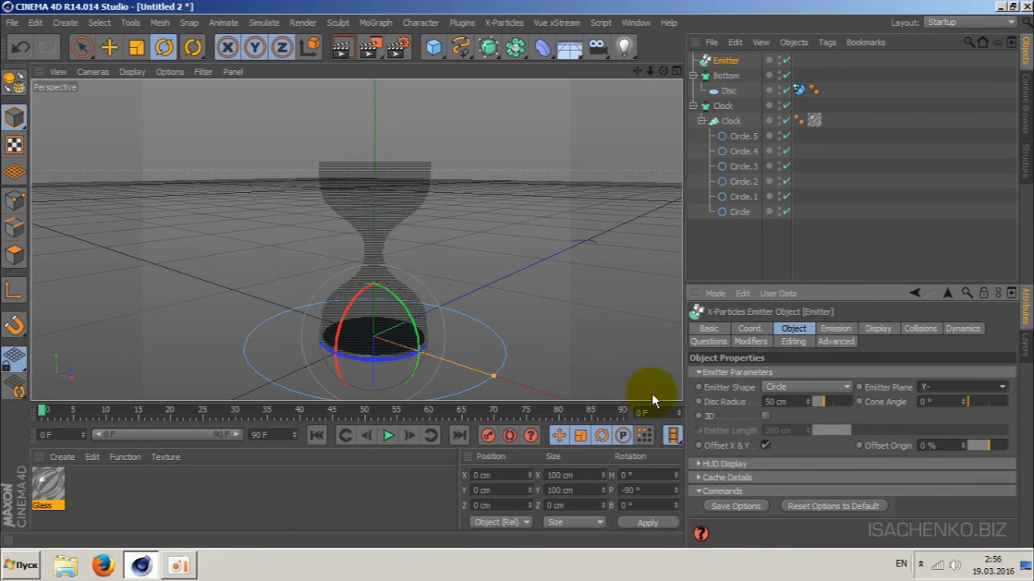
Set the emitter's disc radius to 18.5 cm.
double_click(775, 402)
type("20")
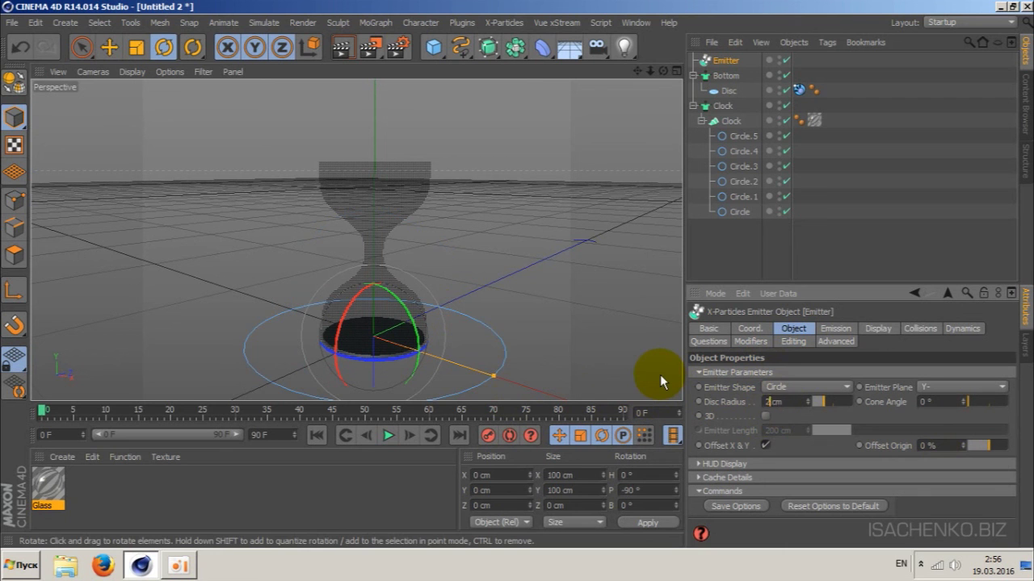
key("Return")
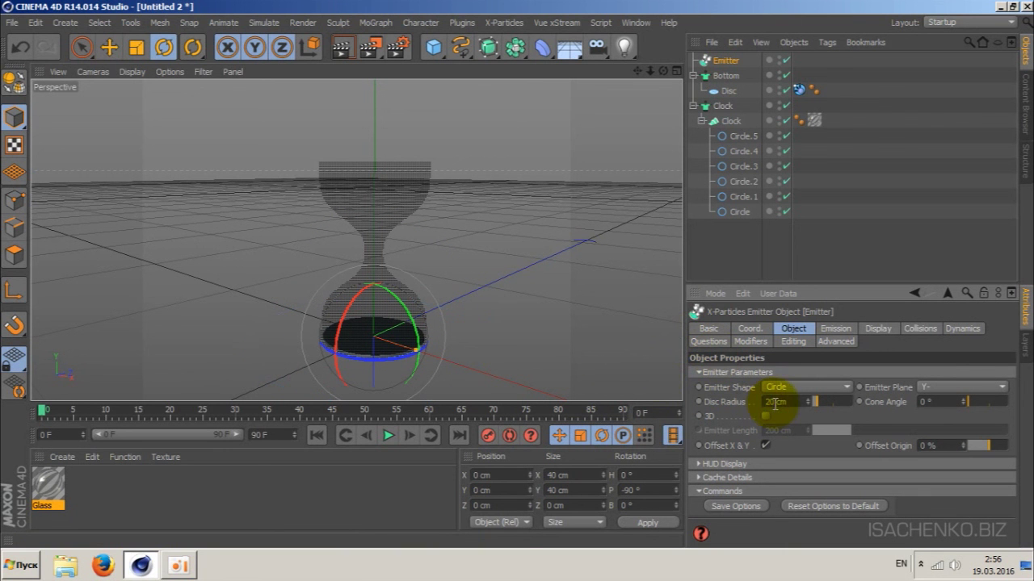
double_click(775, 401)
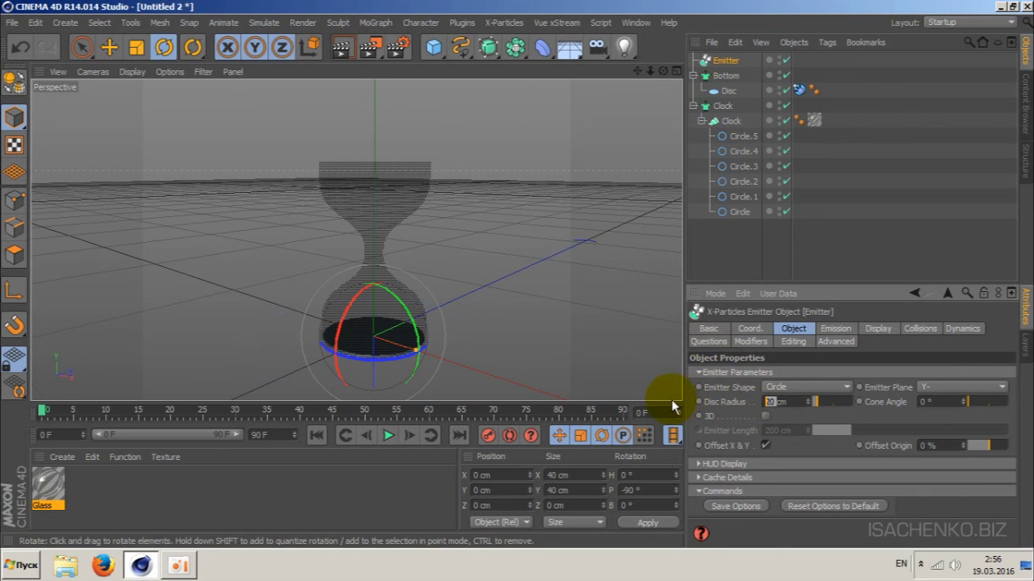
type("18")
type(".5")
key("Return")
Raise the emitter to the top of the hourglass and rewind the preview to frame 0.
left_click(109, 47)
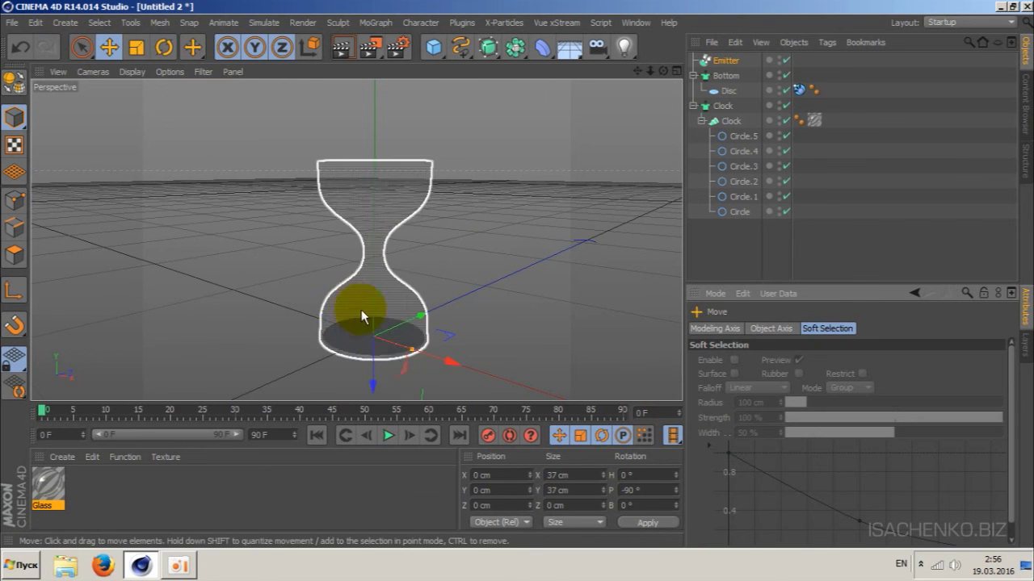
left_click_drag(384, 378, 377, 224)
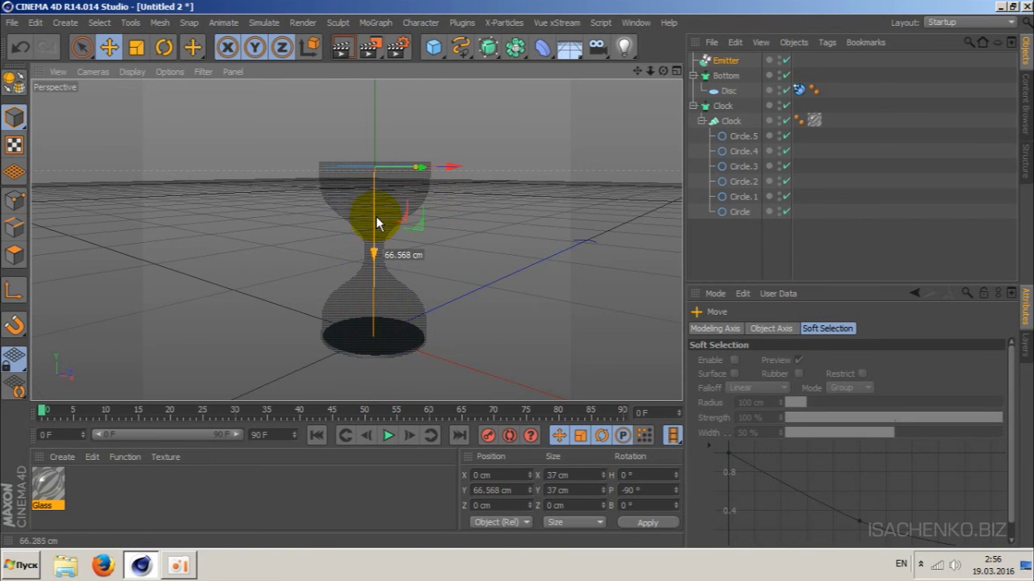
left_click(388, 437)
left_click(315, 435)
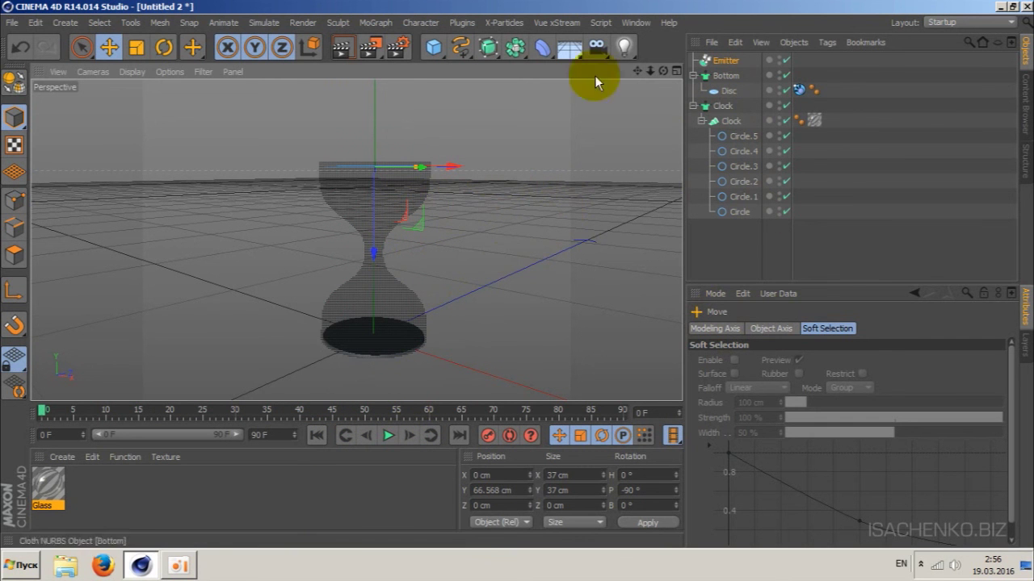
left_click(503, 23)
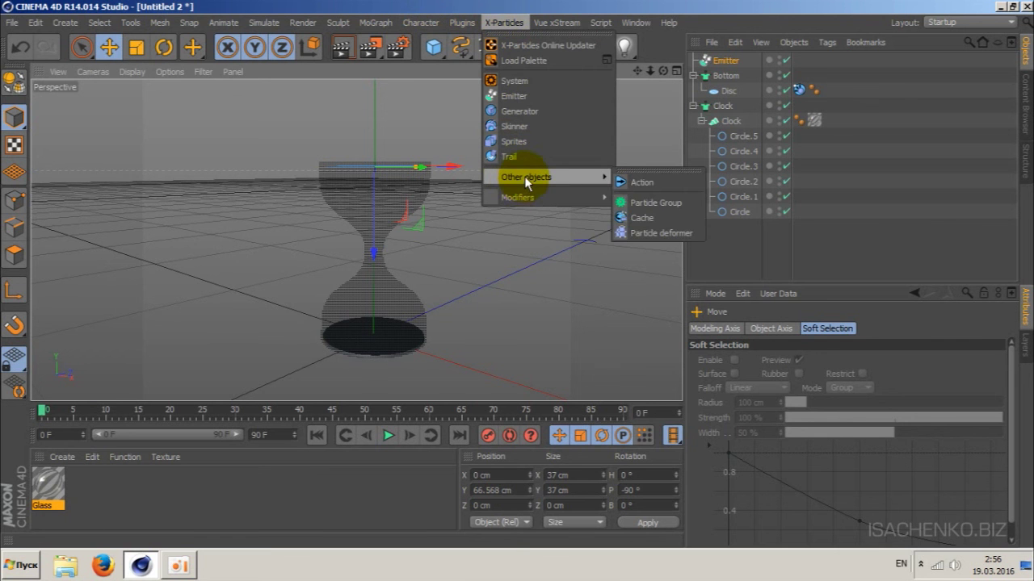
mouse_move(533, 197)
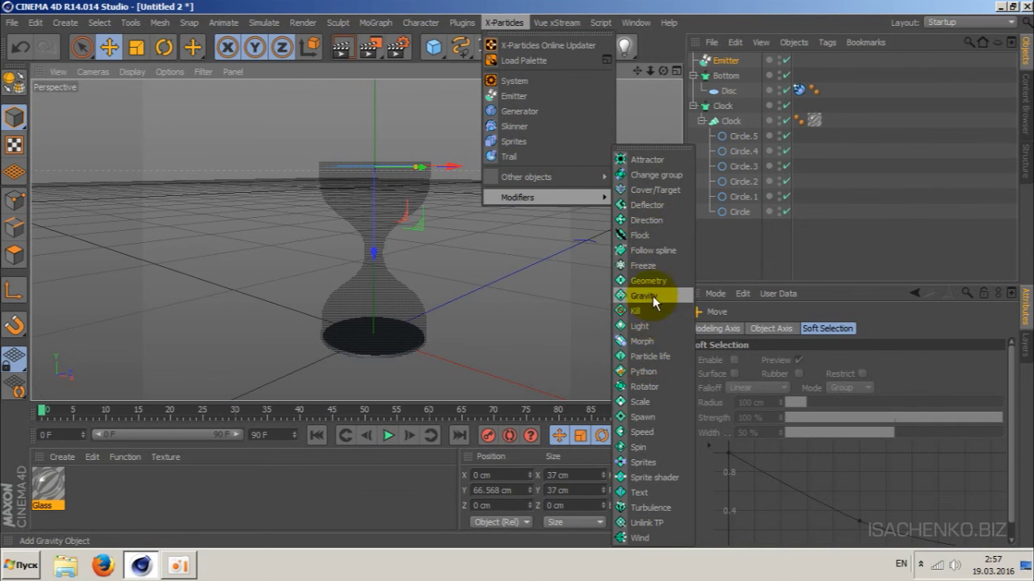
Add a Gravity modifier and give the emitter 0 cm speed and 2 cm particle radius.
left_click(650, 295)
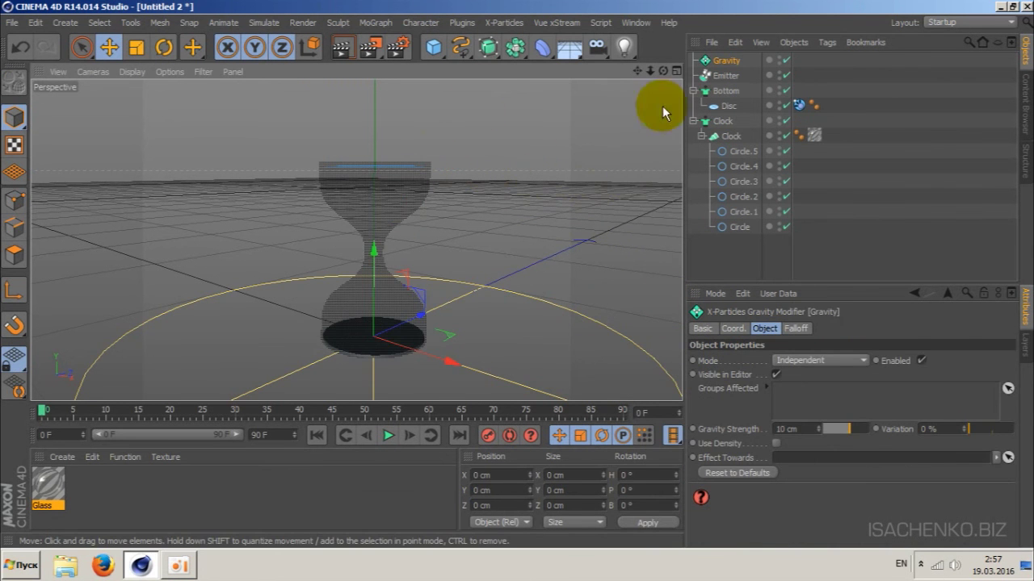
left_click(723, 75)
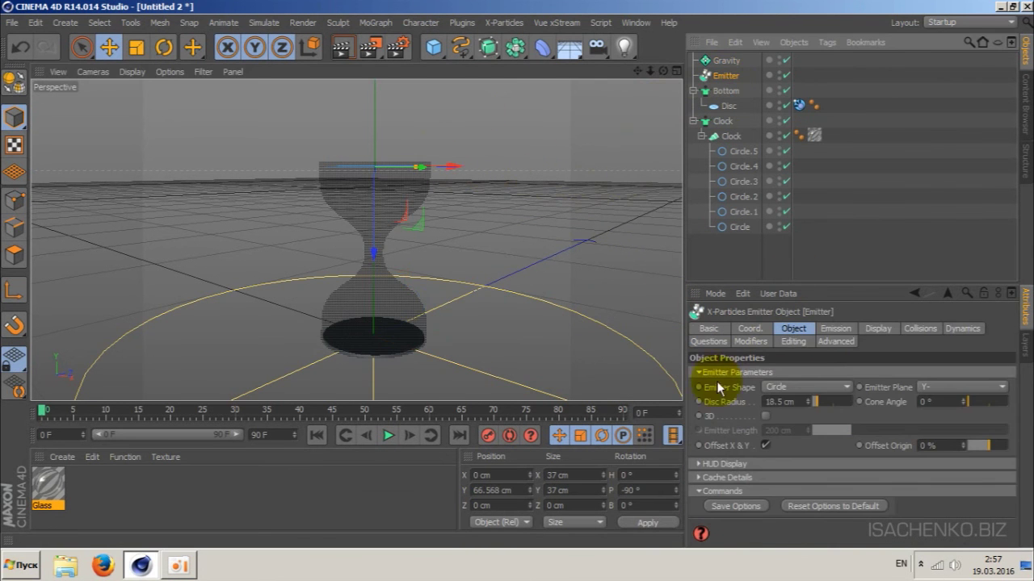
left_click(836, 328)
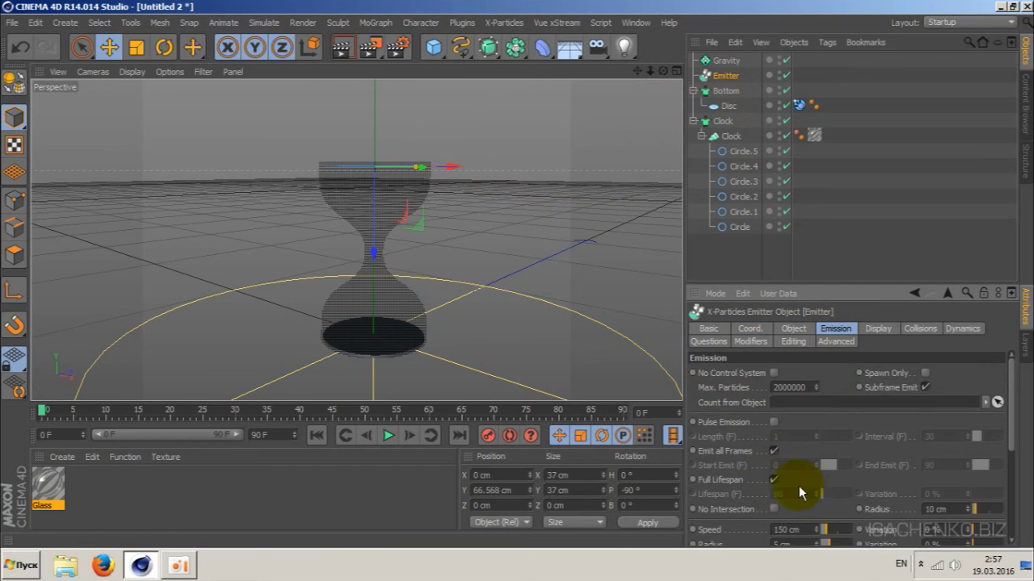
double_click(790, 530)
type("0")
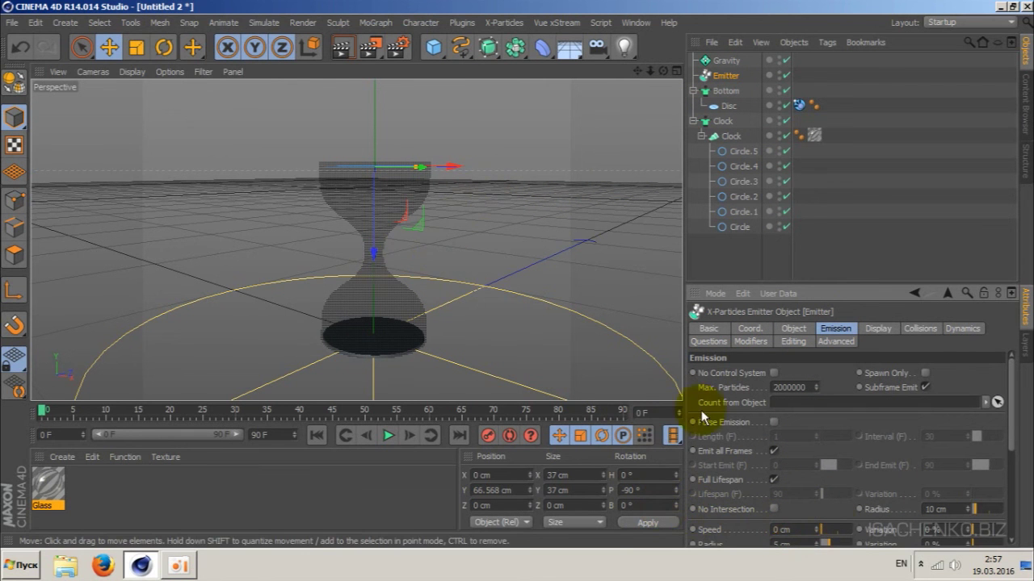
left_click_drag(1010, 434, 1009, 462)
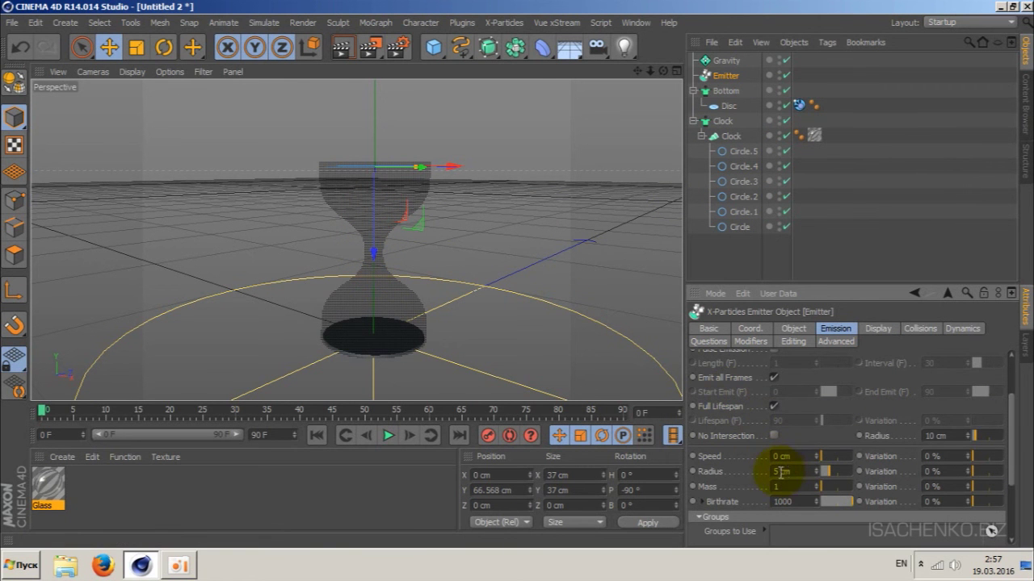
type("2")
key("Return")
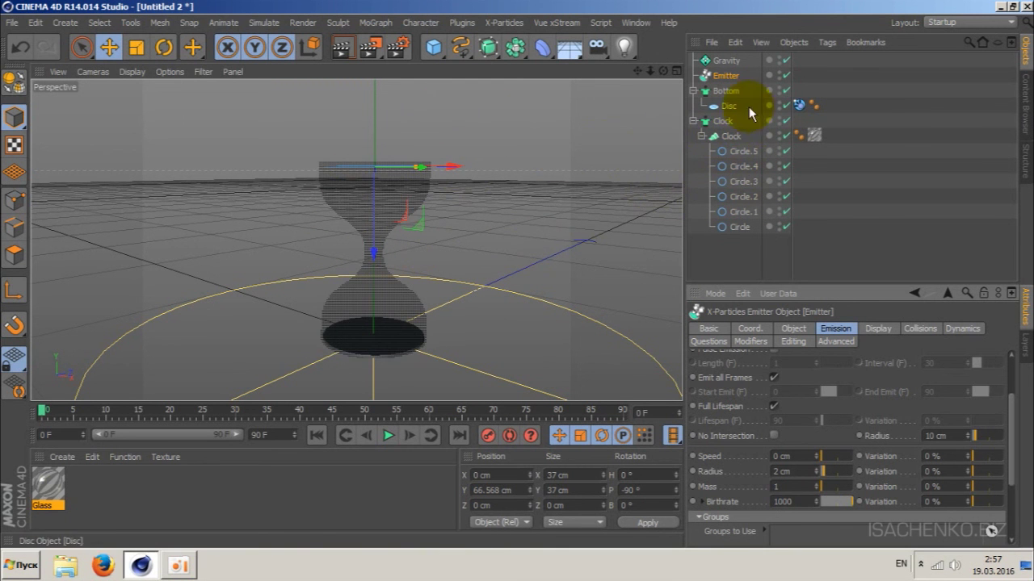
Tag the Clock as an X-Particles collider with bounce on collision using Inside normals.
left_click(731, 136)
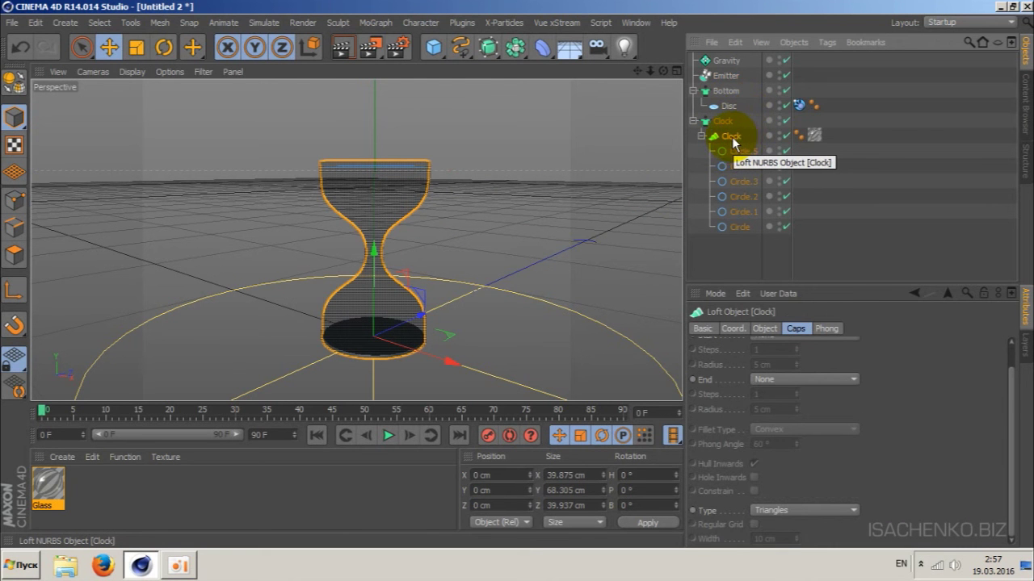
right_click(734, 143)
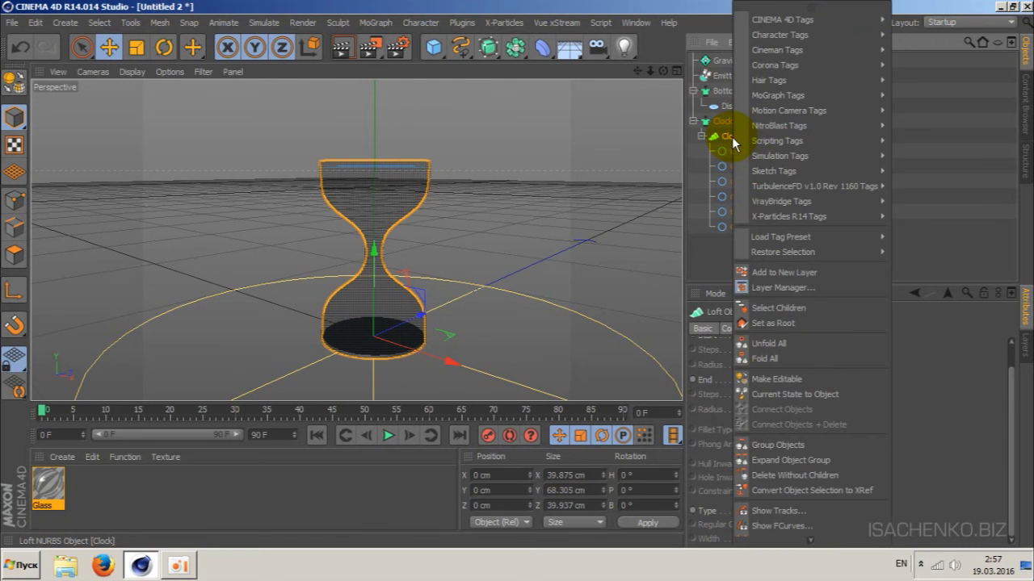
mouse_move(789, 217)
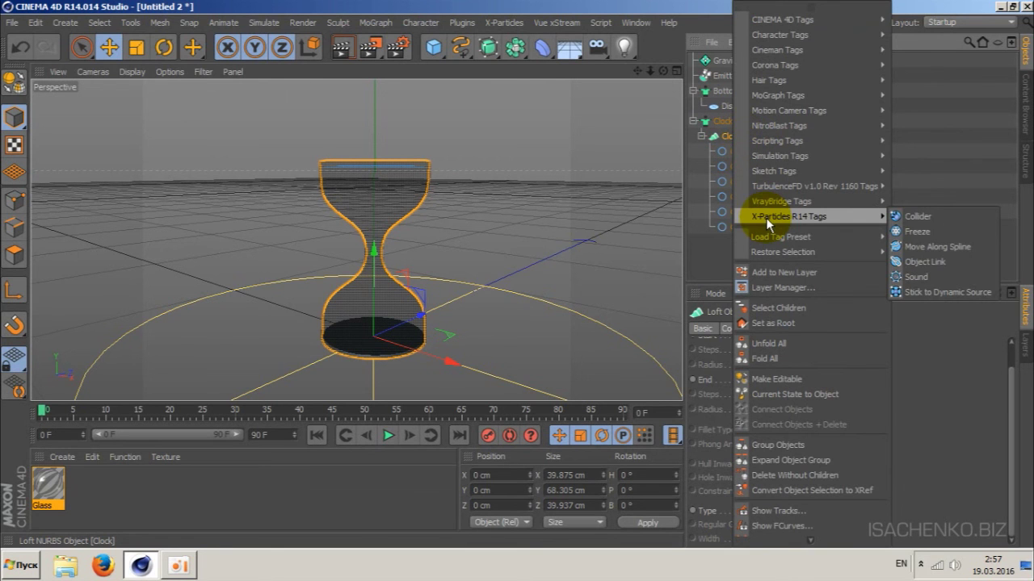
left_click(916, 217)
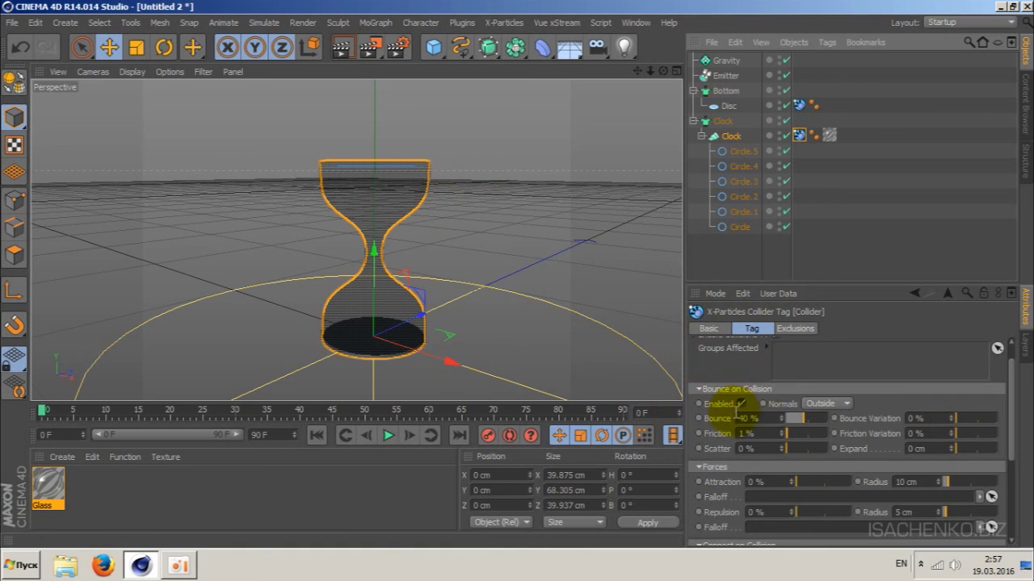
left_click(740, 404)
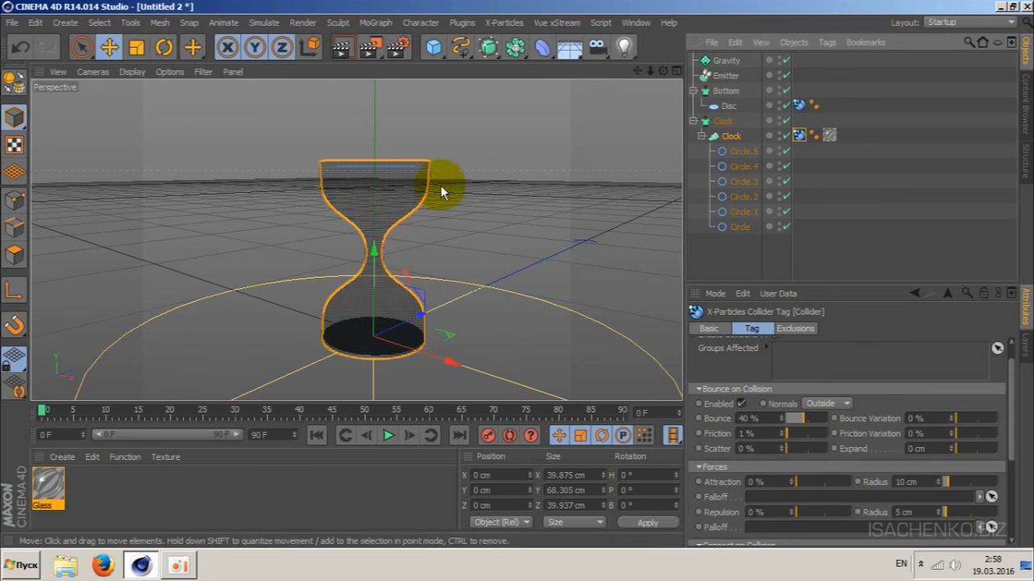
left_click(843, 404)
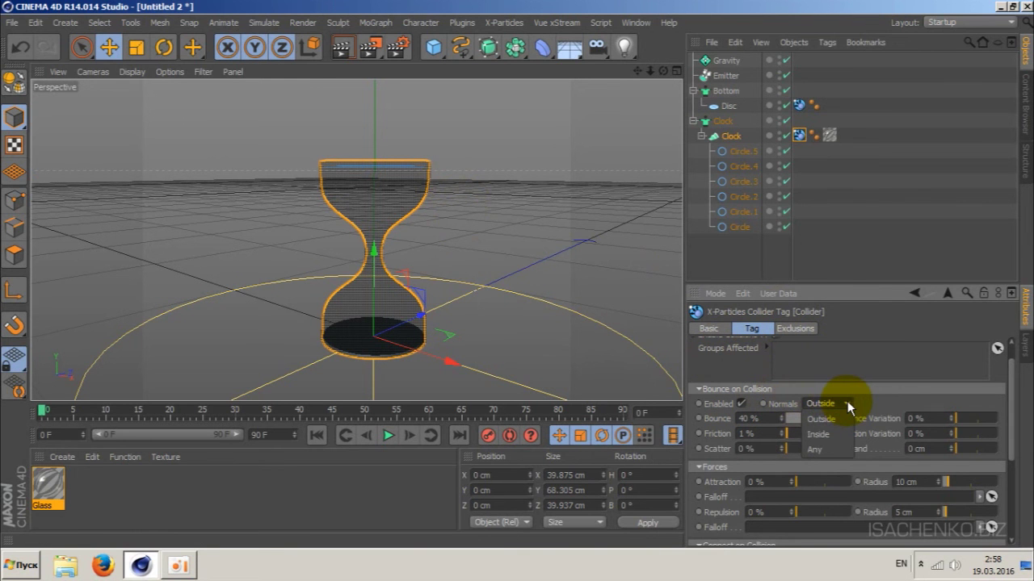
left_click(830, 435)
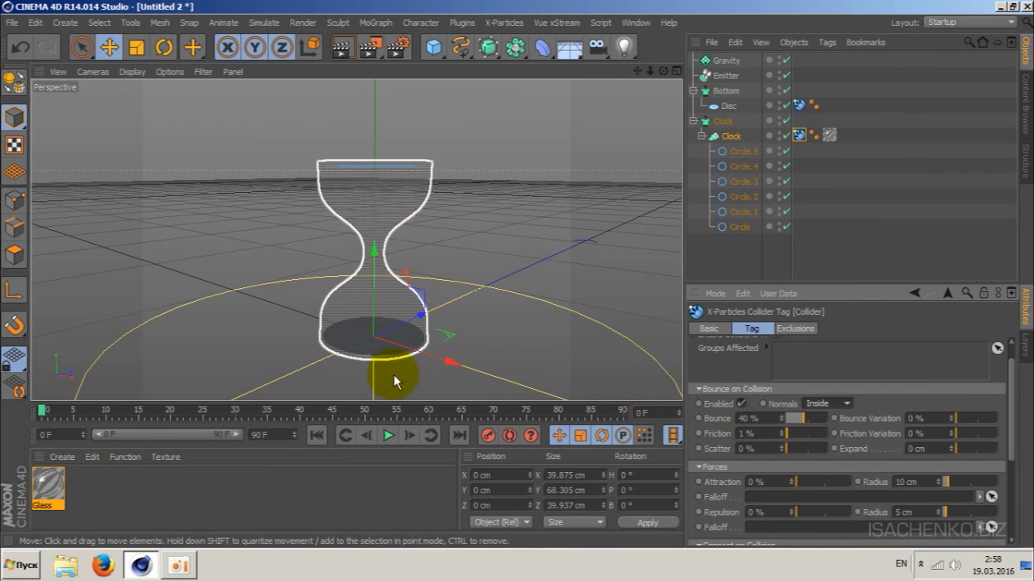
left_click(387, 436)
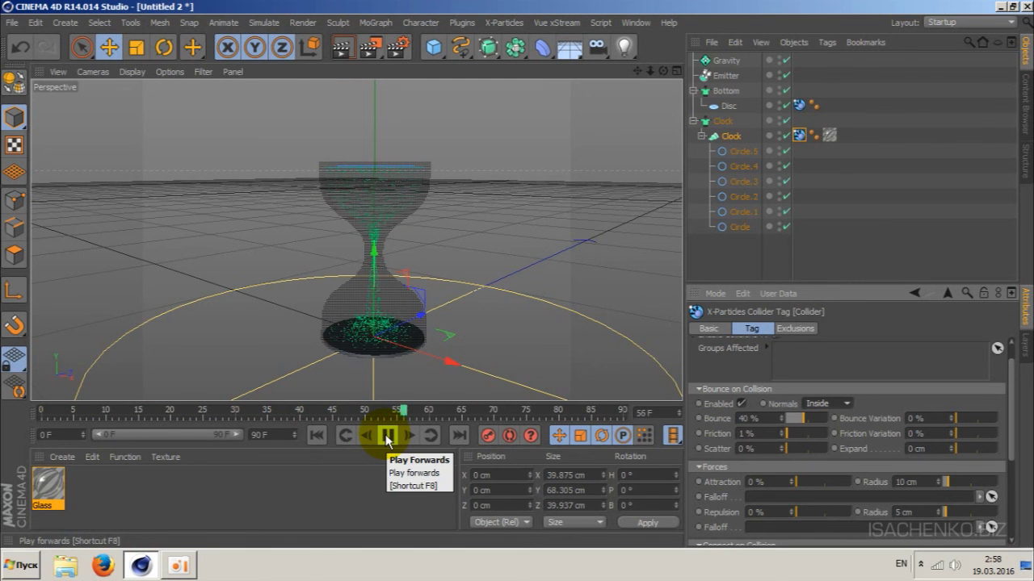
left_click(387, 436)
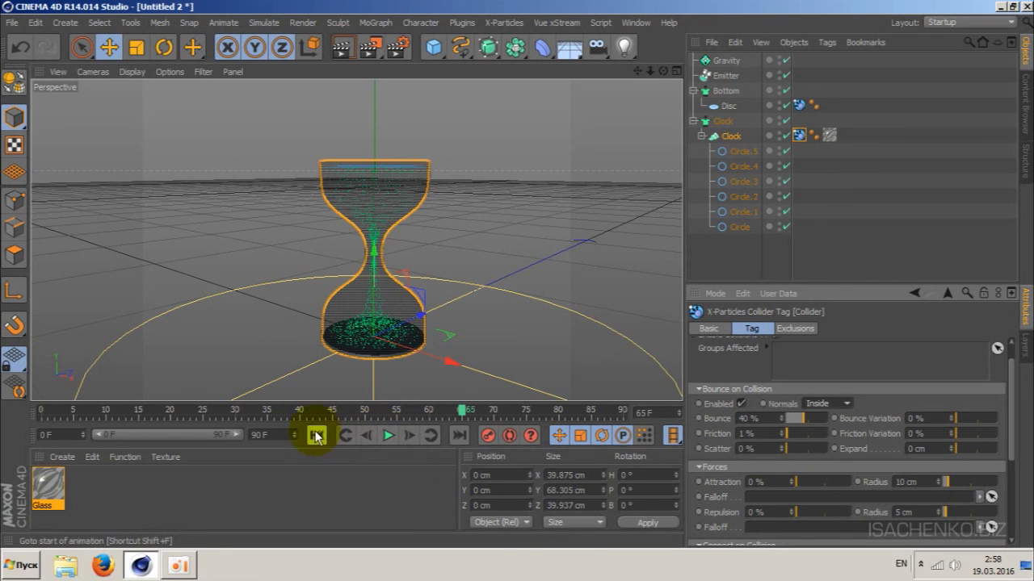
left_click(316, 435)
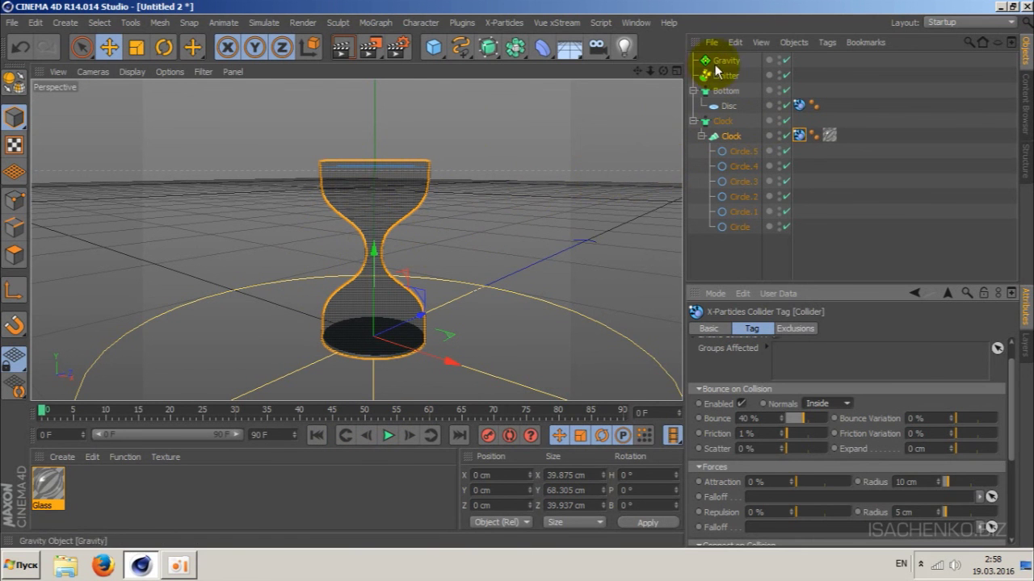
Add a Spawn modifier and a new emitter named 'Spawn emitter'.
left_click(504, 23)
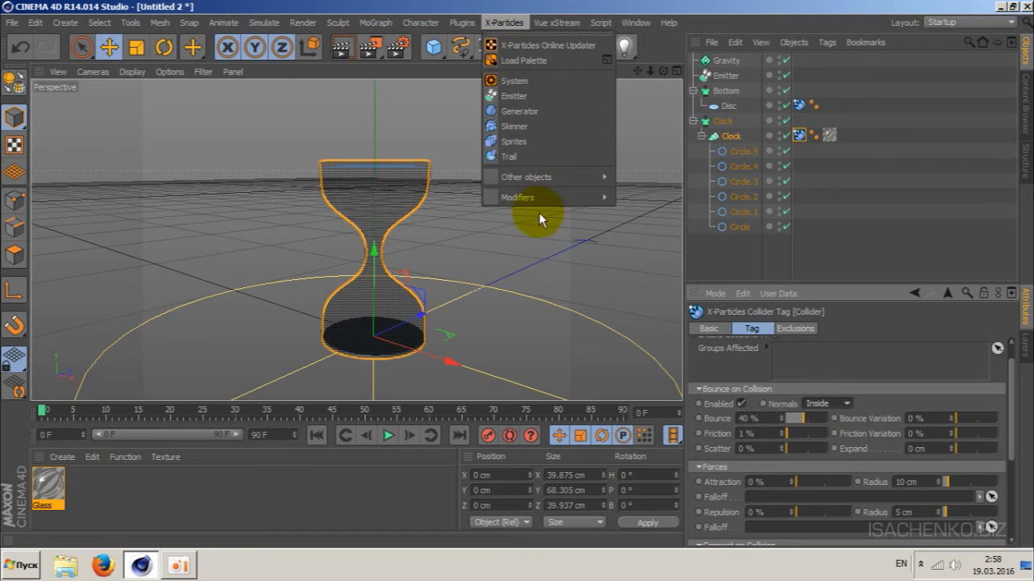
mouse_move(517, 197)
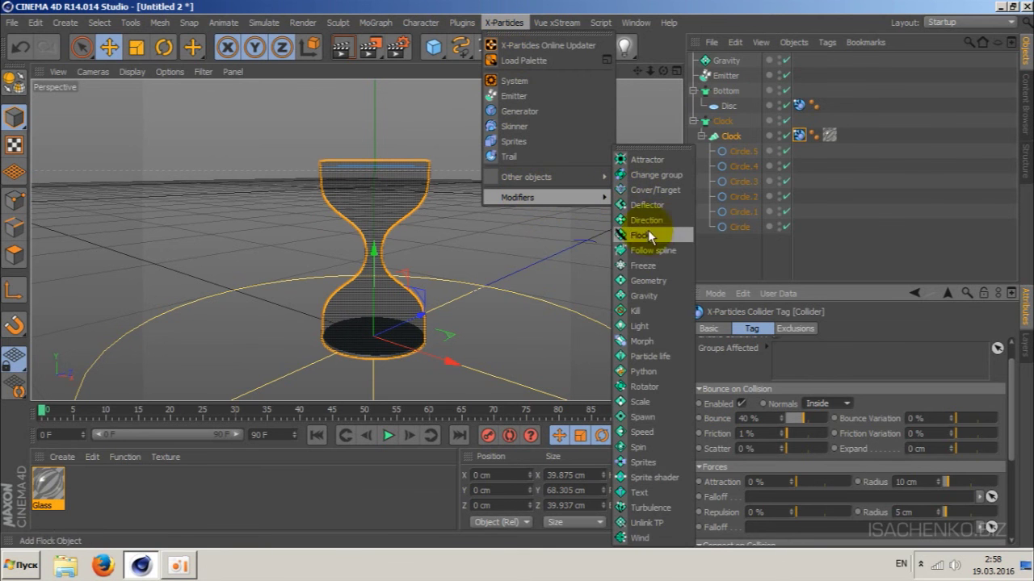
left_click(643, 418)
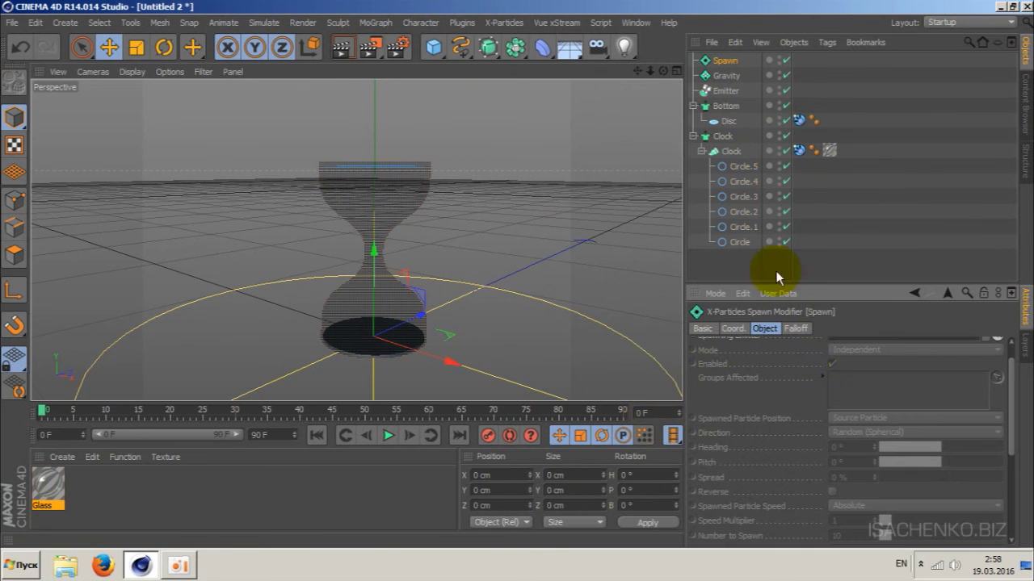
left_click(421, 22)
mouse_move(503, 21)
left_click(510, 96)
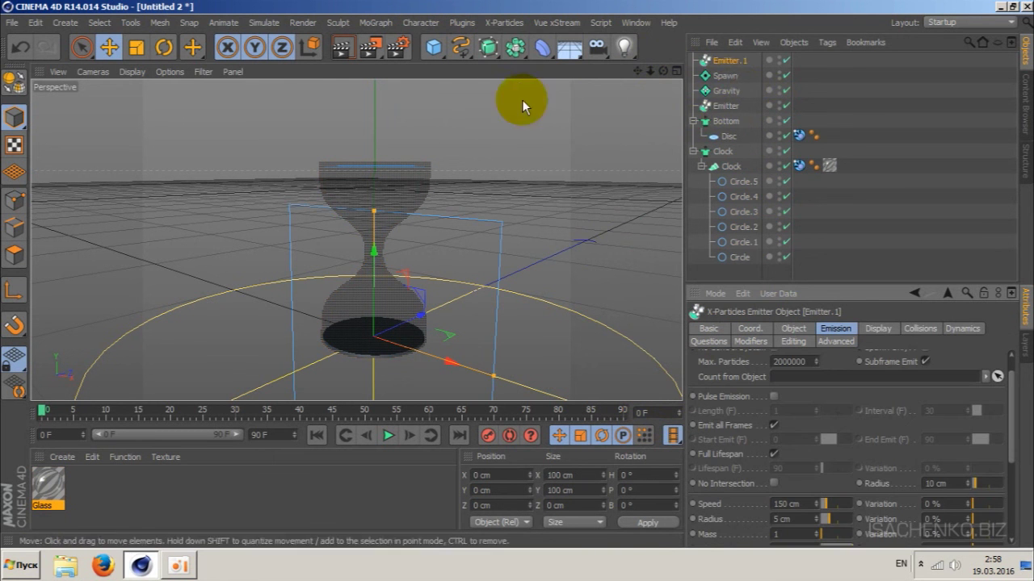
double_click(727, 61)
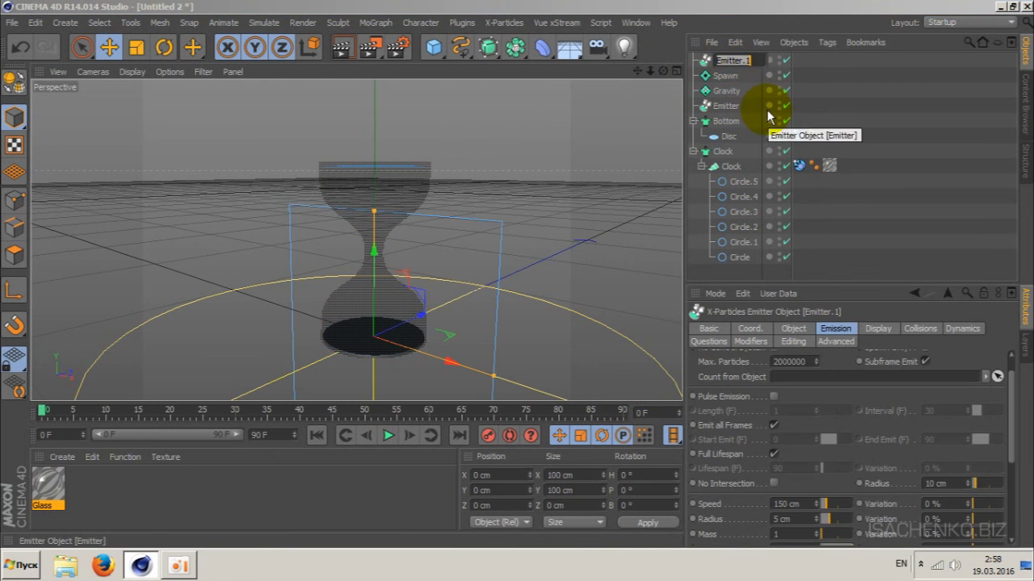
type("Spawn")
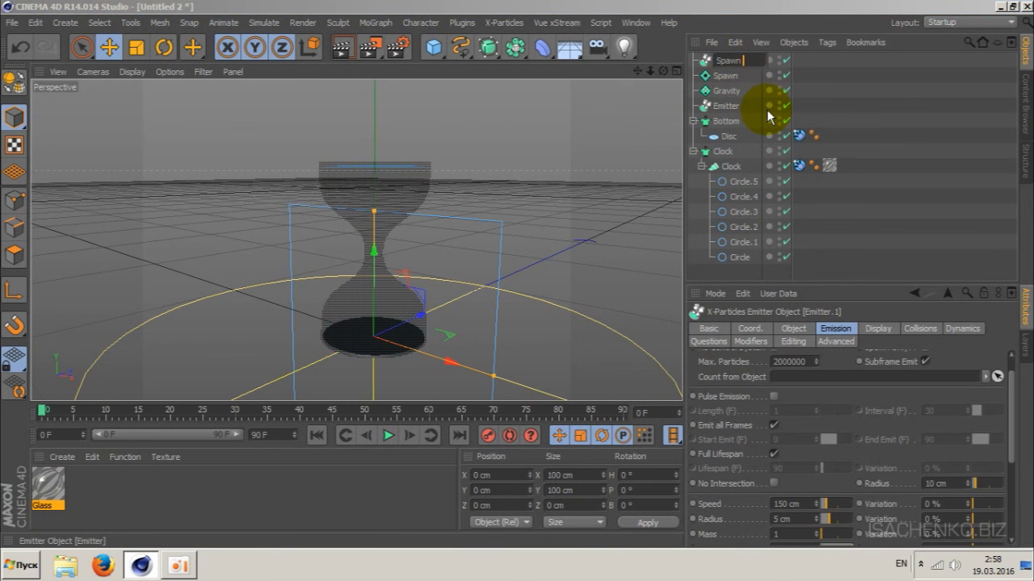
type(" emitter")
key("Return")
Set Spawn emitter as the Spawn modifier's Spawning Emitter.
left_click(740, 74)
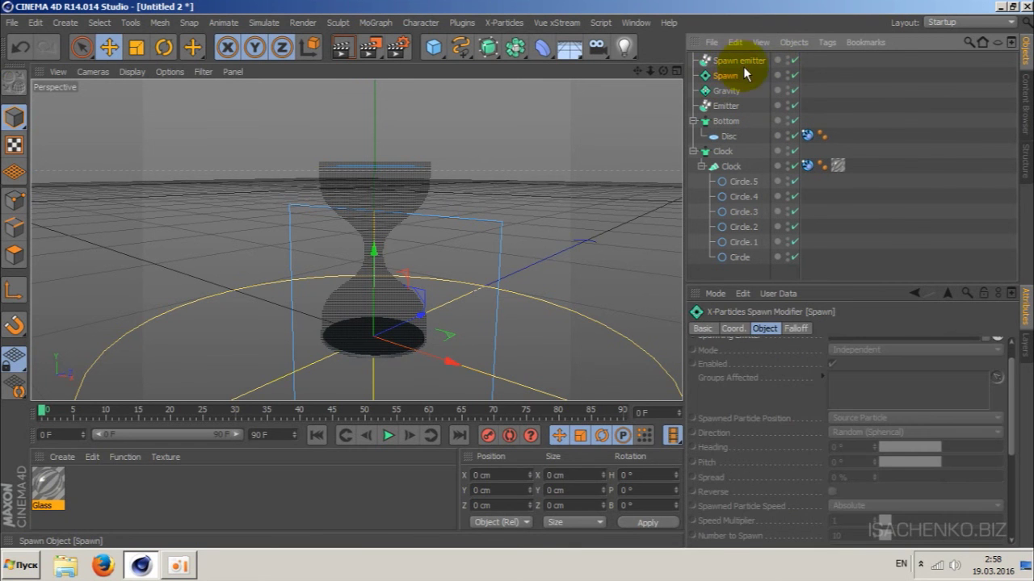
left_click_drag(742, 60, 1014, 359)
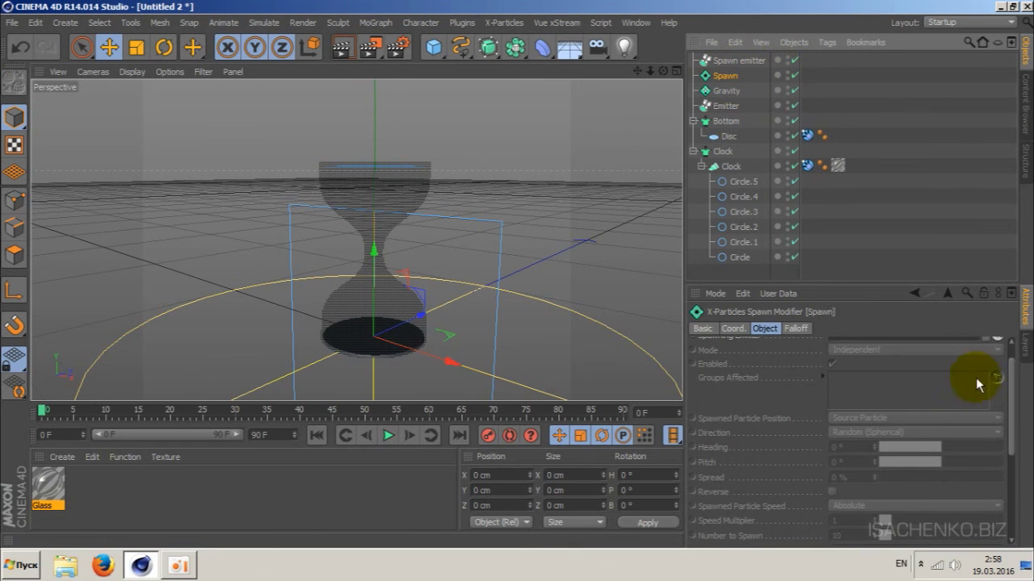
left_click_drag(735, 61, 844, 360)
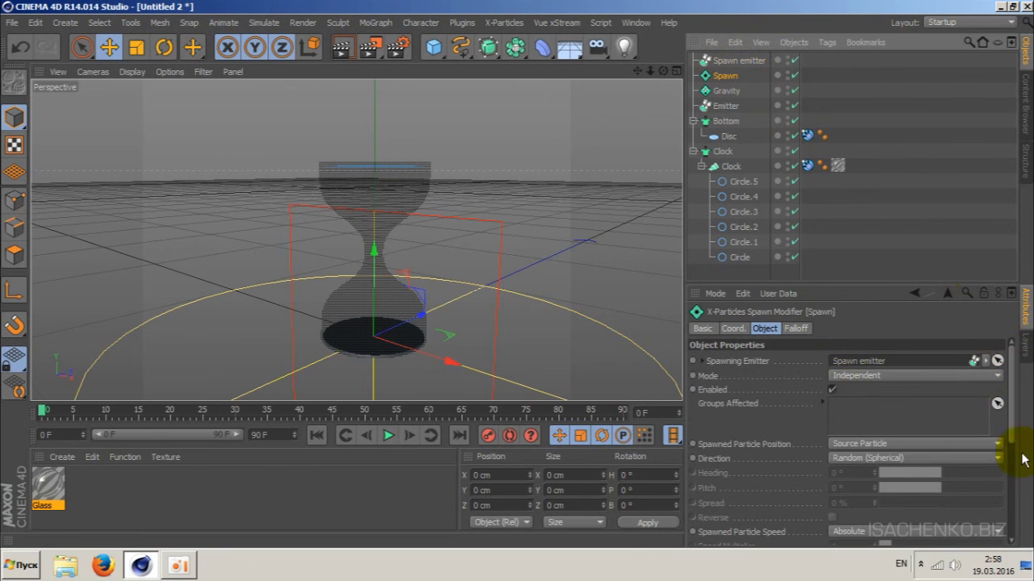
left_click_drag(1012, 430, 1014, 455)
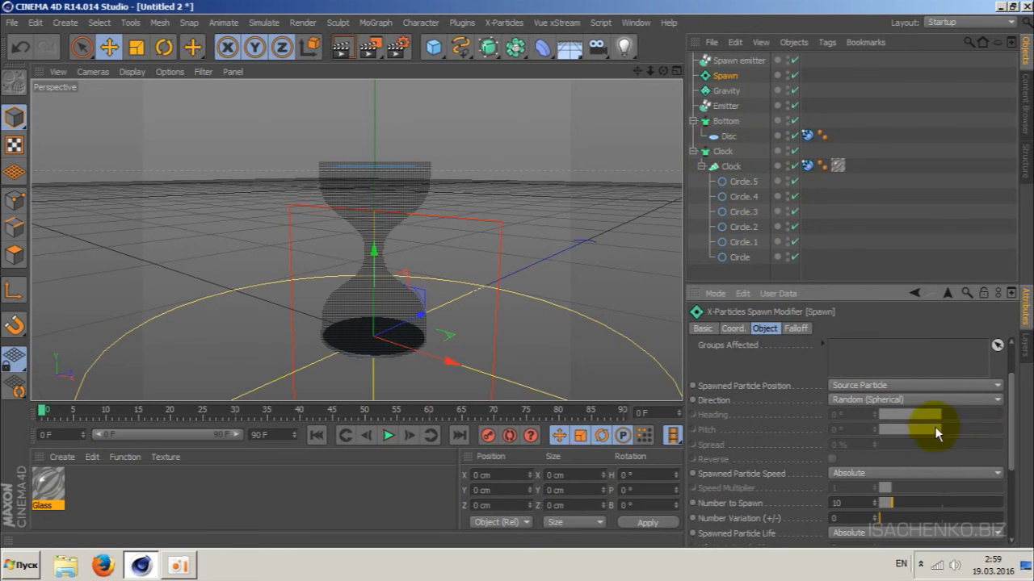
Make spawned particle direction and speed Relative to Source Particle.
left_click(869, 387)
left_click(875, 395)
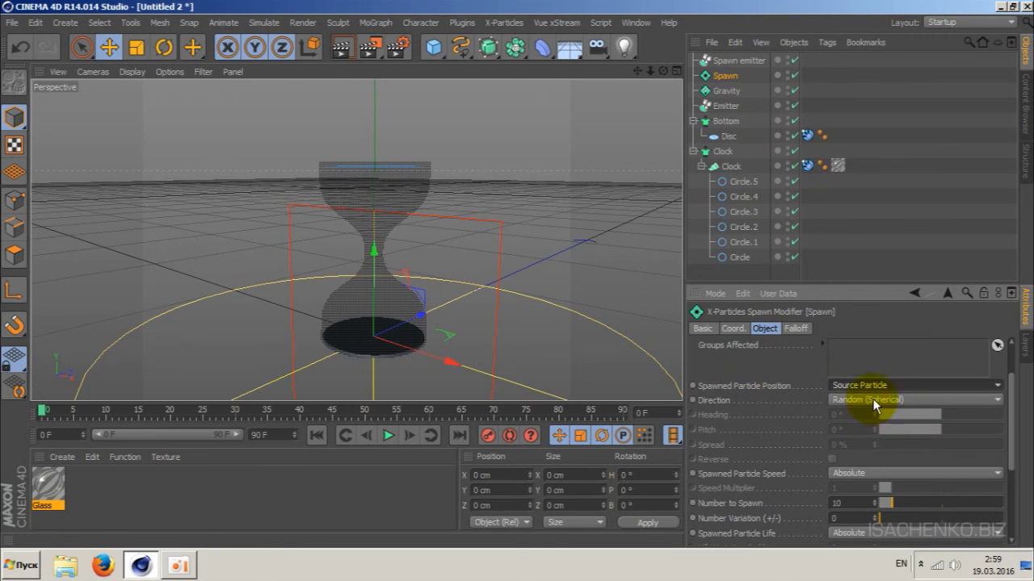
left_click(873, 399)
left_click(889, 433)
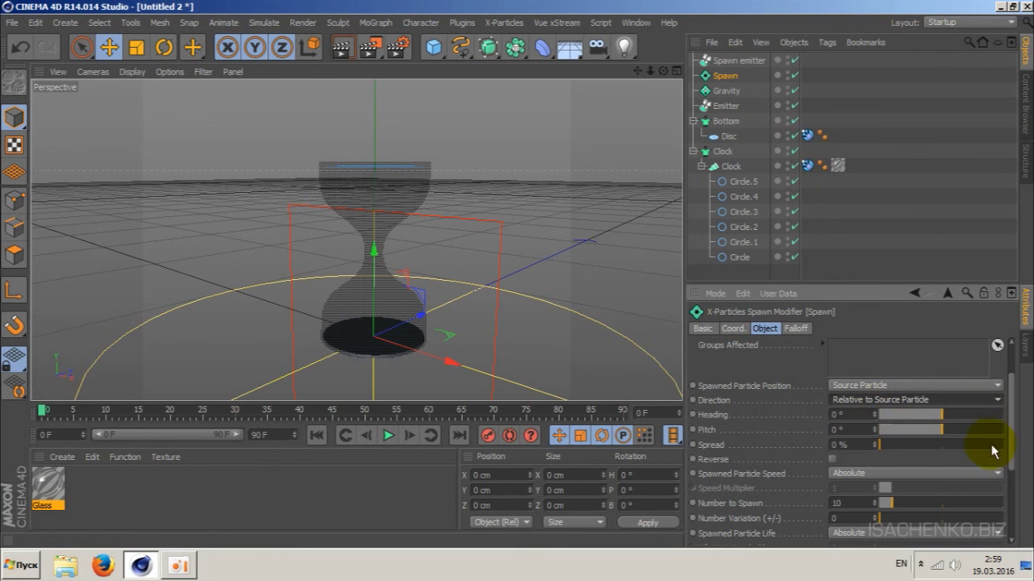
scroll(1010, 442, "down", 2)
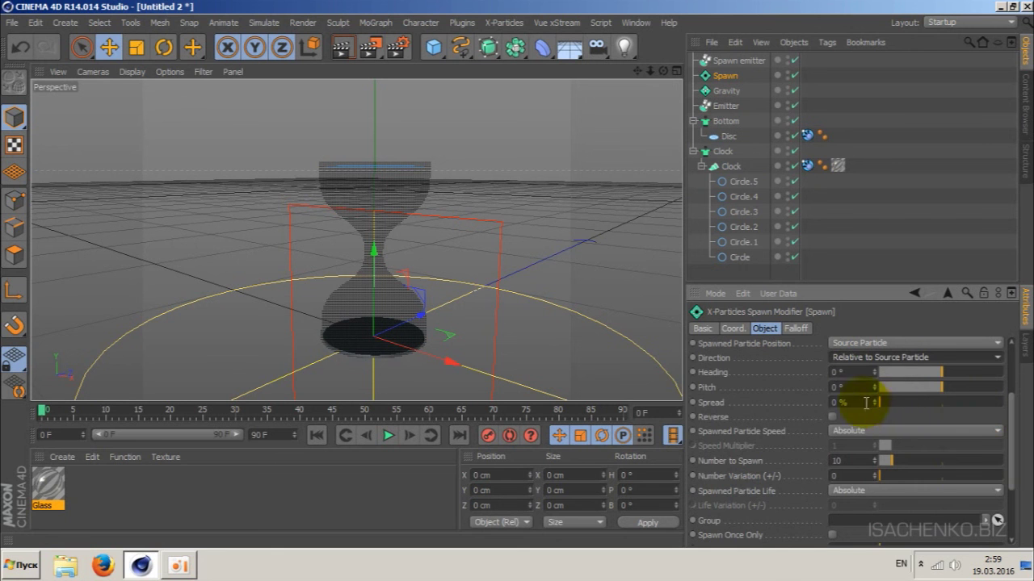
scroll(1009, 440, "down", 1)
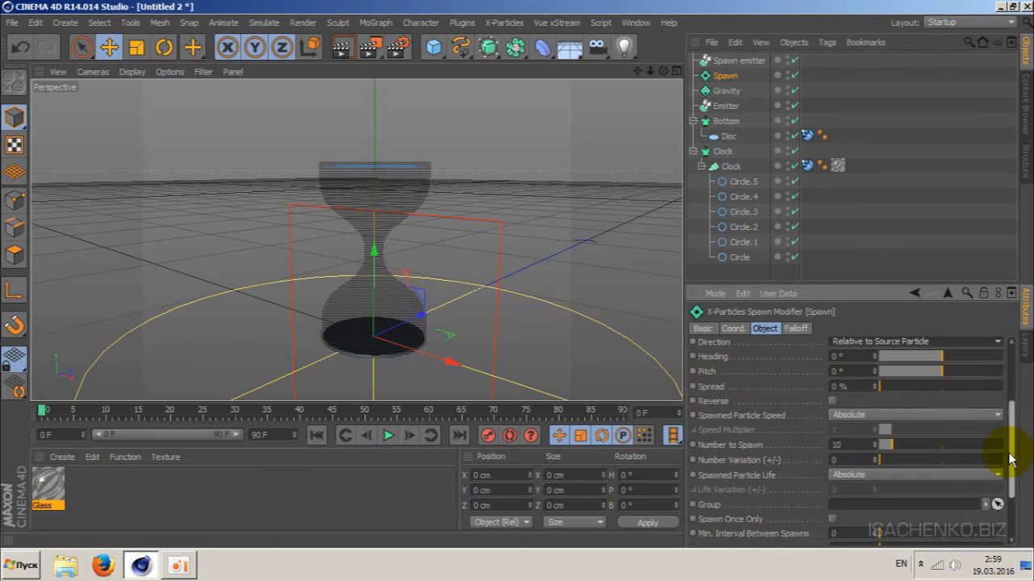
left_click(885, 408)
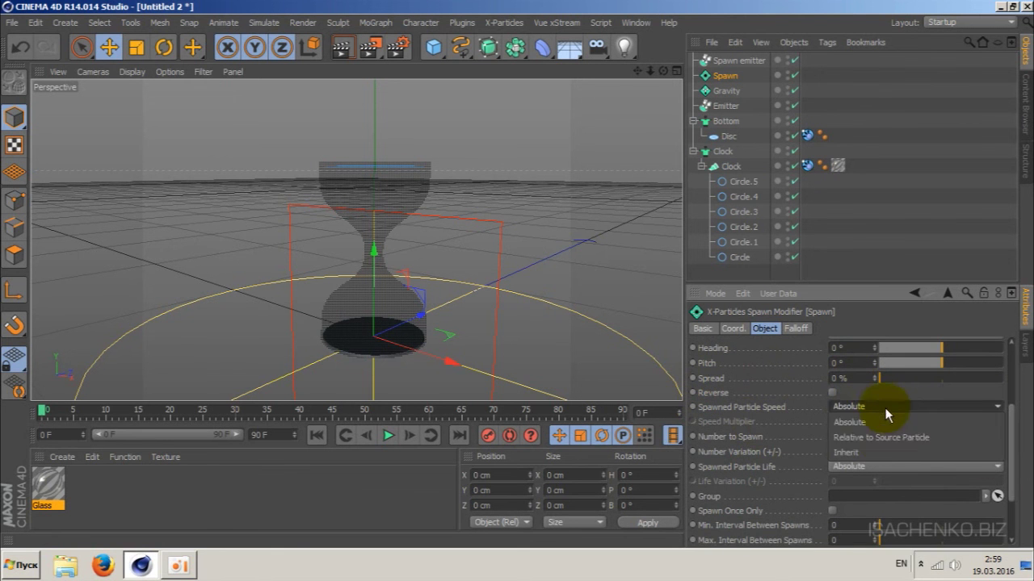
left_click(884, 437)
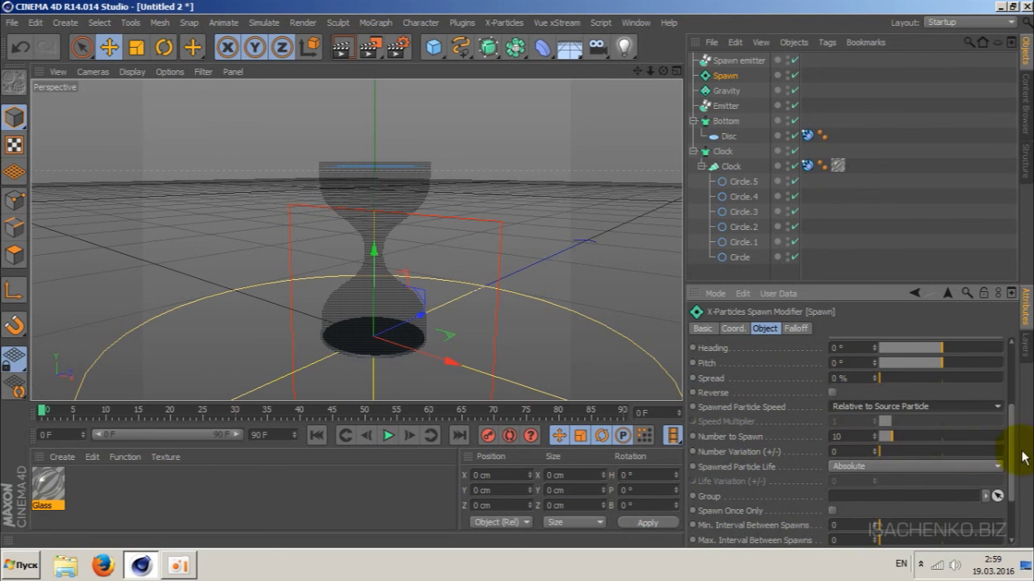
Set Number to Spawn to 5 and spawned particle life Relative to Source Particle.
left_click(858, 449)
double_click(840, 437)
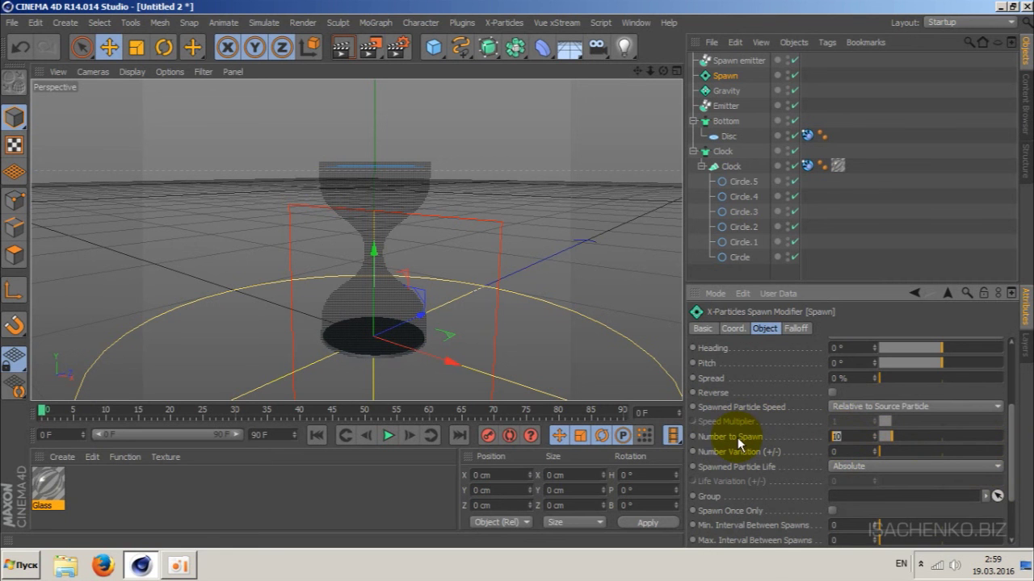
type("5")
key("Return")
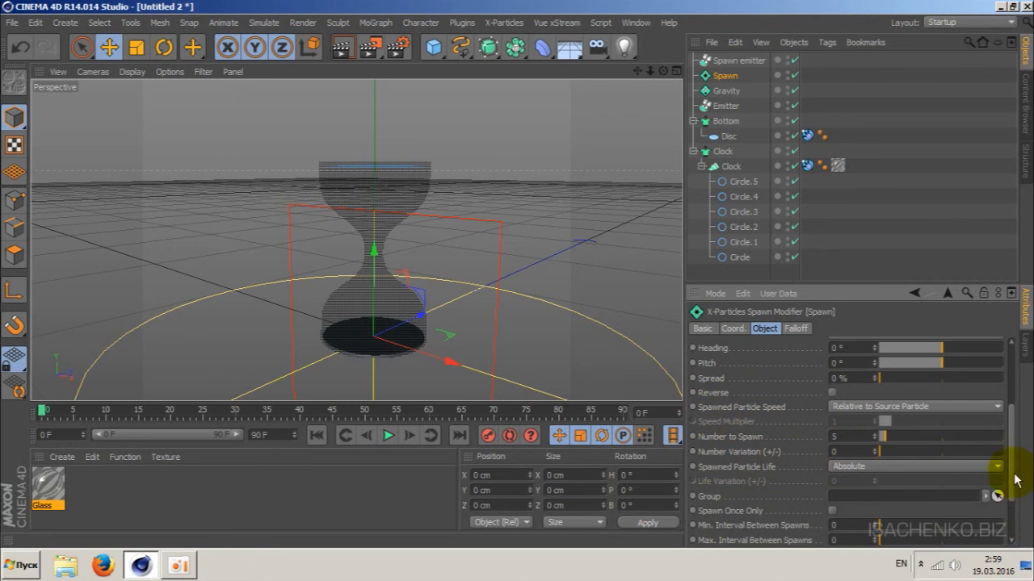
scroll(1011, 484, "down", 3)
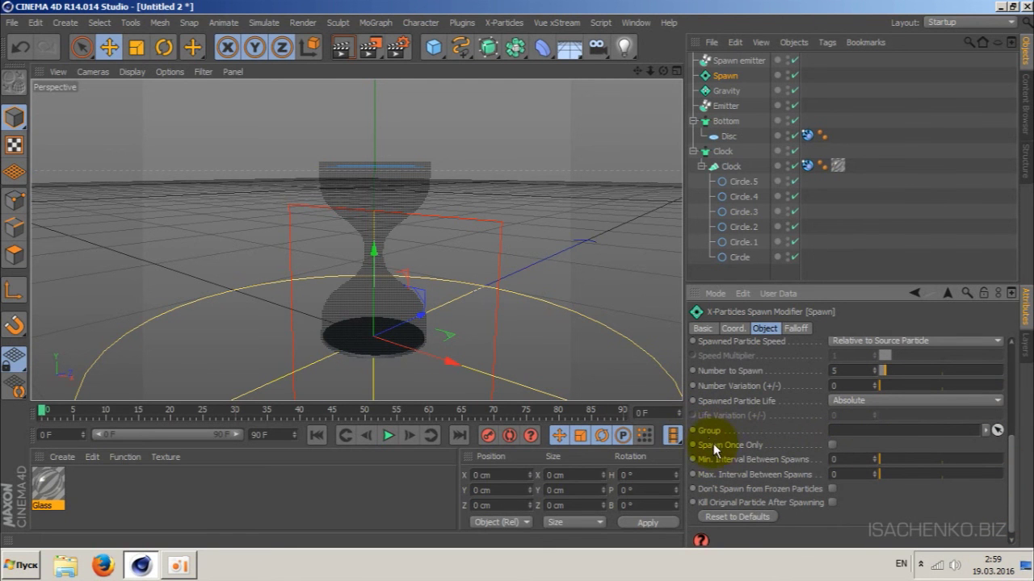
left_click(893, 399)
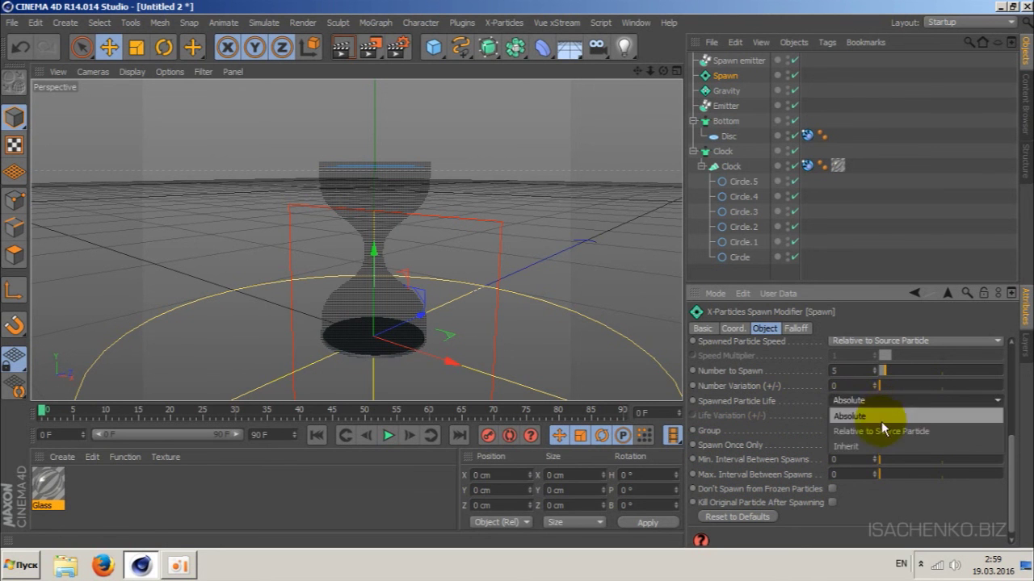
left_click(881, 429)
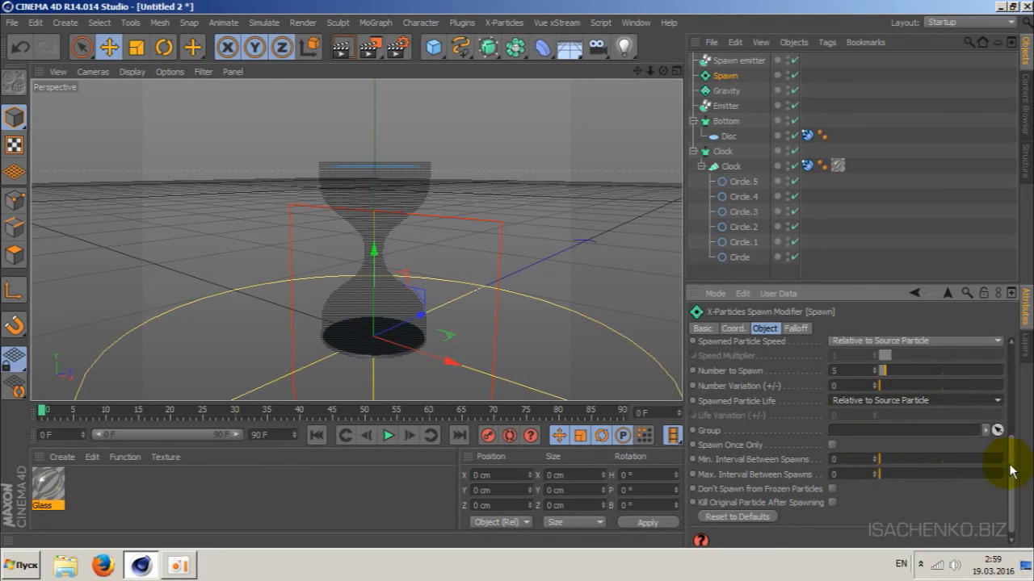
left_click_drag(1010, 464, 739, 381)
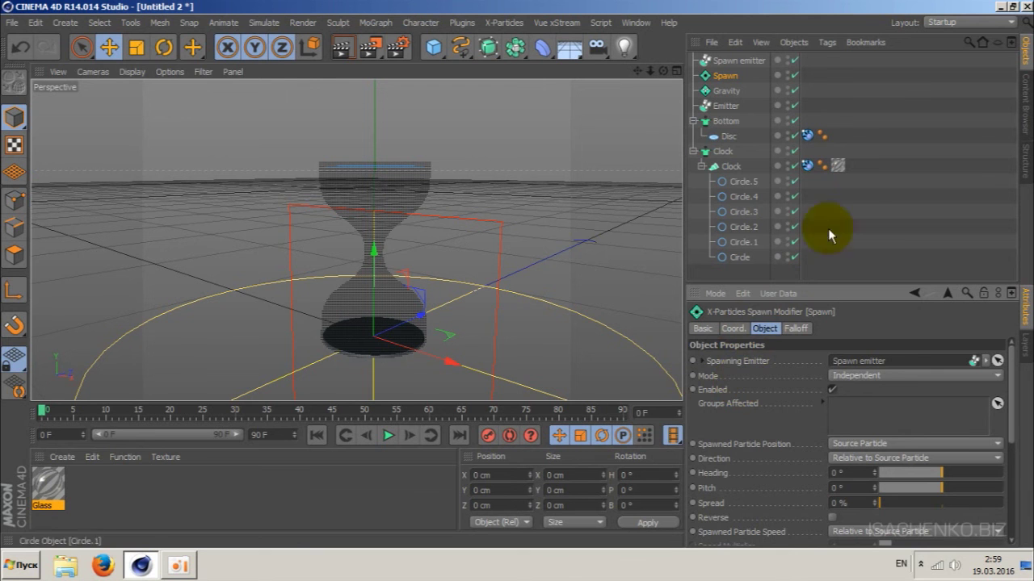
Change the Spawn emitter's particle radius to 2 cm in its Emission settings.
left_click(715, 62)
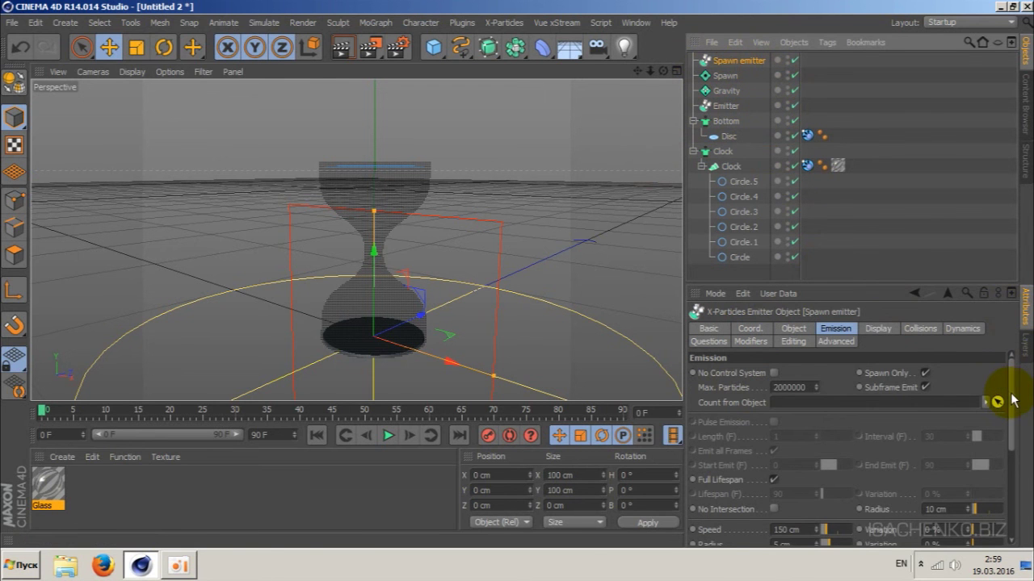
left_click_drag(1012, 399, 1011, 448)
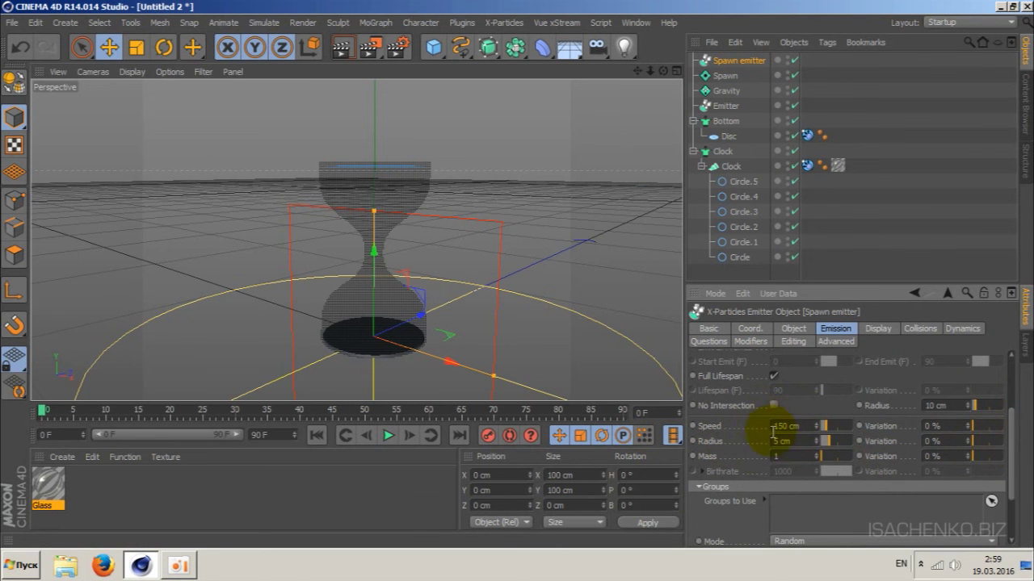
key("Return")
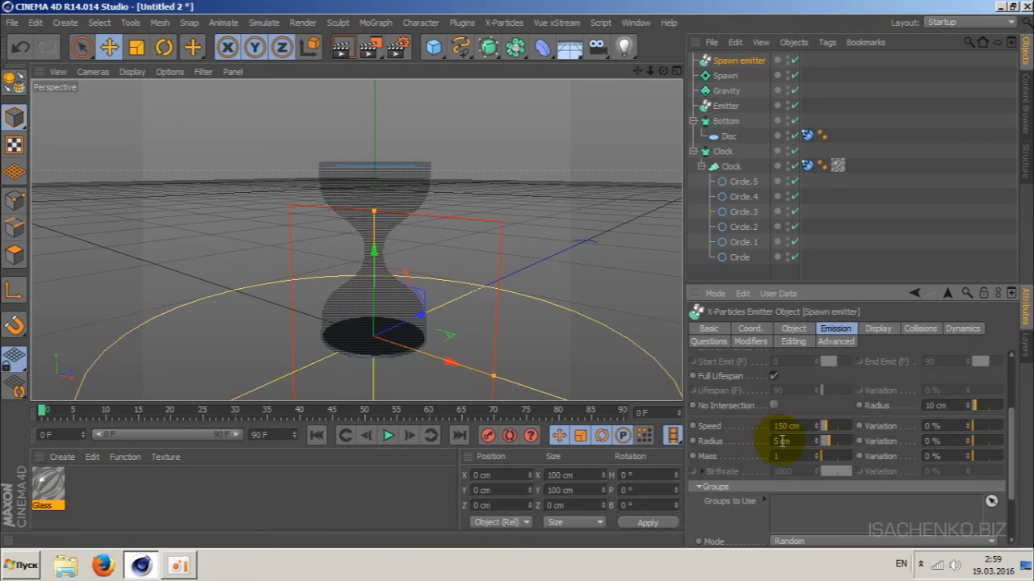
double_click(782, 441)
type("2")
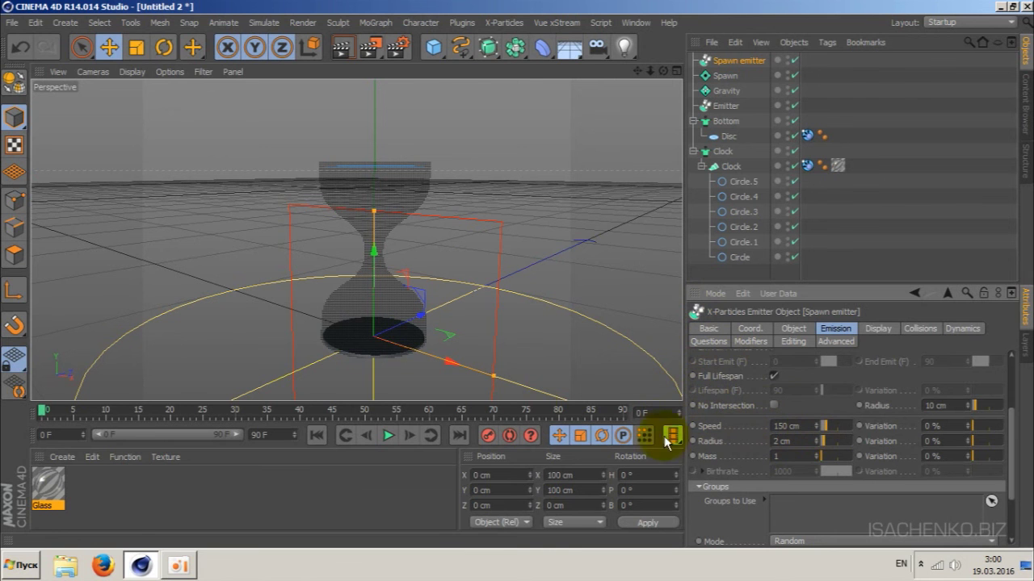
Play the simulation to watch particles pour through the hourglass neck, stopping at frame 17.
left_click(388, 436)
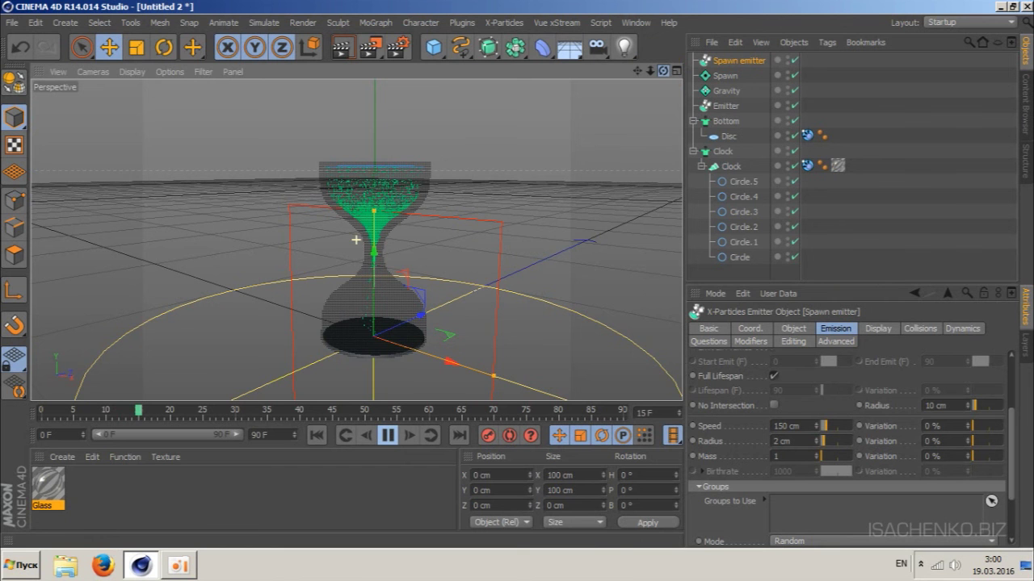
left_click_drag(484, 234, 533, 226, "alt")
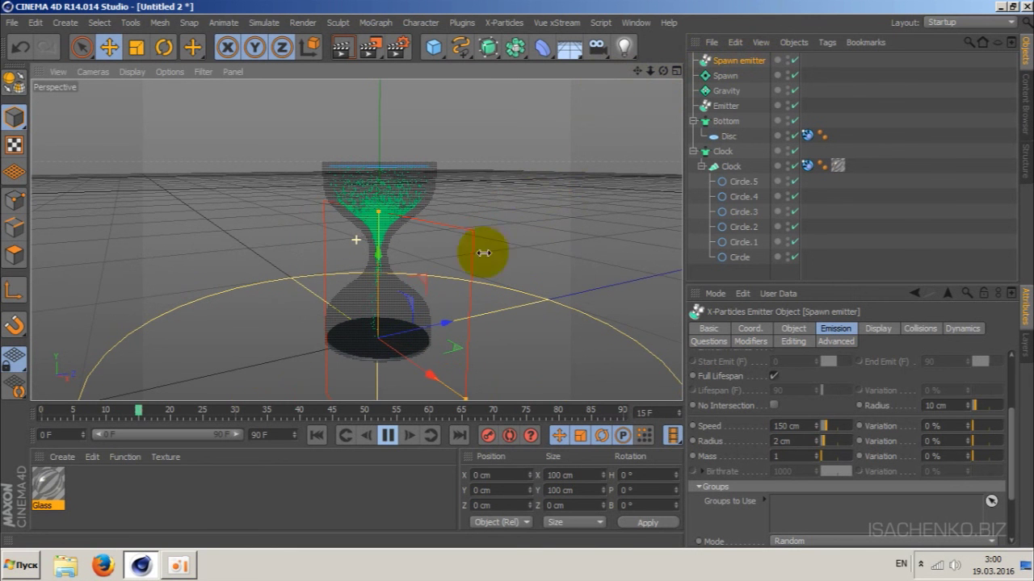
left_click(388, 438)
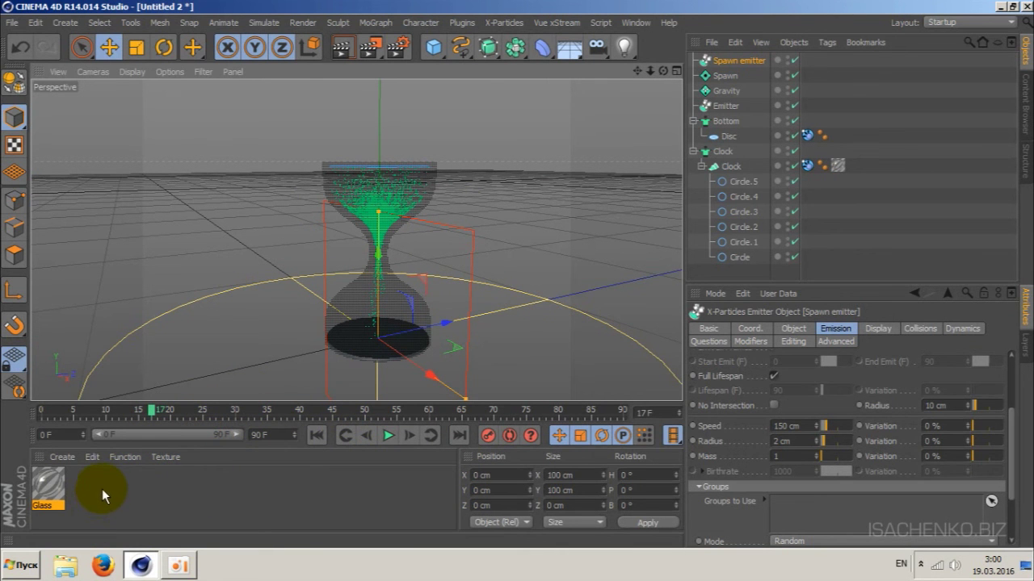
Create a new X-Particles material and name it Sand.
left_click(61, 457)
mouse_move(81, 348)
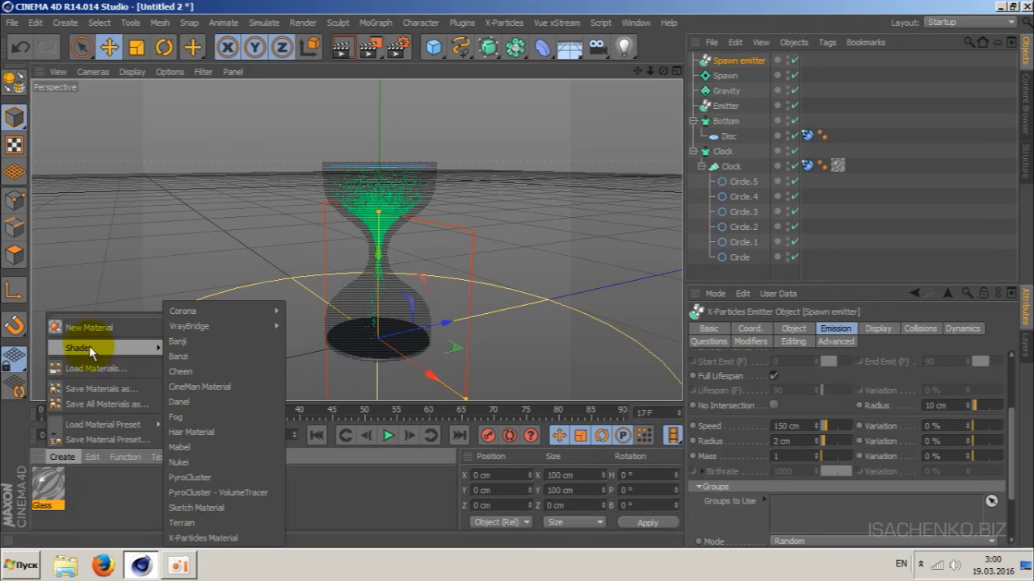
left_click(198, 538)
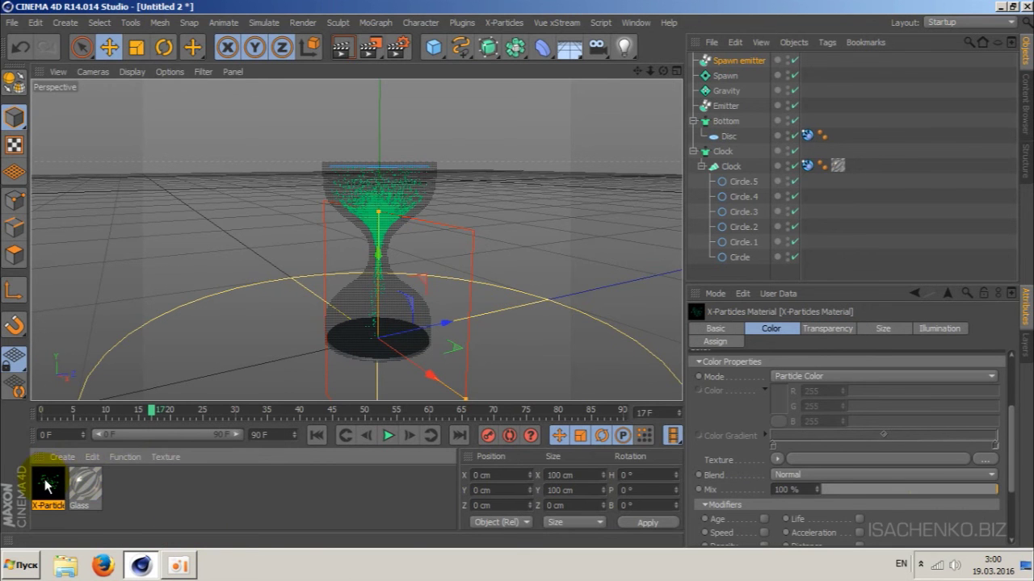
double_click(47, 486)
left_click_drag(464, 121, 812, 153)
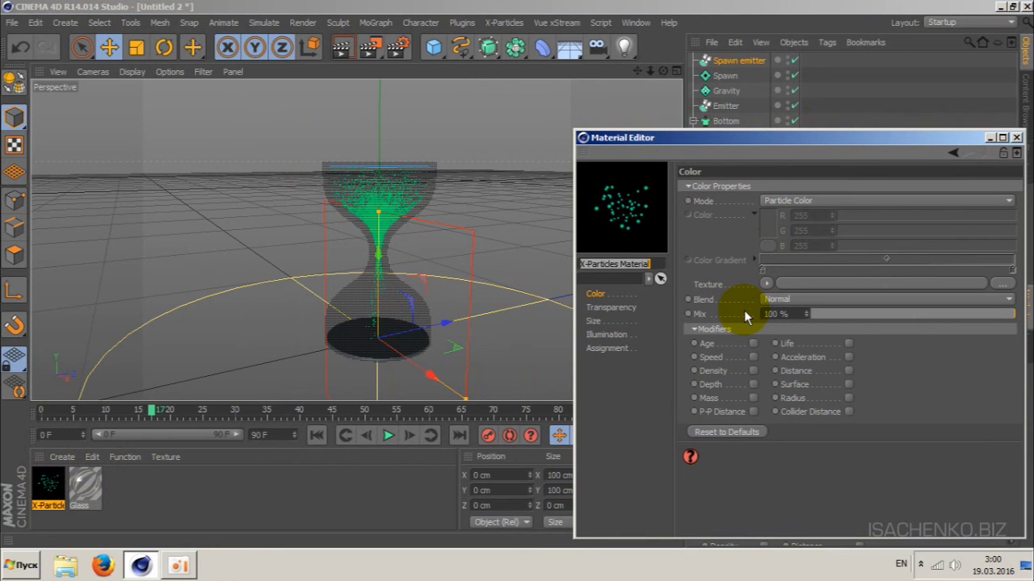
type("Sand")
key("Return")
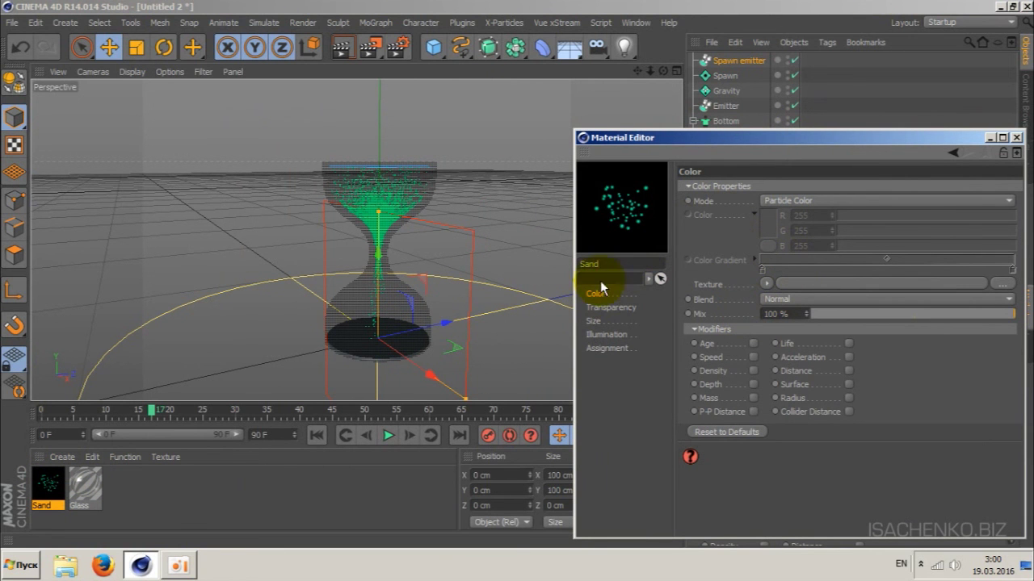
Give Sand a single muted tan particle colour.
left_click(824, 200)
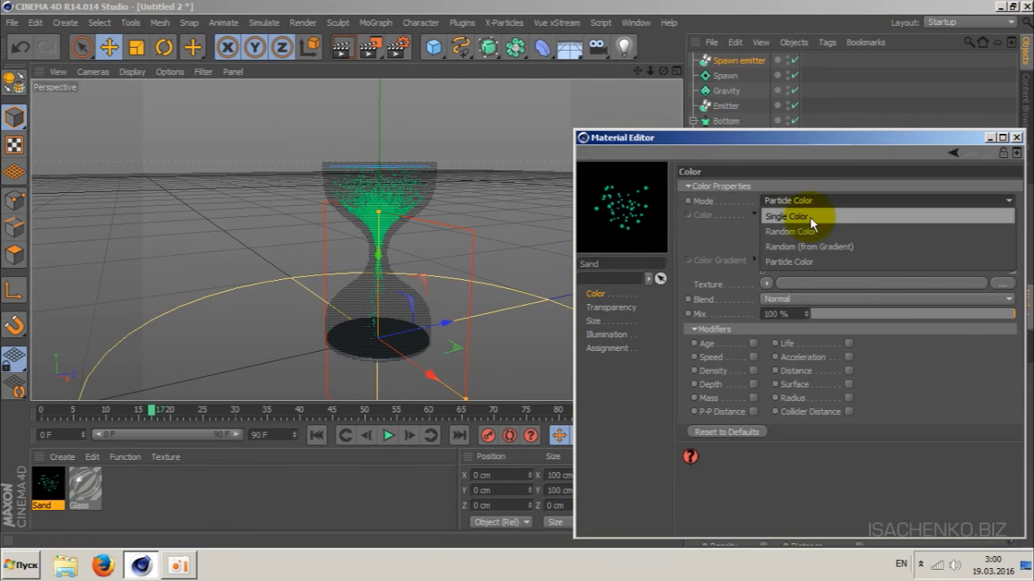
left_click(810, 215)
left_click(767, 218)
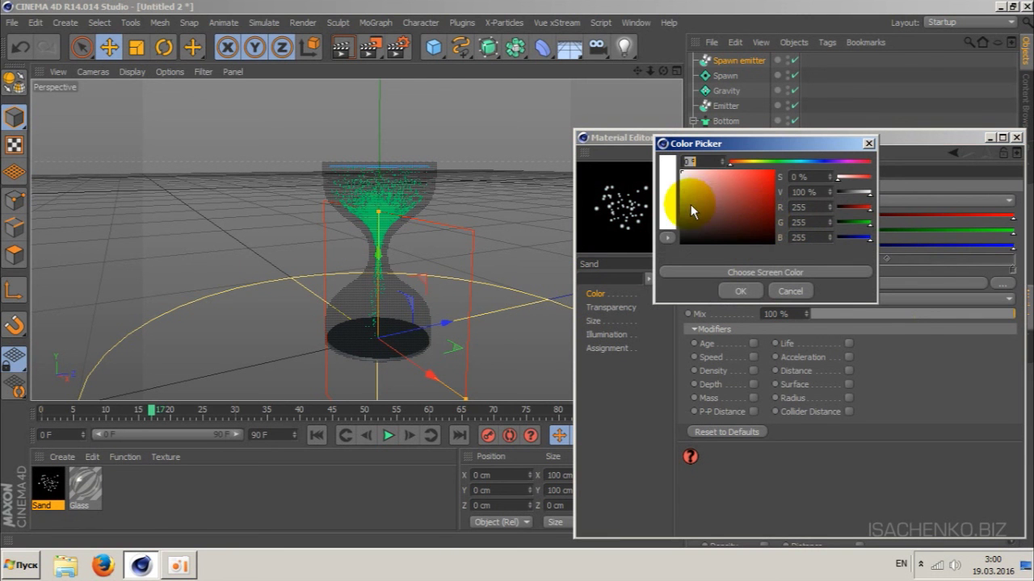
left_click(743, 164)
mouse_move(738, 179)
left_mouse_down()
mouse_move(715, 206)
mouse_move(721, 197)
left_mouse_up()
left_click(741, 291)
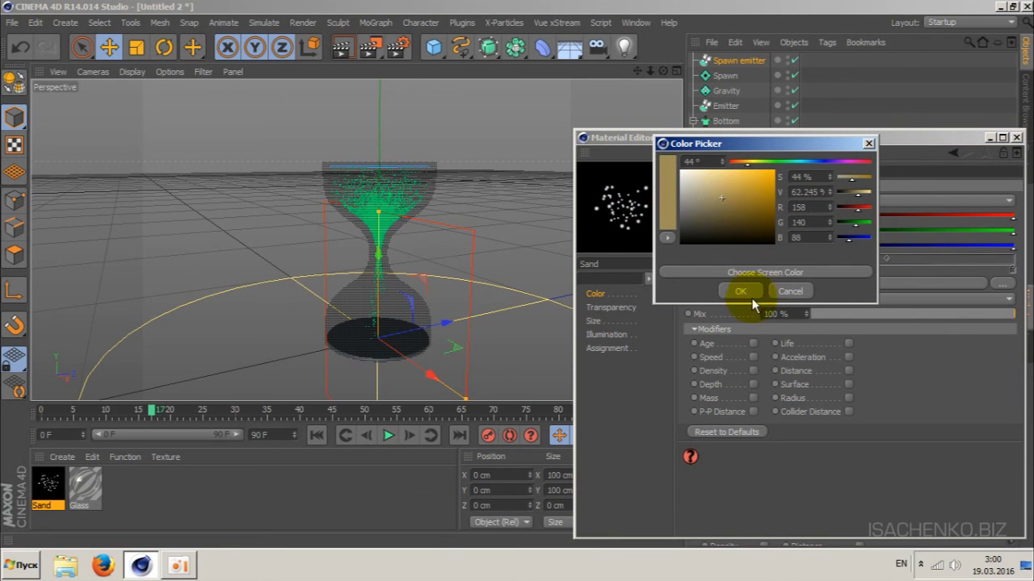
left_click(743, 292)
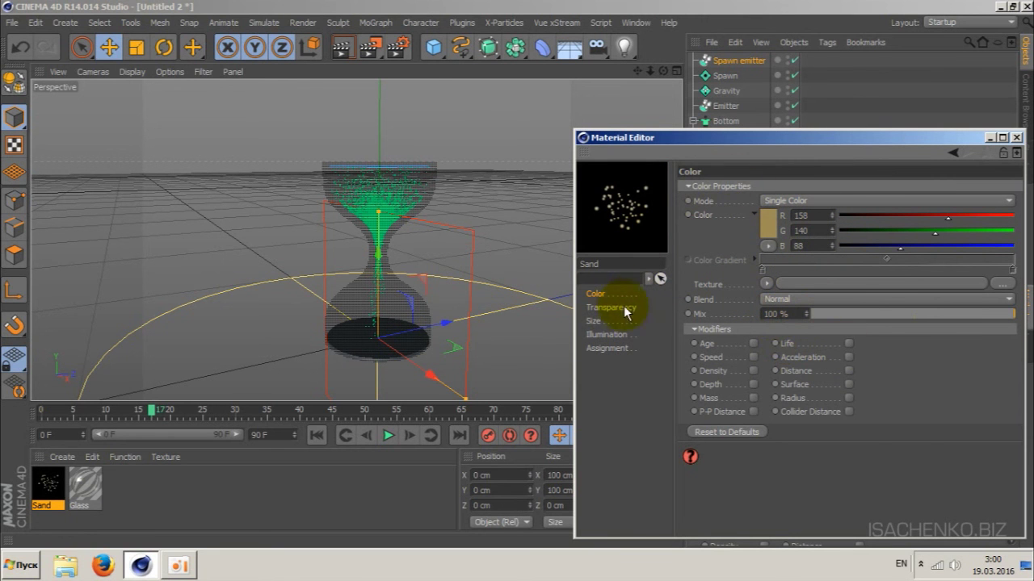
Set Sand's particle size scale to 25%.
left_click(594, 321)
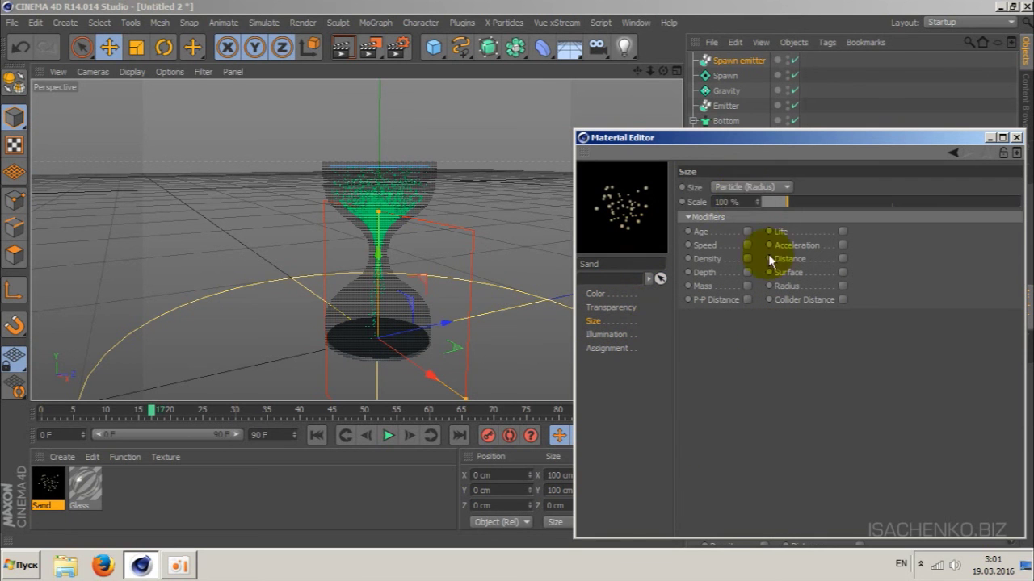
left_click(731, 201)
type("25")
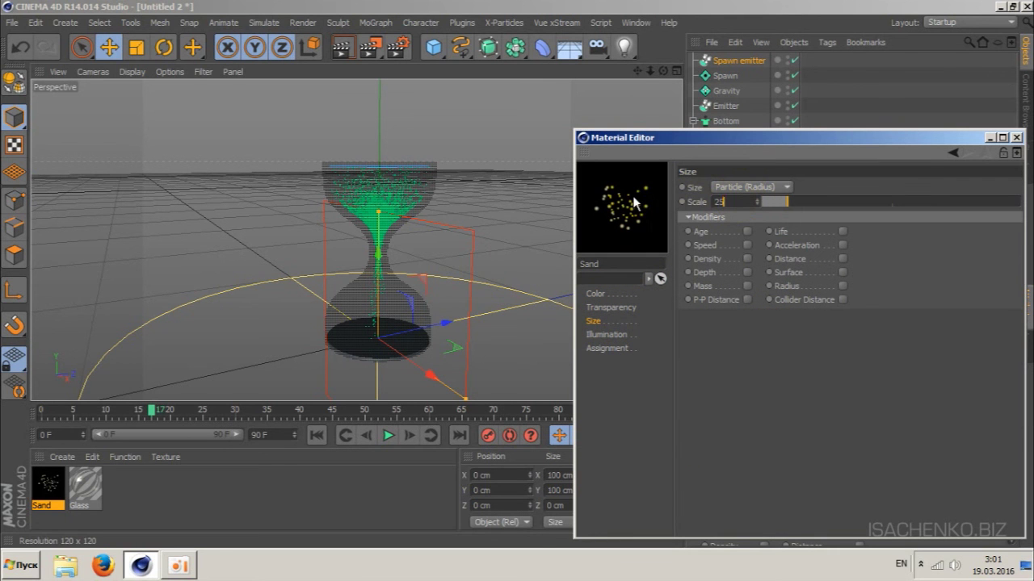
key("Return")
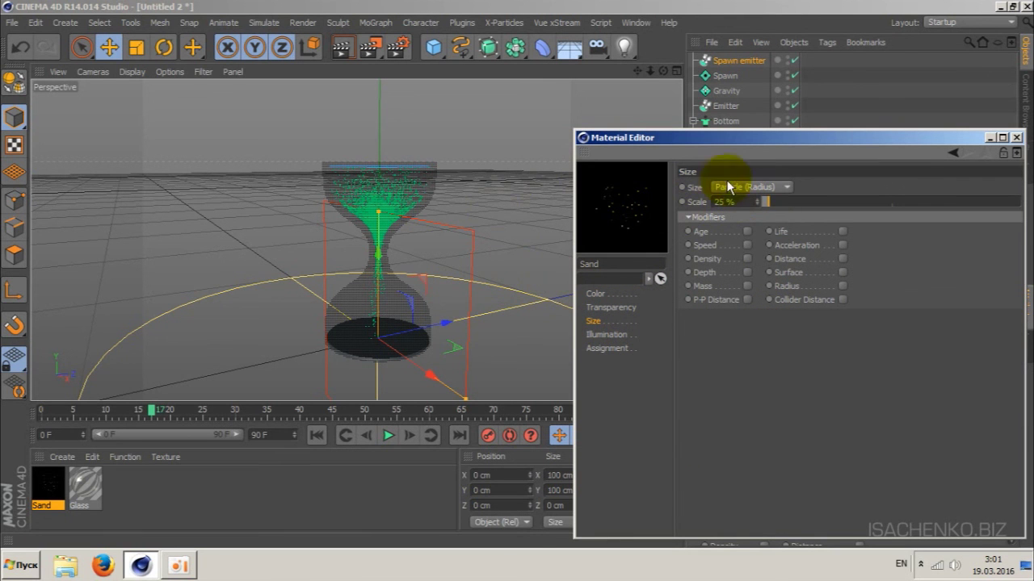
Switch illumination to Diffuse with 25% self-illumination, then drag Sand onto the Emitter.
left_click(608, 335)
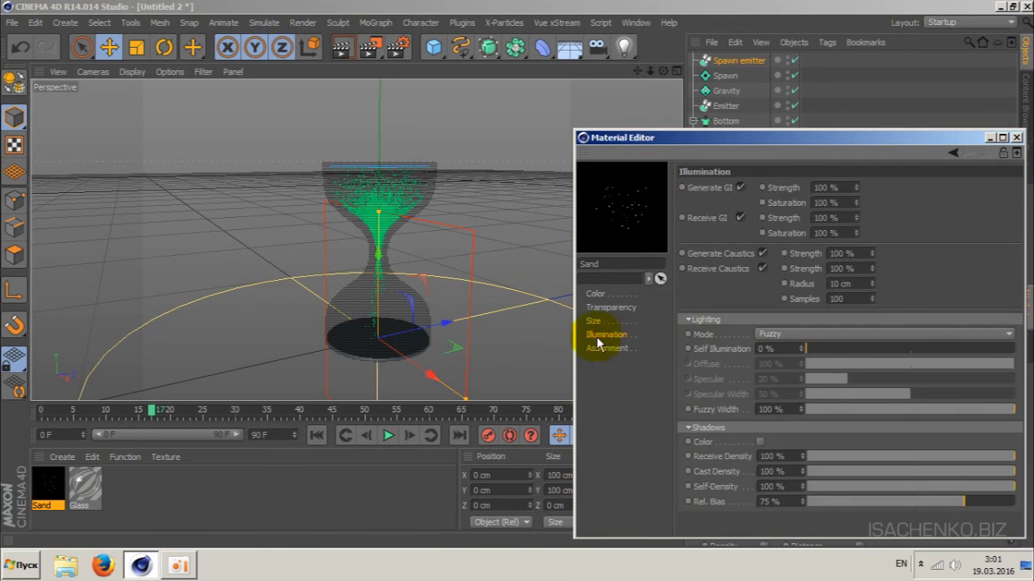
left_click(803, 333)
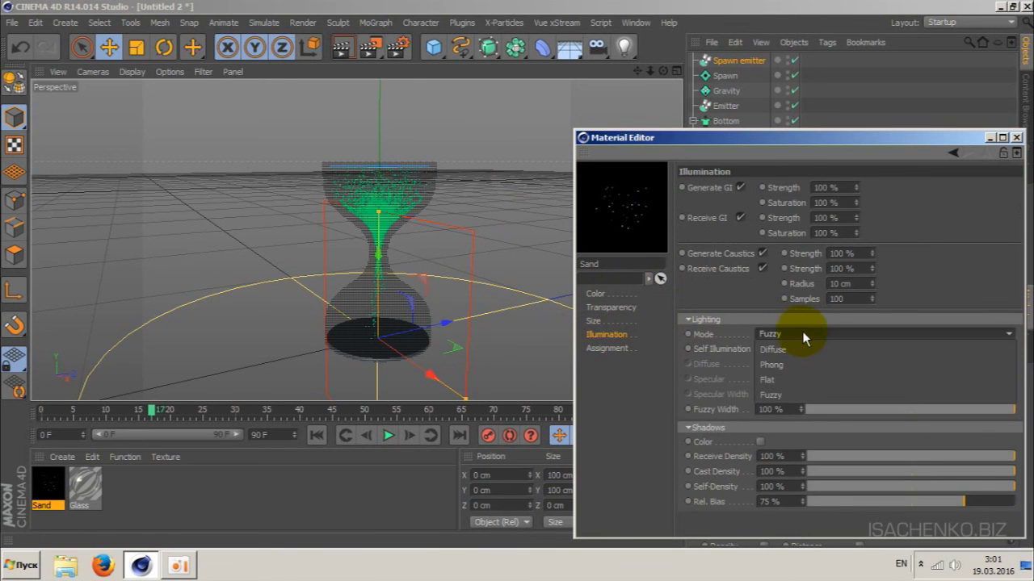
left_click(799, 345)
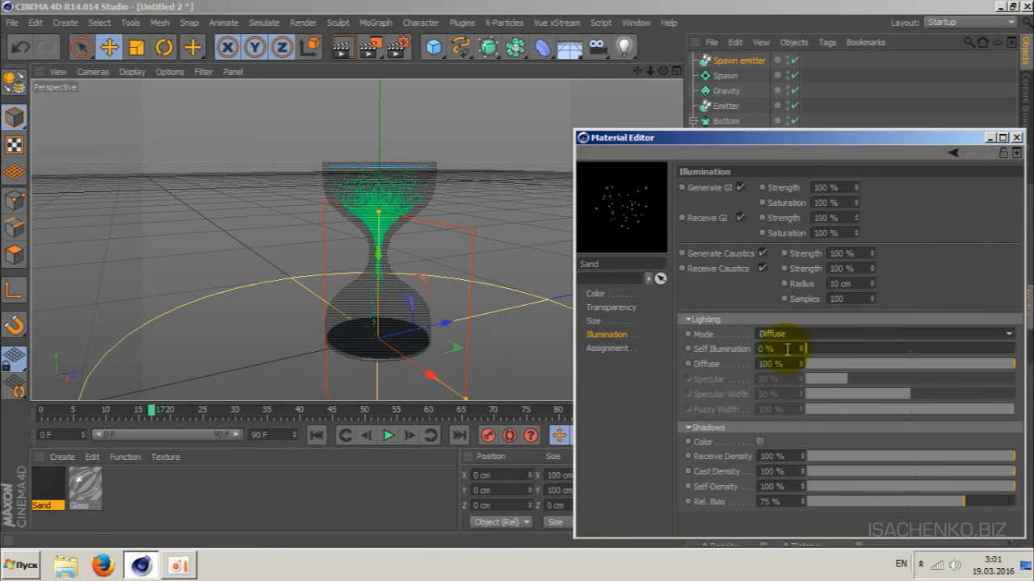
left_click_drag(843, 344, 852, 344)
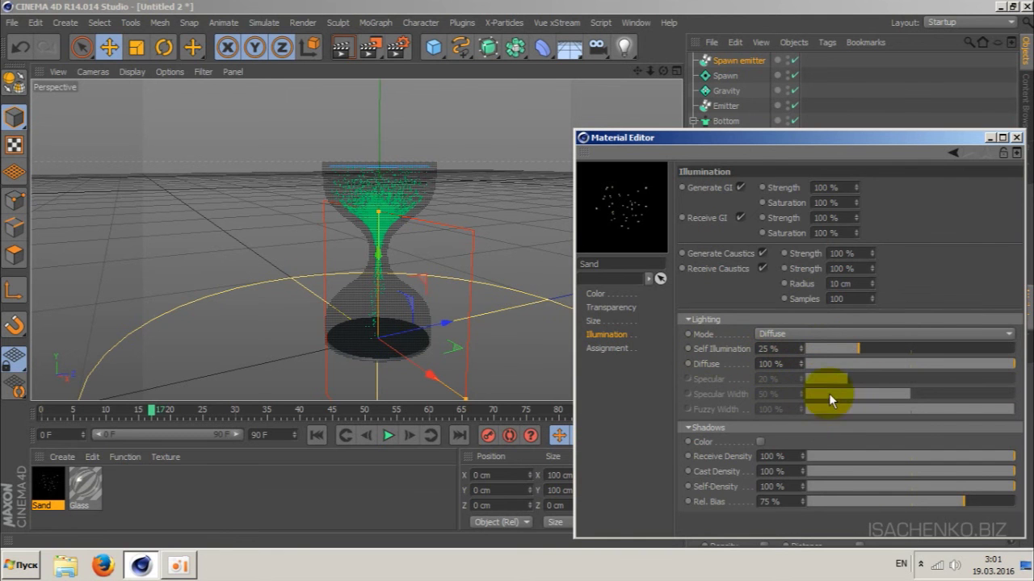
left_click(988, 137)
mouse_move(48, 485)
left_mouse_down()
mouse_move(741, 175)
mouse_move(725, 105)
left_mouse_up()
Finish assigning Sand to the Emitter and duplicate it as Dust.
left_click(725, 105)
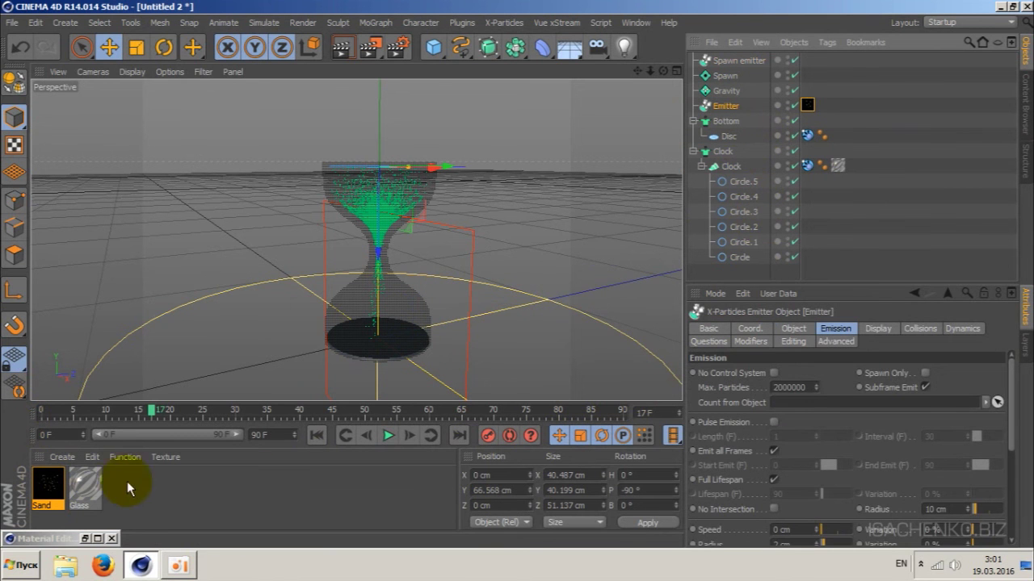
left_click_drag(45, 485, 85, 488, "ctrl")
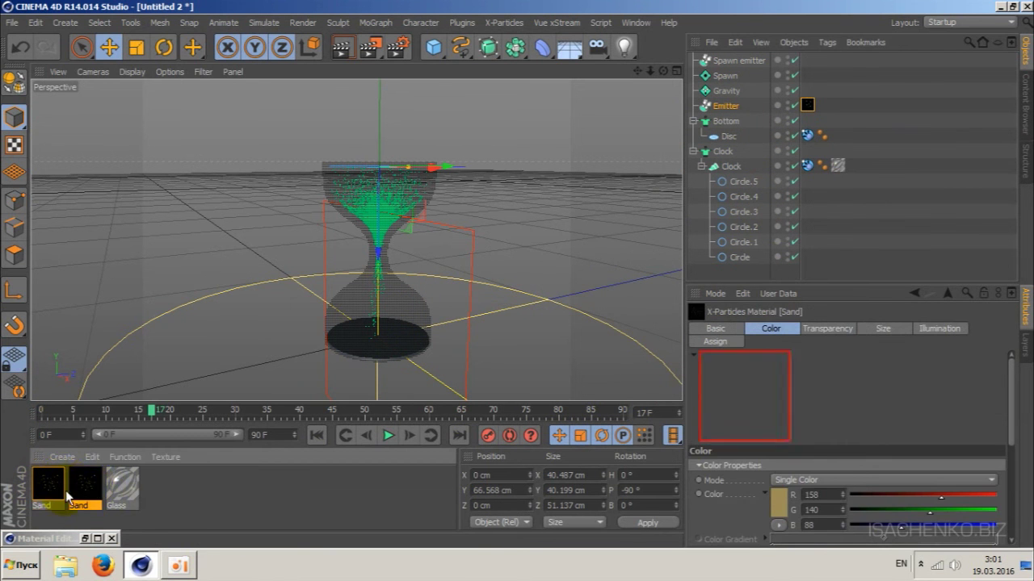
double_click(91, 489)
type("Dust")
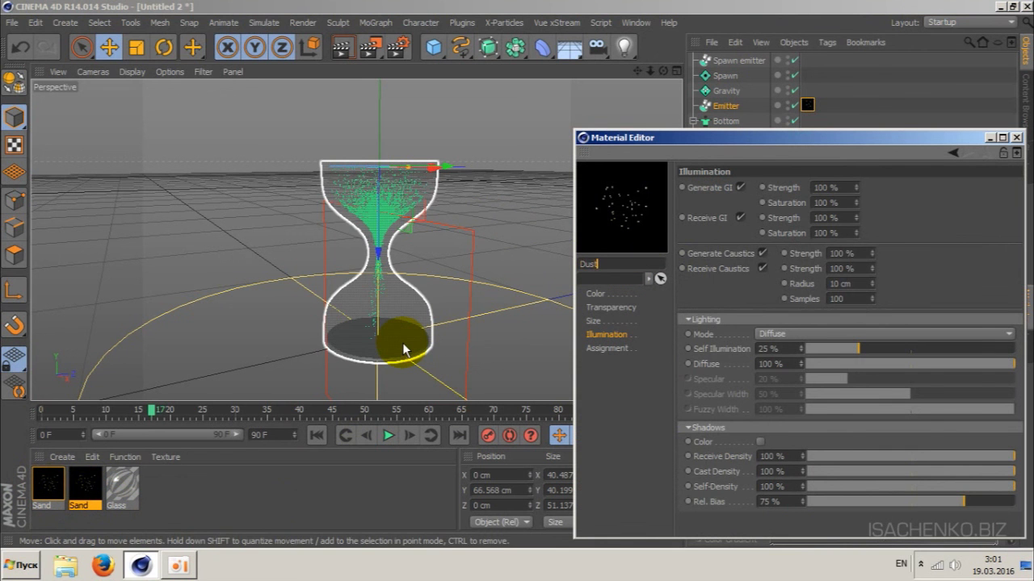
key("Return")
Give Dust a slightly brighter tan colour (R169 G151 B101).
left_click(605, 295)
left_click(771, 220)
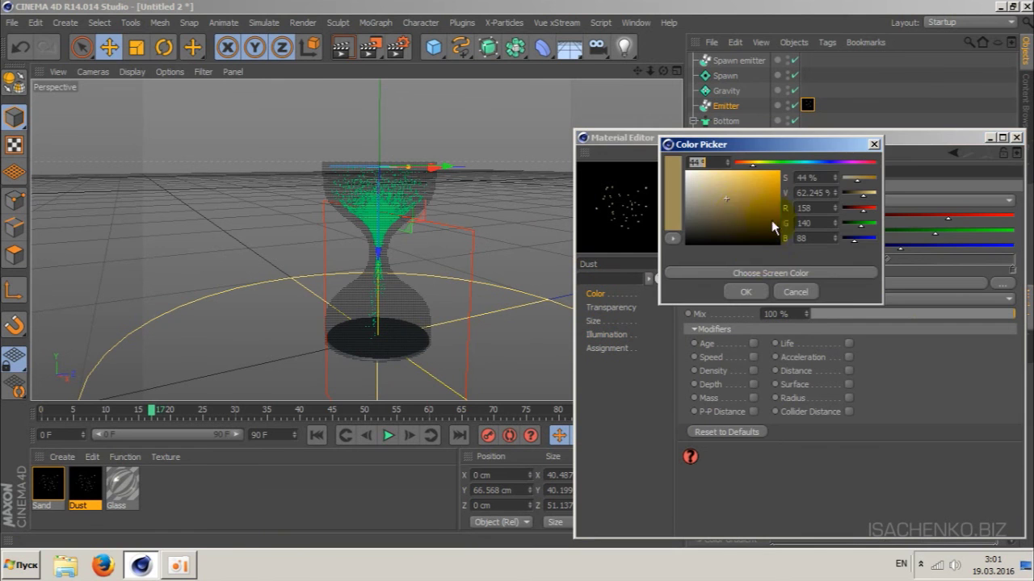
left_click(723, 196)
left_click(744, 293)
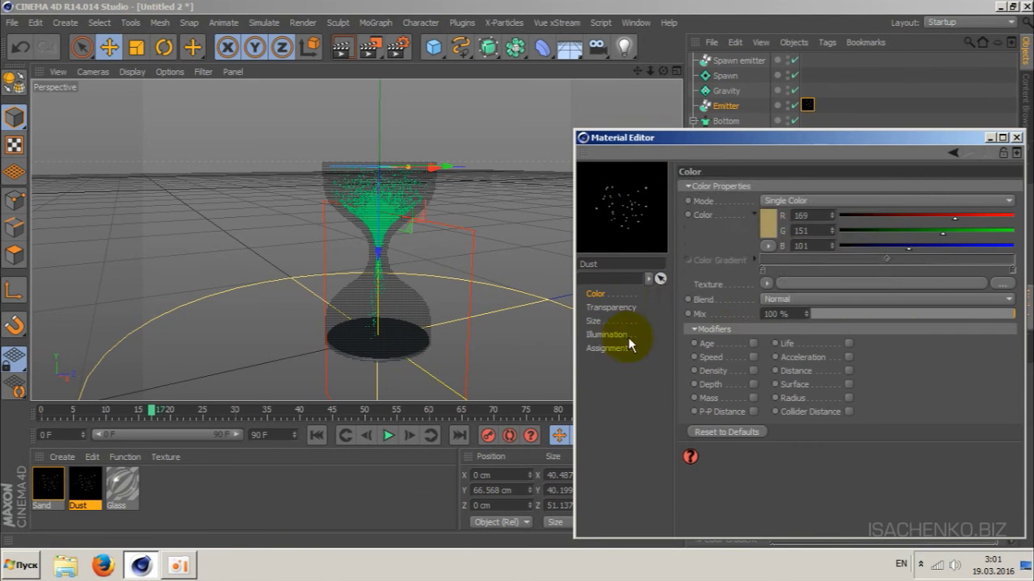
Set Dust's particle size scale to 20%.
left_click(594, 320)
left_click(726, 201)
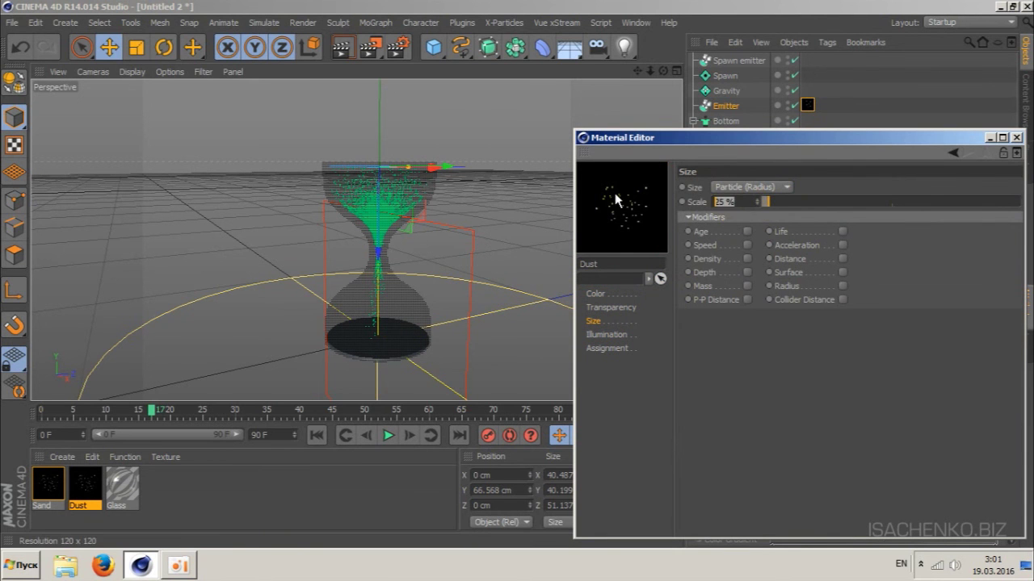
type("20")
key("Return")
left_click(604, 334)
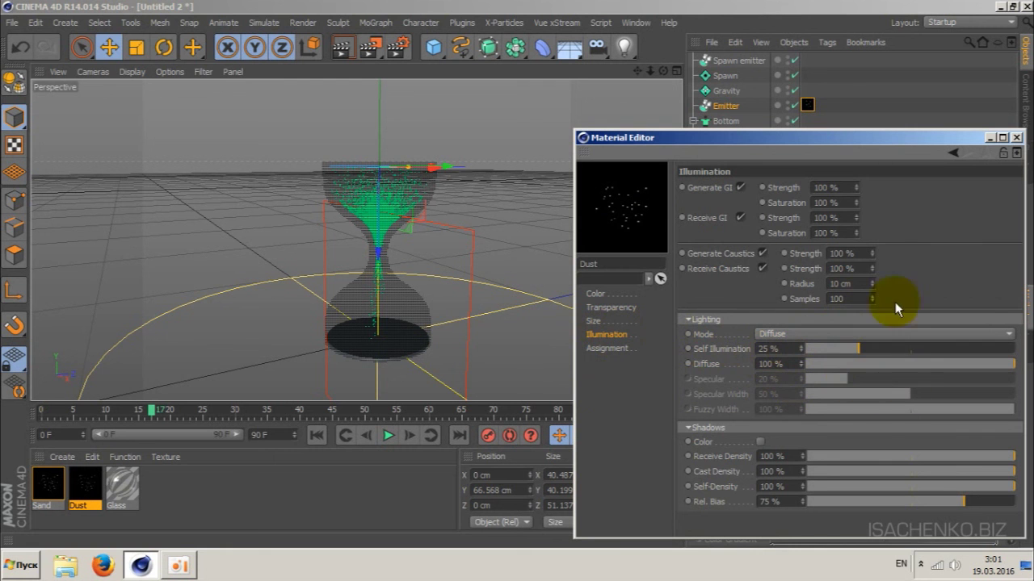
Assign Dust to the Spawn emitter, add a Physical Sky, and open Render Settings.
left_click(1017, 139)
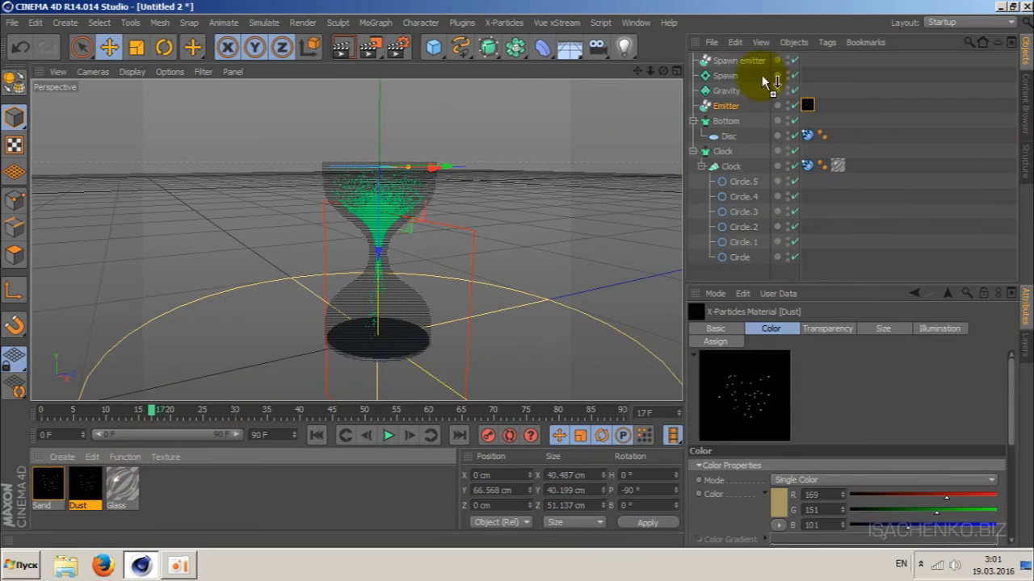
left_click_drag(807, 105, 759, 61, "ctrl")
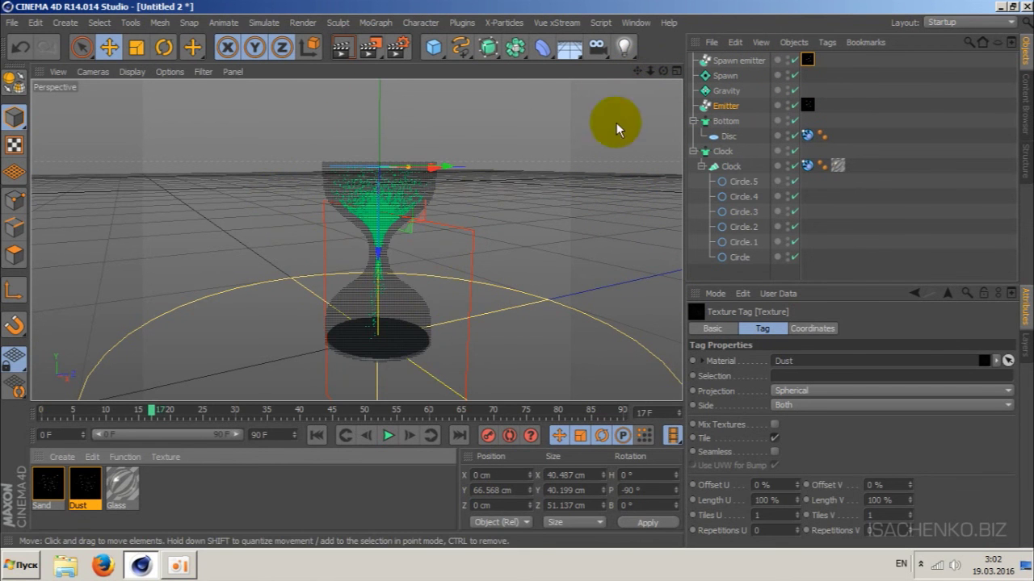
left_click(570, 48)
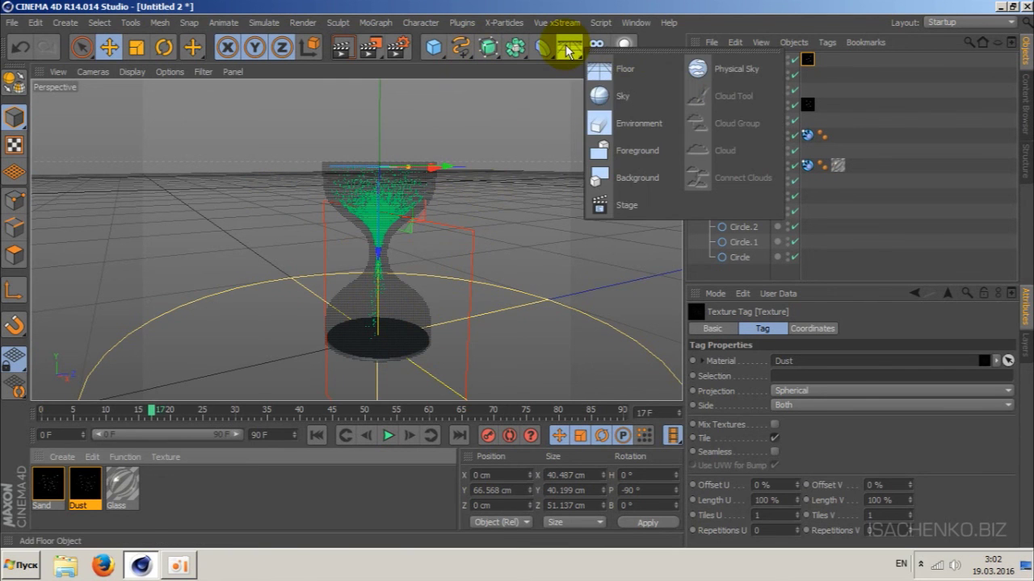
left_click(733, 69)
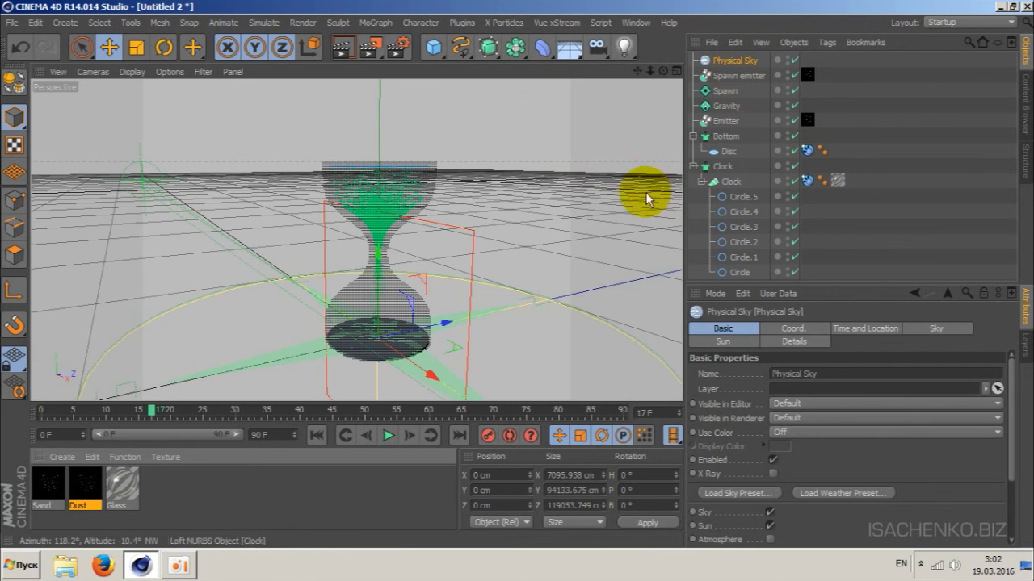
left_click(396, 48)
left_click_drag(392, 16, 709, 126)
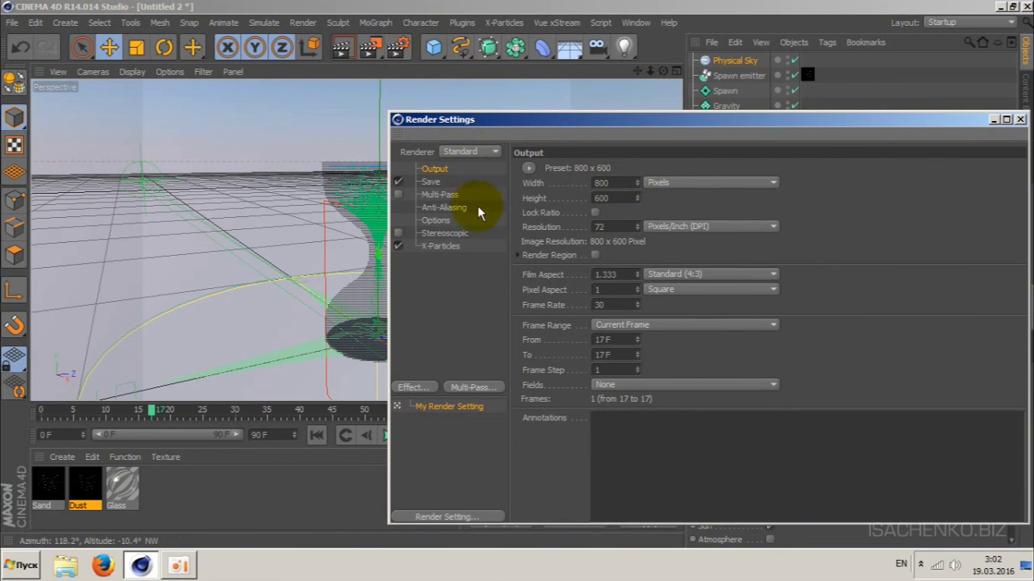
Switch to the Physical renderer with a 720 x 405 output size.
left_click(483, 153)
left_click(474, 182)
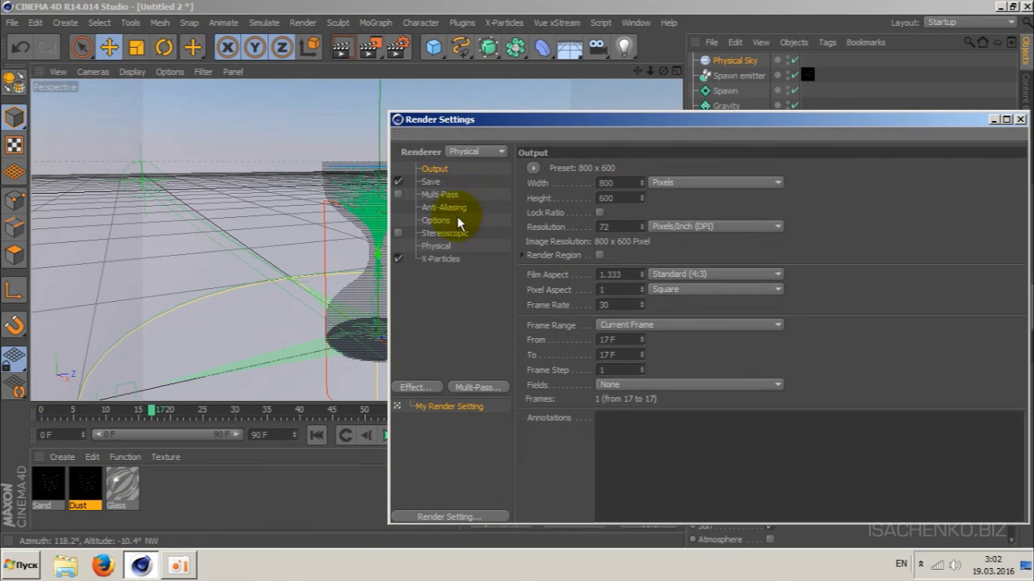
left_click(606, 183)
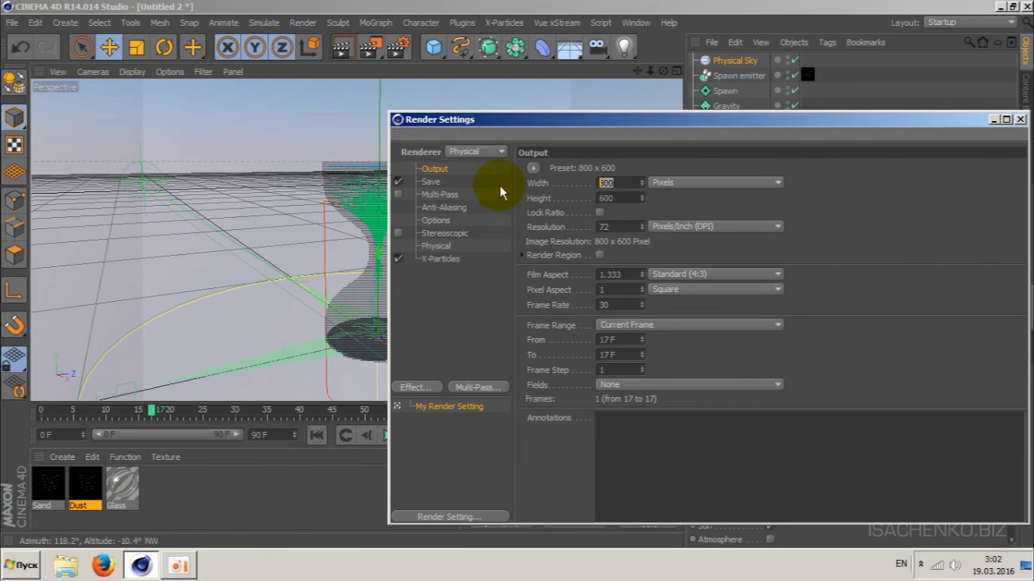
type("7")
type("20")
key("Tab")
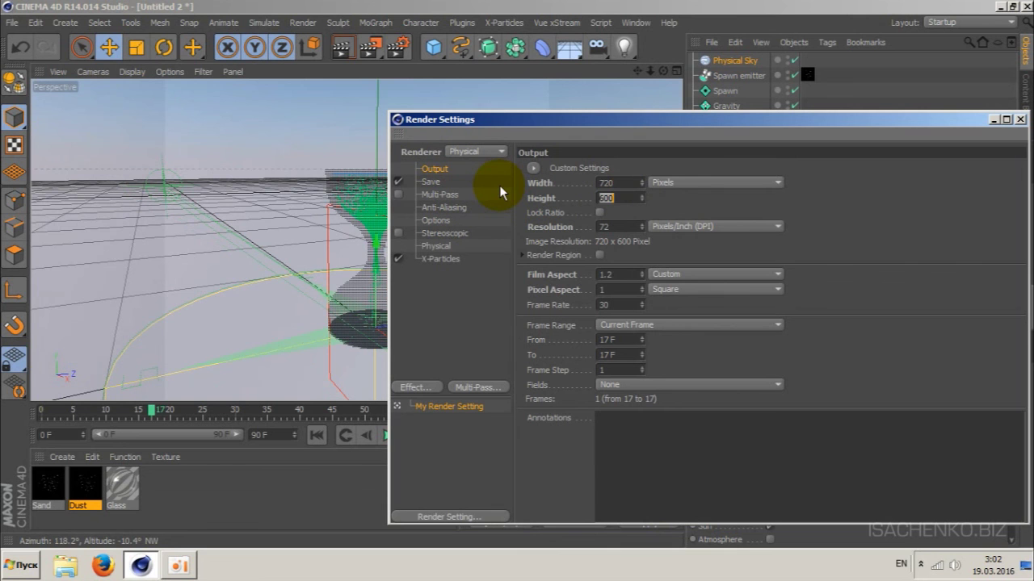
type("405")
key("Tab")
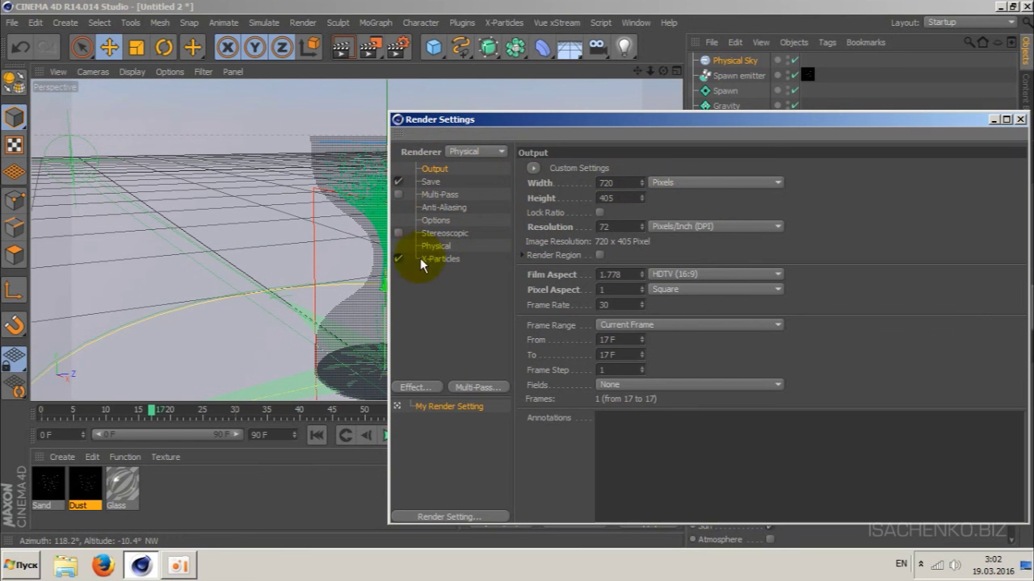
Add Global Illumination with Low sampling and Preview record density.
left_click(416, 388)
left_click(476, 365)
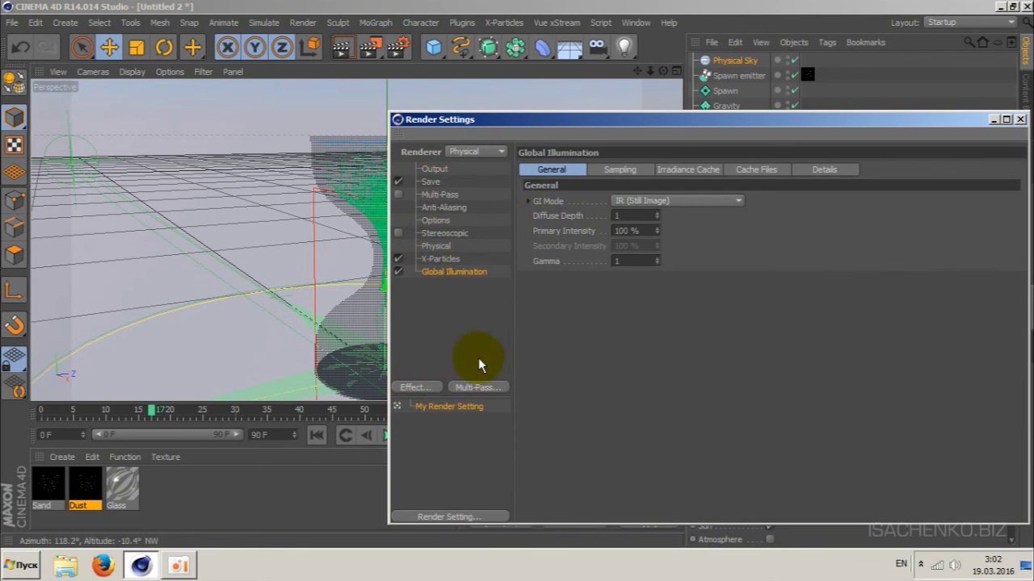
left_click(620, 169)
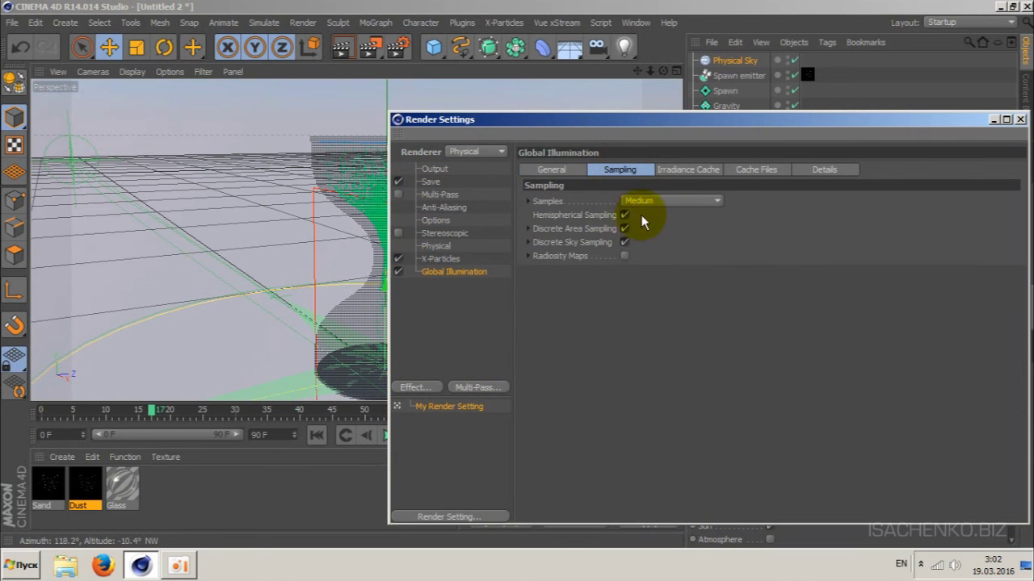
left_click(658, 201)
left_click(651, 242)
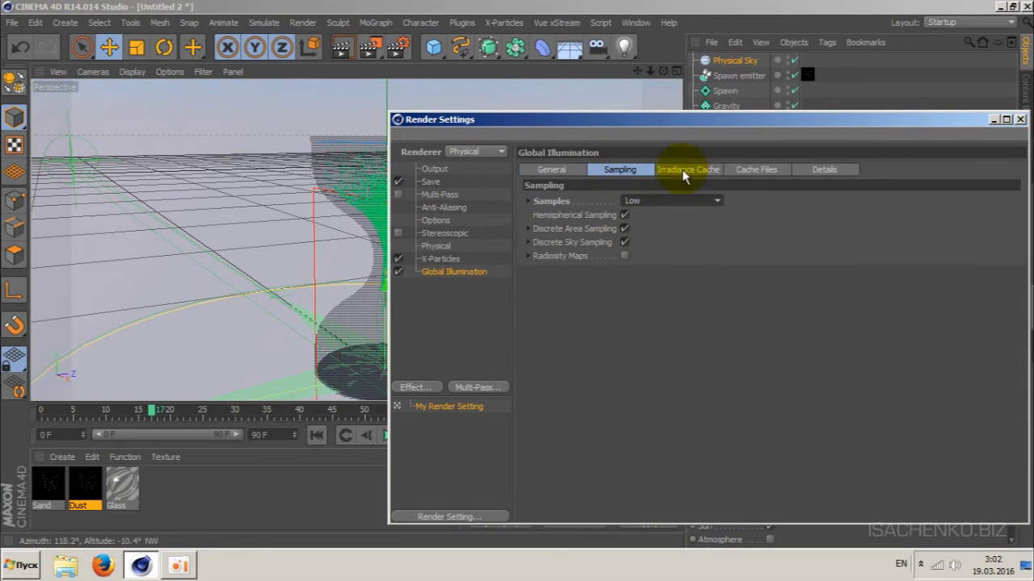
left_click(683, 172)
left_click(664, 201)
left_click(653, 231)
left_click(665, 230)
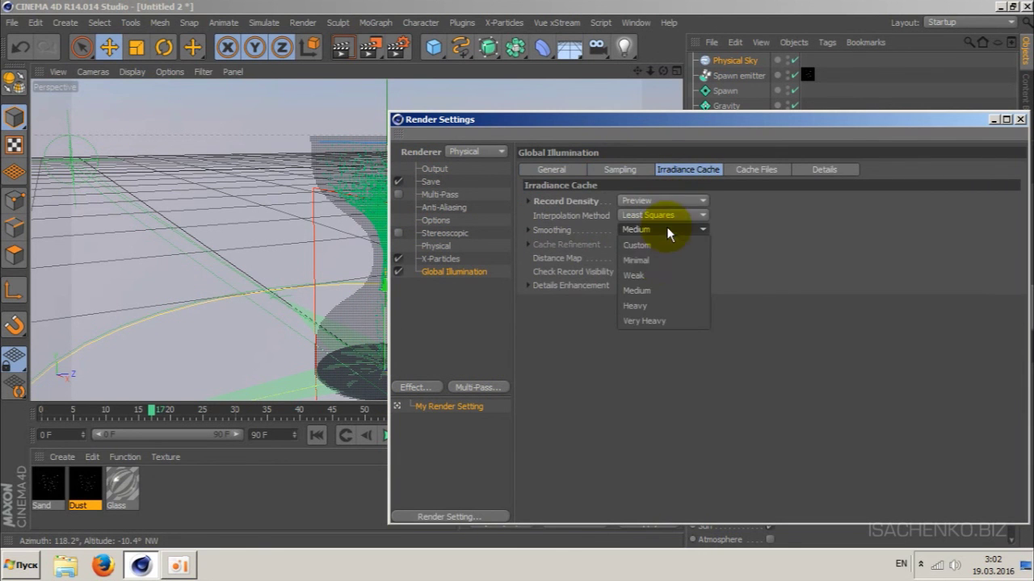
left_click(661, 259)
Set Glass/Mirror Optimization to 50% and close Render Settings.
left_click(812, 170)
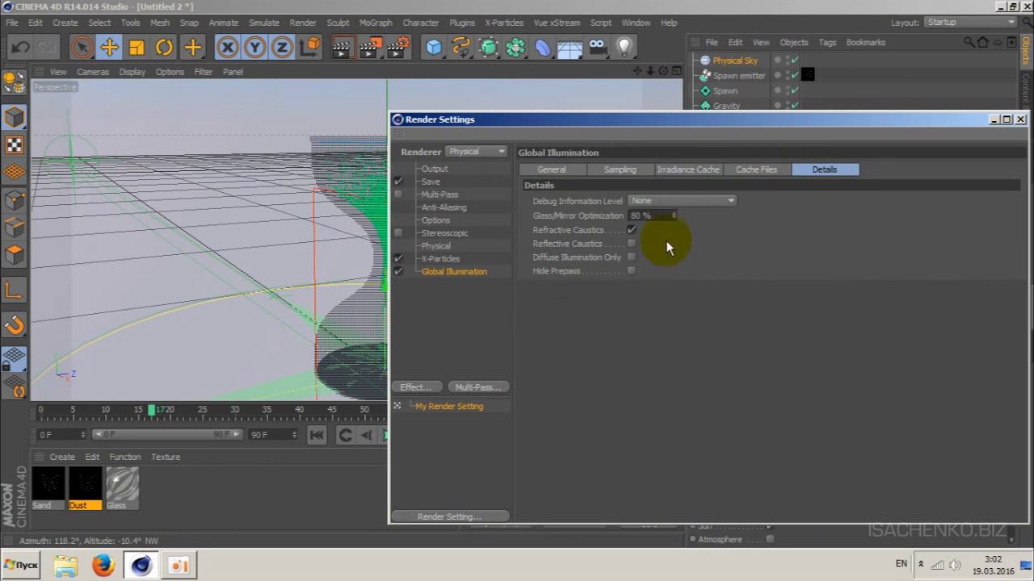
left_click(640, 216)
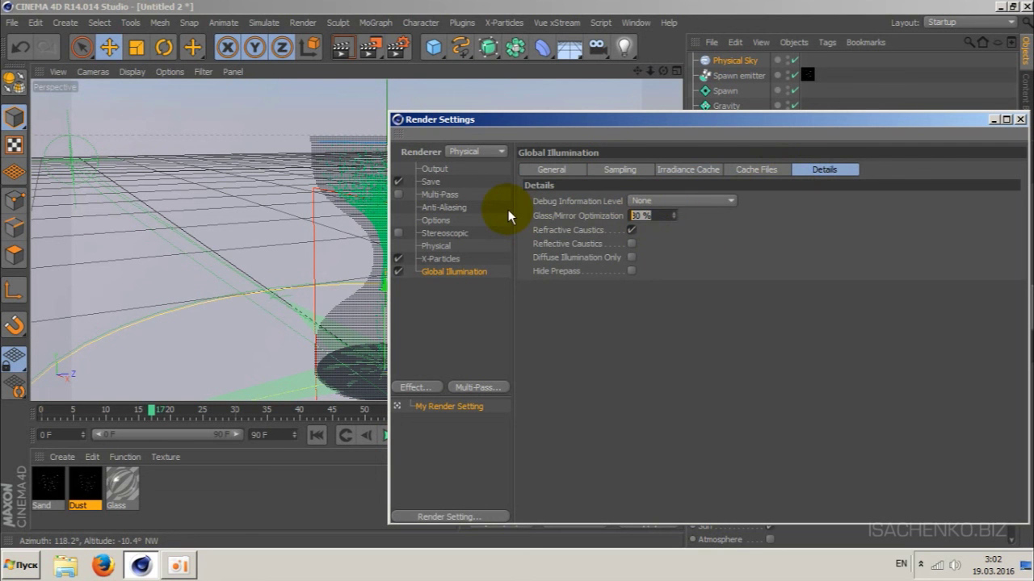
type("50")
key("Return")
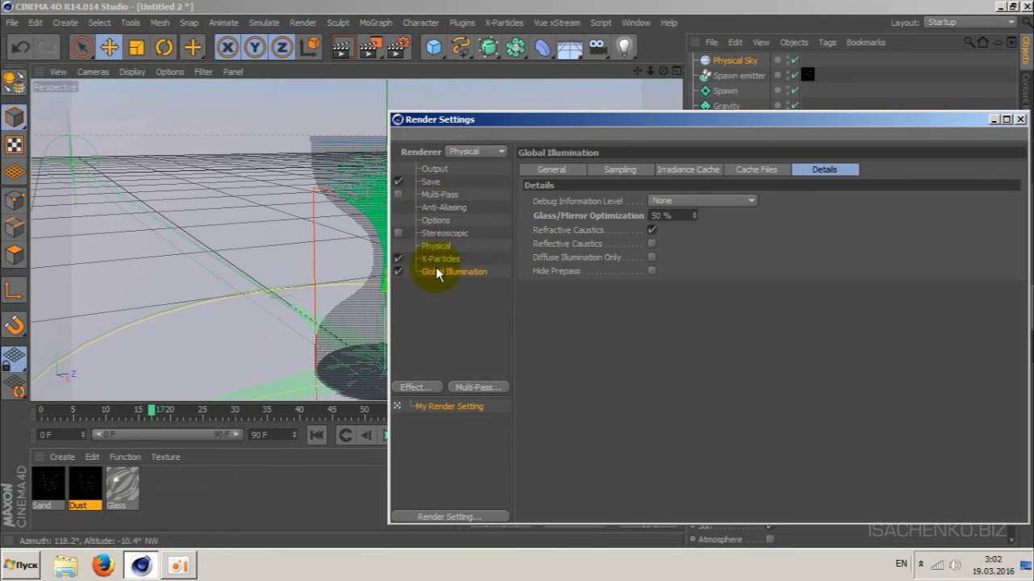
left_click(1020, 121)
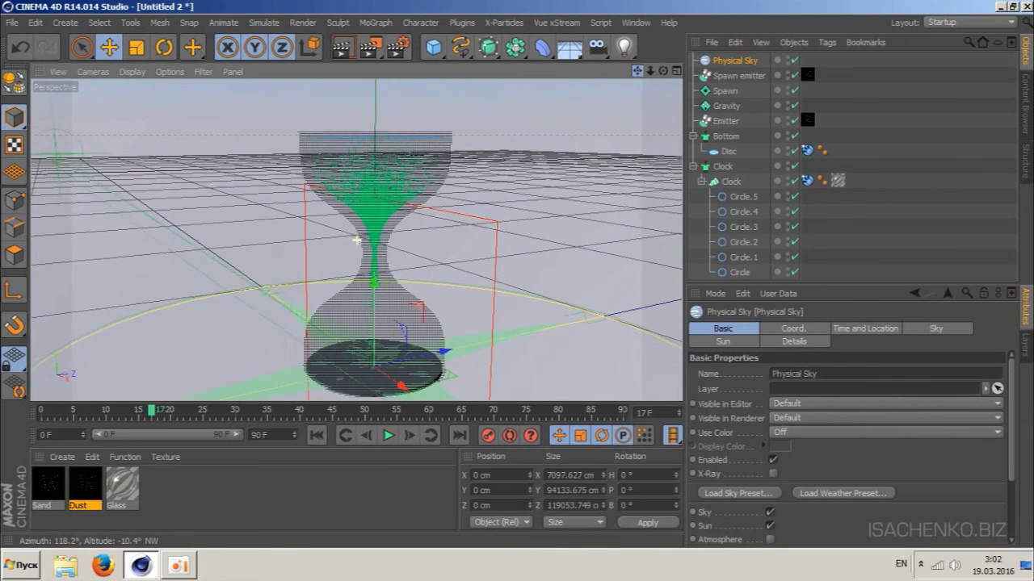
Drag the Glass material onto the Disc under Bottom and render the viewport.
left_click_drag(637, 71, 549, 162)
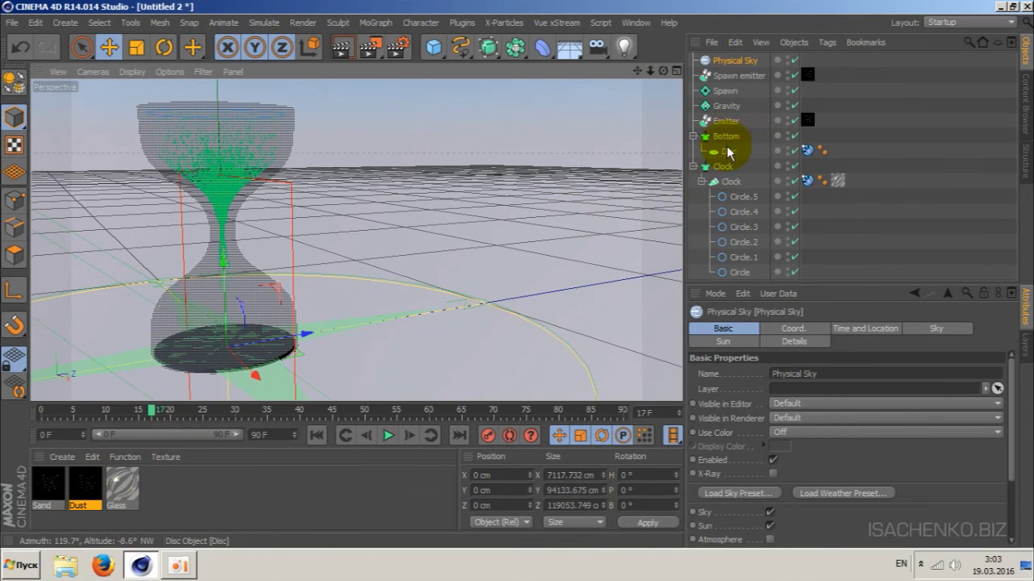
left_click(724, 137)
mouse_move(85, 484)
left_mouse_down()
mouse_move(612, 360)
mouse_move(732, 156)
left_mouse_up()
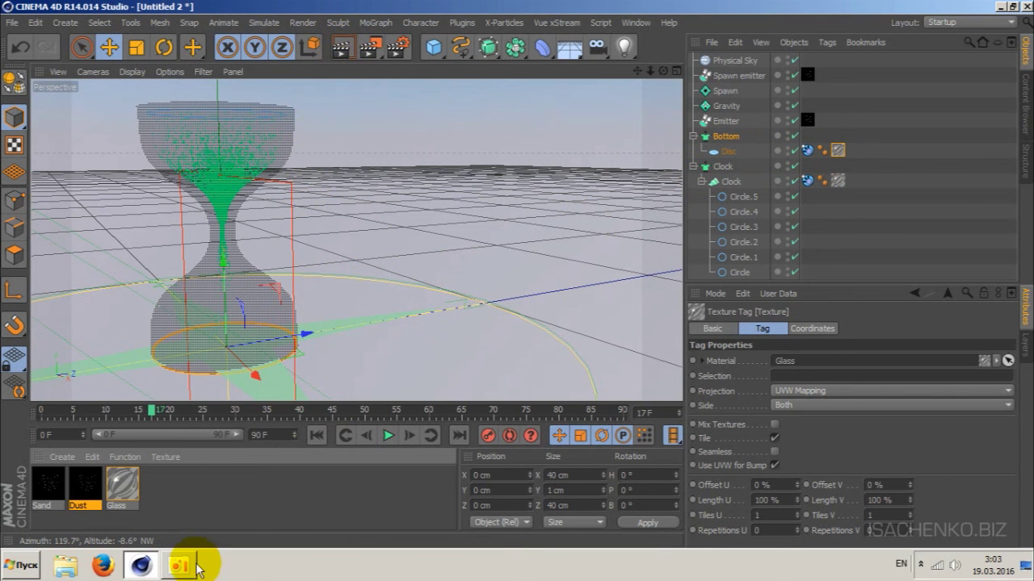
left_click(339, 48)
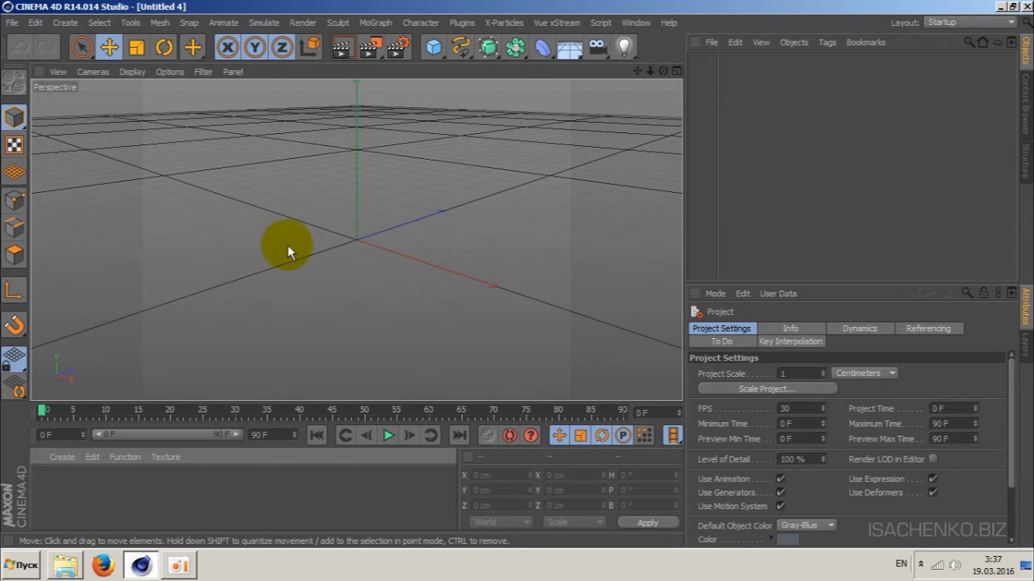
Add a cube stretched to about 480 cm tall with 20 X/Y/Z segments, shown in Gouraud Shading (Lines).
left_click(435, 49)
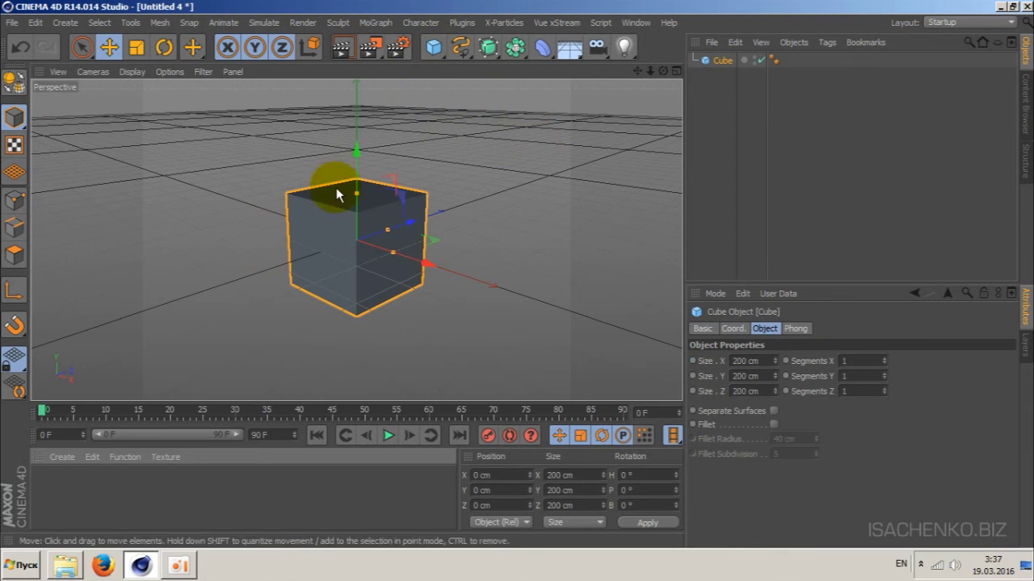
left_click_drag(357, 195, 358, 123)
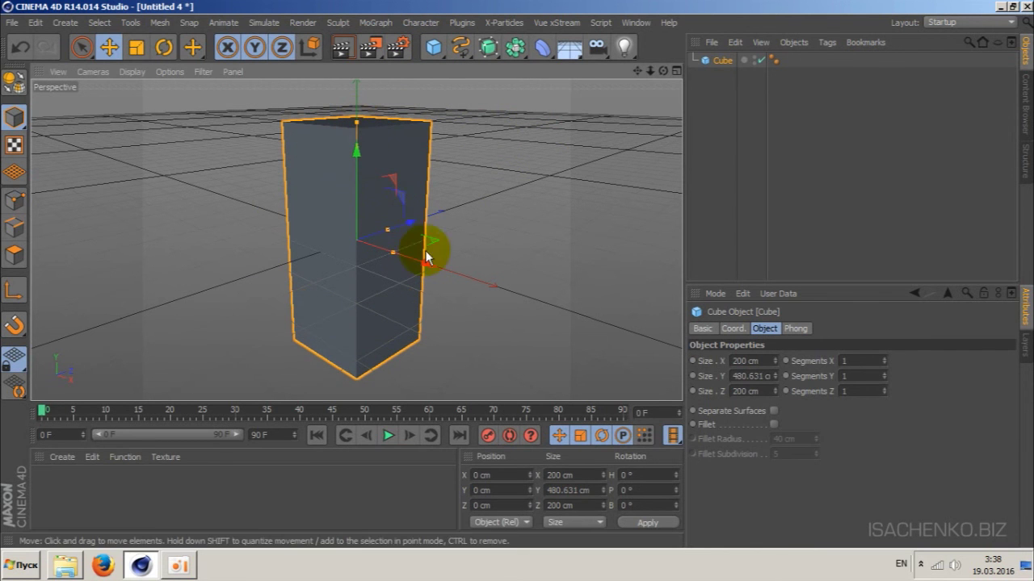
double_click(845, 361)
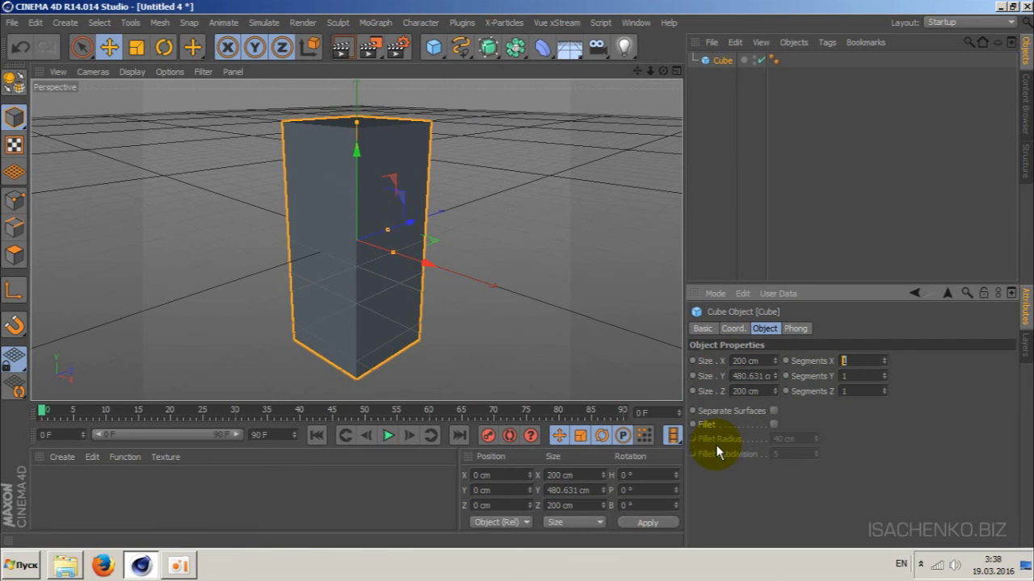
type("2")
type("0")
key("Tab")
type("20")
key("Tab")
type("0")
key("Return")
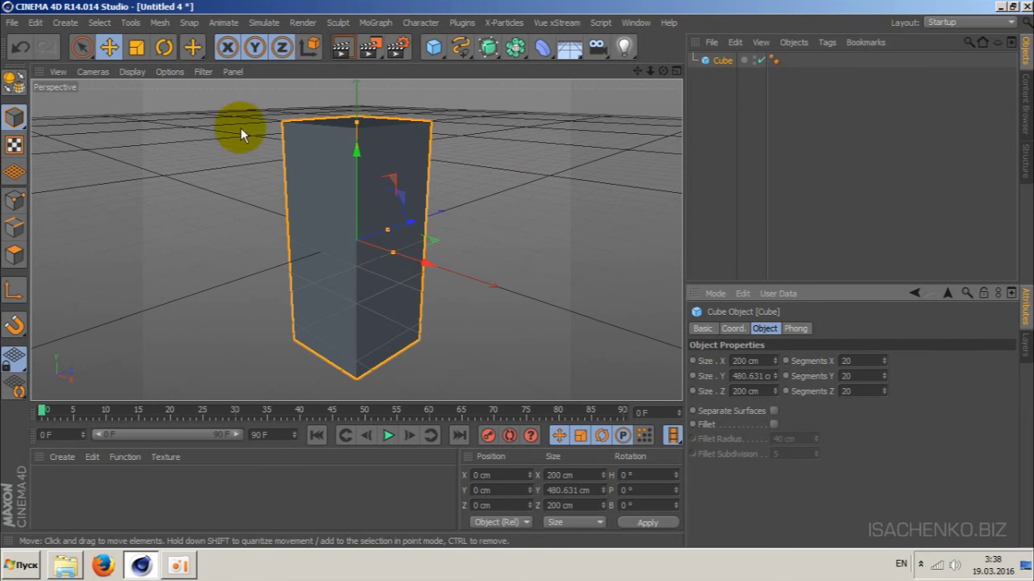
left_click(130, 71)
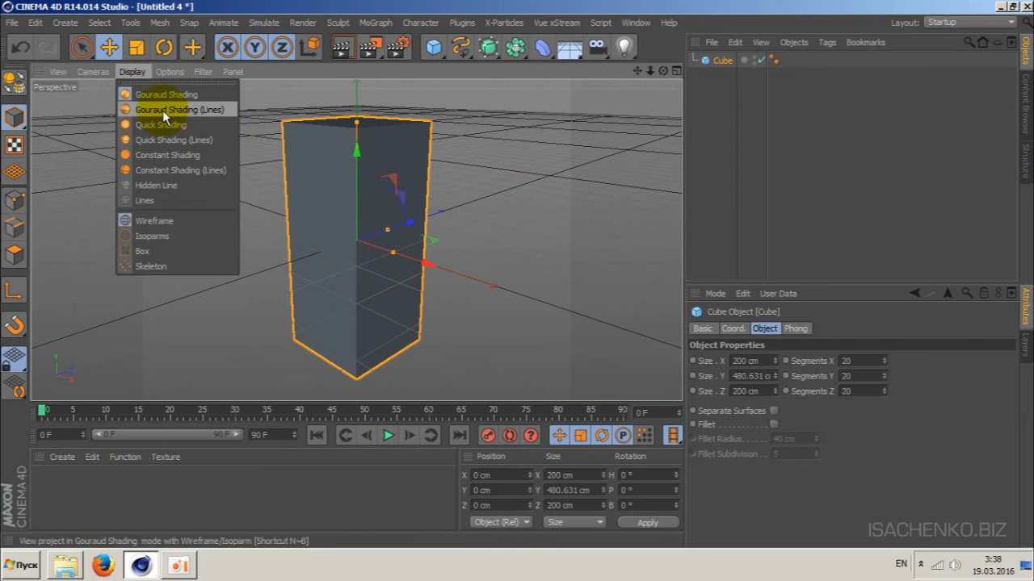
left_click(162, 110)
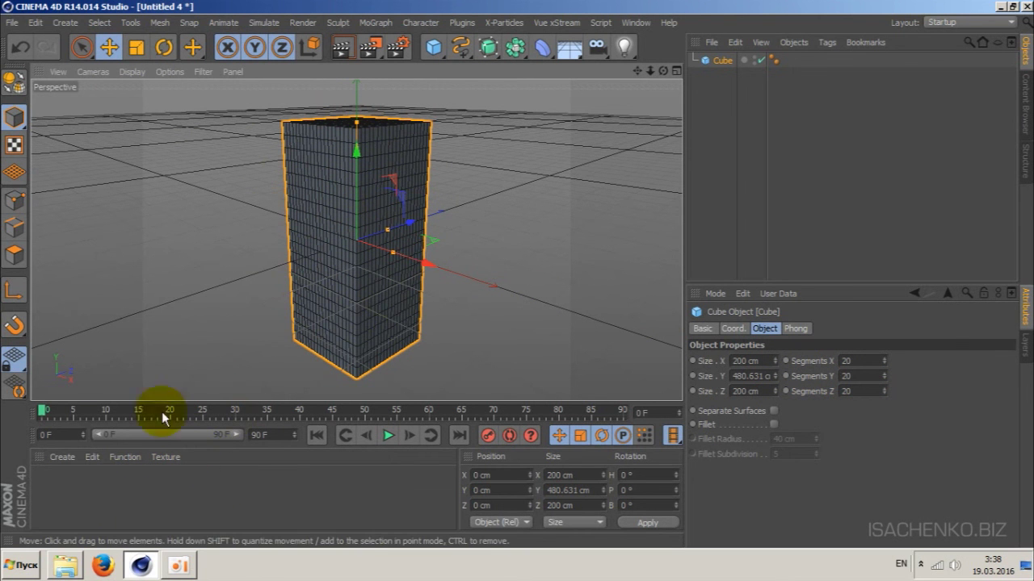
Create a new material Mat and open it in the Material Editor.
double_click(119, 491)
double_click(48, 483)
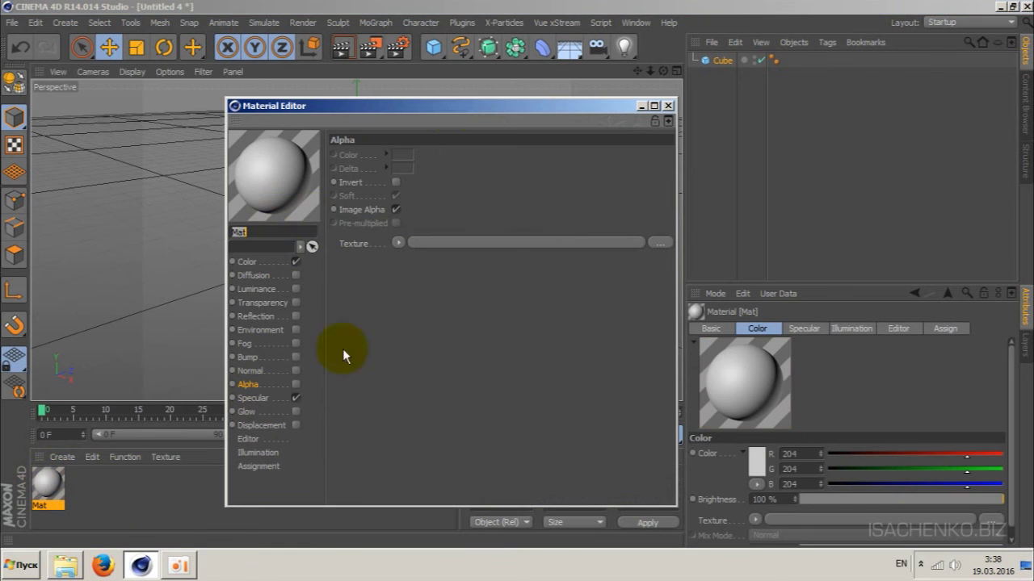
left_click_drag(454, 109, 662, 119)
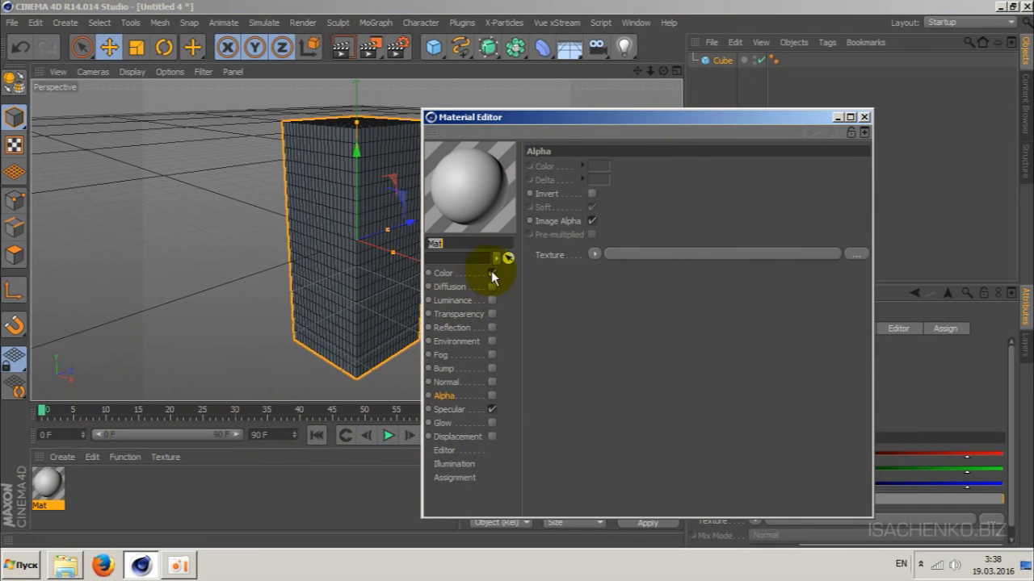
Colour Mat orange (R 184, G 132, B 72) and enable its Alpha channel.
left_click(442, 273)
left_click(591, 176)
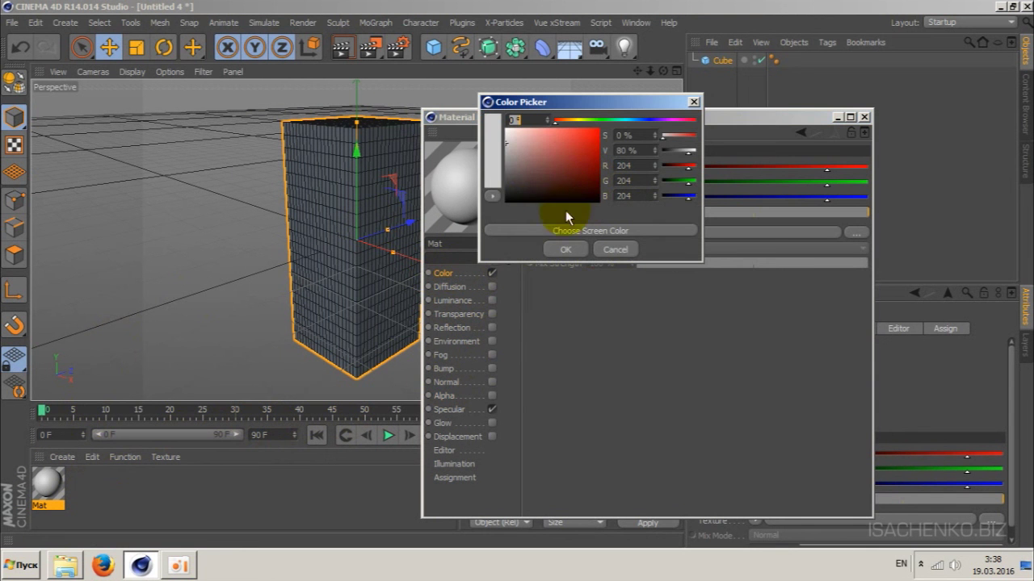
left_click_drag(578, 121, 564, 120)
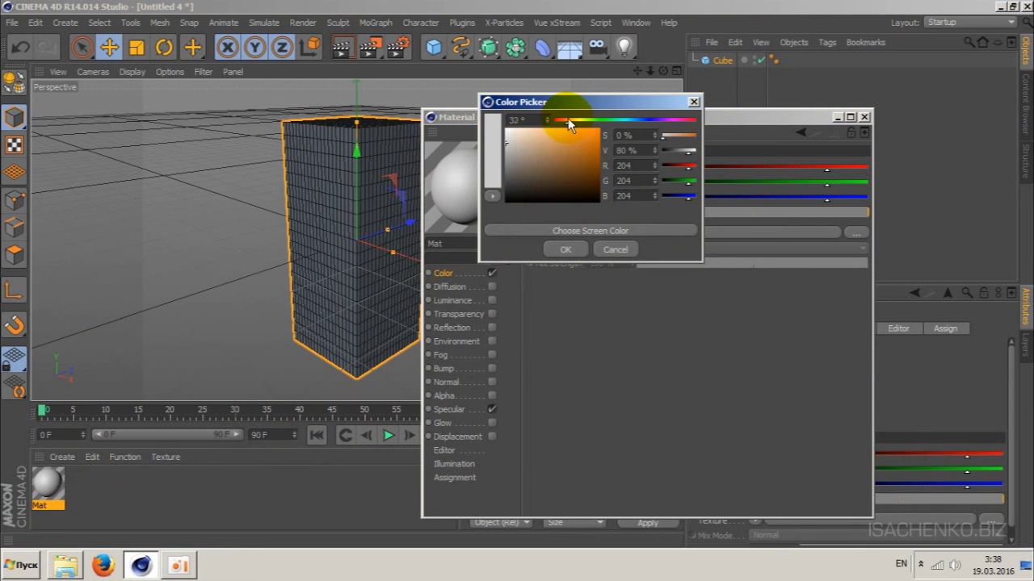
left_click(553, 157)
left_click_drag(553, 158, 561, 148)
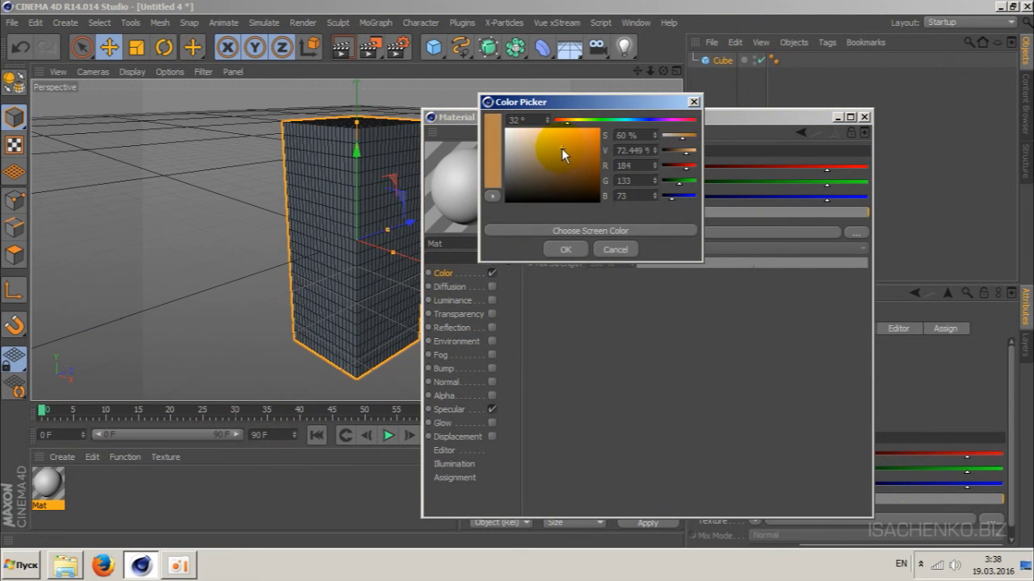
left_click(565, 249)
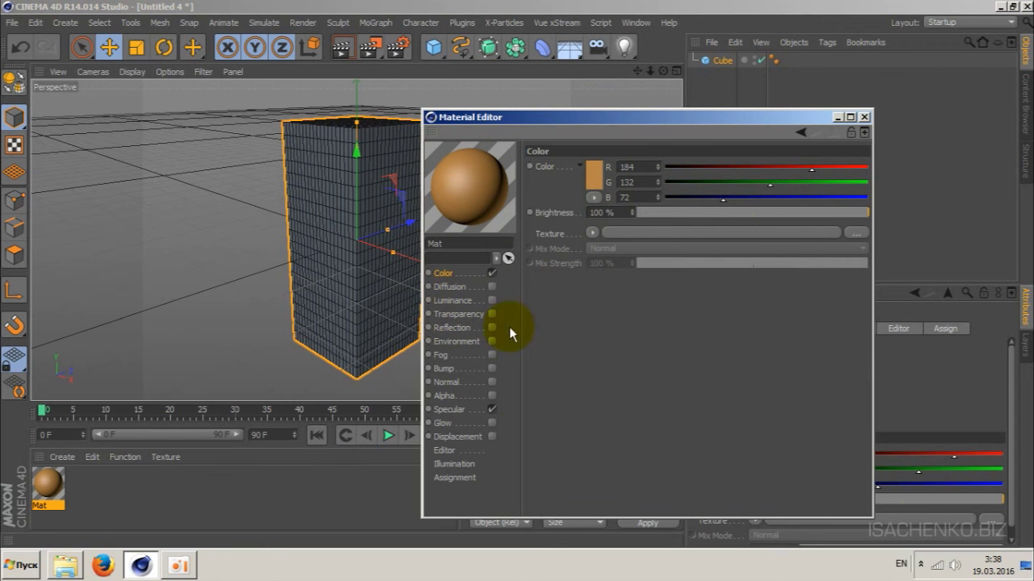
left_click(491, 396)
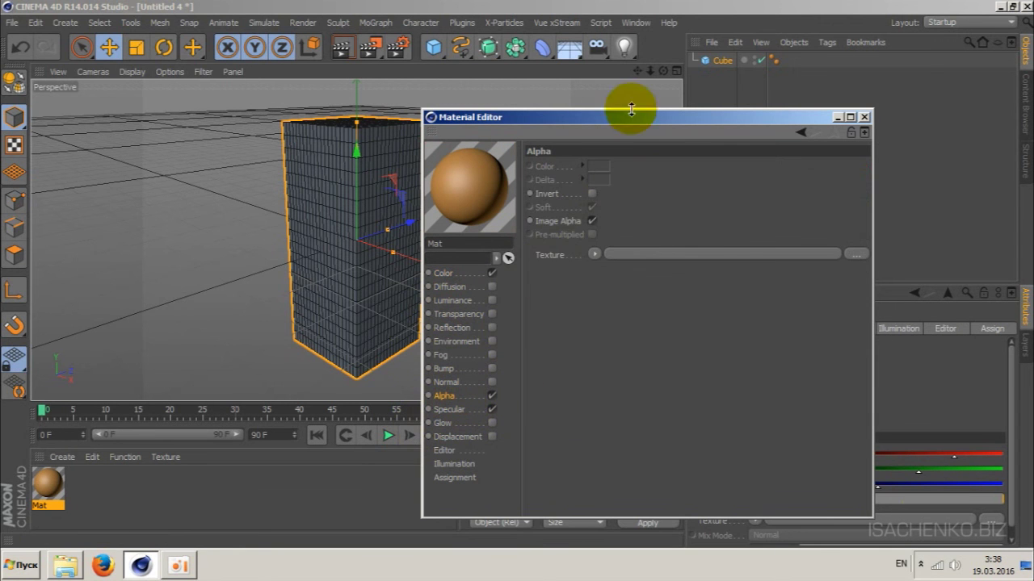
Load a 2D - V Gradient into Mat's Alpha and, at frame 0, slide the white knot to the left end.
left_click_drag(629, 117, 681, 125)
left_click(646, 262)
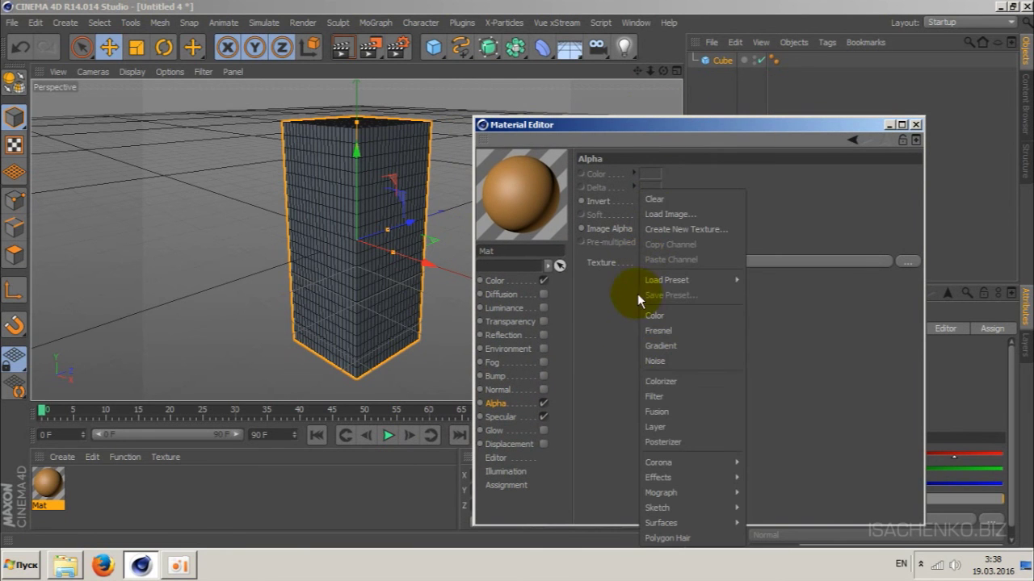
left_click(662, 345)
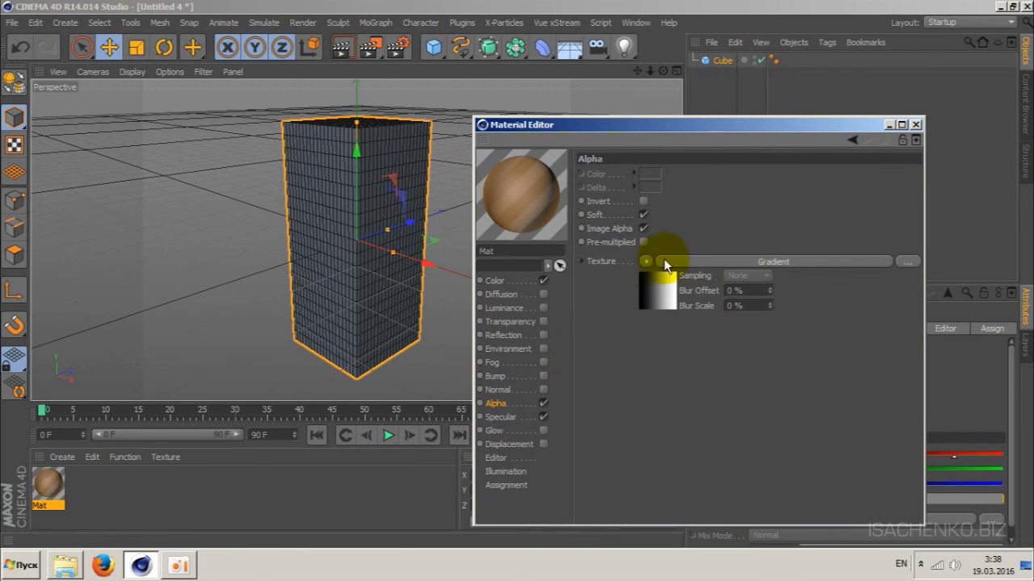
left_click(658, 292)
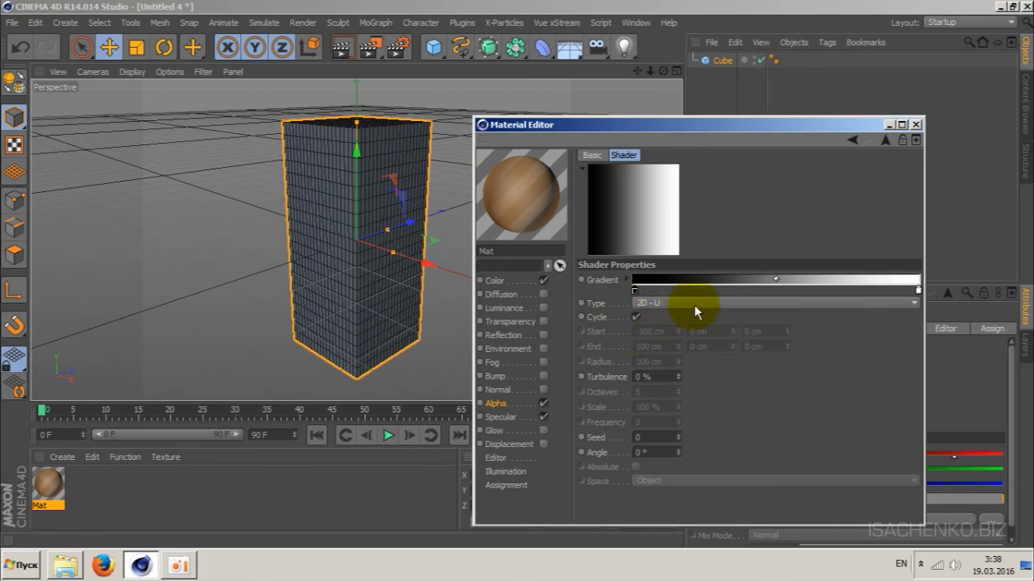
left_click(693, 305)
left_click(707, 334)
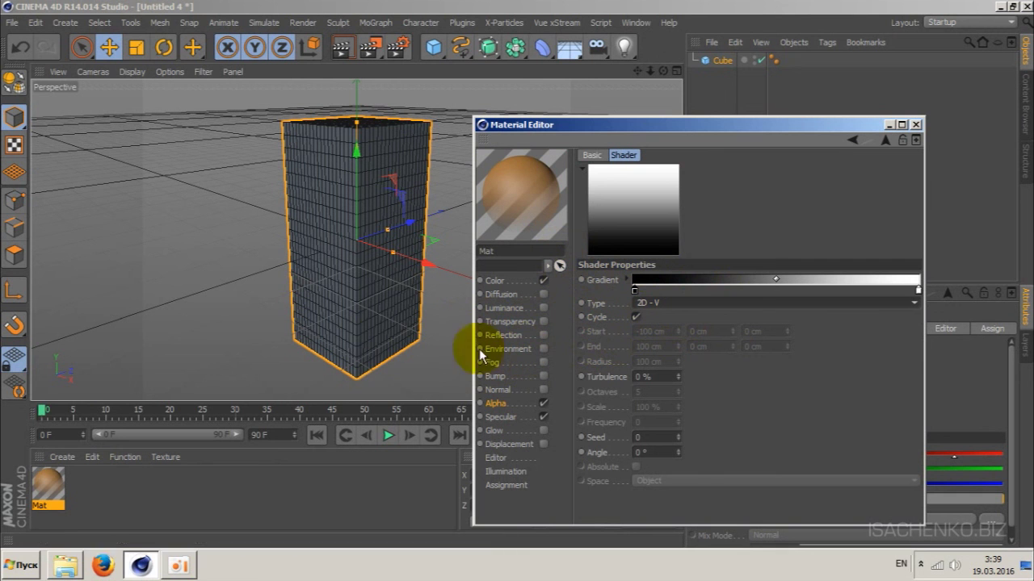
left_click(44, 413)
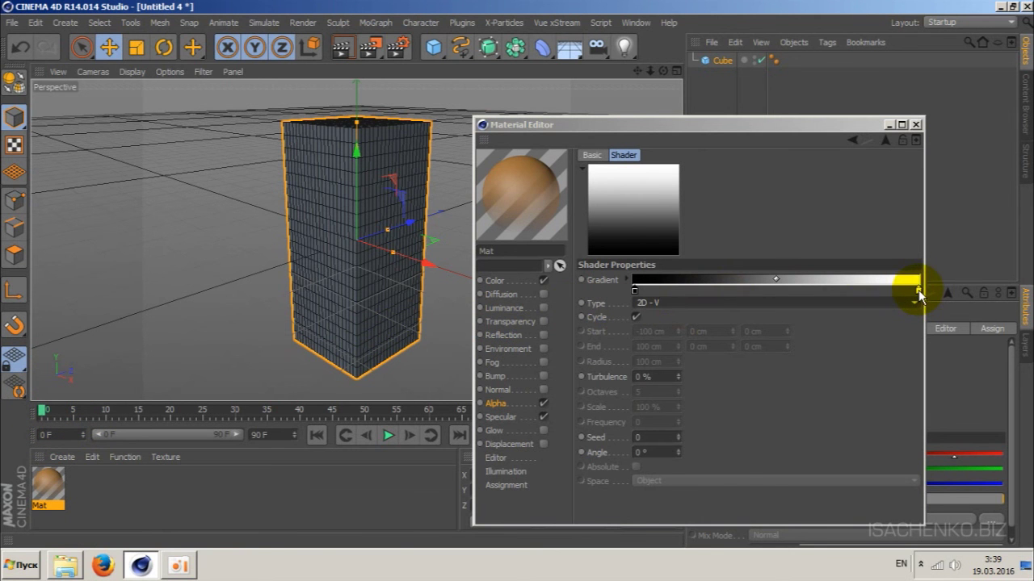
left_click_drag(918, 293, 642, 298)
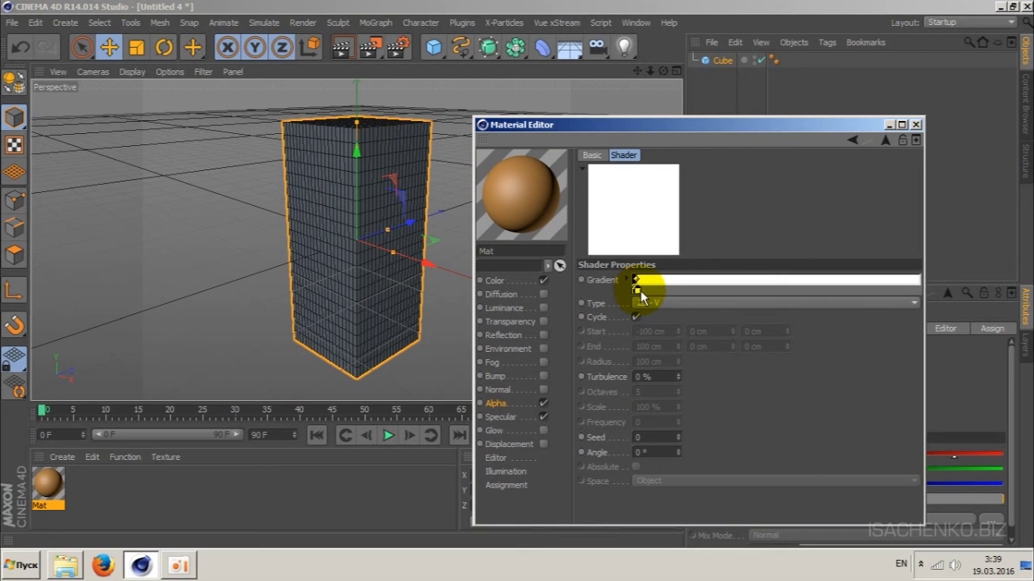
Keyframe the gradient at frame 0, then push the black knot to the right end at frame 60.
left_click(581, 279, "ctrl")
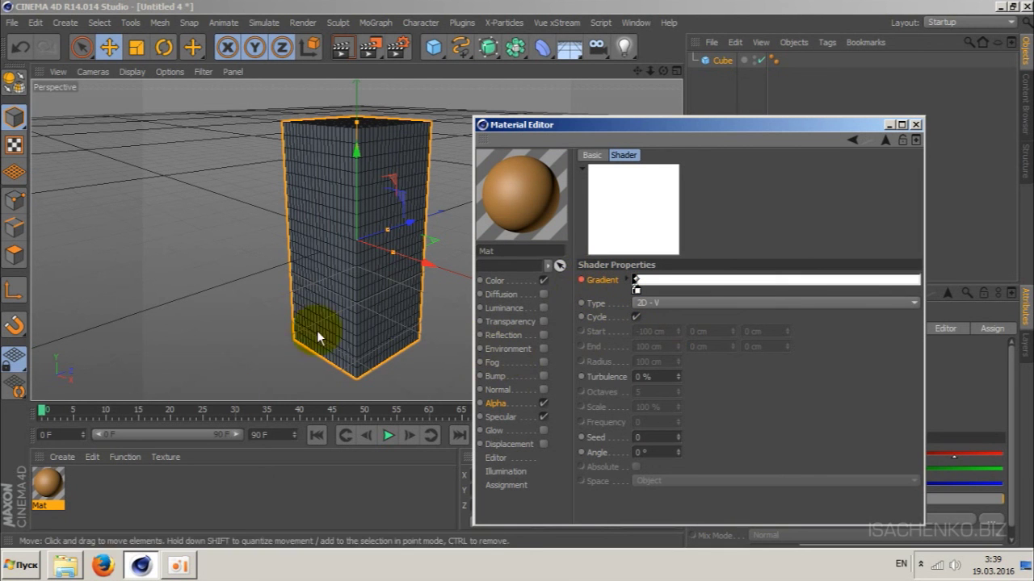
left_click(42, 414)
left_click_drag(43, 414, 428, 426)
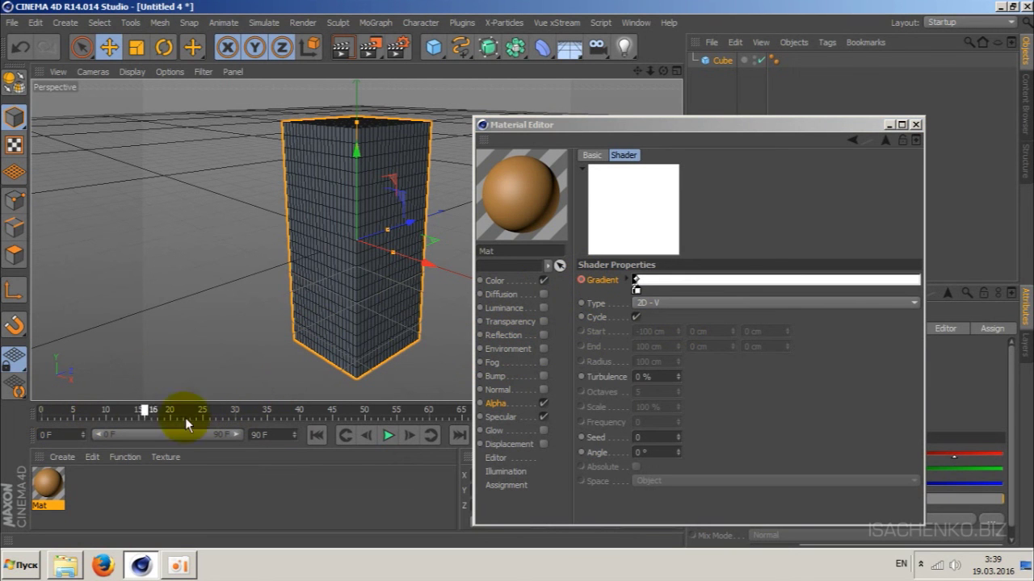
left_click(729, 242)
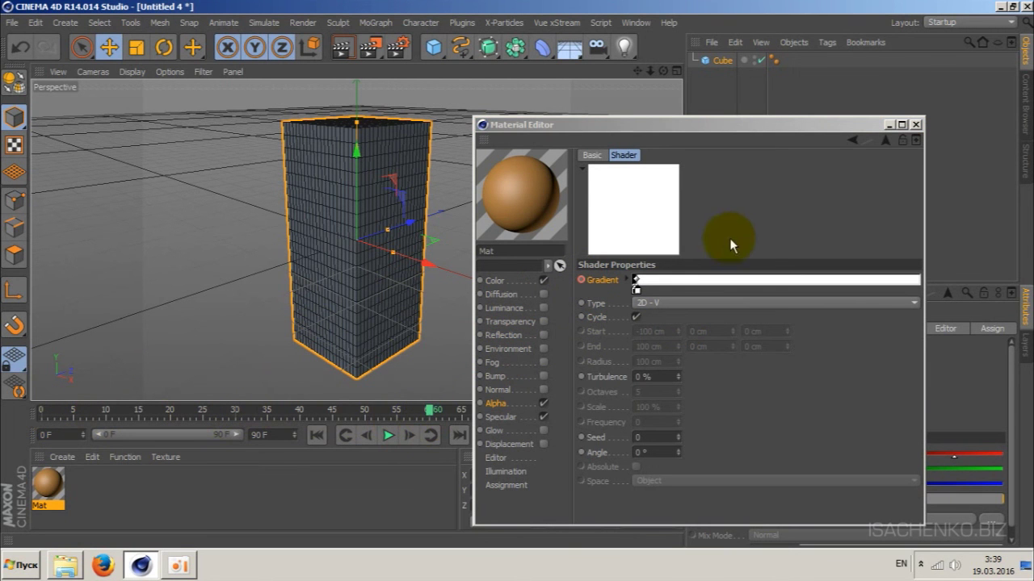
left_click_drag(638, 293, 917, 290)
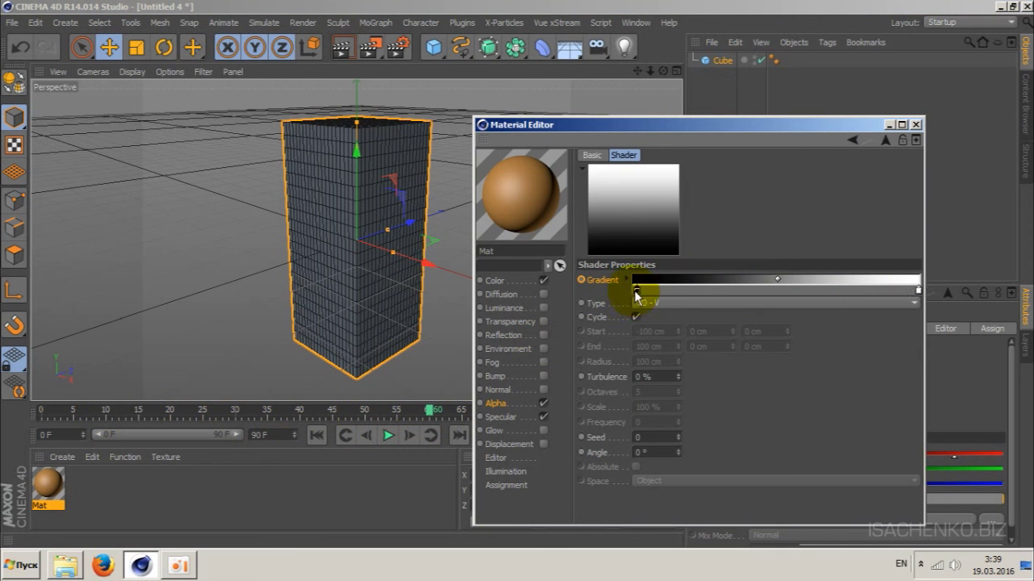
left_click_drag(636, 292, 915, 293)
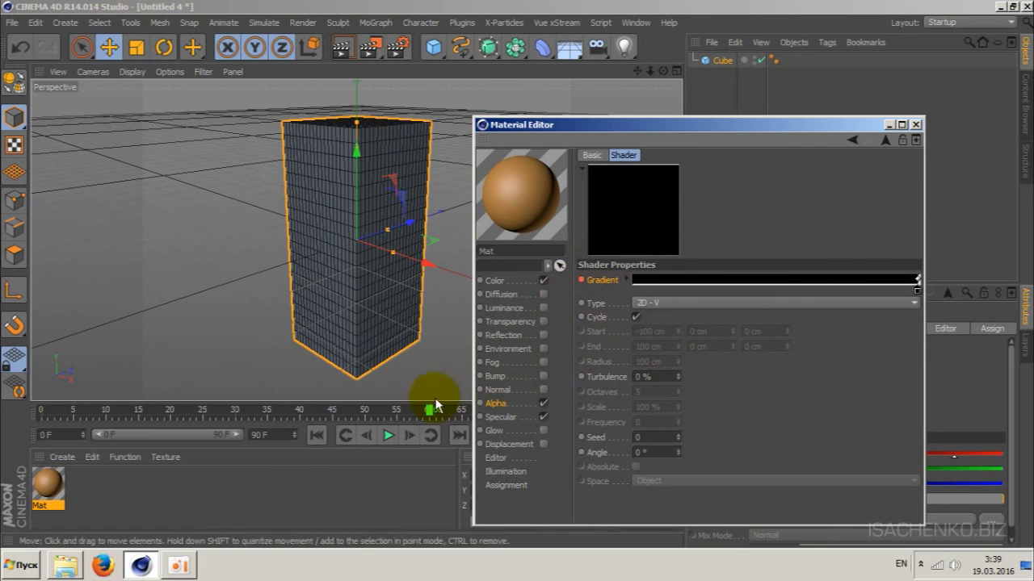
Scrub the timeline to frames 36 and 25 to check the gradient animation.
mouse_move(435, 403)
left_mouse_down()
mouse_move(432, 415)
mouse_move(41, 414)
left_mouse_up()
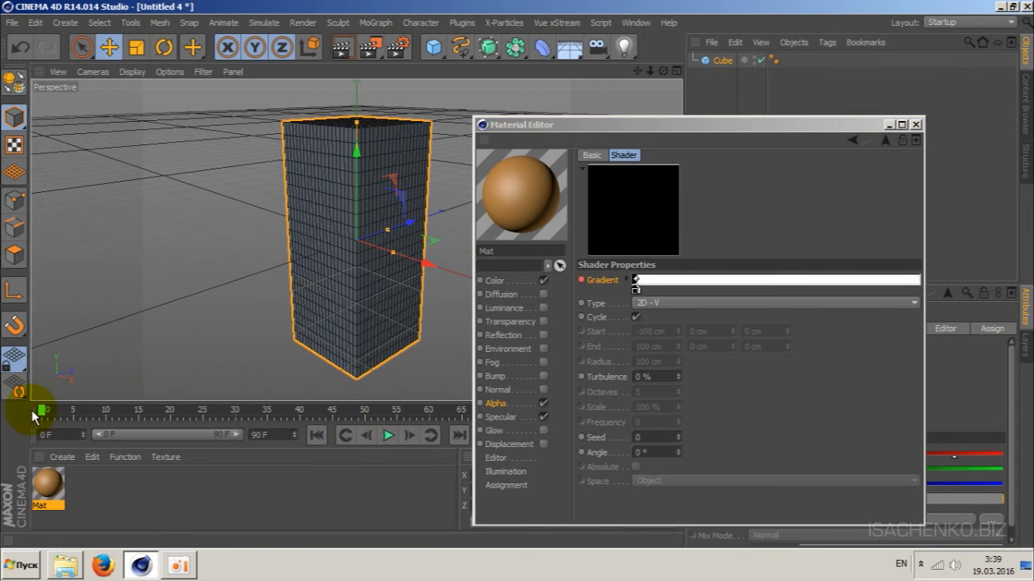
left_click_drag(40, 413, 430, 414)
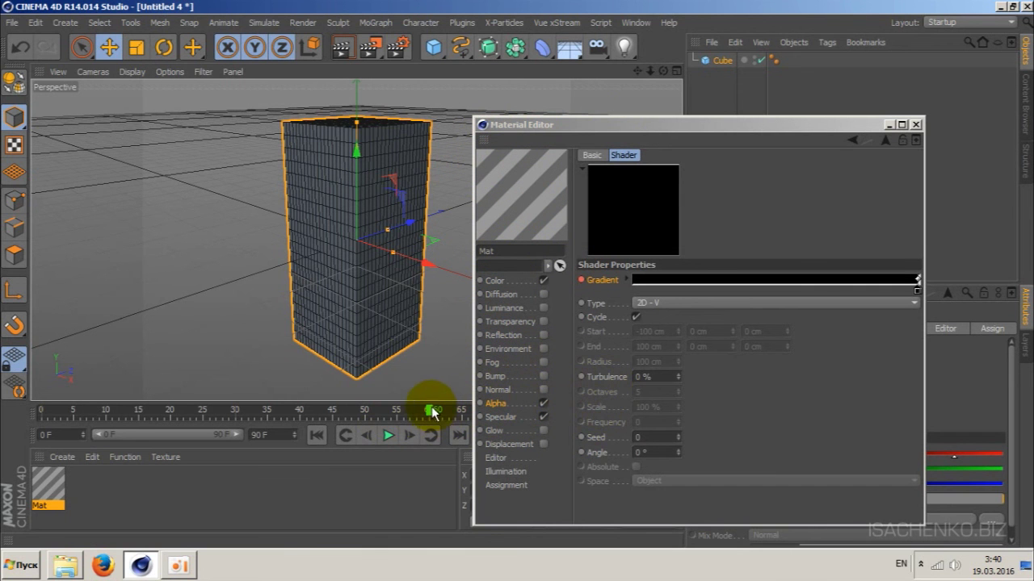
left_click_drag(434, 412, 273, 411)
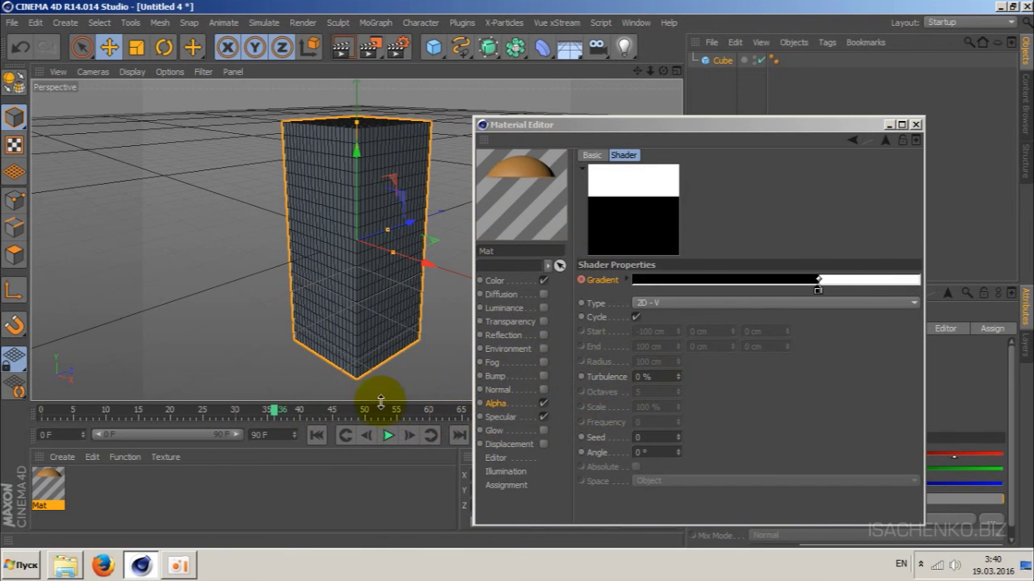
left_click(203, 412)
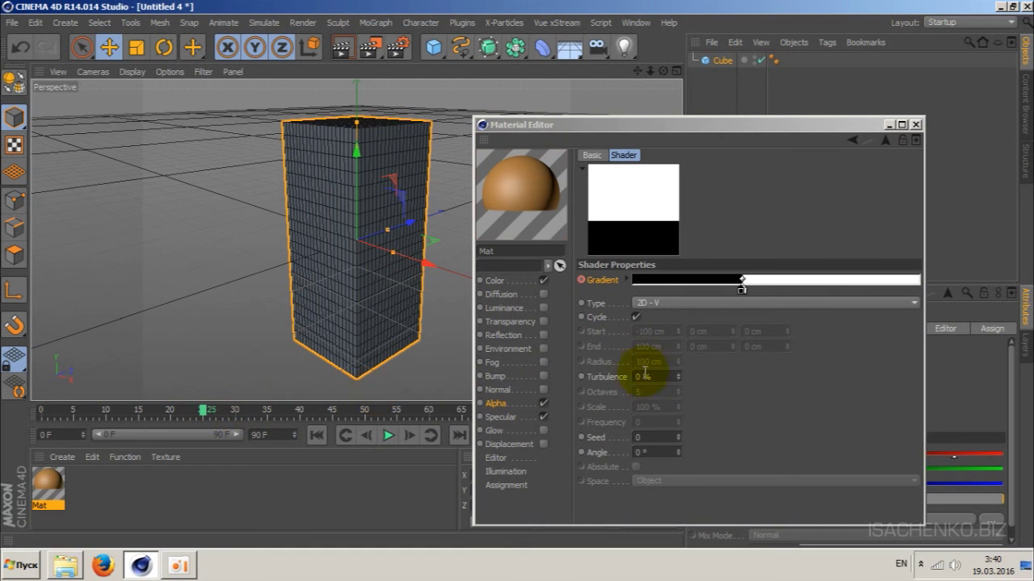
Set gradient turbulence to 71% with Absolute on, play the dissolve, and close the editor.
left_click_drag(644, 373, 679, 377)
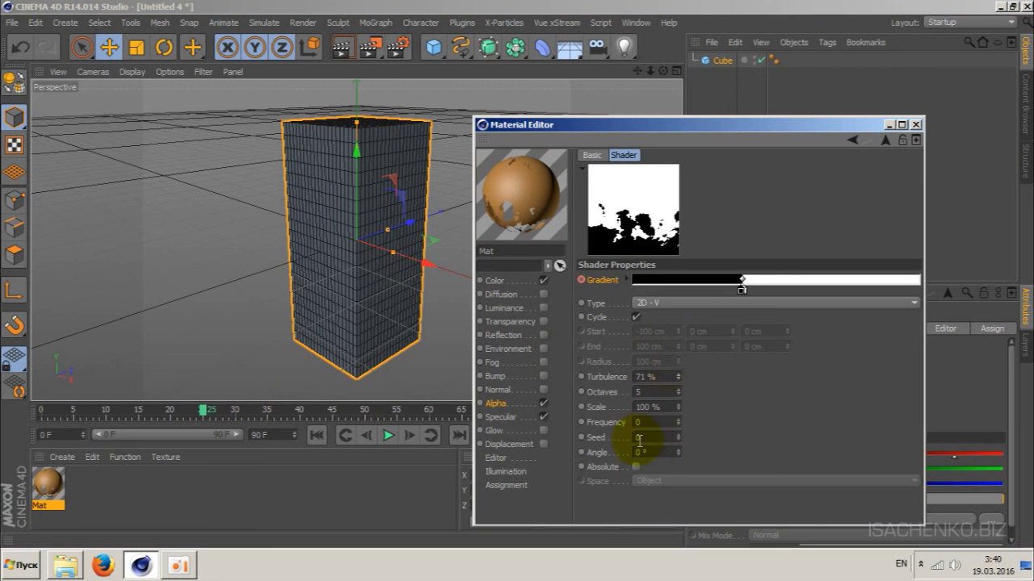
left_click(636, 468)
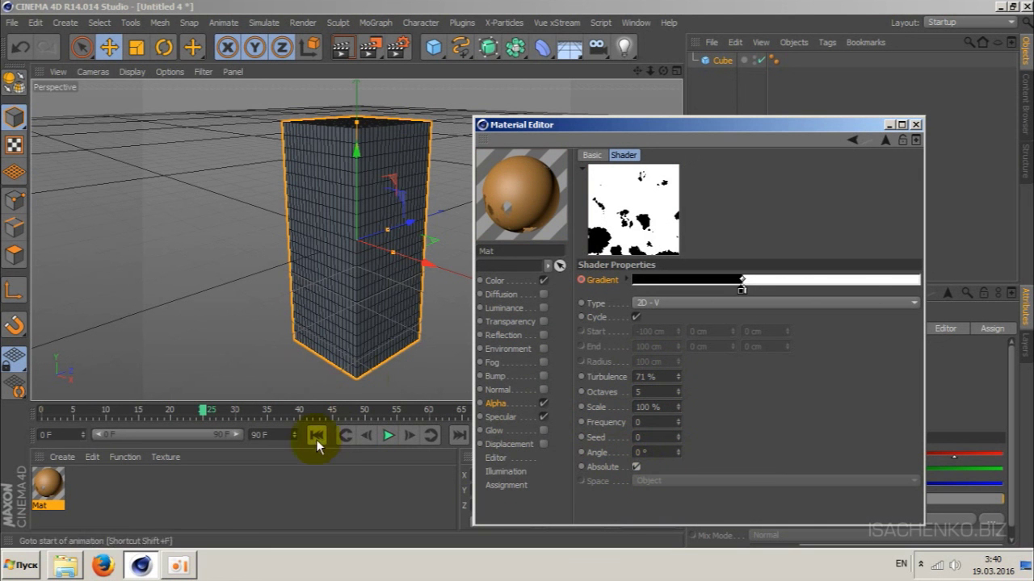
left_click(388, 436)
left_click(388, 436)
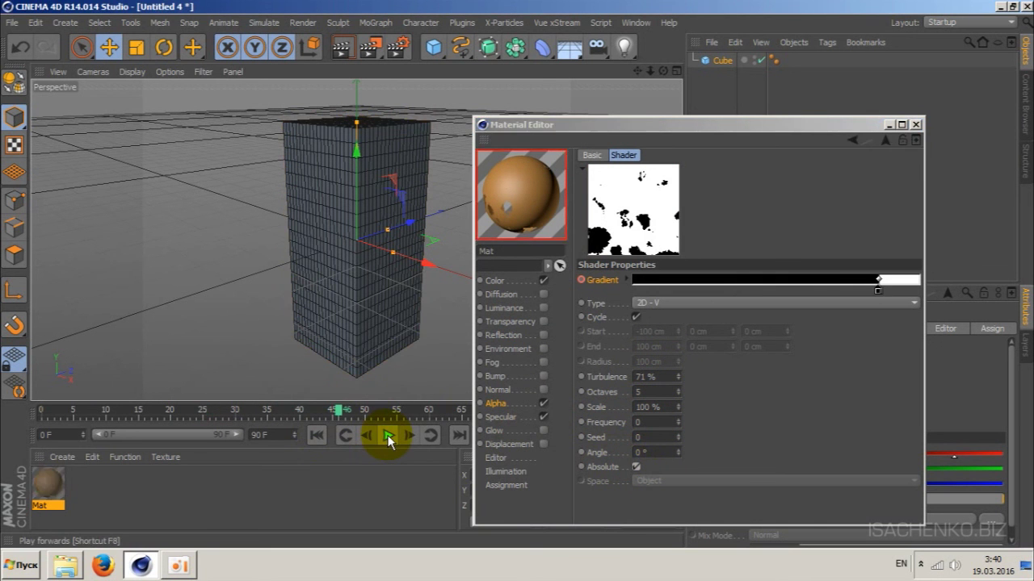
left_click_drag(338, 411, 38, 417)
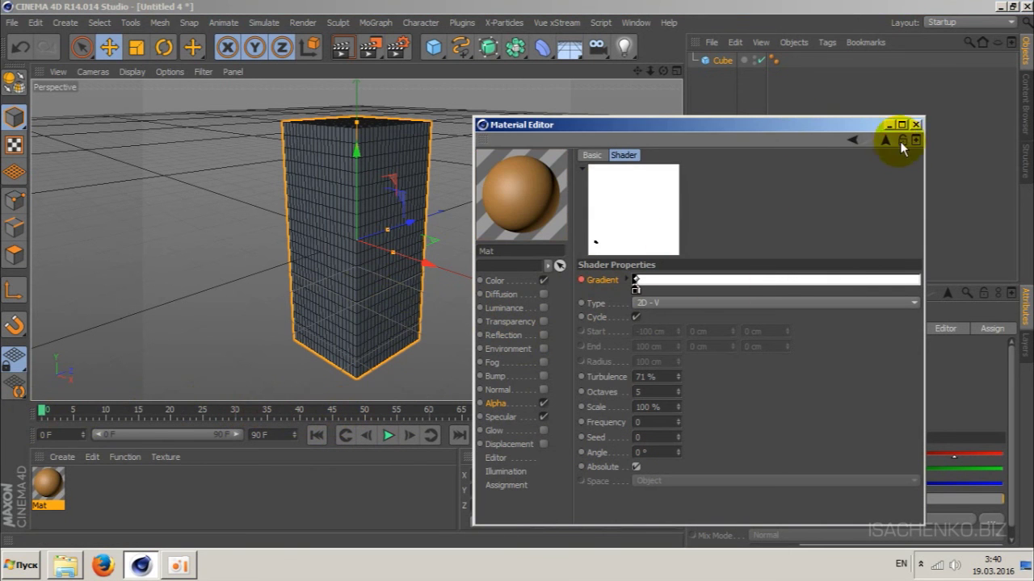
left_click(915, 124)
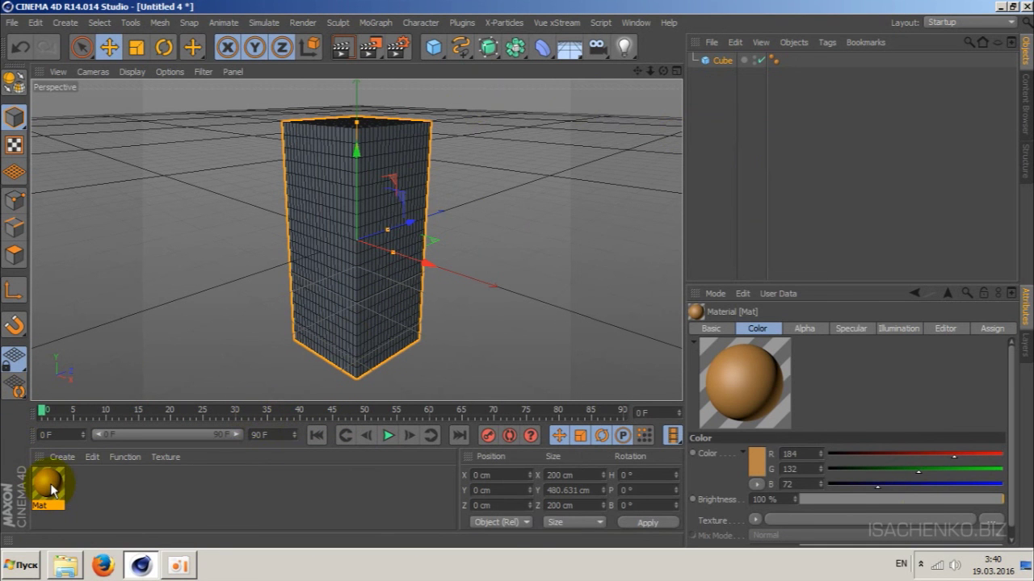
Apply the Mat material to the Cube, play the dissolve to frame 48, then rewind to frame 0.
left_click_drag(50, 478, 725, 61)
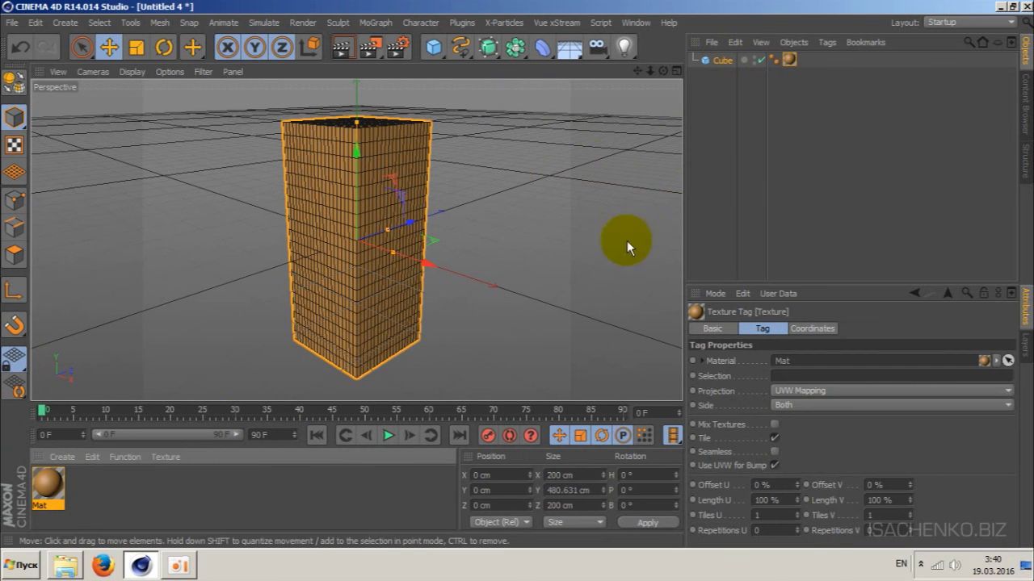
left_click(390, 434)
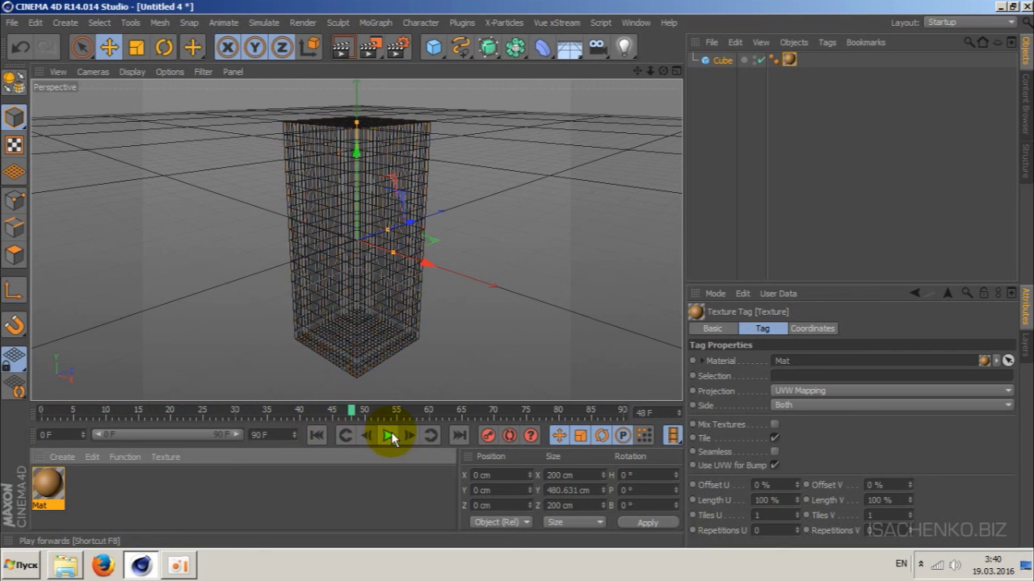
left_click(390, 434)
left_click(325, 434)
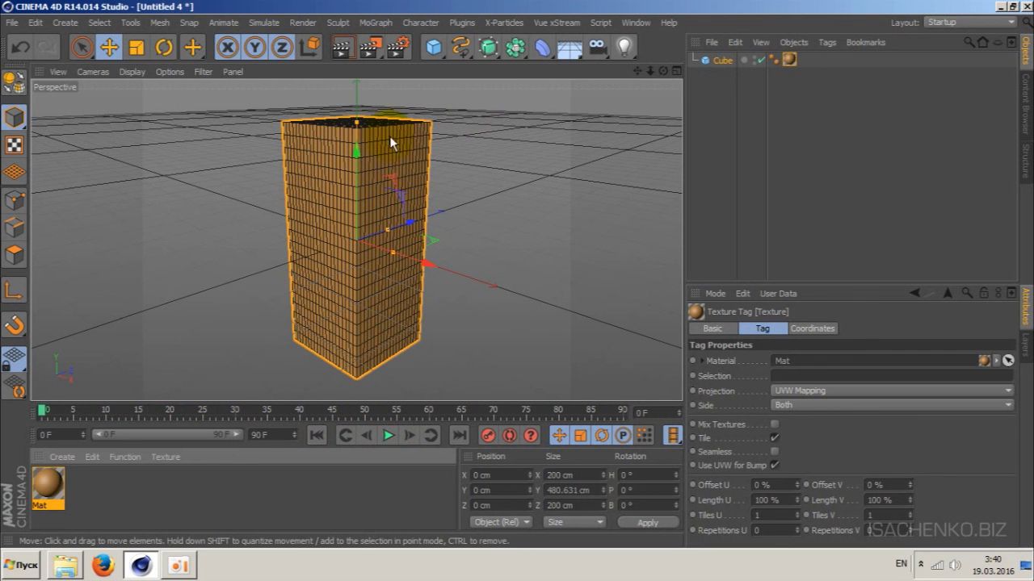
Add an X-Particles Emitter and set its Emitter Shape to Object.
left_click(515, 28)
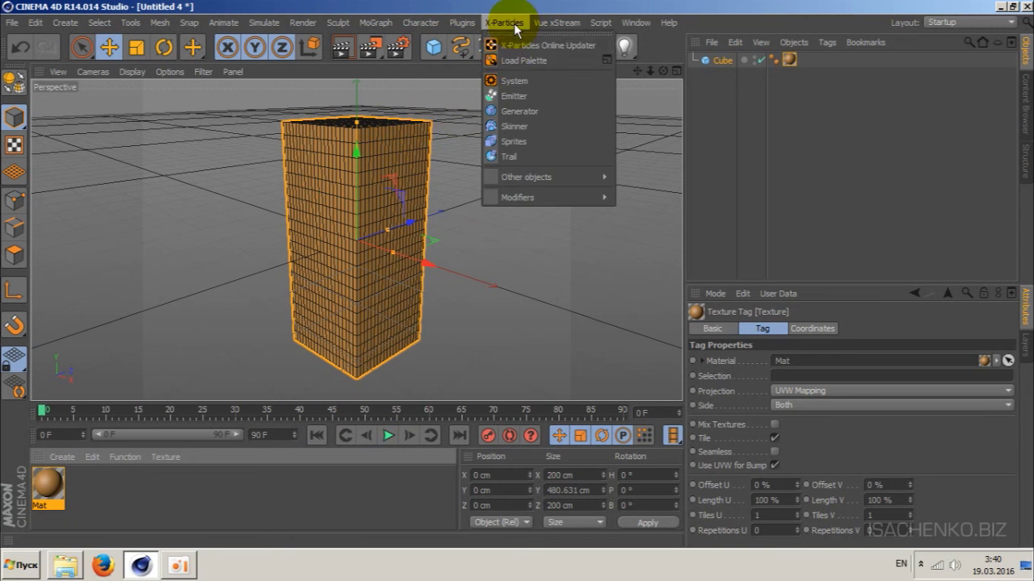
left_click(517, 97)
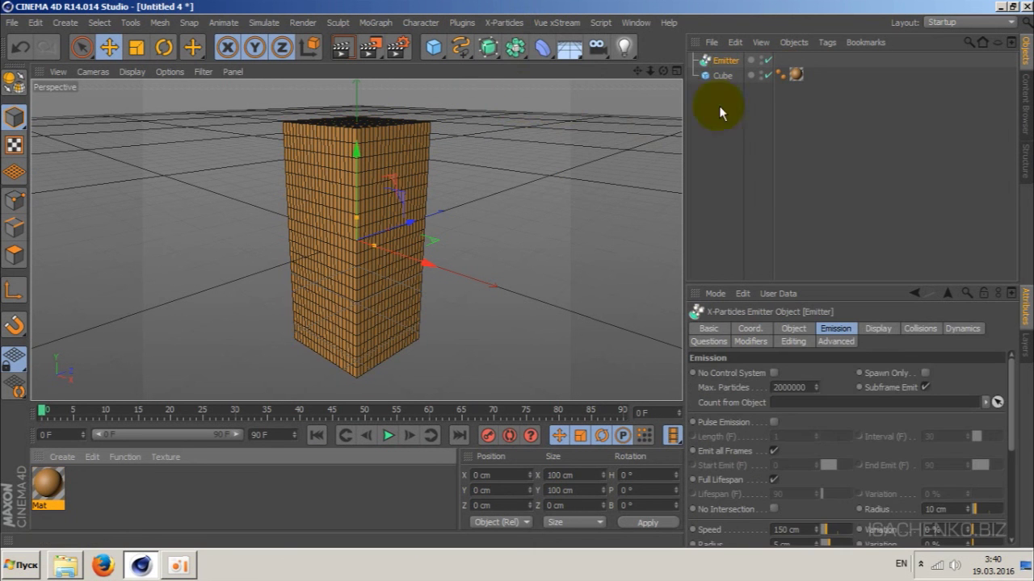
left_click(791, 329)
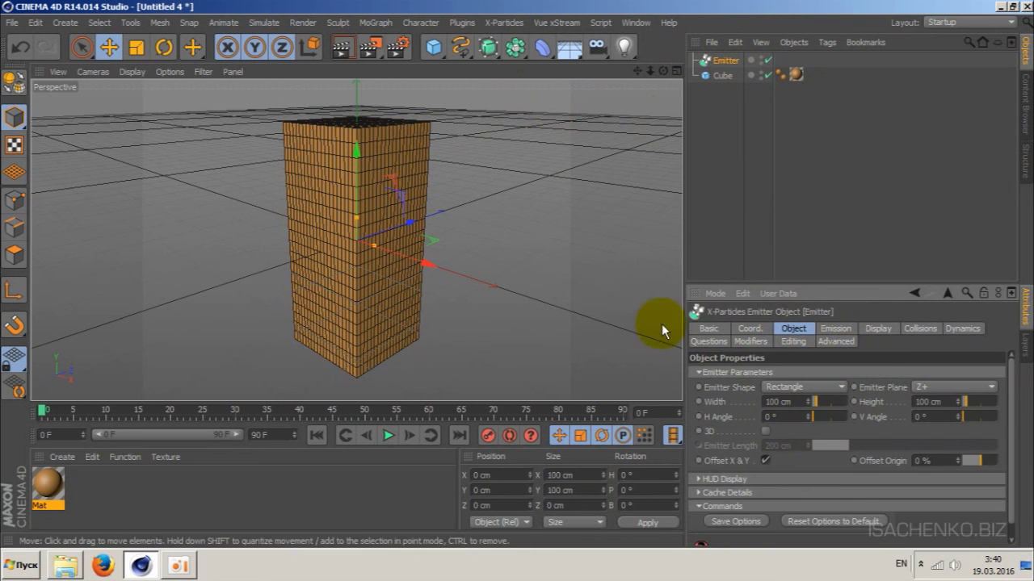
left_click(804, 386)
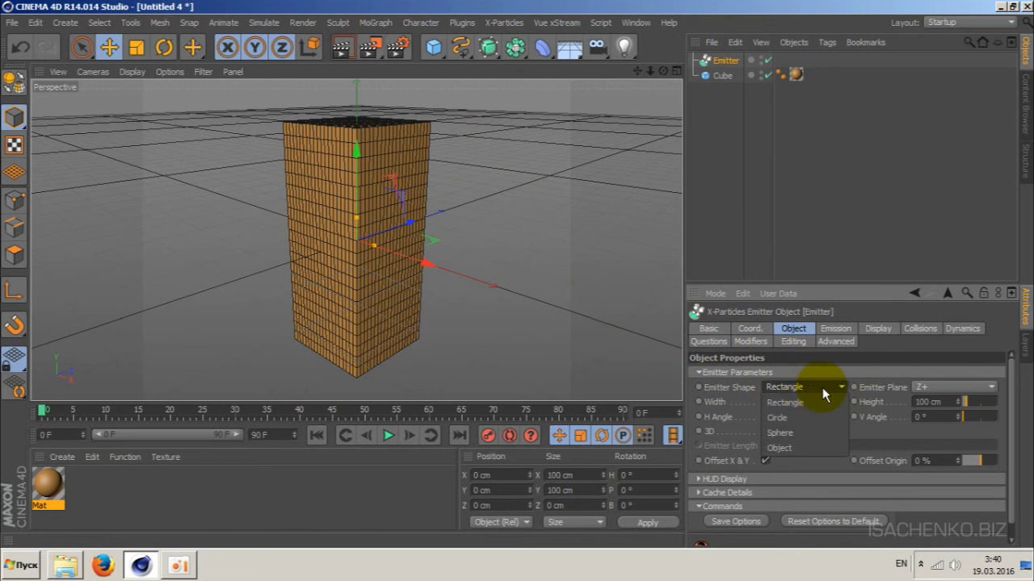
left_click(800, 446)
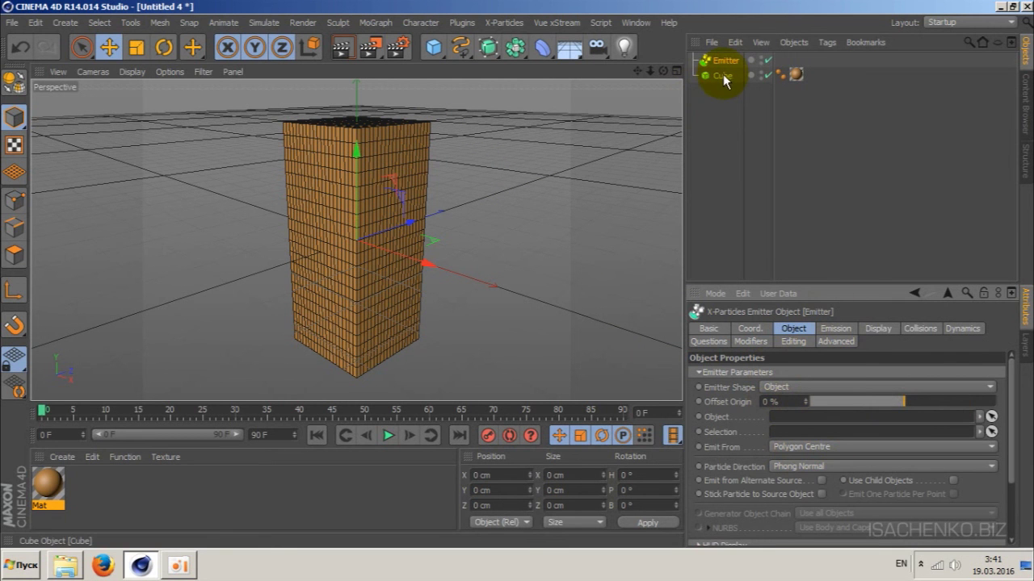
Use the Cube as the emitter's source object, emitting from Polygon Area.
left_click_drag(723, 75, 795, 420)
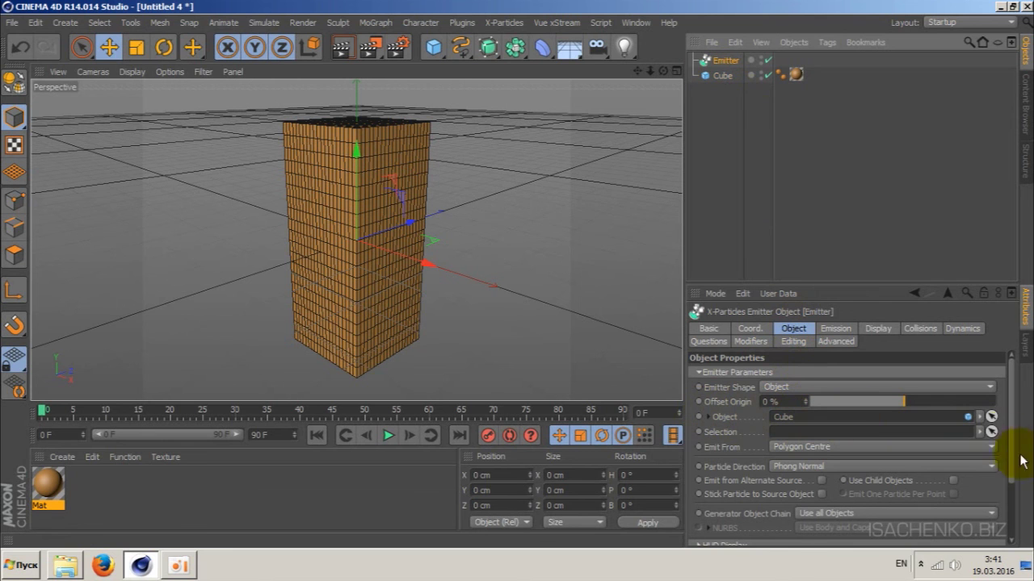
left_click(833, 447)
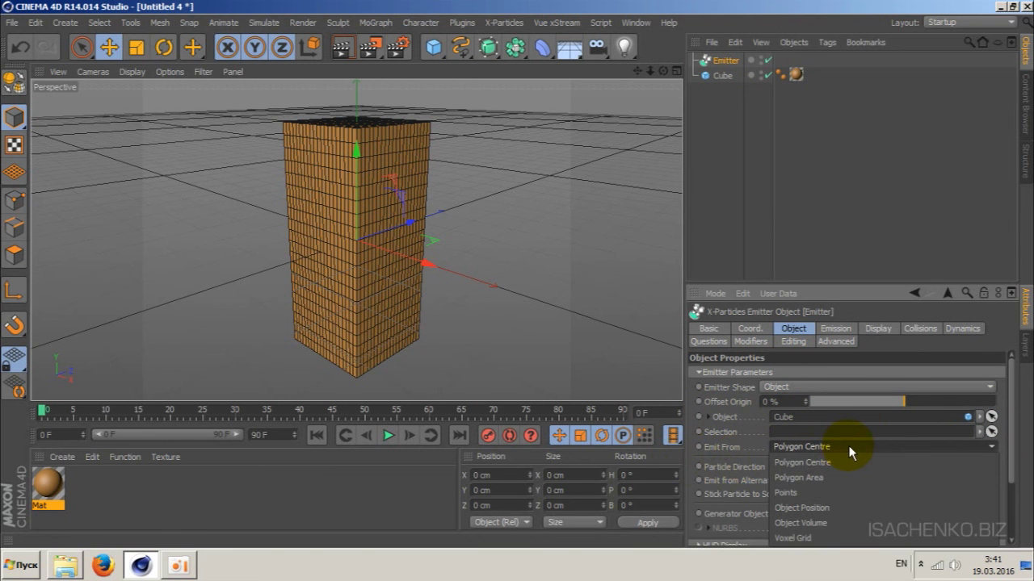
left_click(844, 477)
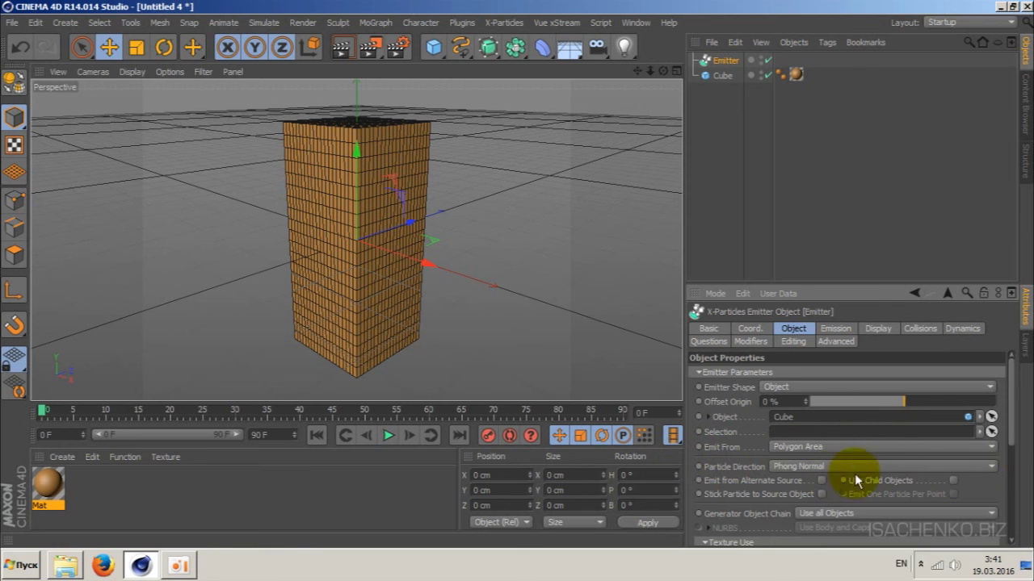
left_click_drag(1011, 426, 1010, 489)
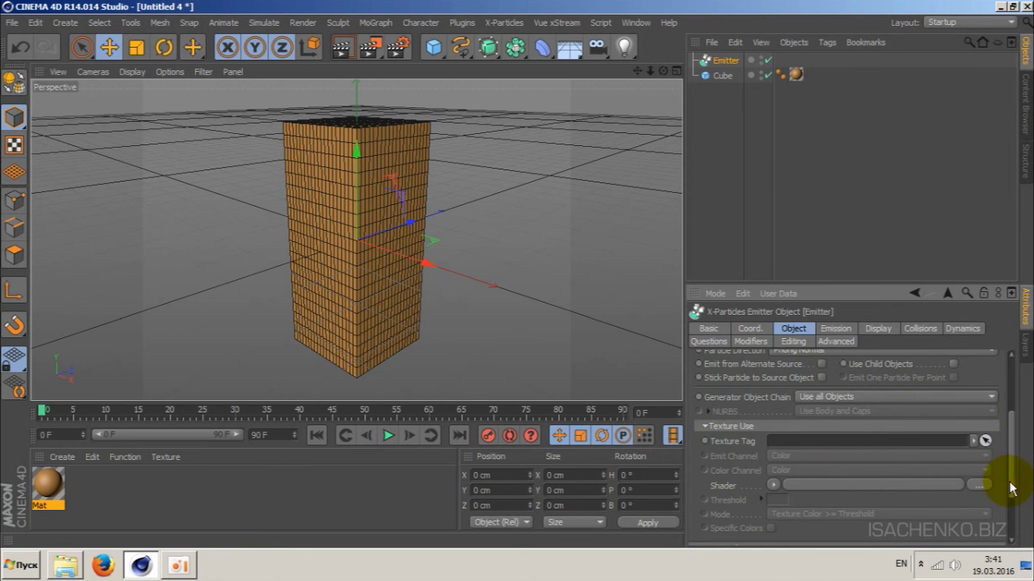
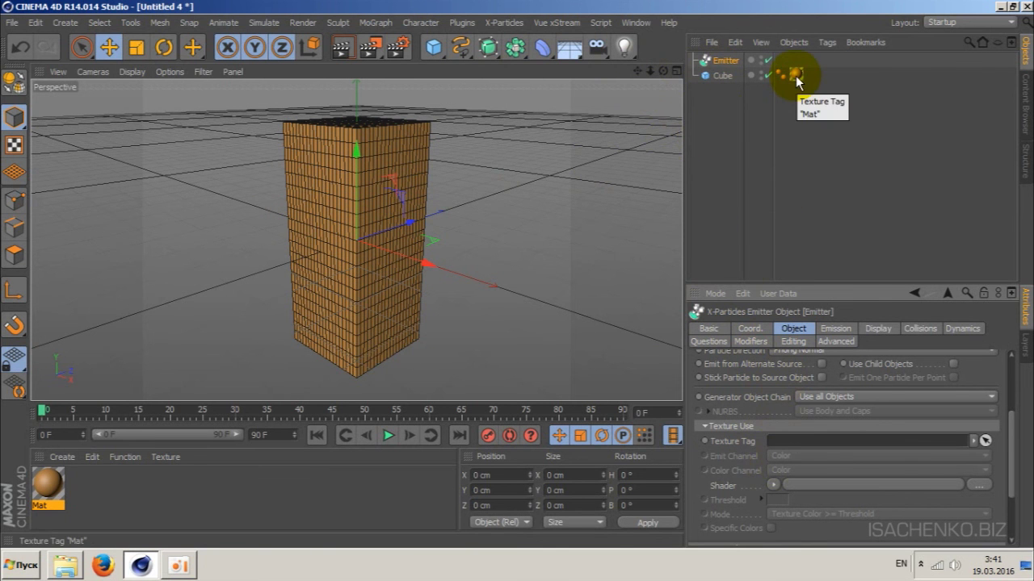
Link the Mat texture tag to the emitter, emitting from Alpha with Color Channel None, then play.
left_click_drag(796, 76, 813, 443)
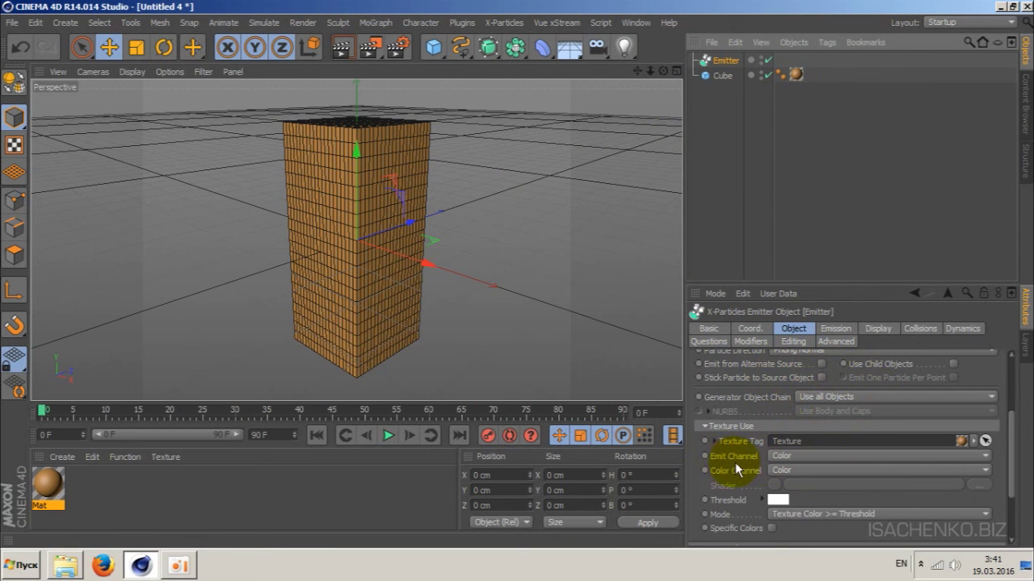
left_click(811, 457)
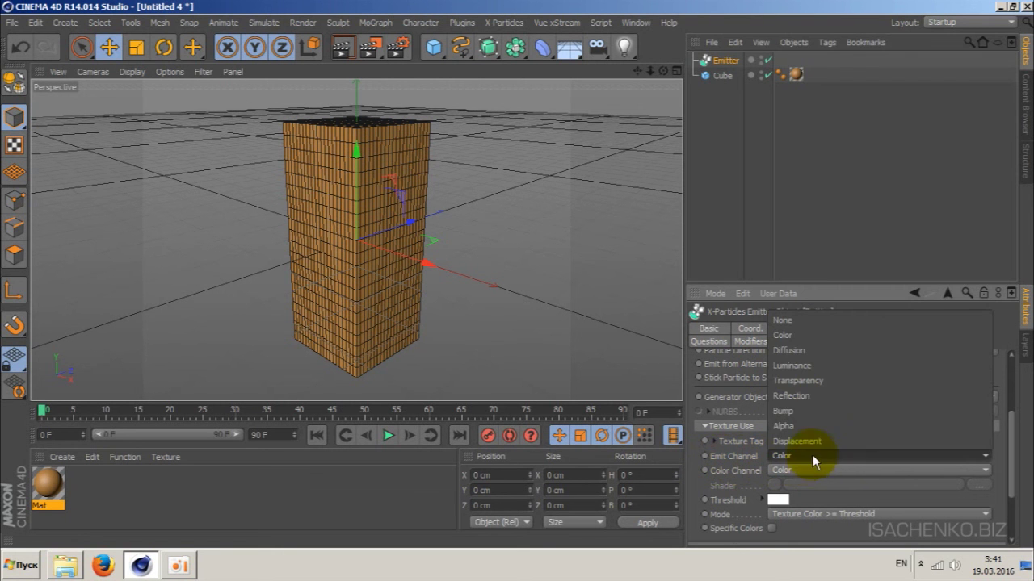
left_click(810, 427)
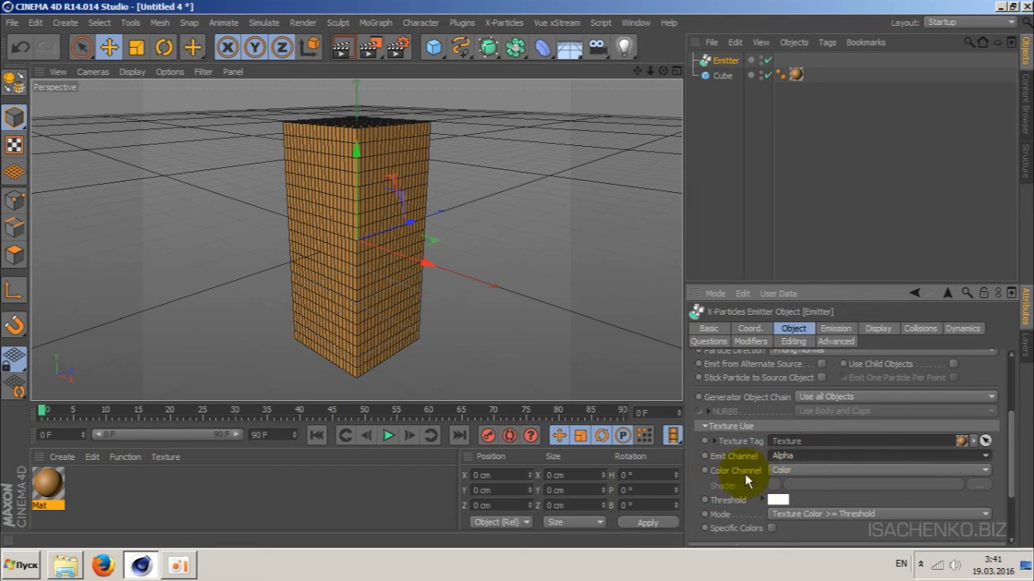
left_click(782, 478)
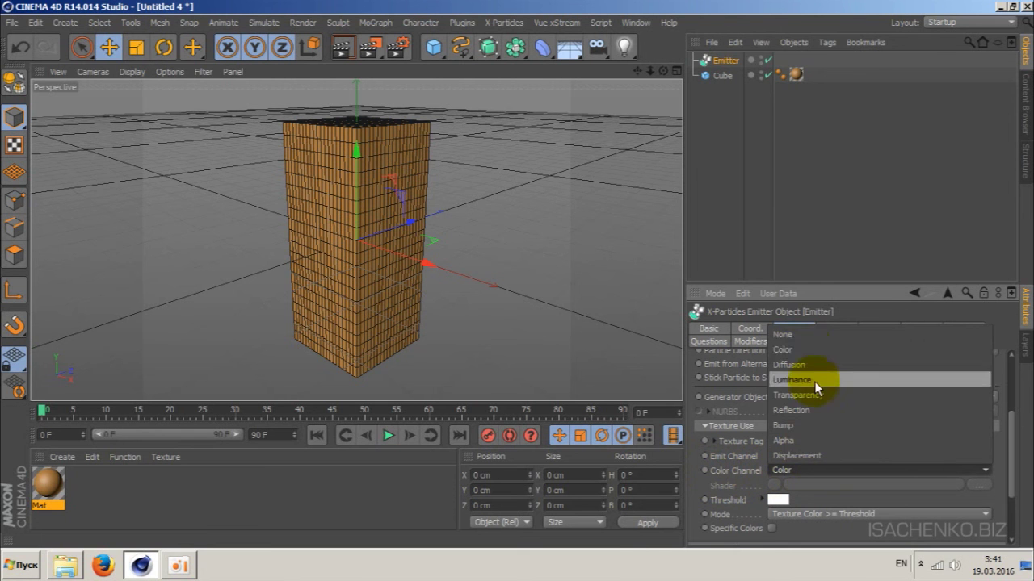
left_click(802, 329)
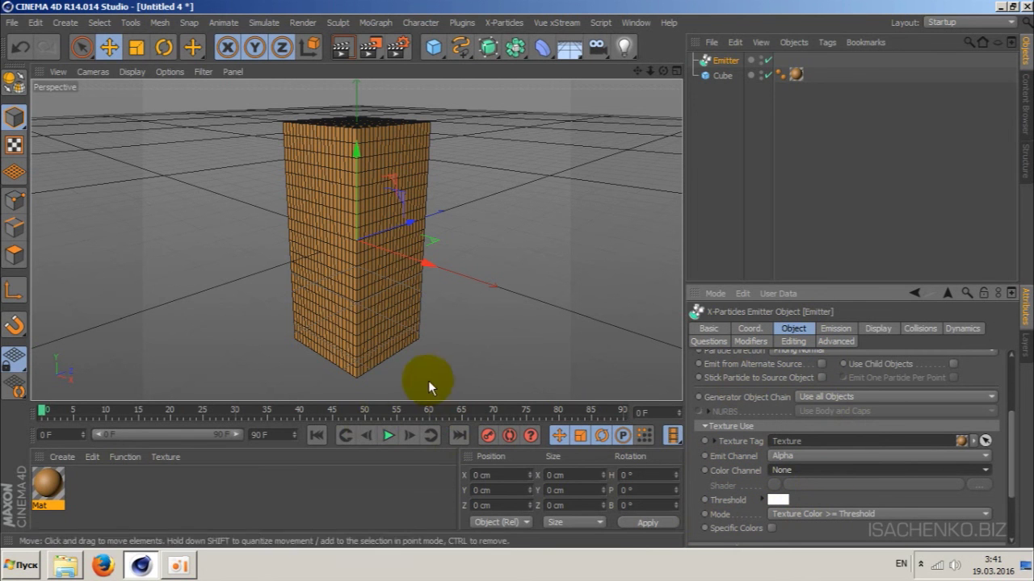
left_click(392, 439)
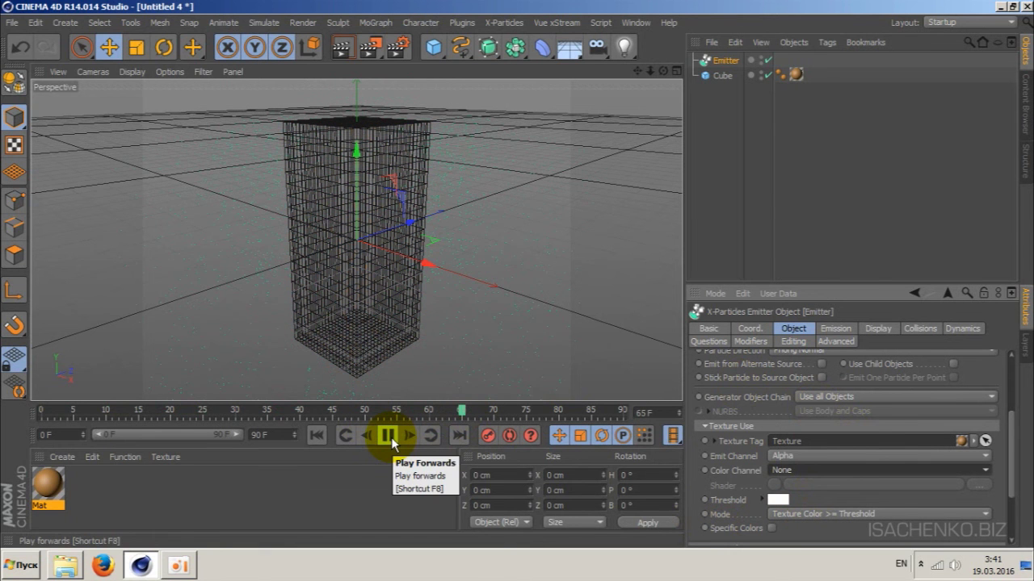
Stop playback, rewind to frame 0, and bring up the X-Particles menu.
left_click(391, 437)
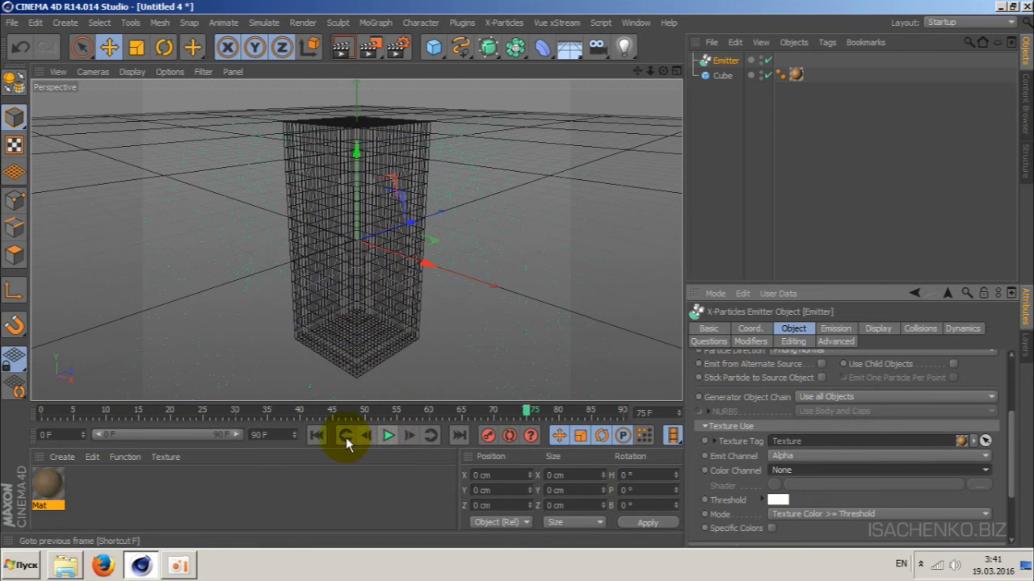
left_click(316, 436)
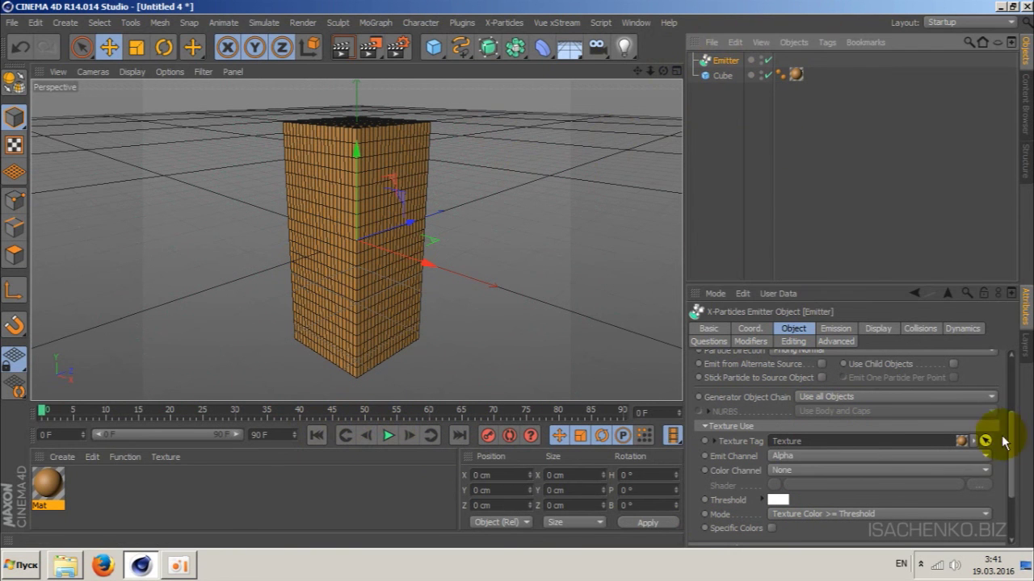
left_click(506, 23)
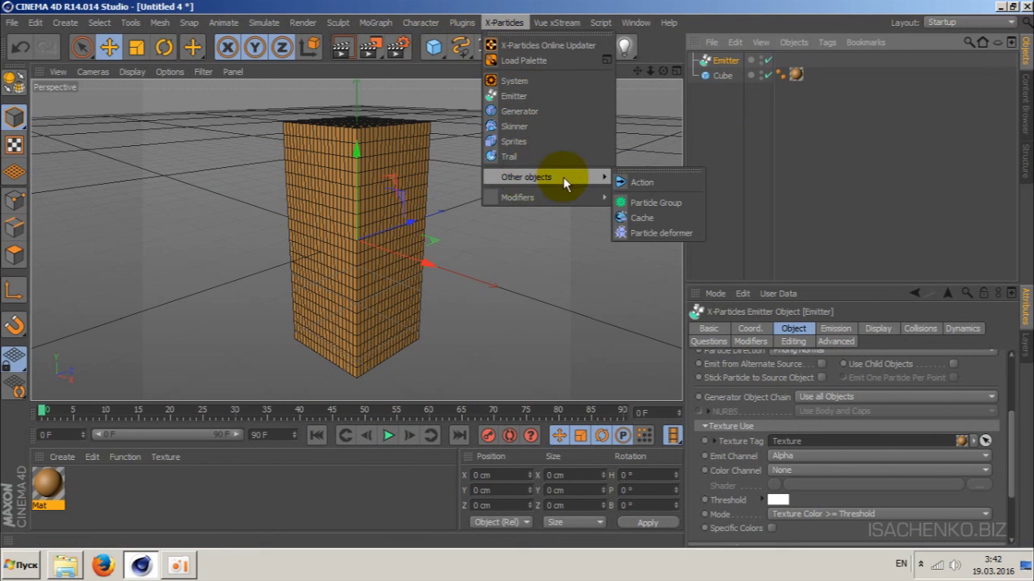
mouse_move(517, 197)
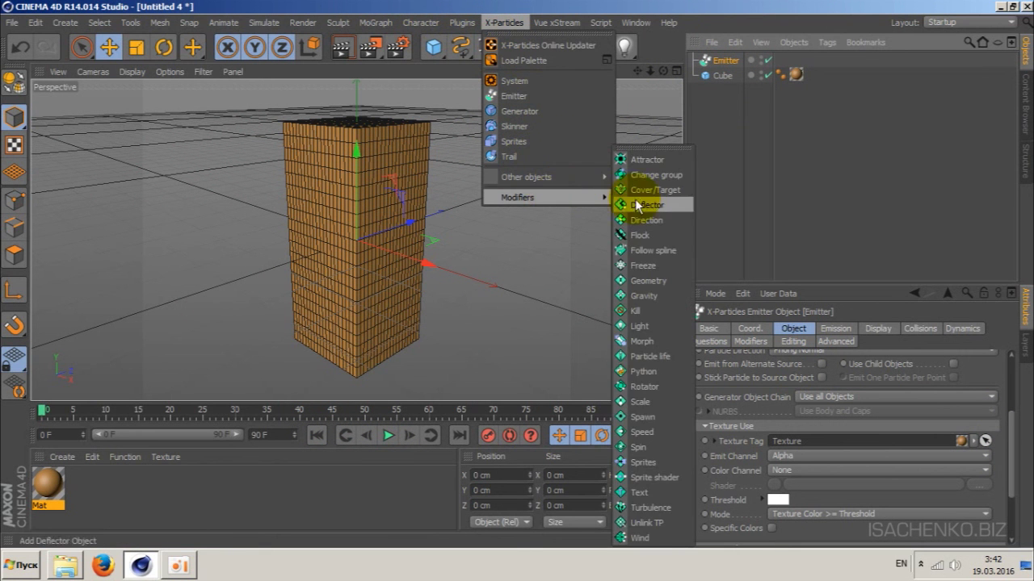
Add an X-Particles Gravity modifier, then select the Emitter.
left_click(649, 295)
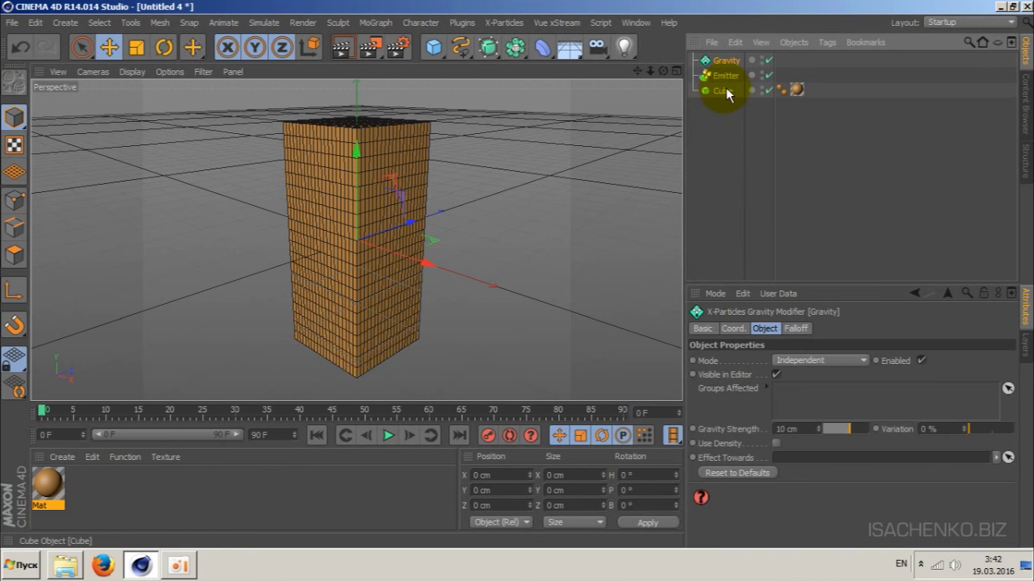
left_click(724, 78)
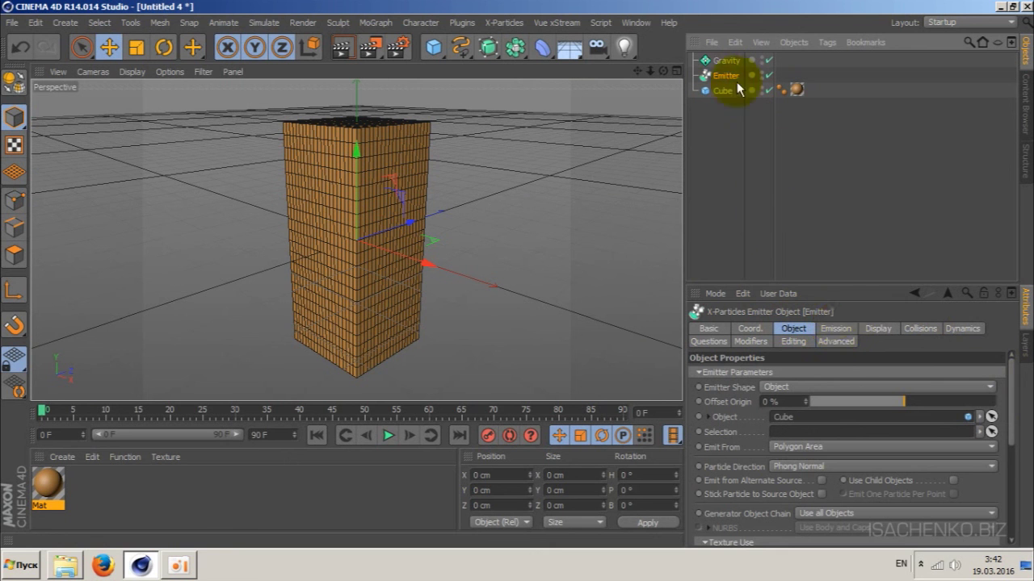
Set the emitter's particle Speed to 0 cm in the Emission settings.
left_click(837, 330)
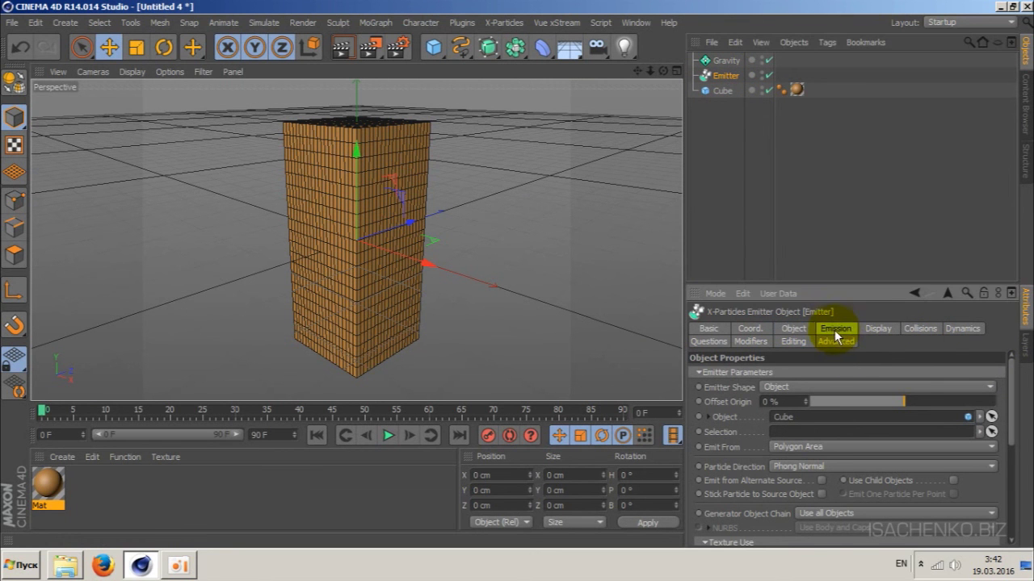
left_click_drag(1012, 420, 1009, 464)
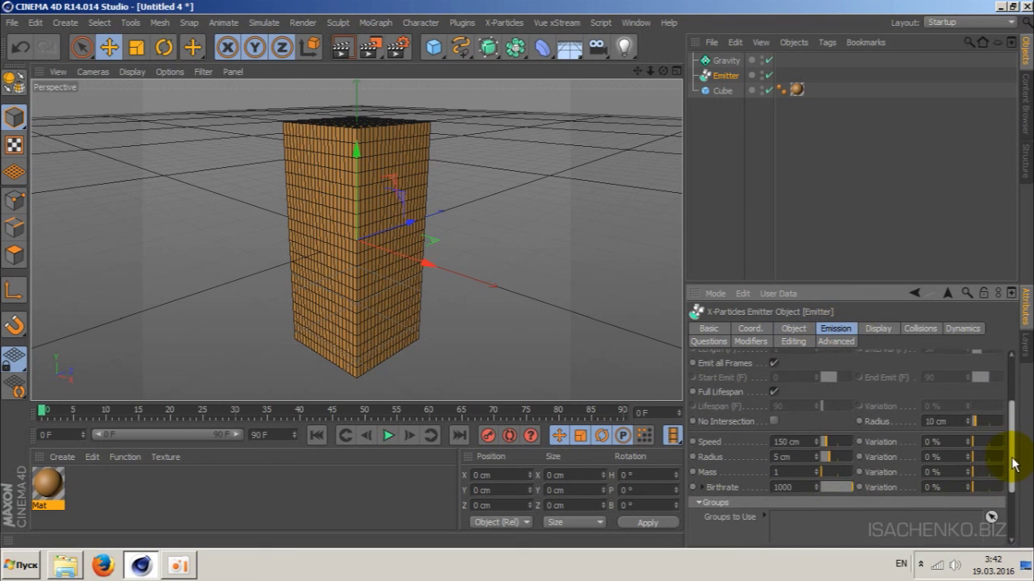
double_click(787, 432)
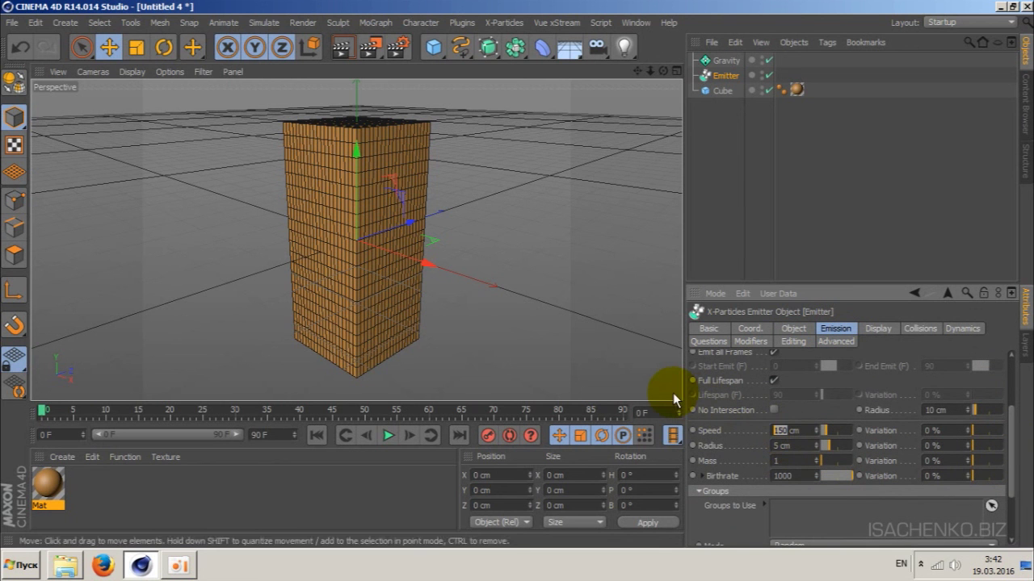
type("0")
key("Return")
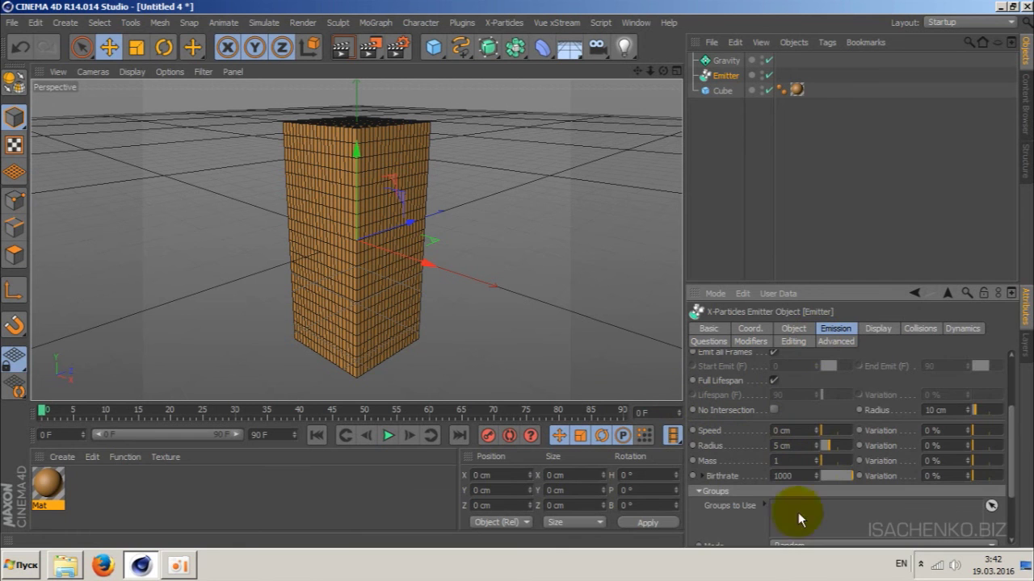
scroll(998, 477, "down", 2)
scroll(1016, 397, "up", 5)
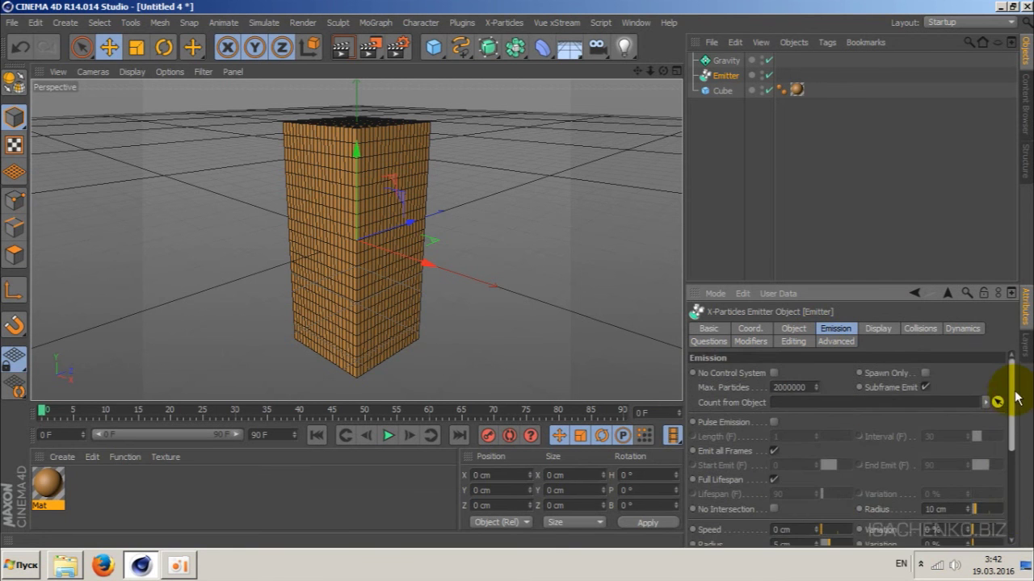
scroll(1016, 398, "down", 2)
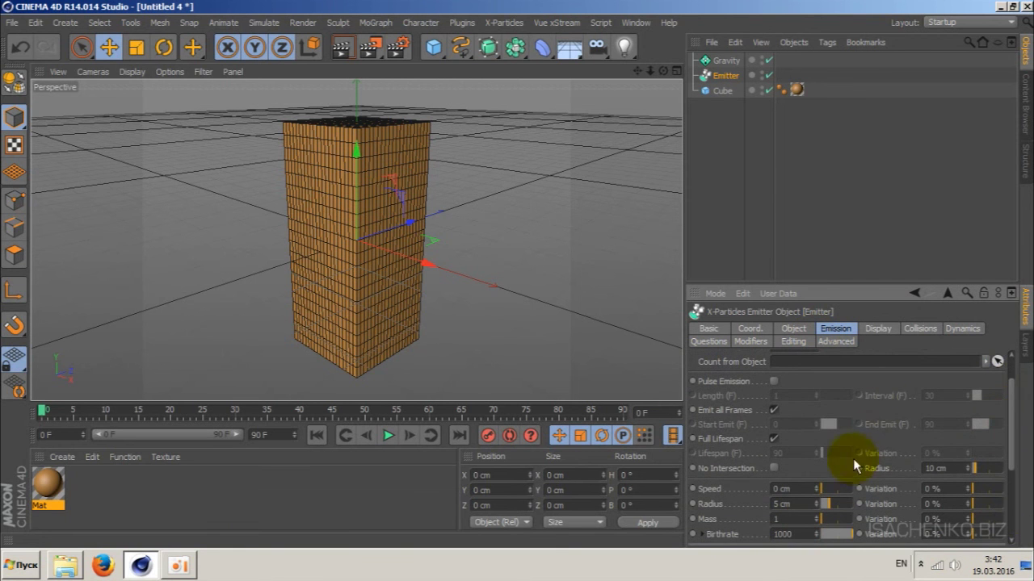
End emission at frame 60 and turn off Full Lifespan for a 15-frame lifespan.
left_click(767, 412)
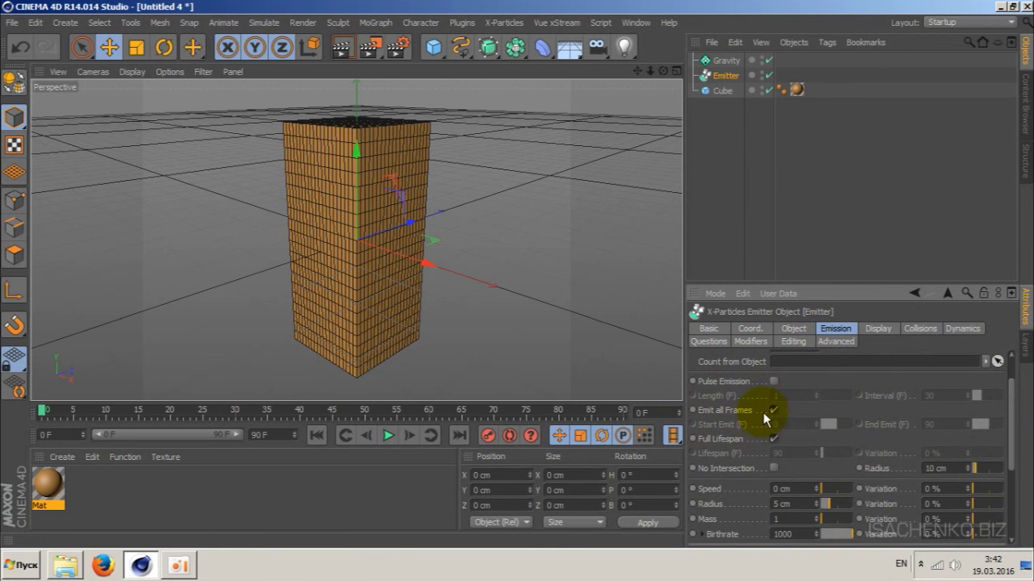
left_click(773, 411)
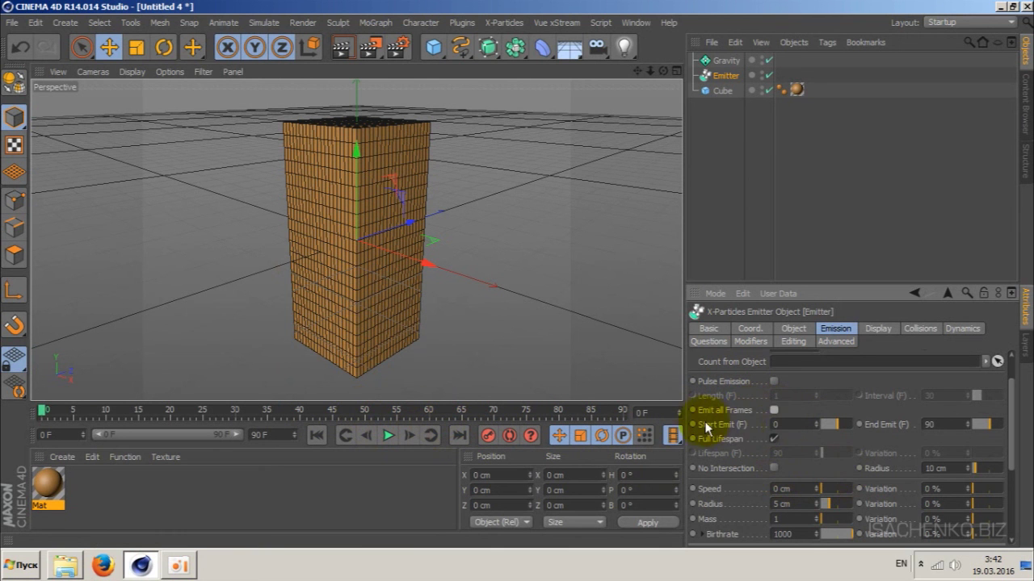
double_click(943, 425)
type("30")
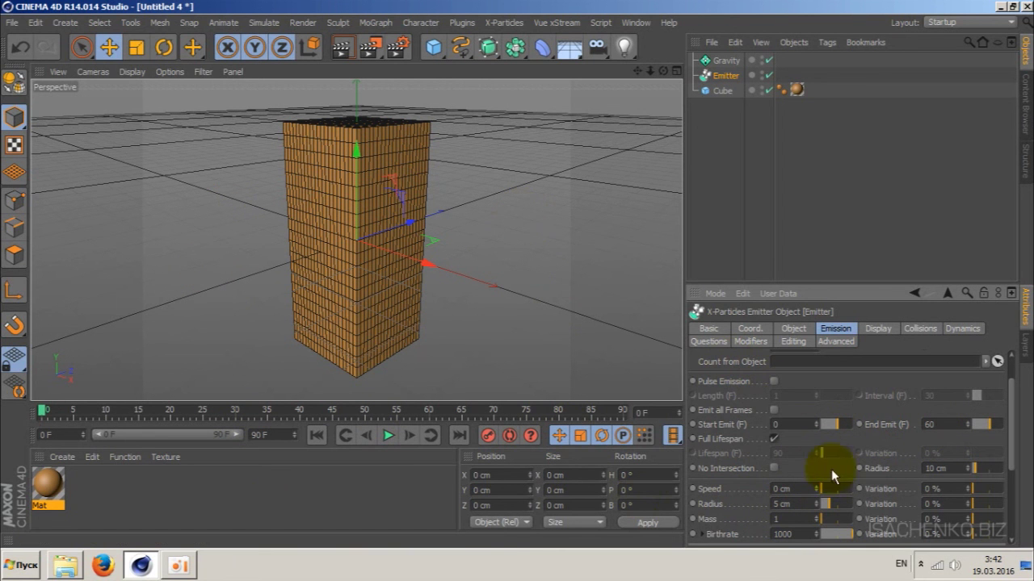
left_click(774, 440)
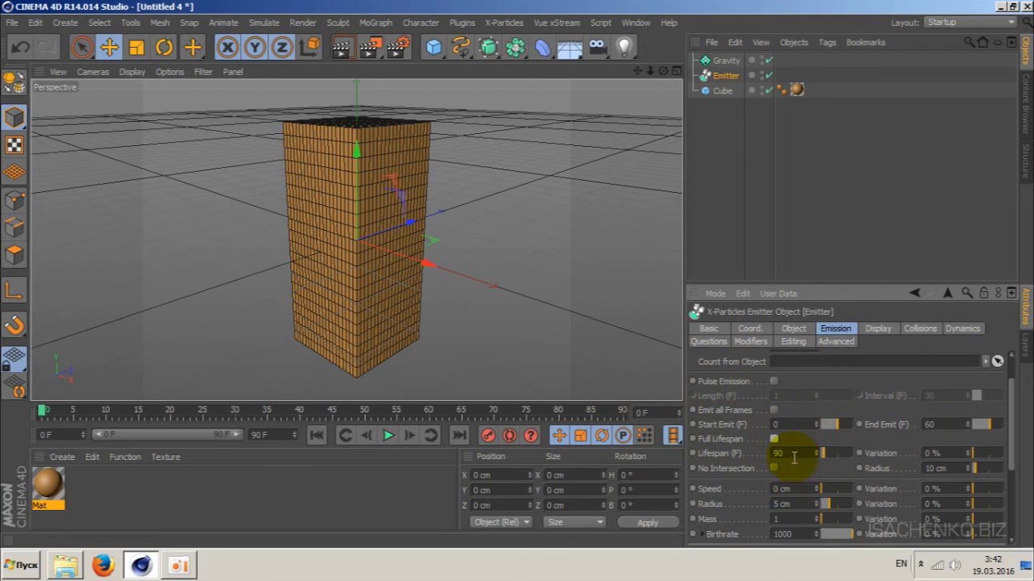
double_click(781, 453)
type("15")
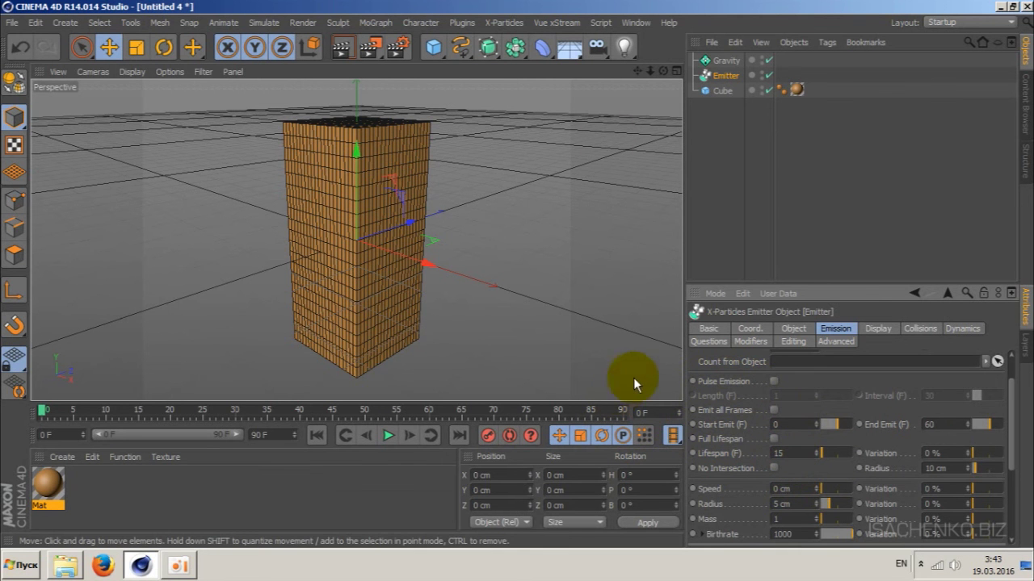
Set Birthrate to 1500 at frame 0, preview the dissolving tower, then rewind to frame 0.
left_click(386, 436)
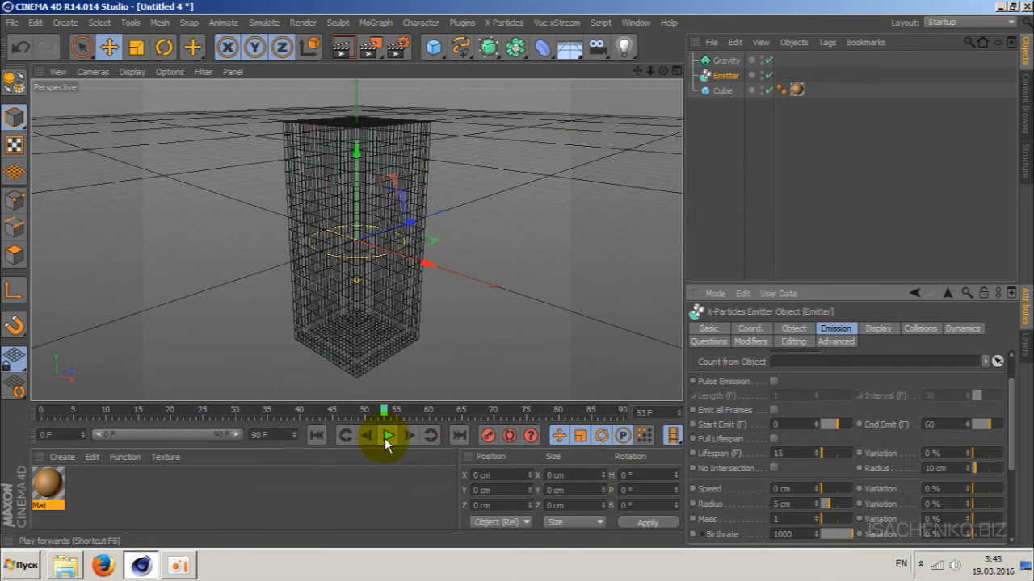
left_click(317, 436)
left_click(782, 534)
type("1500")
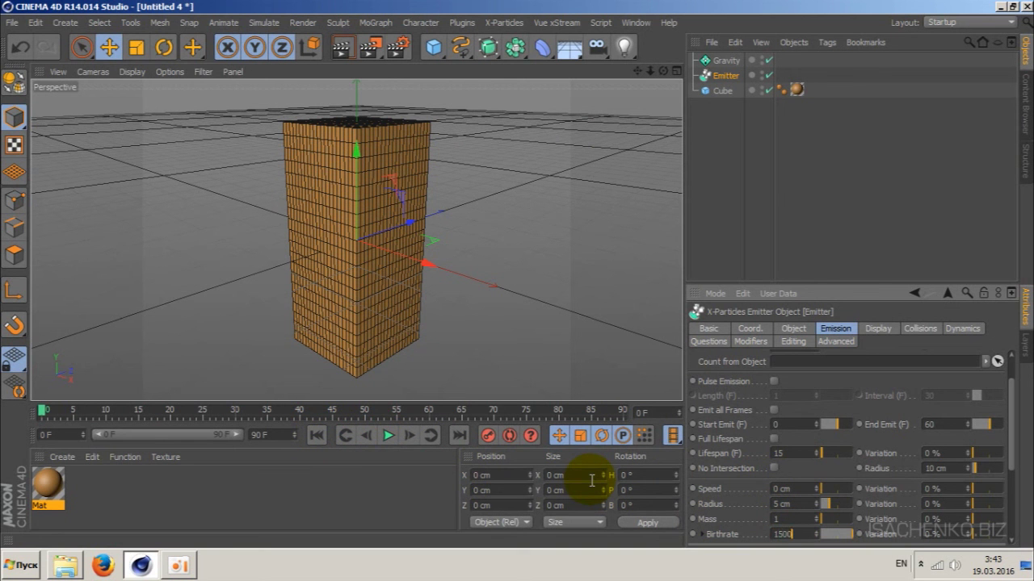
left_click(388, 436)
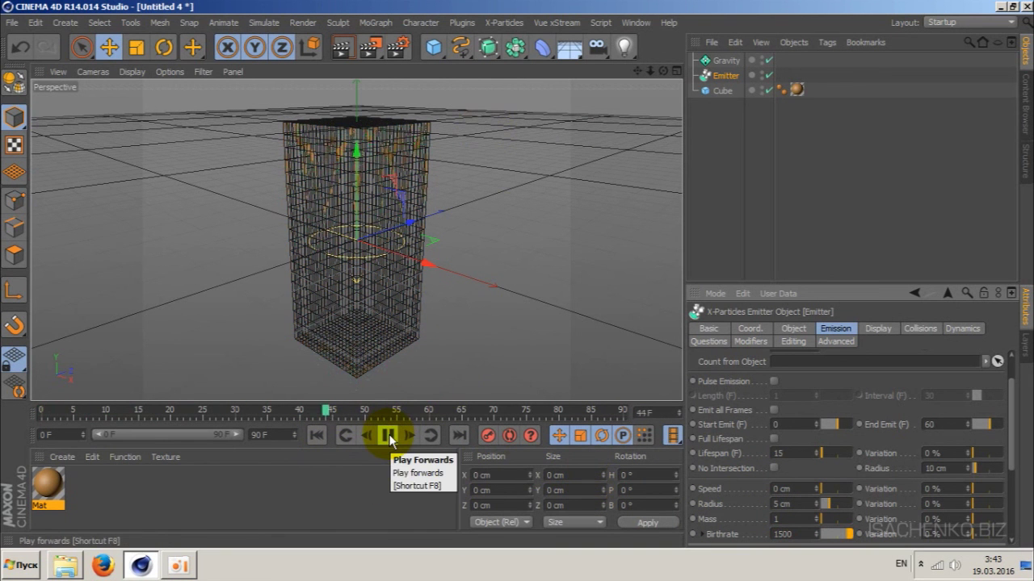
left_click(378, 434)
left_click(316, 435)
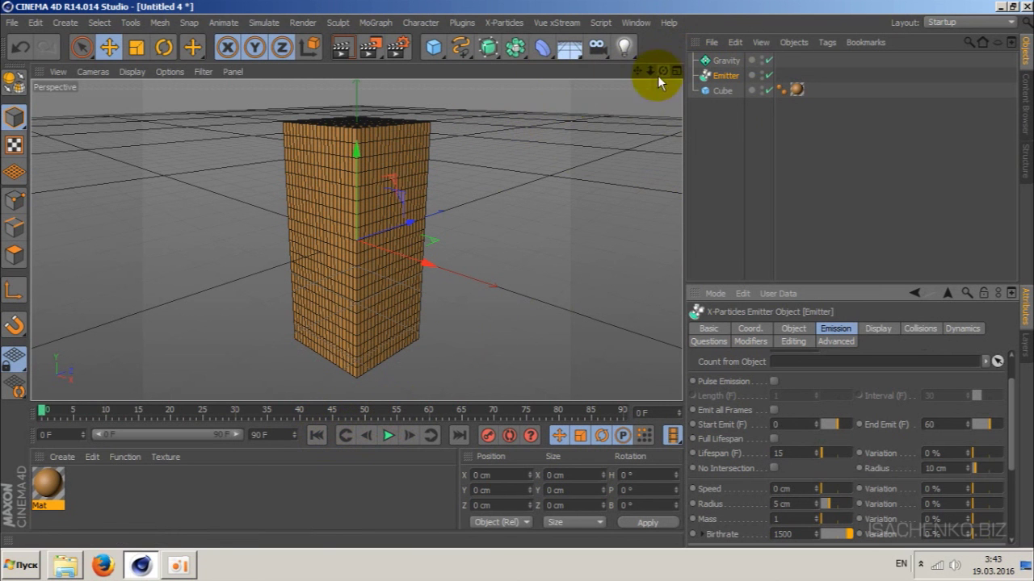
Add a Spawn modifier and a second emitter named 'Spawn emitter'.
left_click(503, 24)
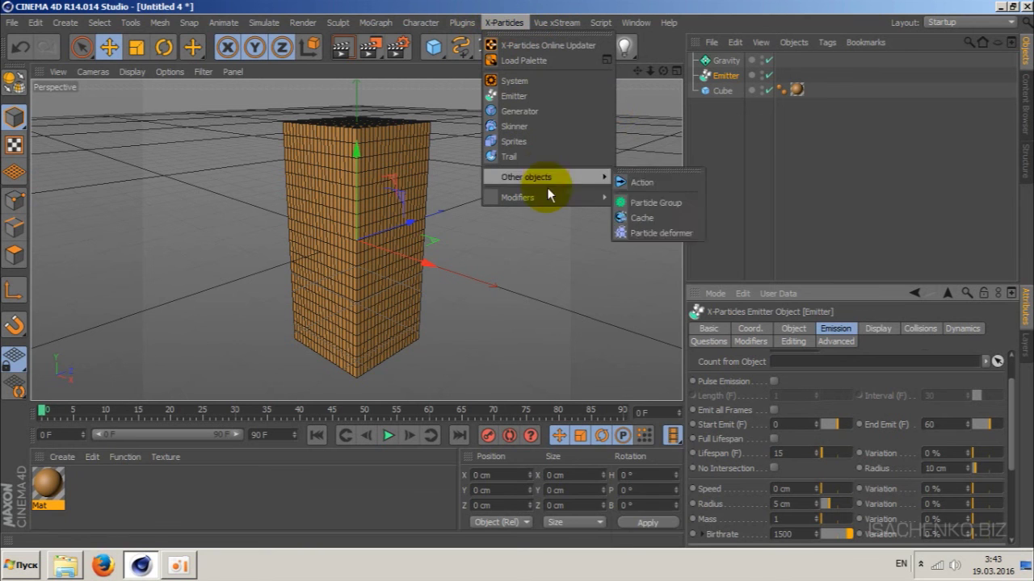
mouse_move(533, 197)
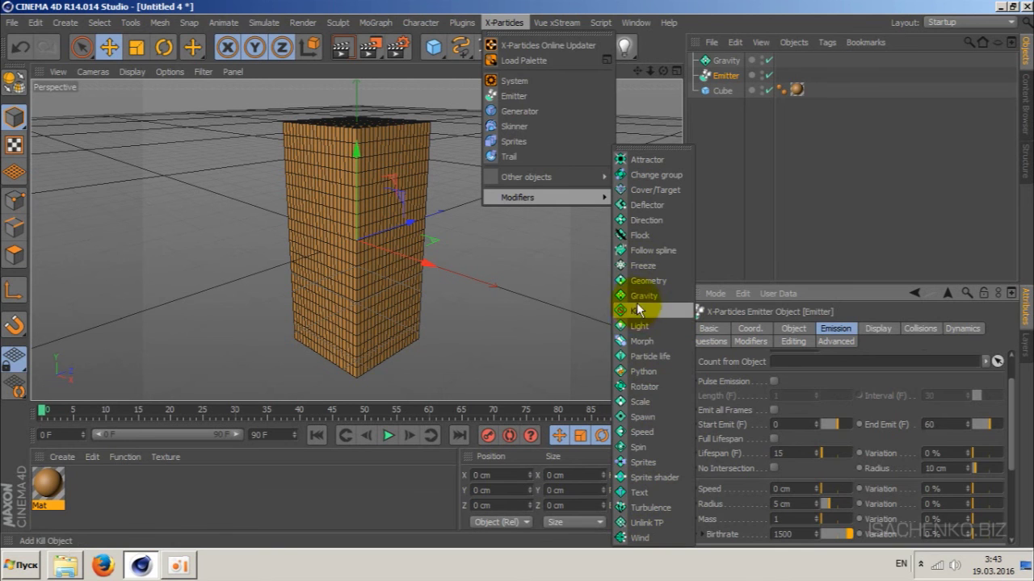
left_click(642, 417)
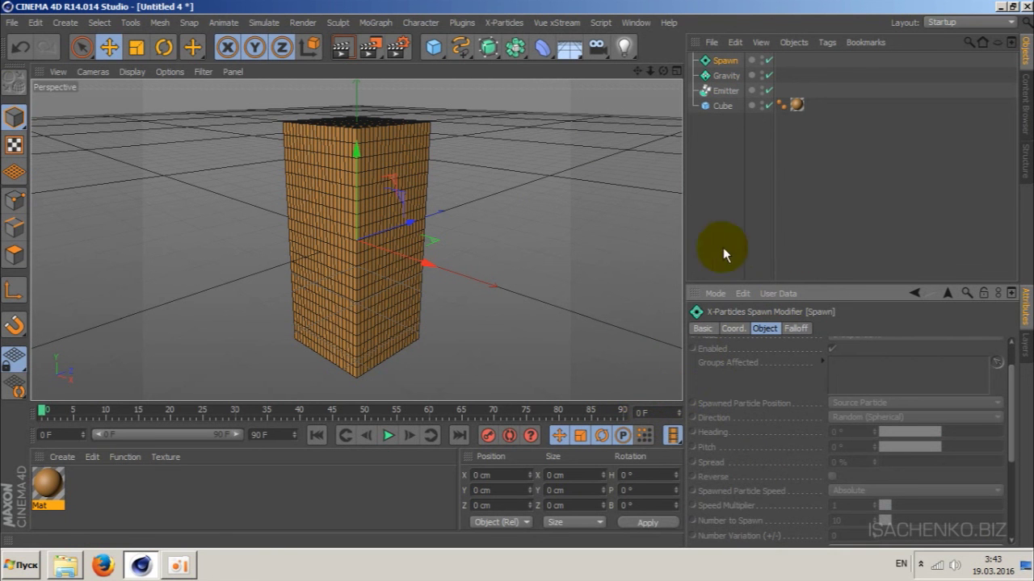
left_click(502, 23)
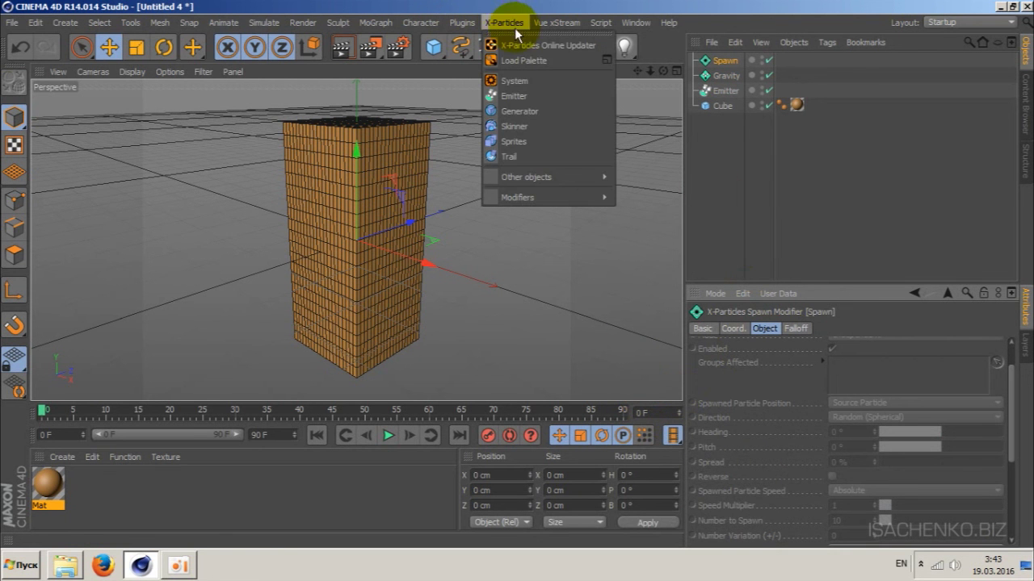
left_click(514, 97)
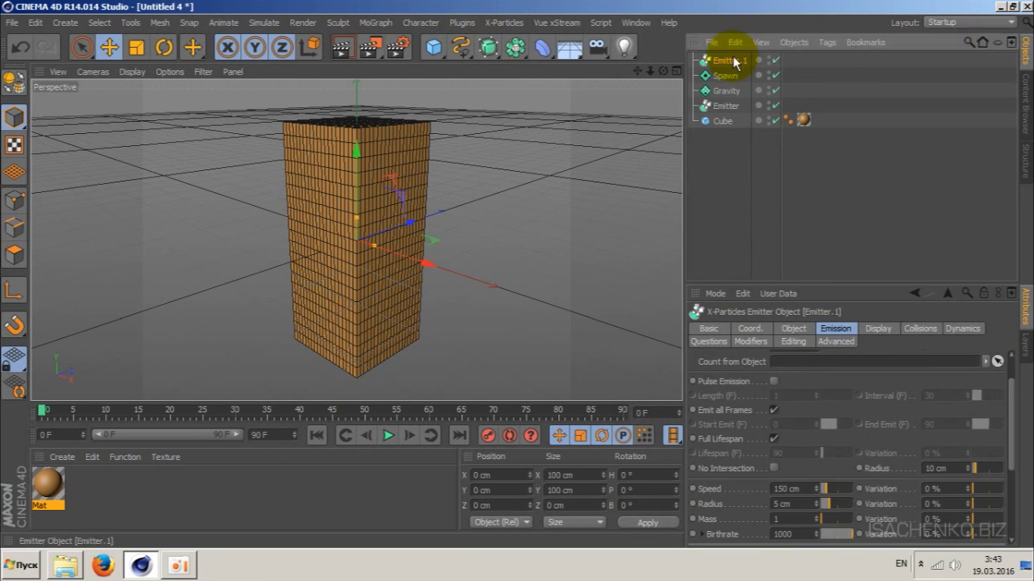
left_click_drag(727, 61, 728, 105)
type("Spawn")
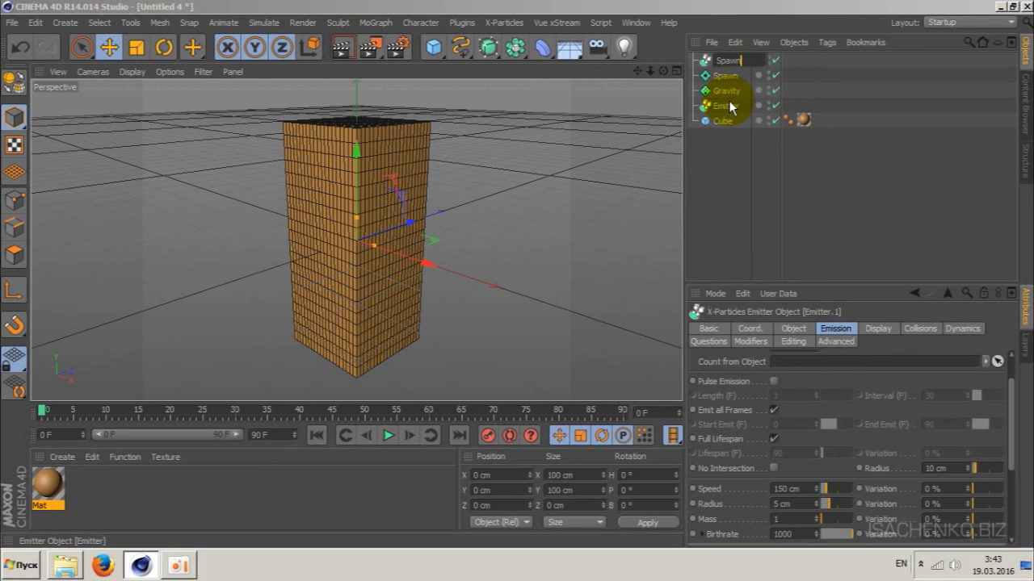
type(" emitter")
key("Return")
Use Spawn emitter as the spawning emitter, with Relative direction and 10% Spread.
left_click(724, 75)
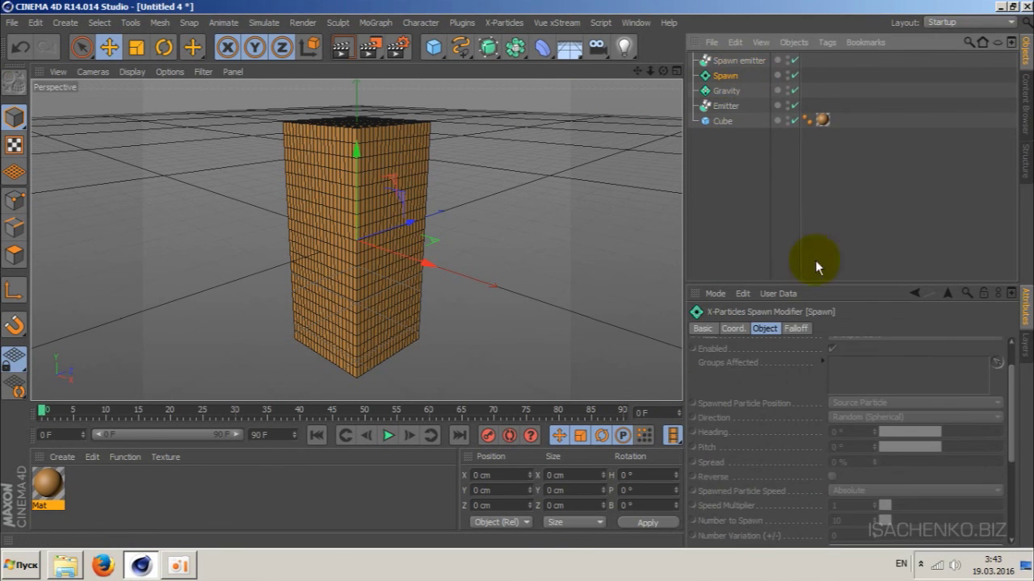
left_click_drag(1012, 430, 1015, 396)
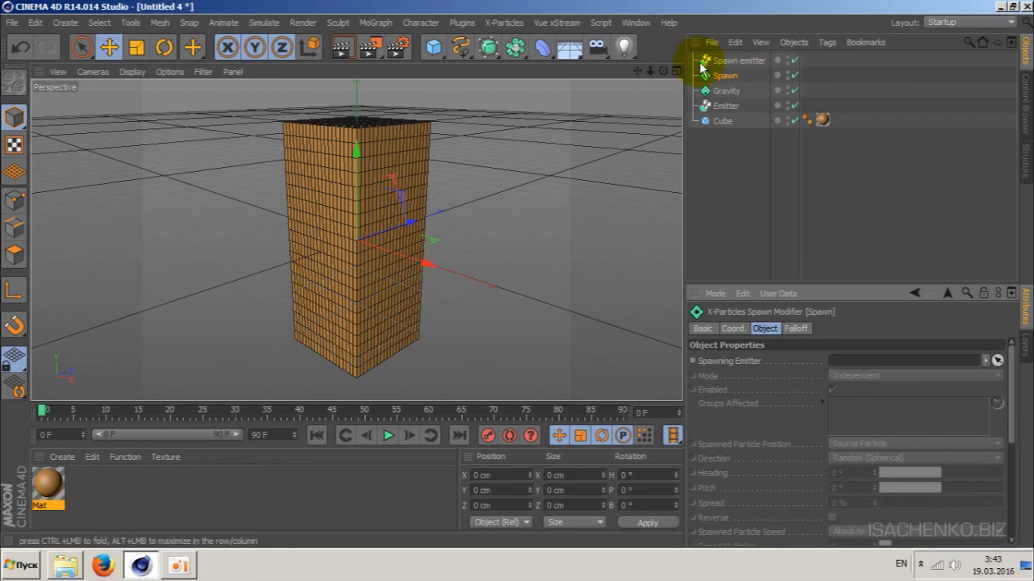
left_click_drag(729, 60, 875, 373)
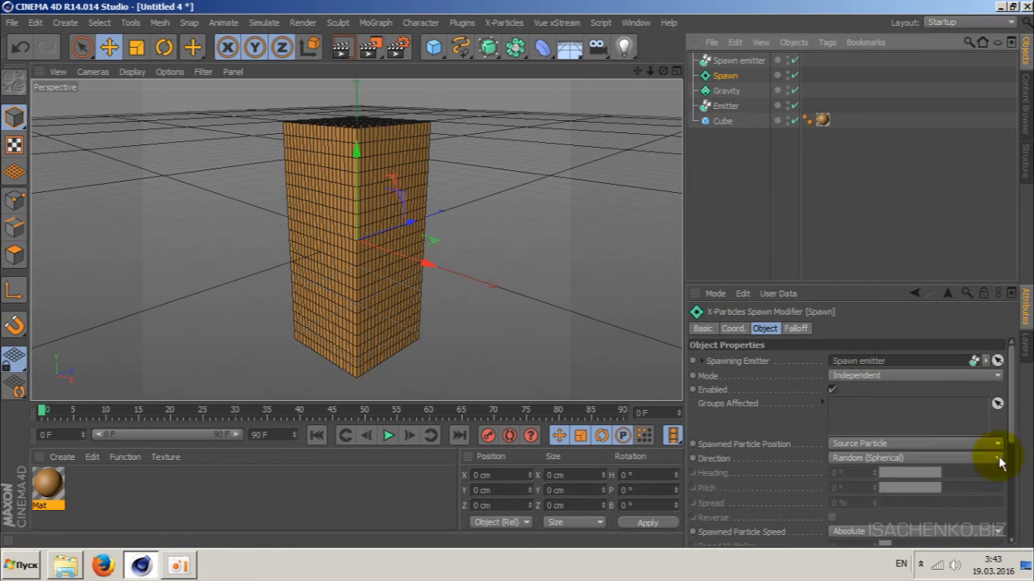
left_click_drag(1009, 408, 1010, 450)
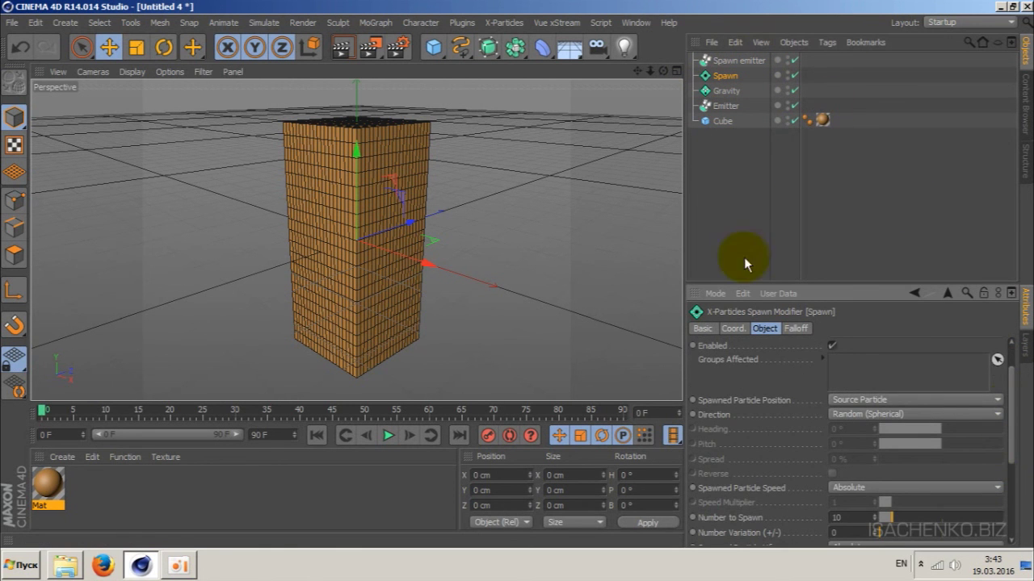
left_click(910, 413)
left_click(921, 445)
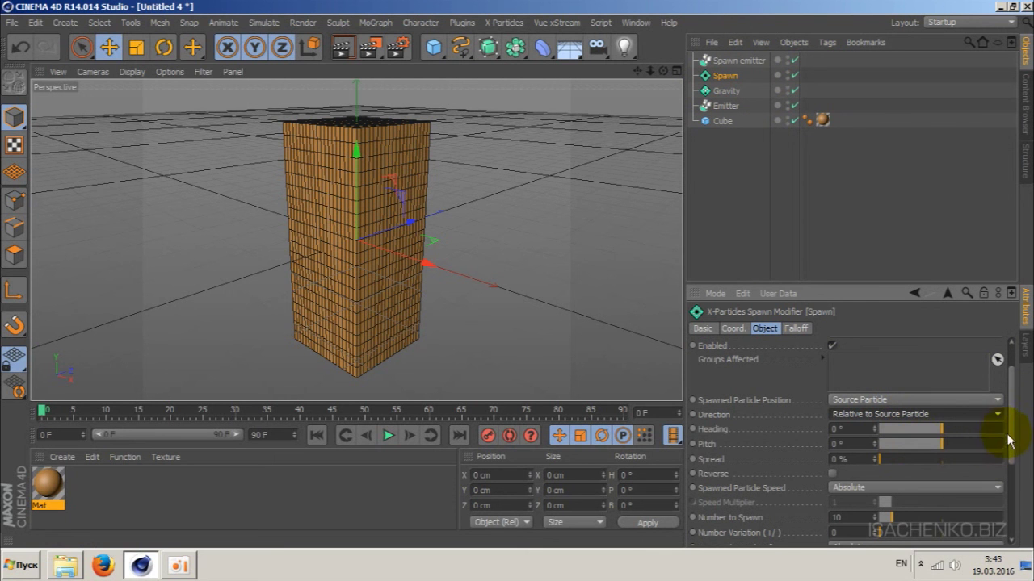
left_click_drag(1008, 433, 1009, 445)
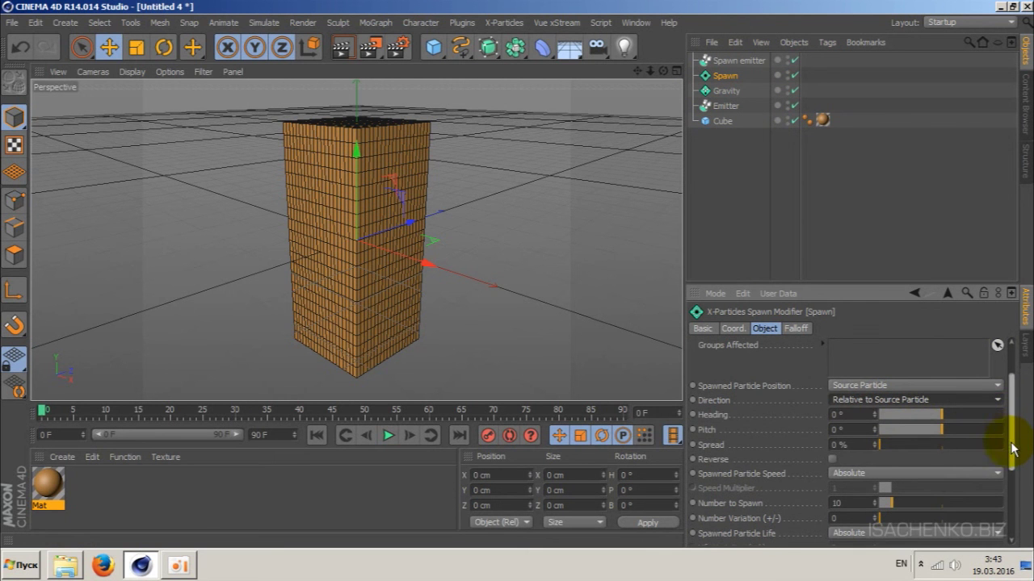
left_click(866, 446)
type("10")
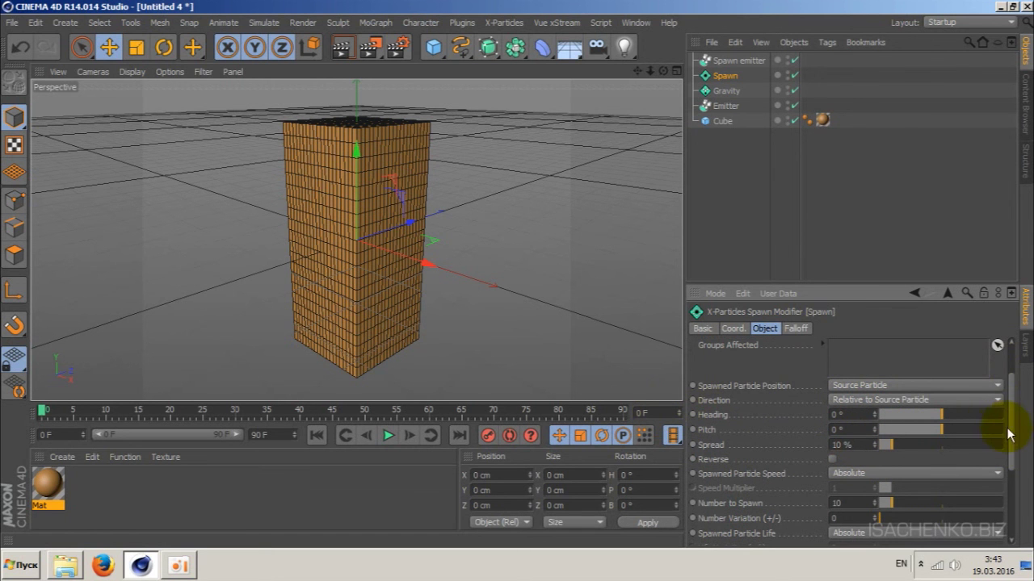
Make the spawned particles' Speed and Life relative to the source particle.
scroll(1011, 436, "down", 2)
scroll(1009, 437, "down", 1)
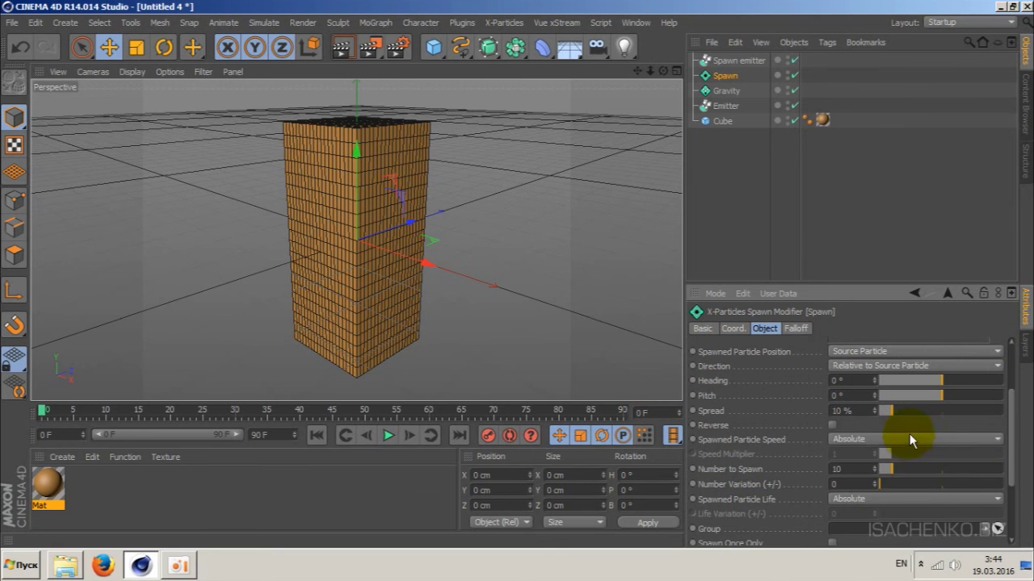
left_click(909, 438)
left_click(891, 461)
left_click(915, 499)
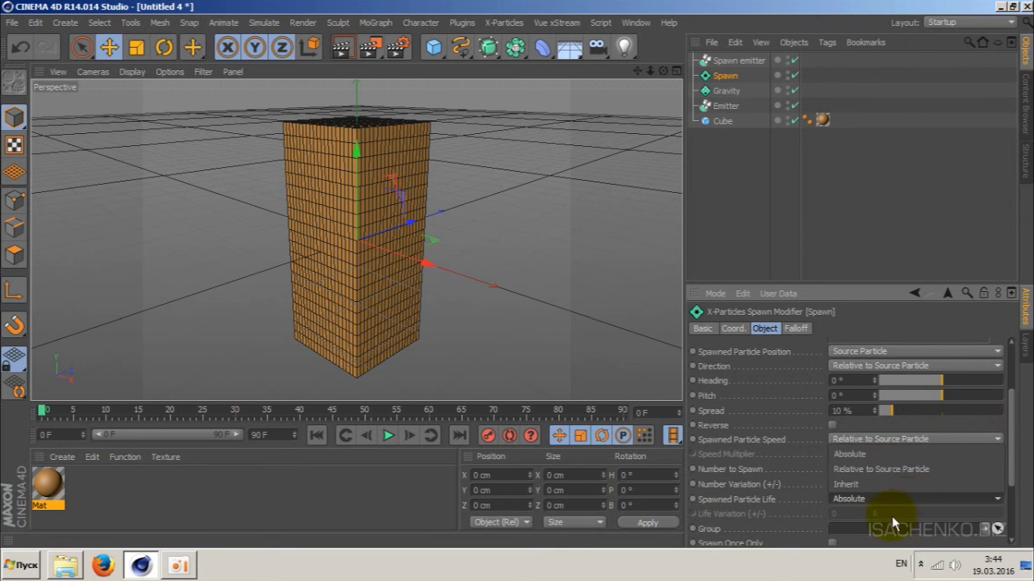
left_click(882, 469)
Set Number to Spawn to 5.
scroll(1015, 483, "down", 4)
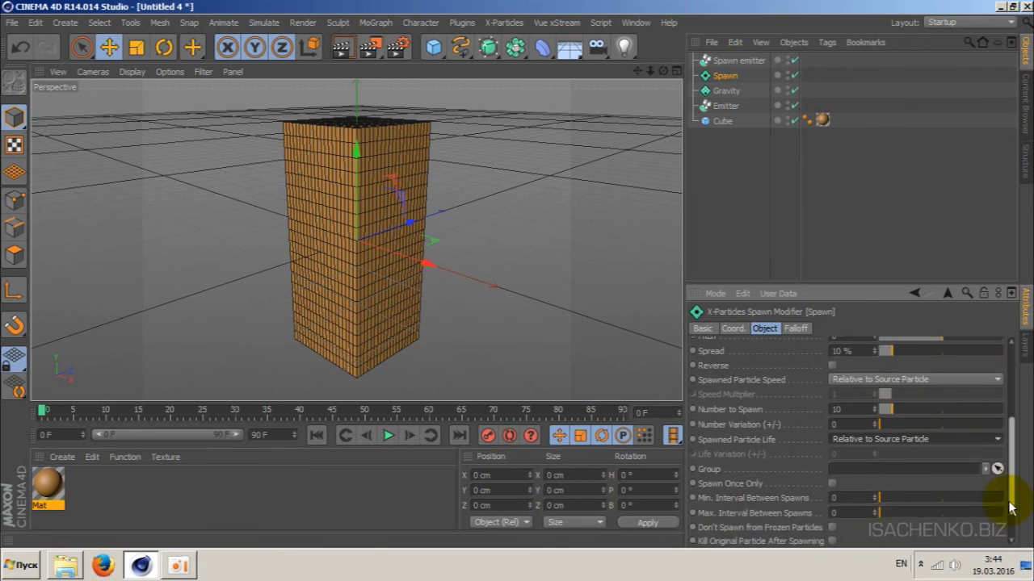
scroll(1009, 508, "down", 1)
scroll(1008, 512, "down", 1)
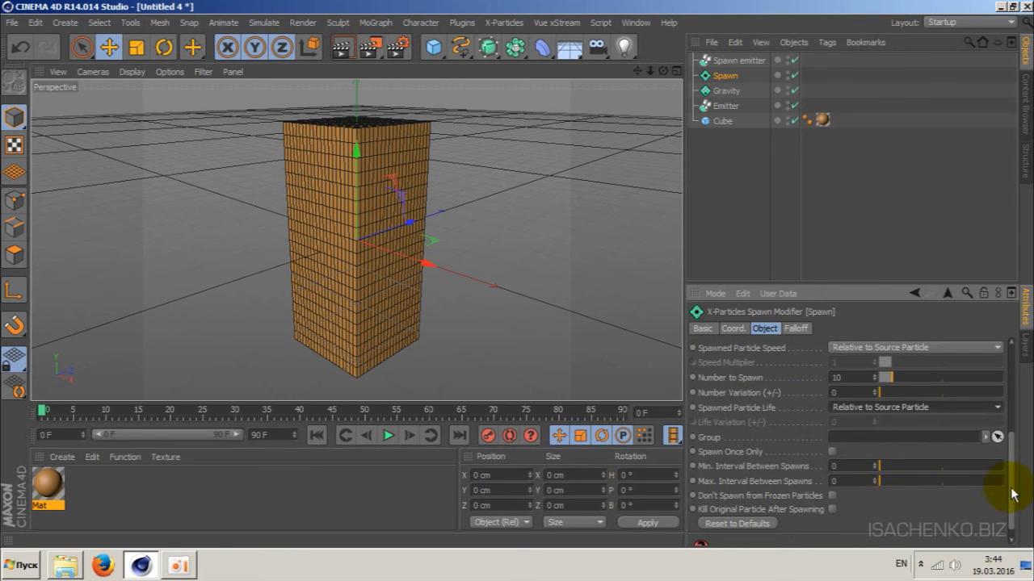
left_click_drag(1013, 495, 1016, 459)
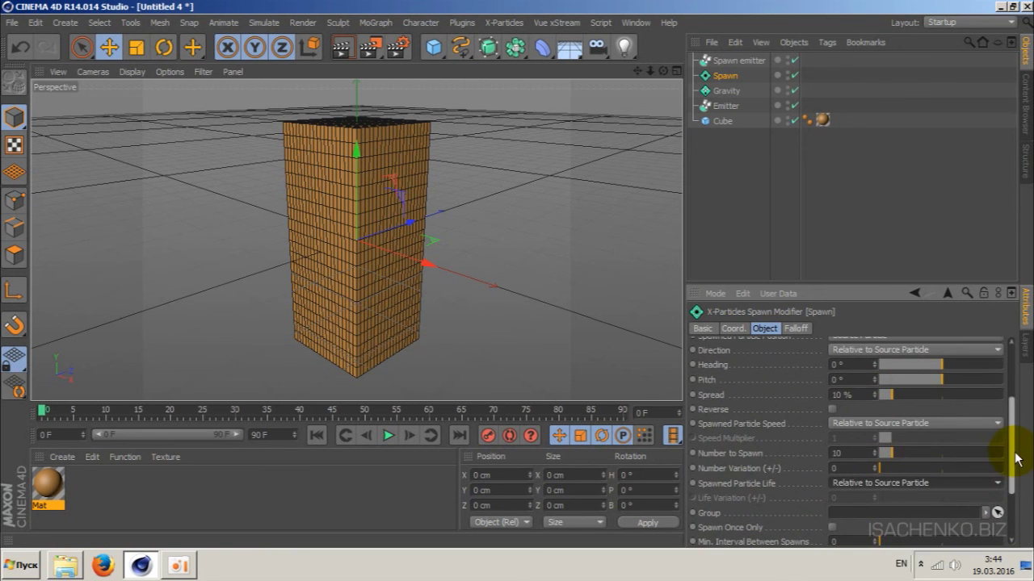
left_click(864, 453)
double_click(857, 453)
type("5")
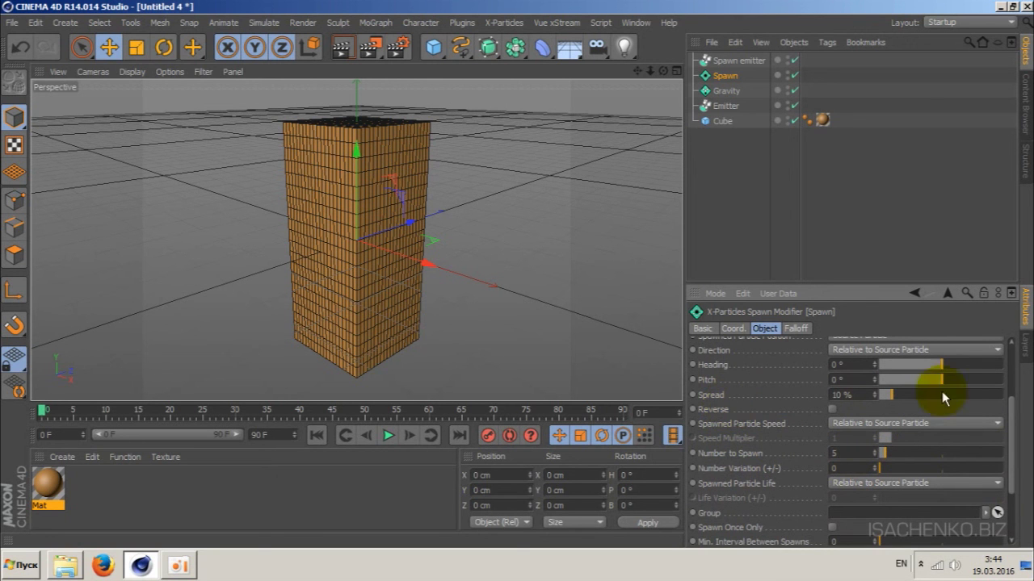
left_click_drag(1014, 475, 1016, 385)
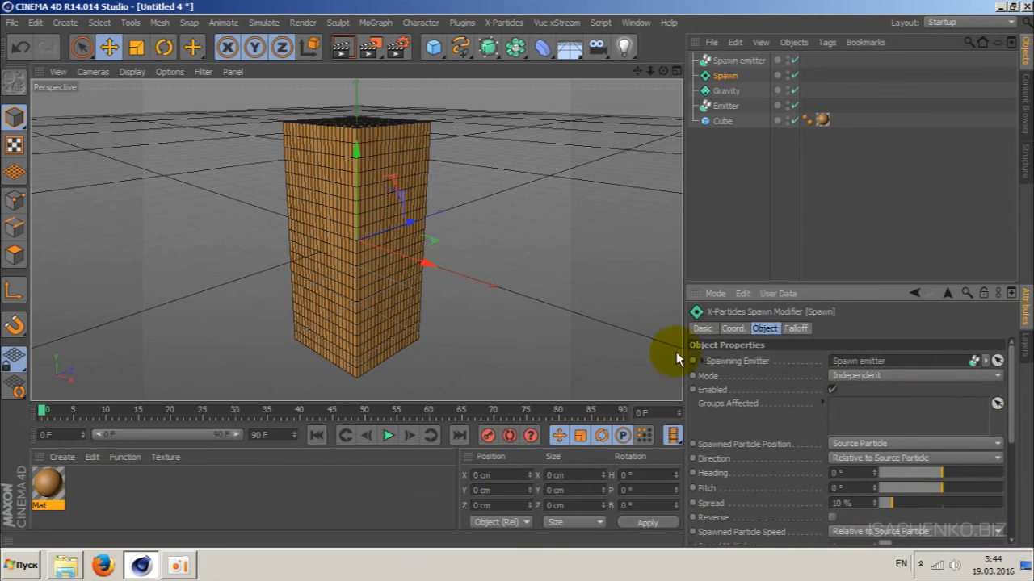
Play a test of the spawned particles swarming the tower, then stop it.
left_click(388, 436)
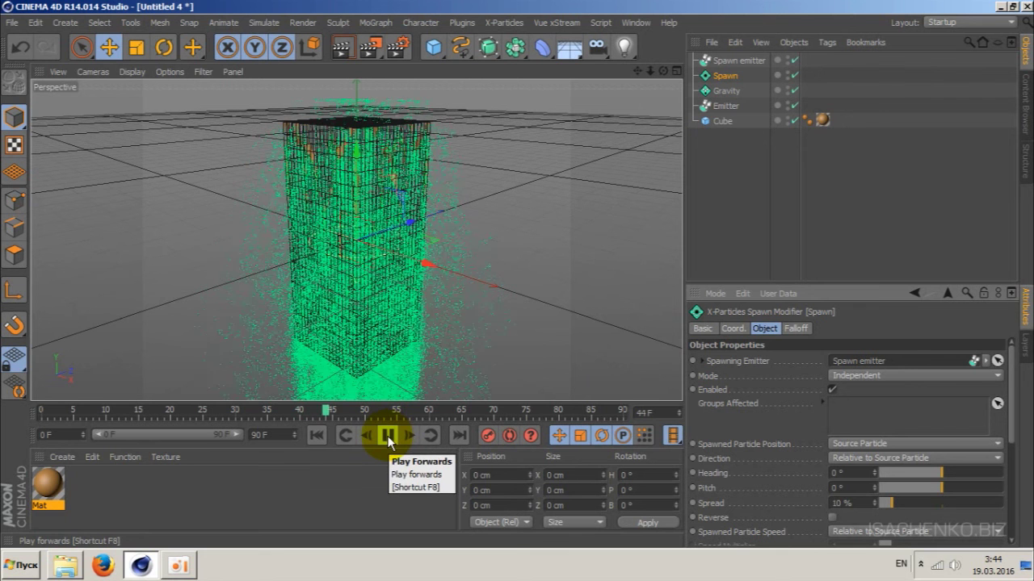
left_click(387, 437)
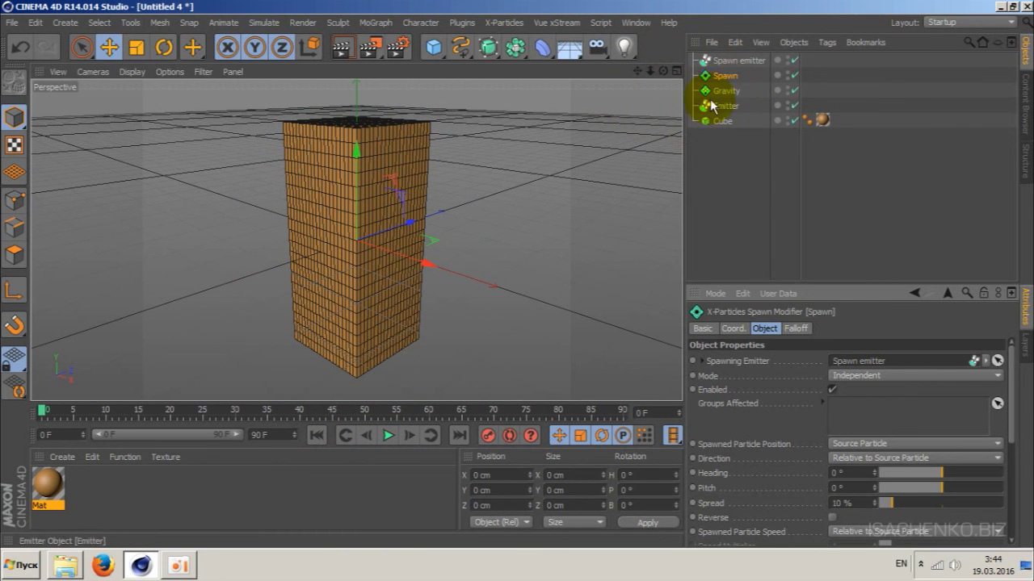
Give the Spawn emitter Speed 0 cm and a 15-frame Lifespan with Full Lifespan off.
left_click(738, 61)
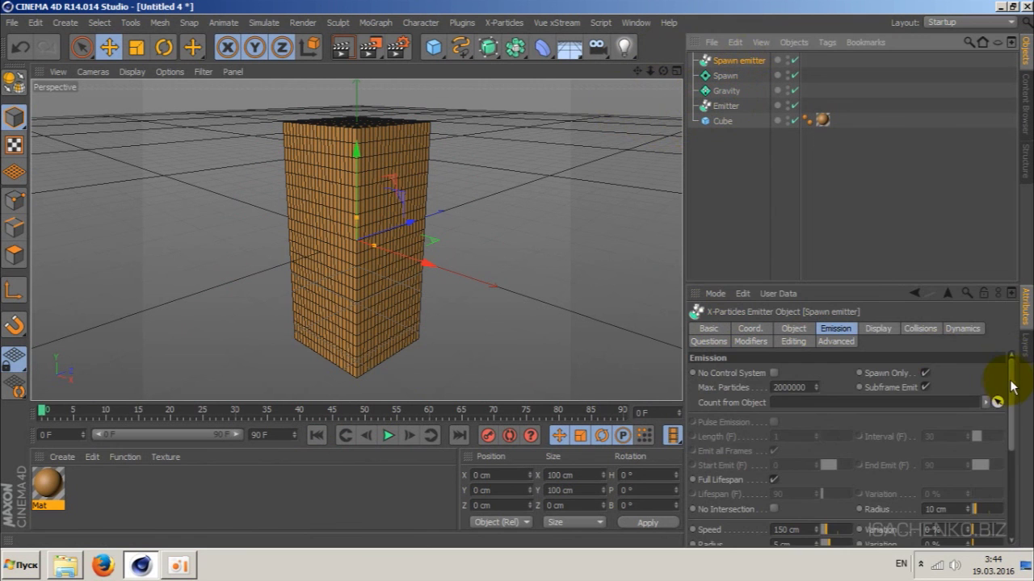
left_click_drag(1012, 388, 1008, 399)
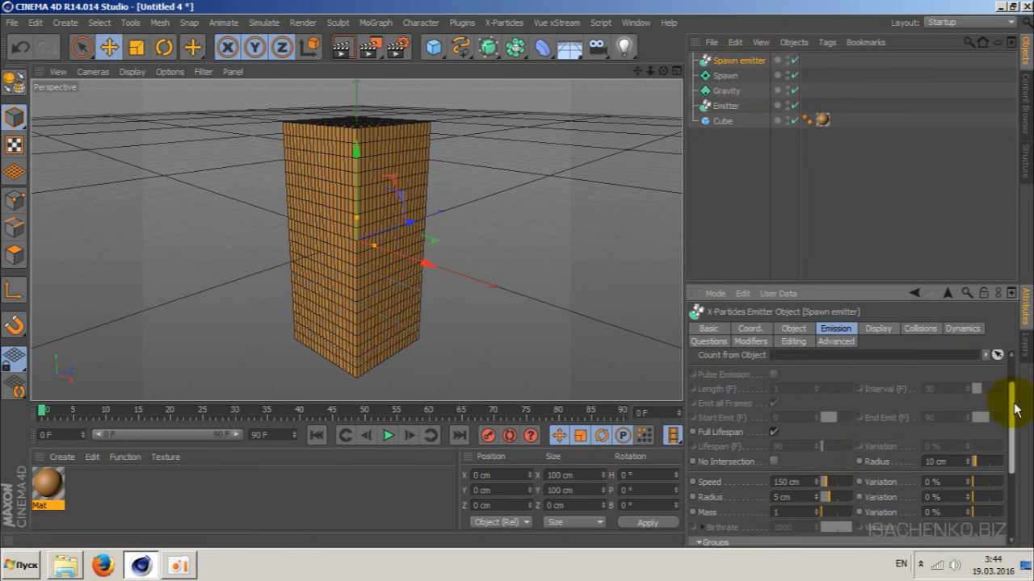
double_click(786, 481)
type("0")
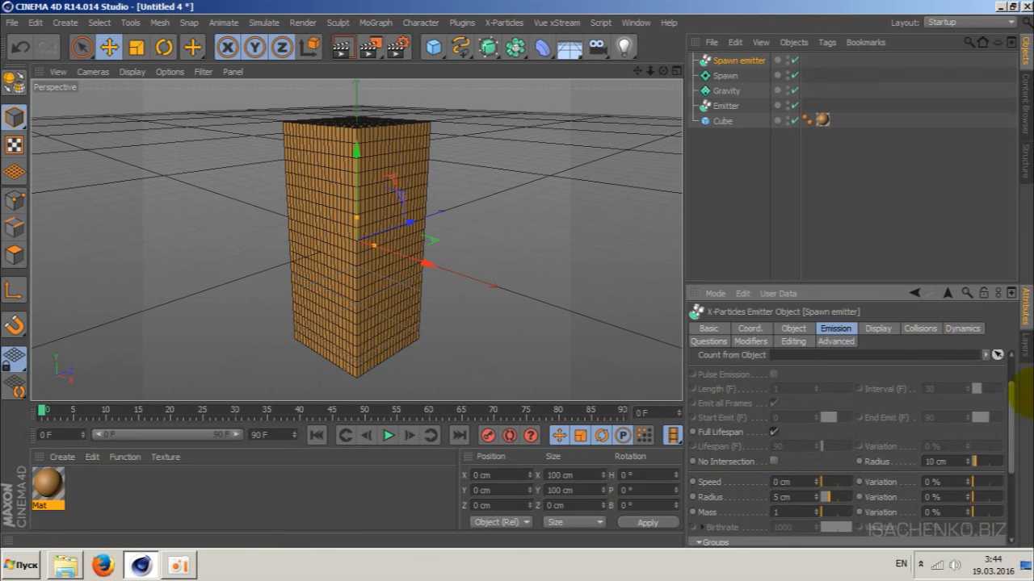
left_click(771, 433)
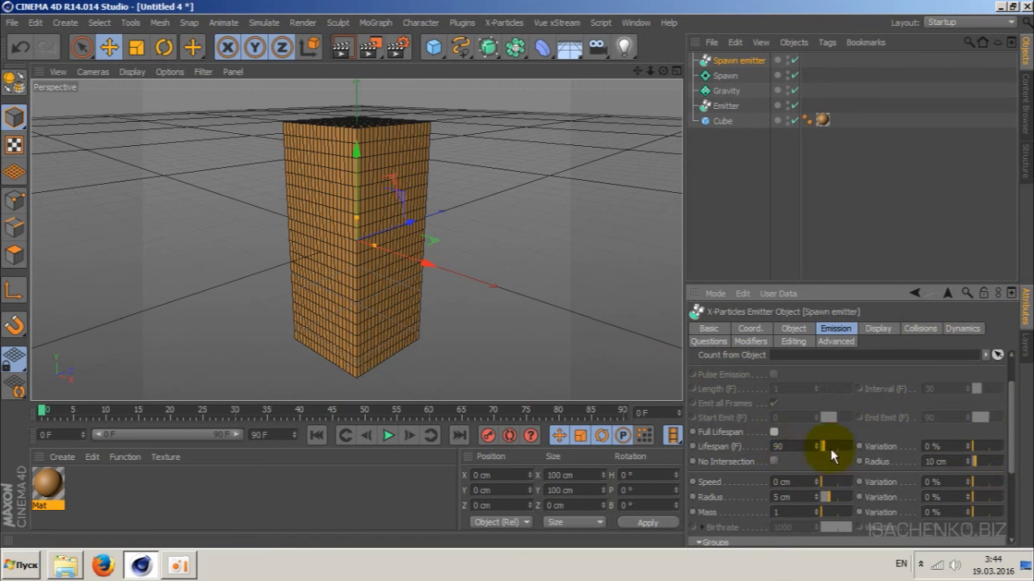
type("30")
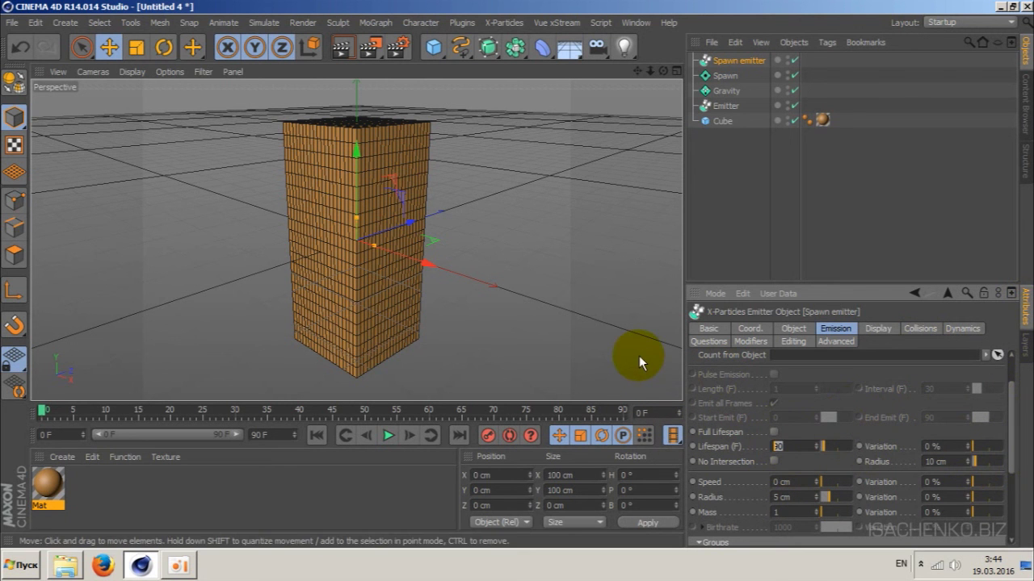
type("15")
left_click(726, 91)
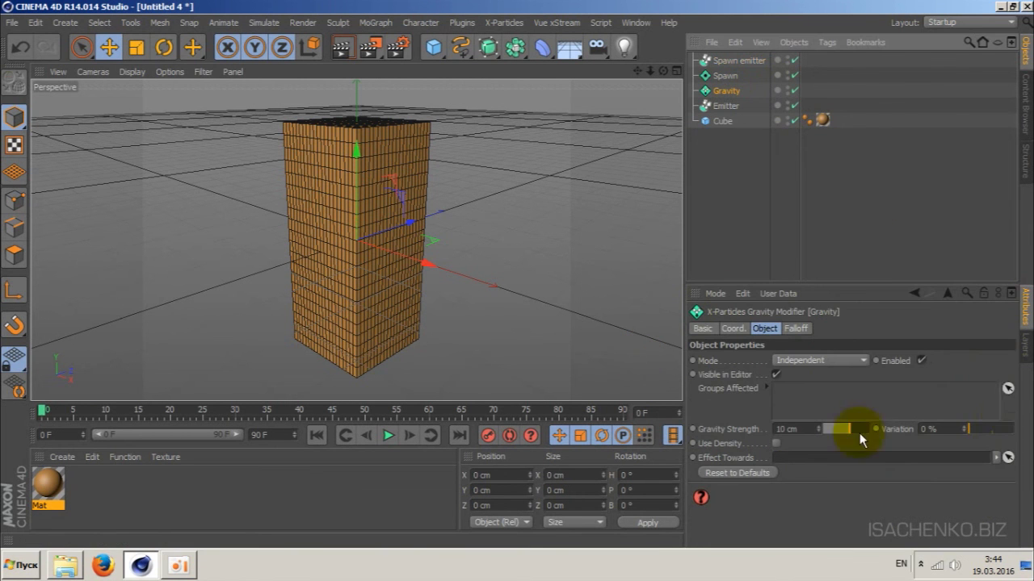
Set gravity Variation to 35%, then replay the simulation from a level view to check the trails.
left_click(981, 427)
left_click_drag(985, 428, 987, 430)
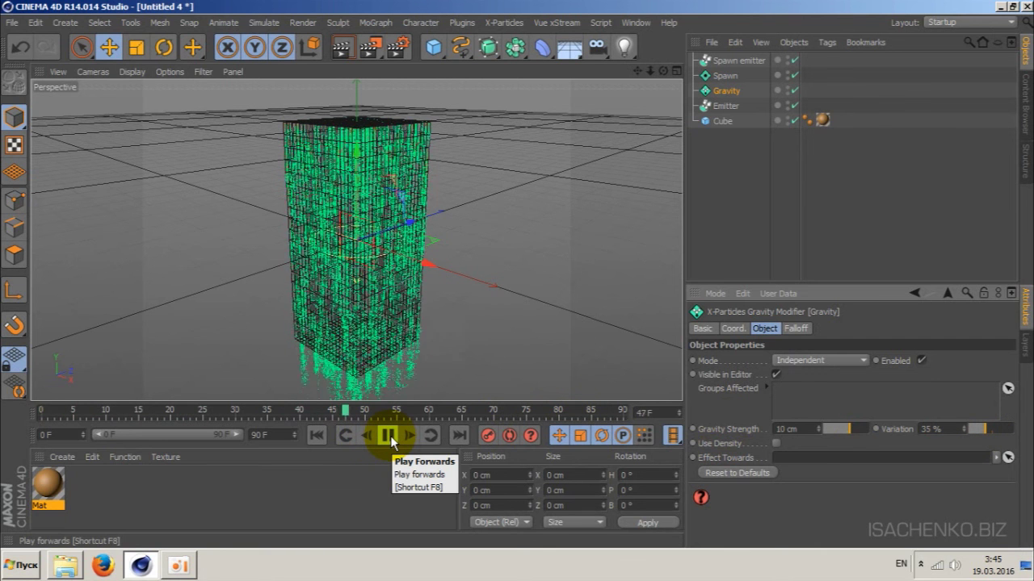
left_click(389, 435)
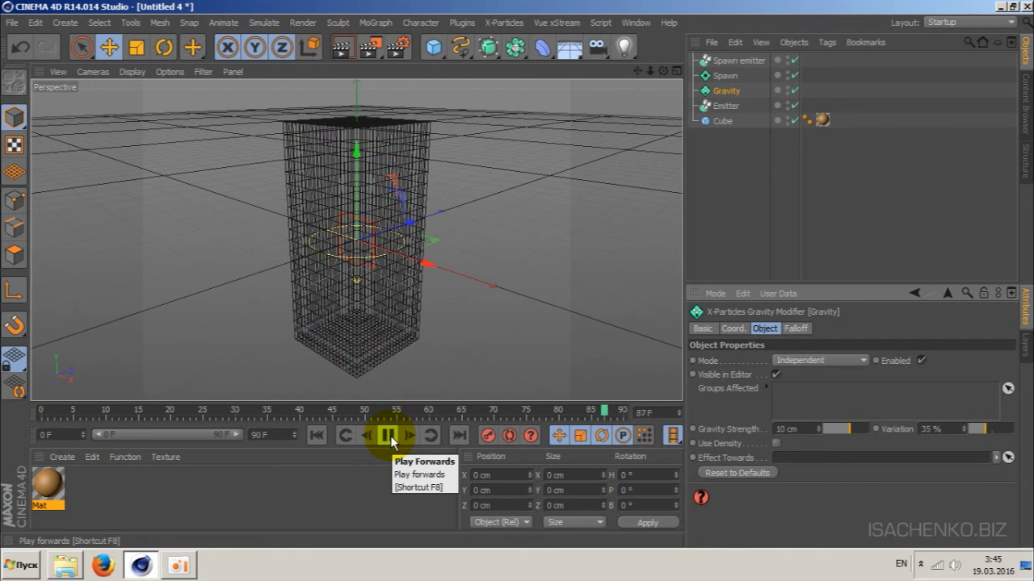
left_click_drag(663, 71, 667, 48)
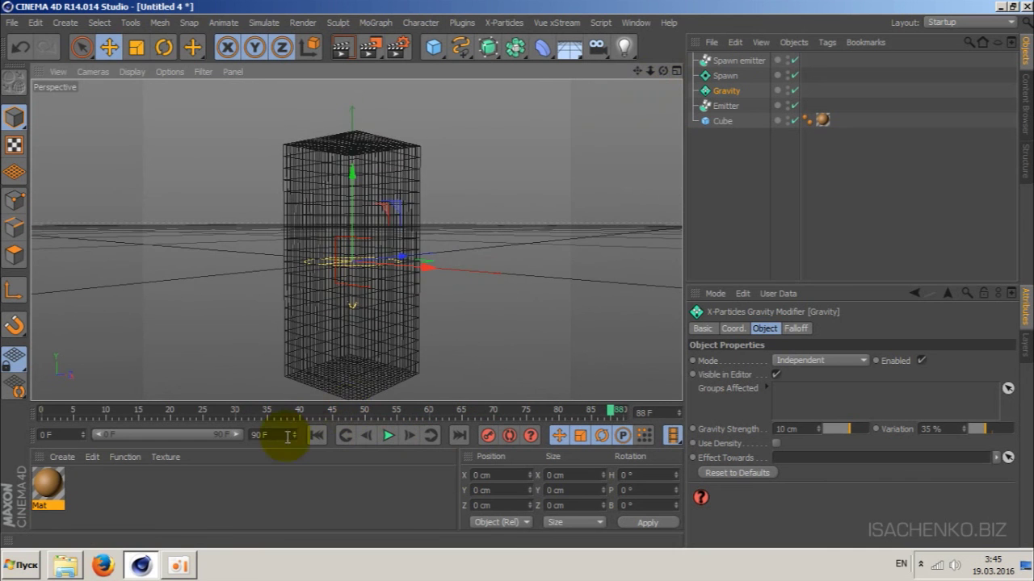
left_click(317, 436)
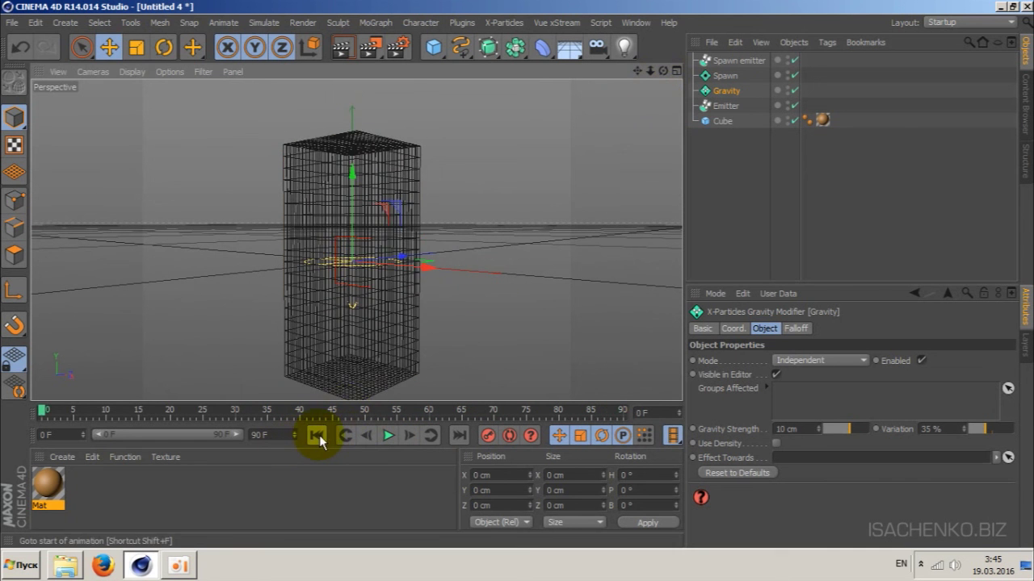
left_click(387, 436)
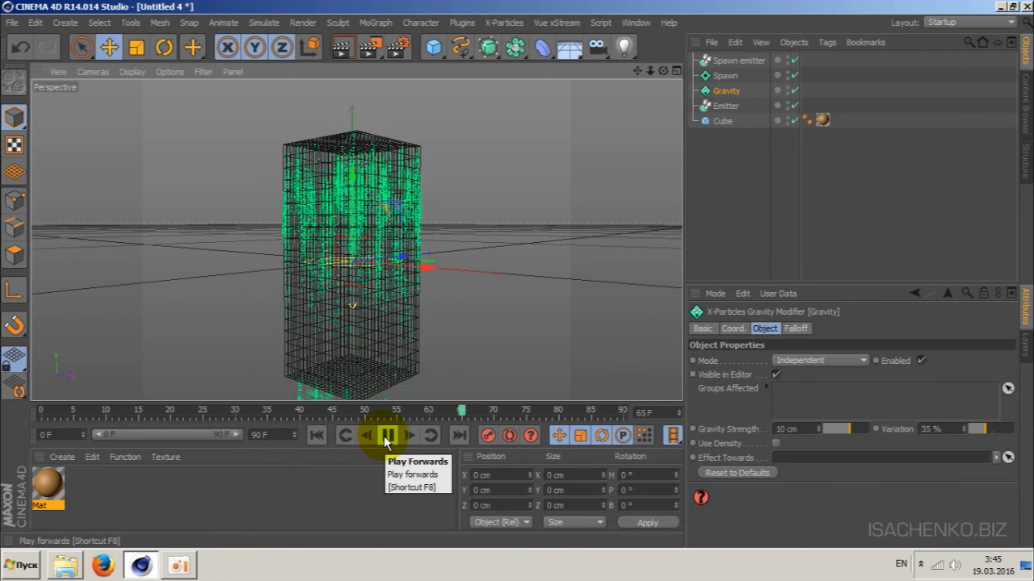
left_click(386, 436)
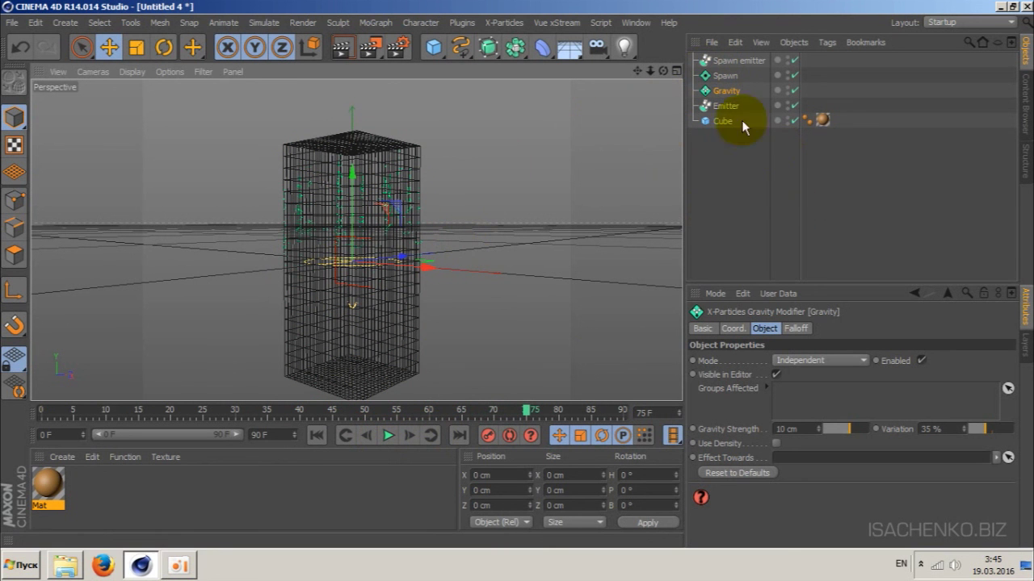
Change the Spawn emitter's Lifespan to 10 frames.
left_click(740, 63)
left_click_drag(1009, 396, 1015, 450)
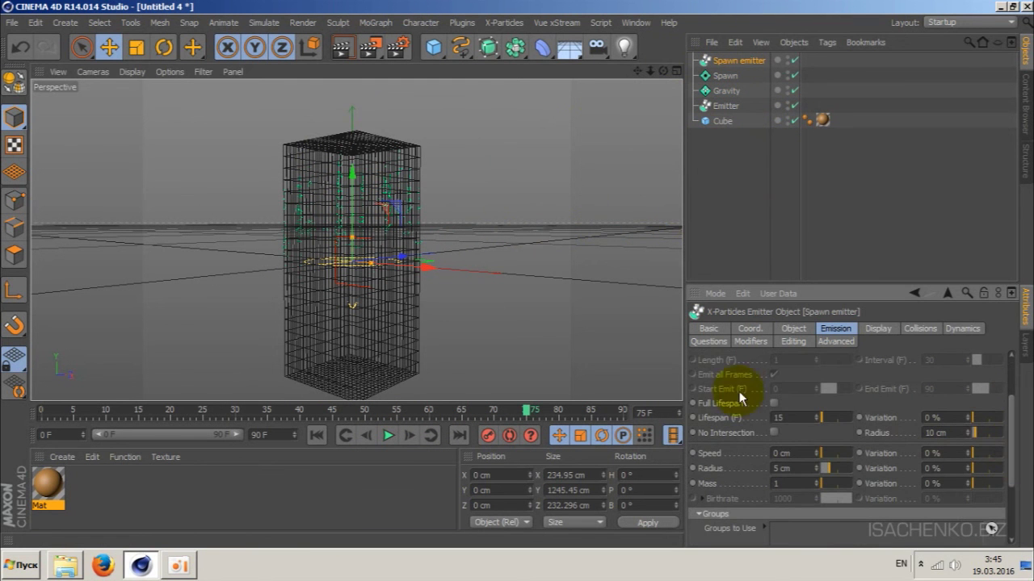
key("BackSpace")
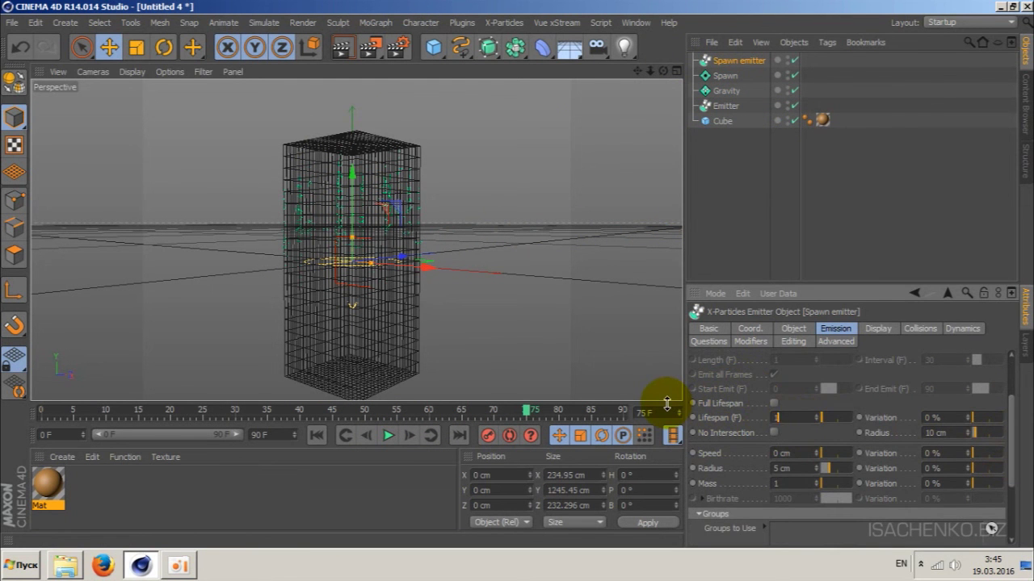
type("0")
key("Return")
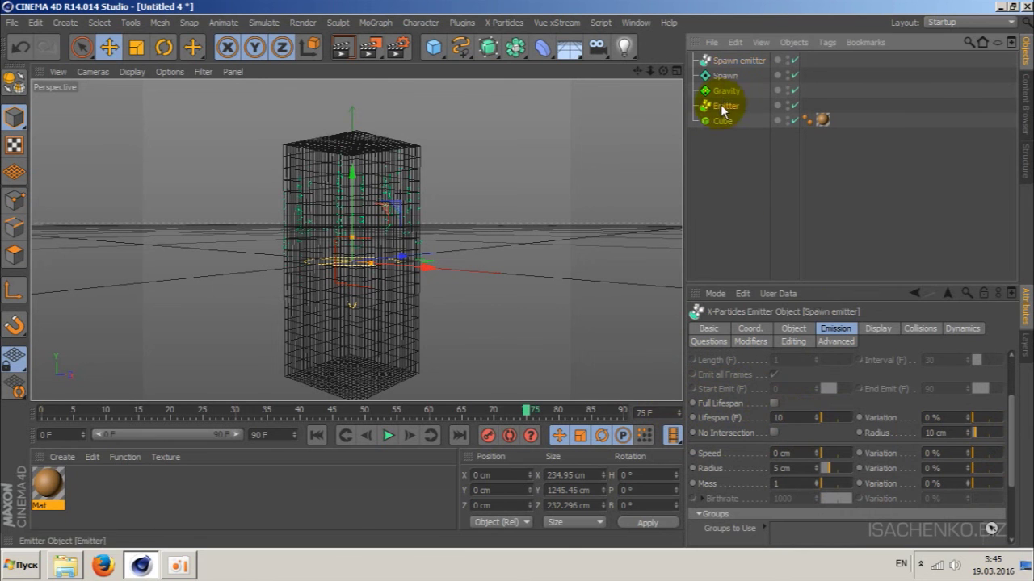
Select the main Emitter, rewind, and replay the simulation to judge the shorter trails.
left_click(723, 106)
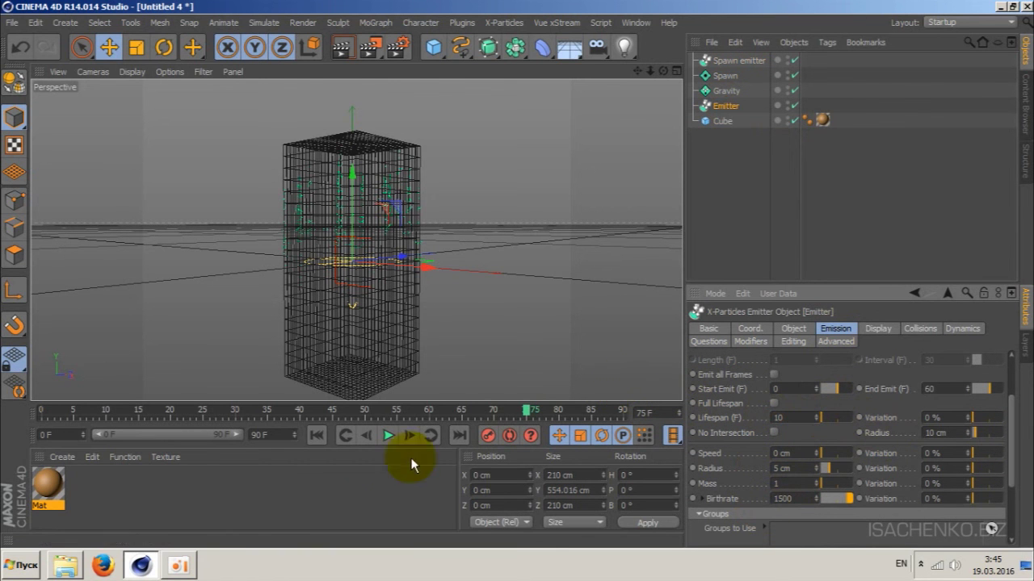
left_click(316, 435)
left_click(388, 436)
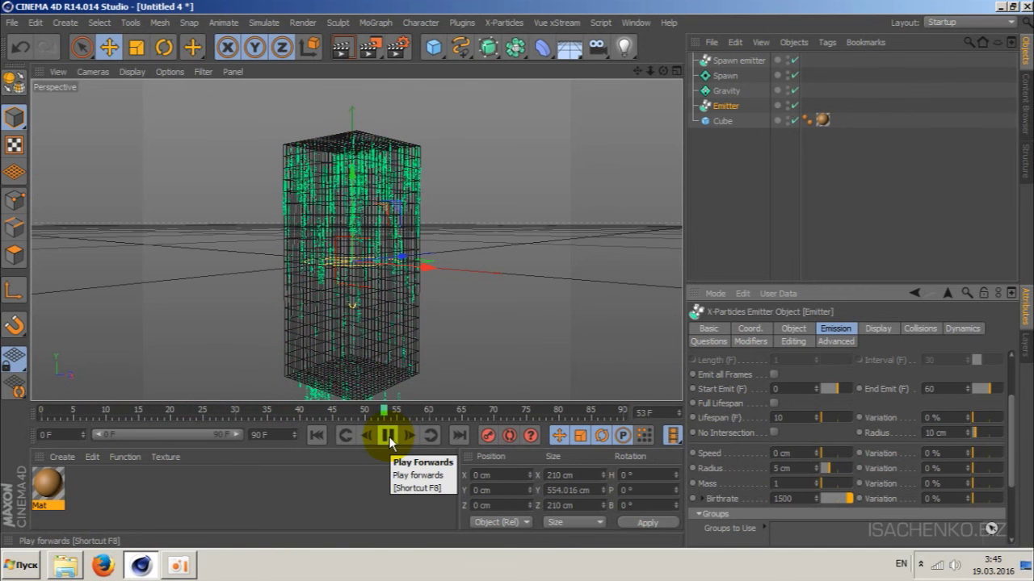
left_click(388, 436)
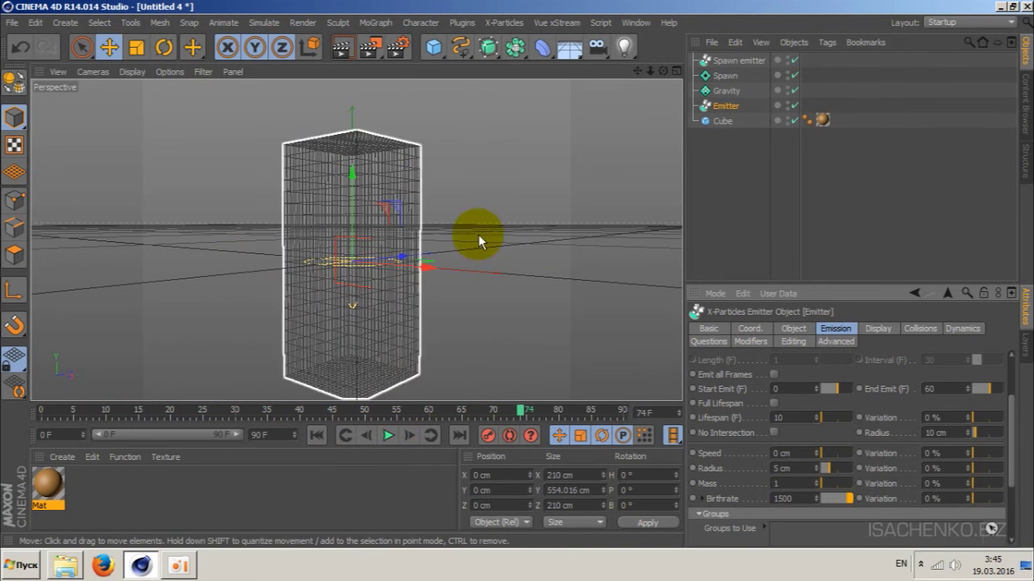